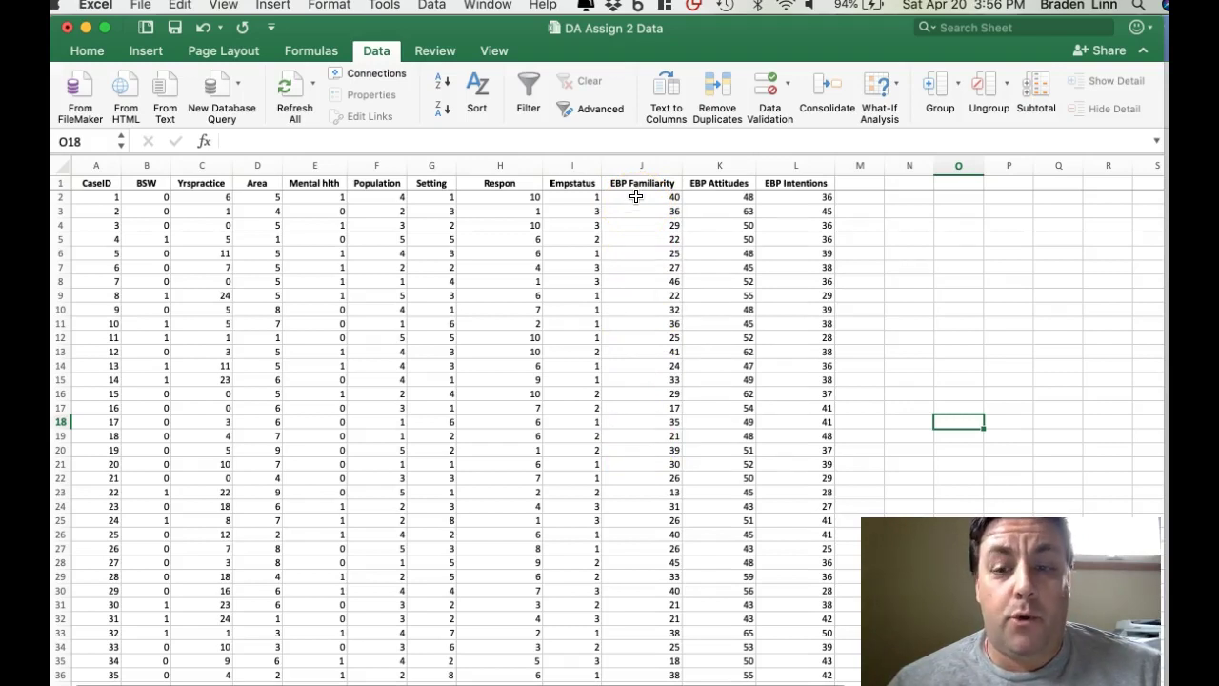
Enable the Analysis ToolPak add-in, leaving the Solver Add-In off.
{"action": "scroll", "coordinate": [645, 334], "scroll_direction": "down", "scroll_amount": 2}
{"action": "scroll", "coordinate": [645, 334], "scroll_direction": "up", "scroll_amount": 2}
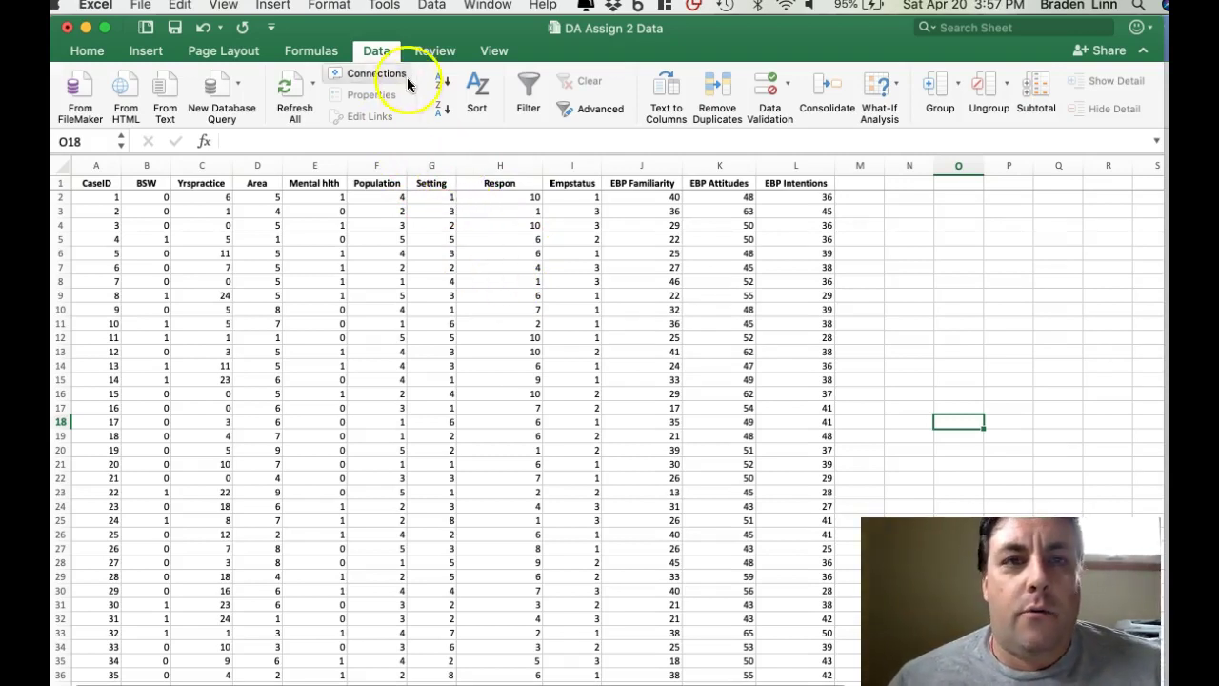
{"action": "left_click", "coordinate": [384, 8]}
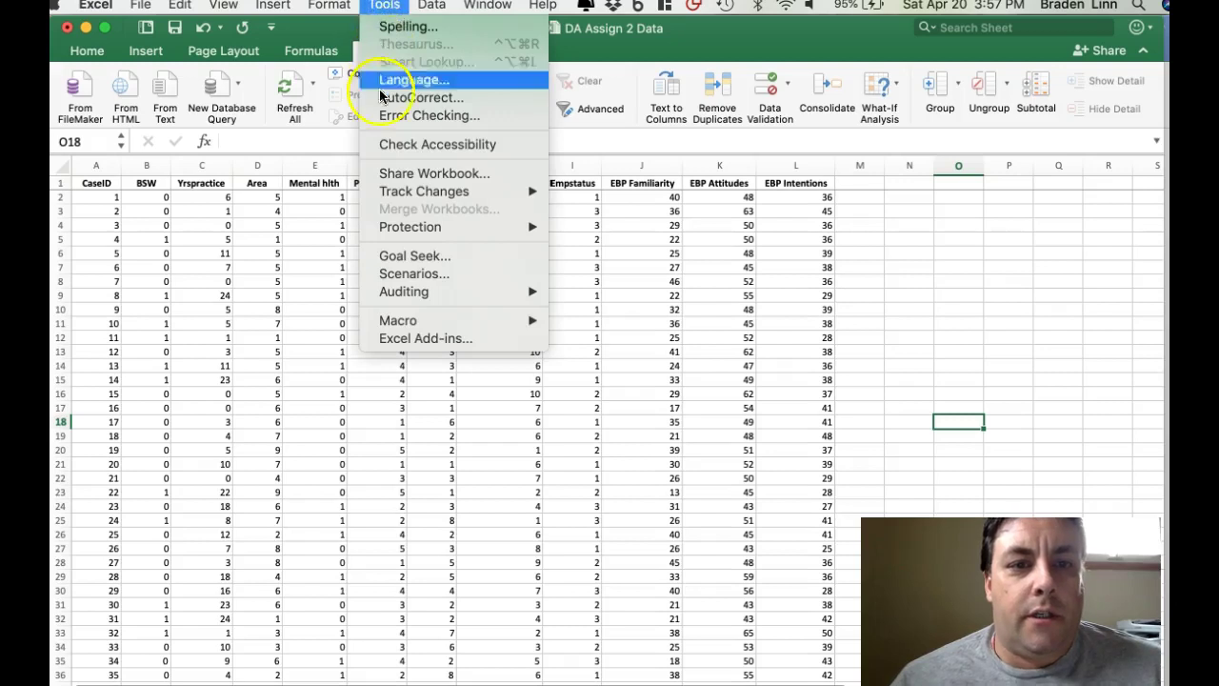
{"action": "left_click", "coordinate": [400, 340]}
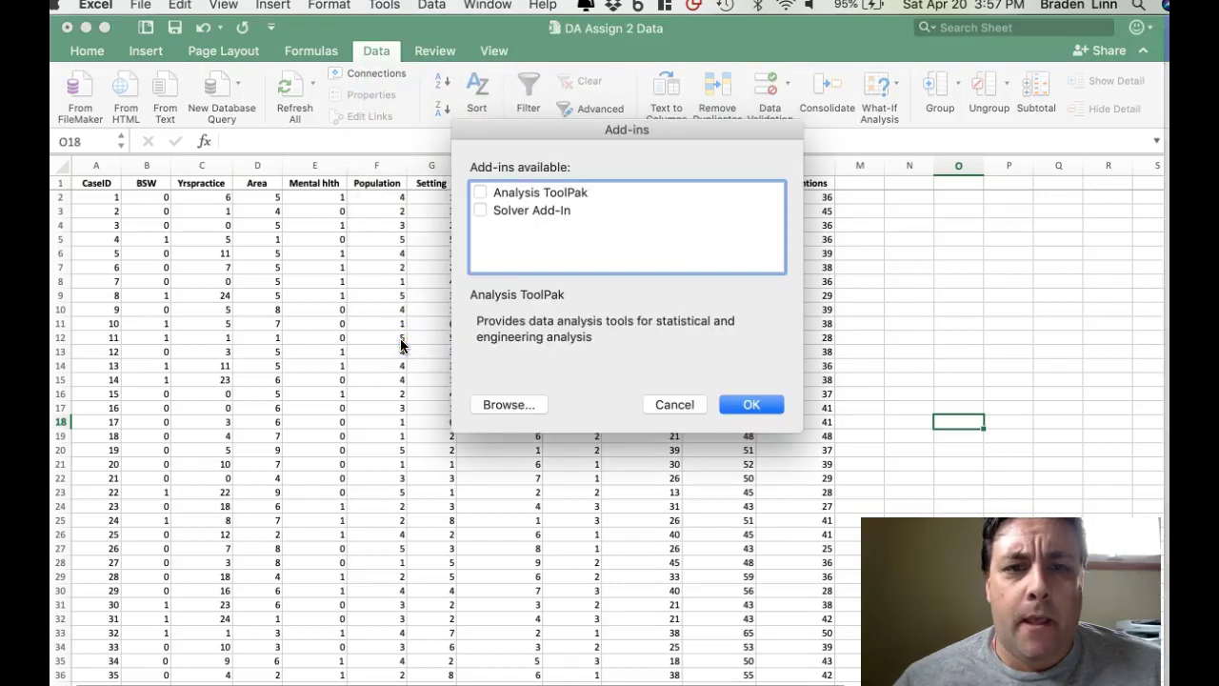
{"action": "left_click", "coordinate": [480, 192]}
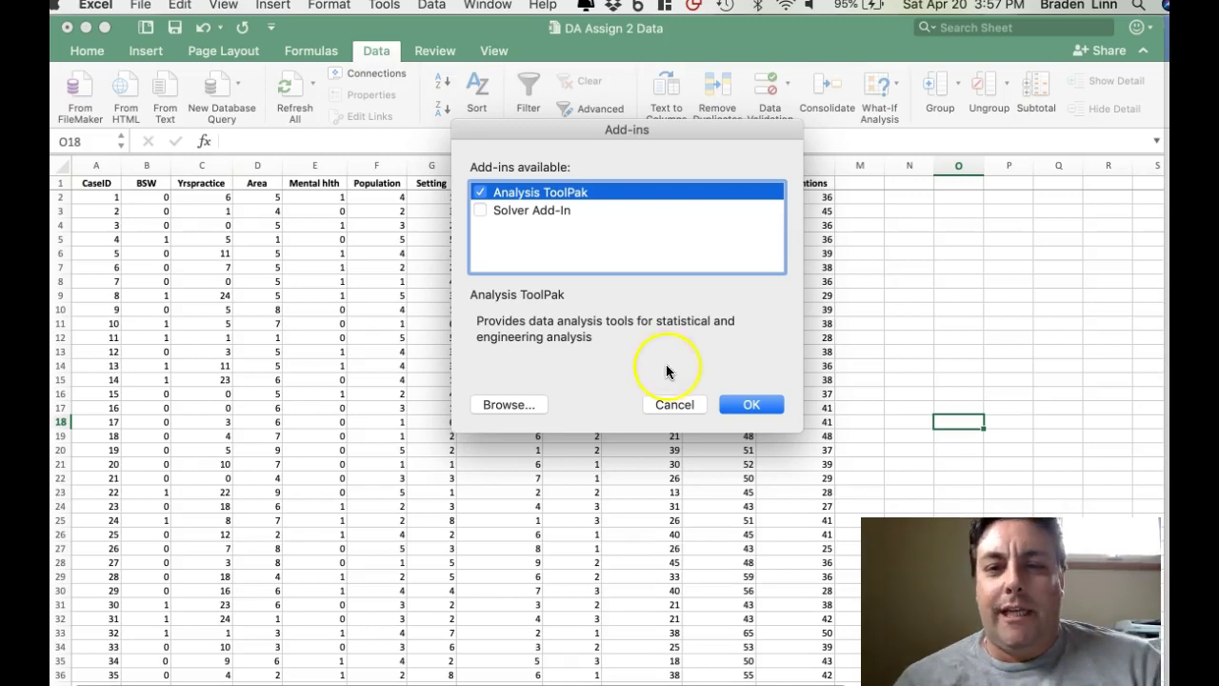
{"action": "left_click", "coordinate": [729, 404]}
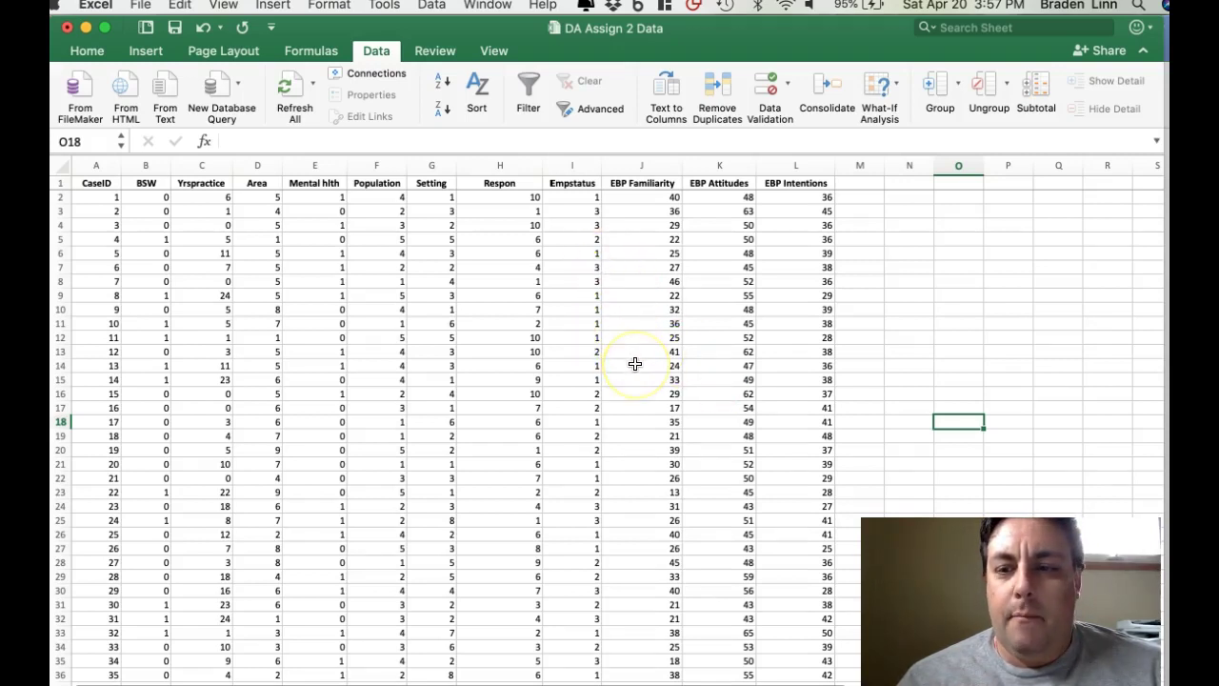
Look over the case records from the first row down to the last one.
{"action": "scroll", "coordinate": [497, 327], "scroll_direction": "down", "scroll_amount": 3}
{"action": "scroll", "coordinate": [497, 327], "scroll_direction": "down", "scroll_amount": 3}
{"action": "scroll", "coordinate": [497, 326], "scroll_direction": "up", "scroll_amount": 5}
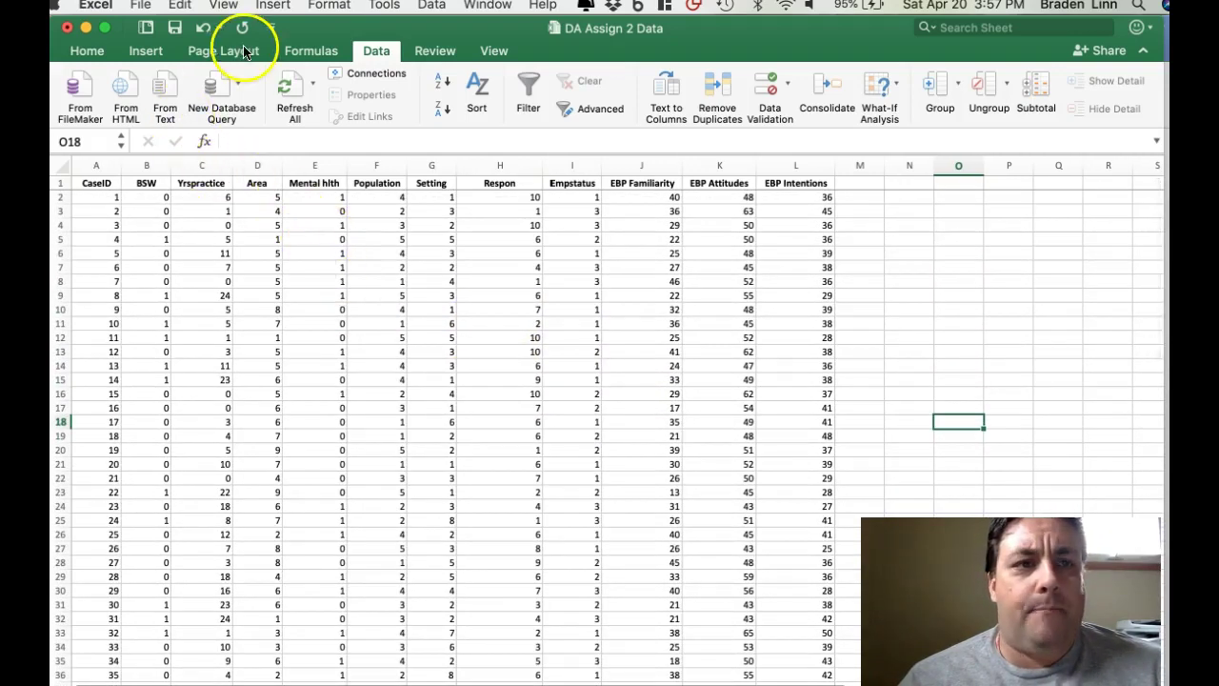
{"action": "left_click", "coordinate": [884, 294]}
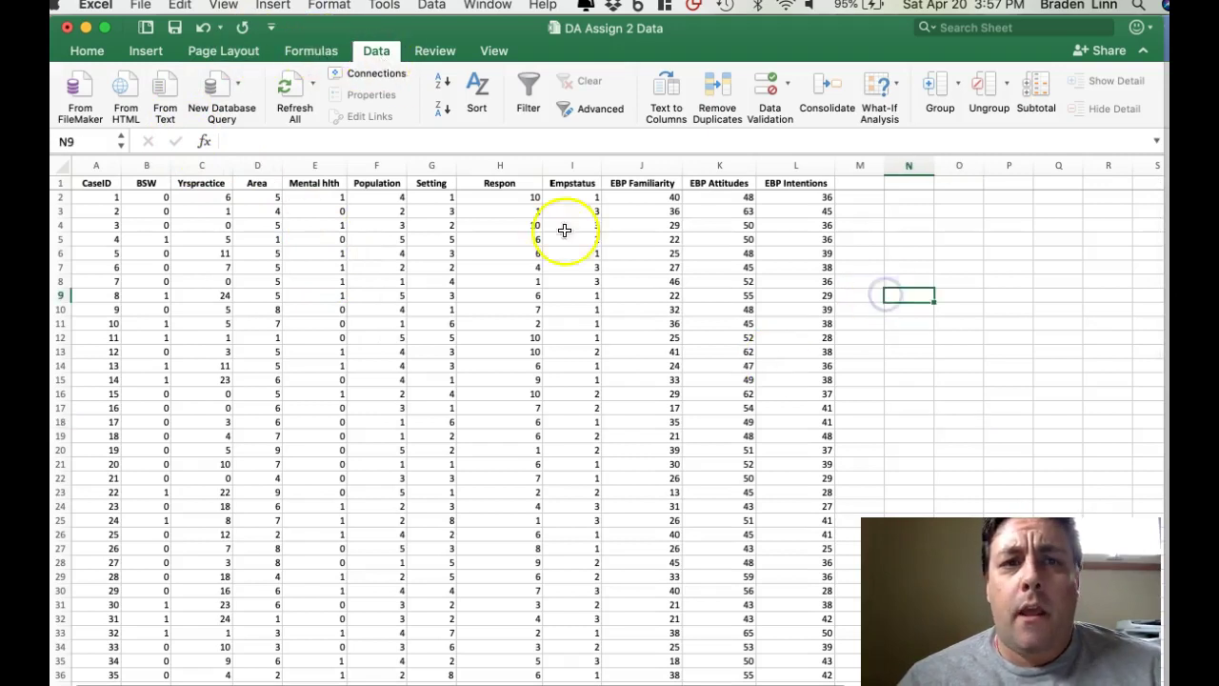
{"action": "left_click", "coordinate": [148, 53]}
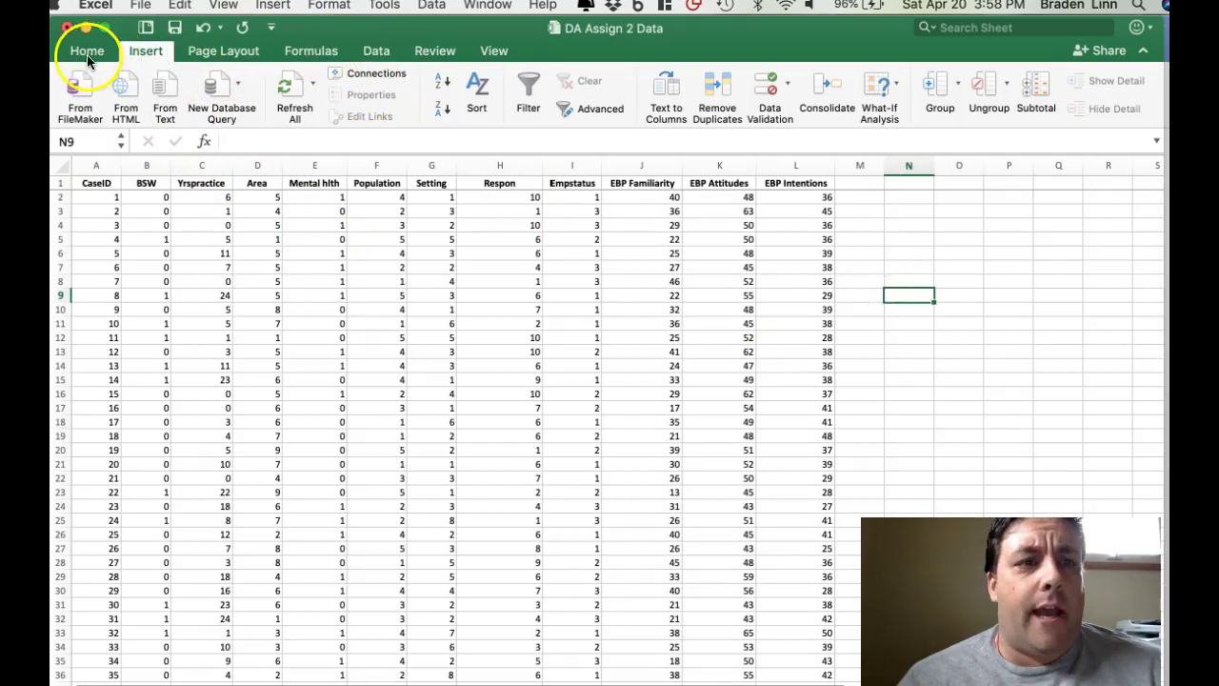
{"action": "scroll", "coordinate": [365, 300], "scroll_direction": "down", "scroll_amount": 5}
{"action": "scroll", "coordinate": [365, 300], "scroll_direction": "down", "scroll_amount": 8}
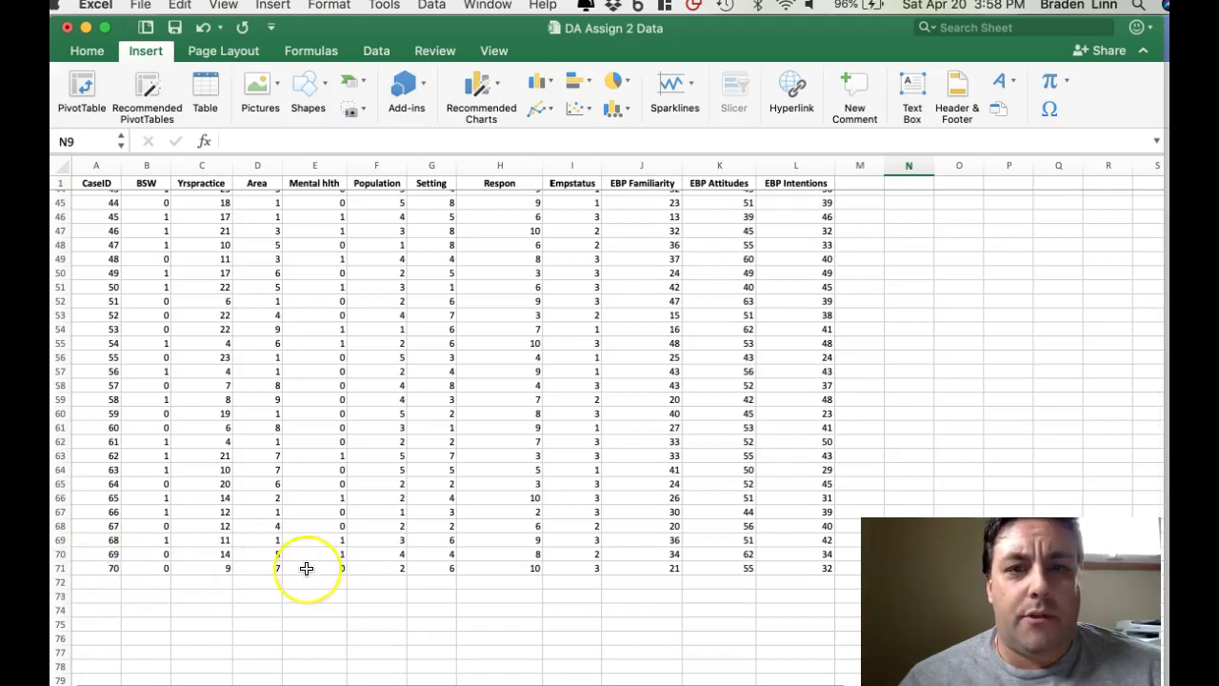
{"action": "scroll", "coordinate": [308, 566], "scroll_direction": "up", "scroll_amount": 13}
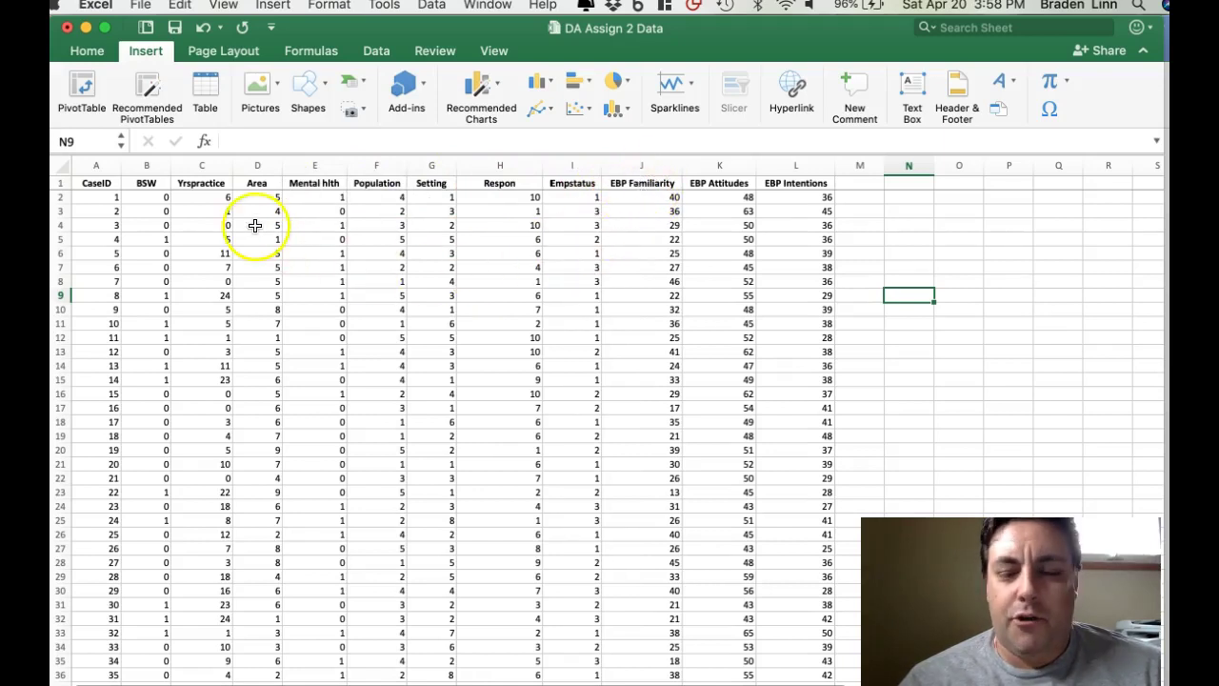
Hide columns C through I, from Yrspractice to Empstatus.
{"action": "left_click", "coordinate": [201, 167]}
{"action": "left_click_drag", "start_coordinate": [201, 166], "coordinate": [563, 173]}
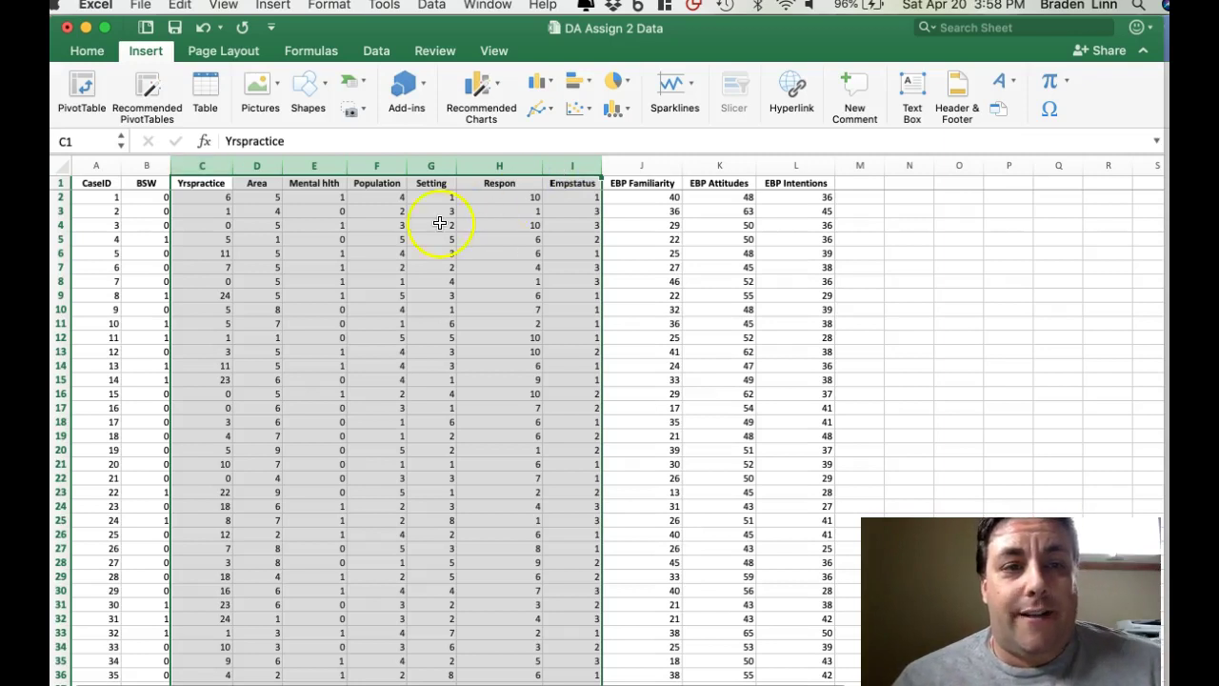
{"action": "left_click", "coordinate": [193, 169]}
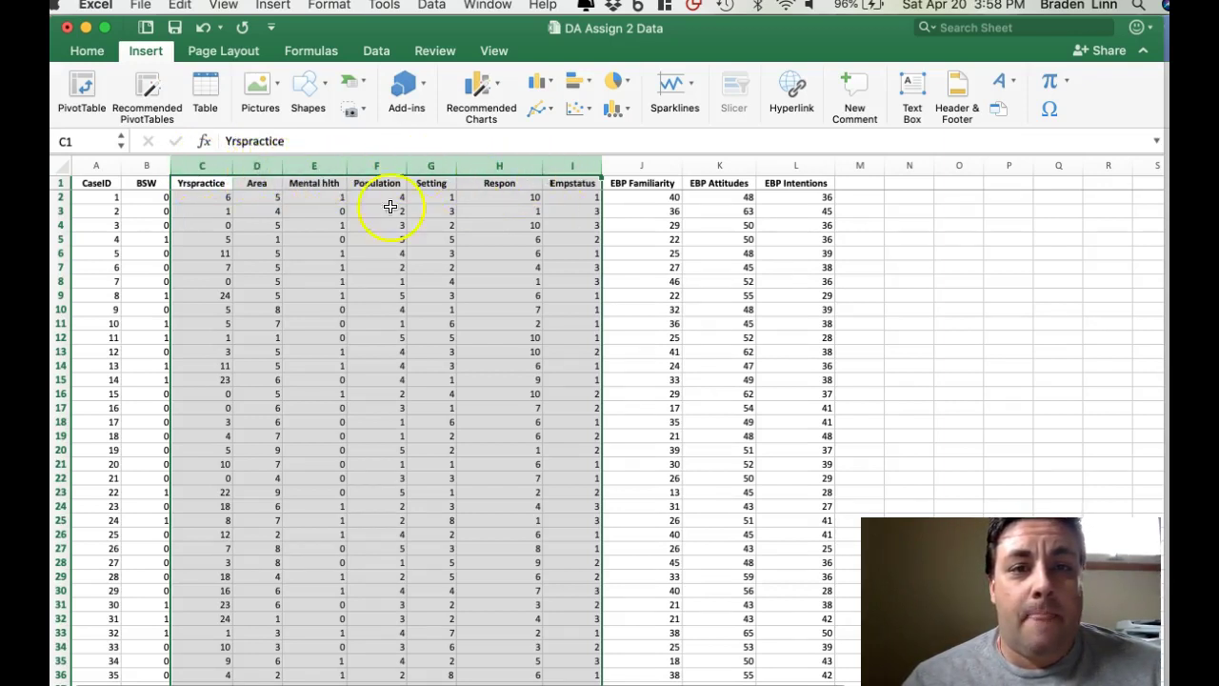
{"action": "right_click", "coordinate": [202, 170]}
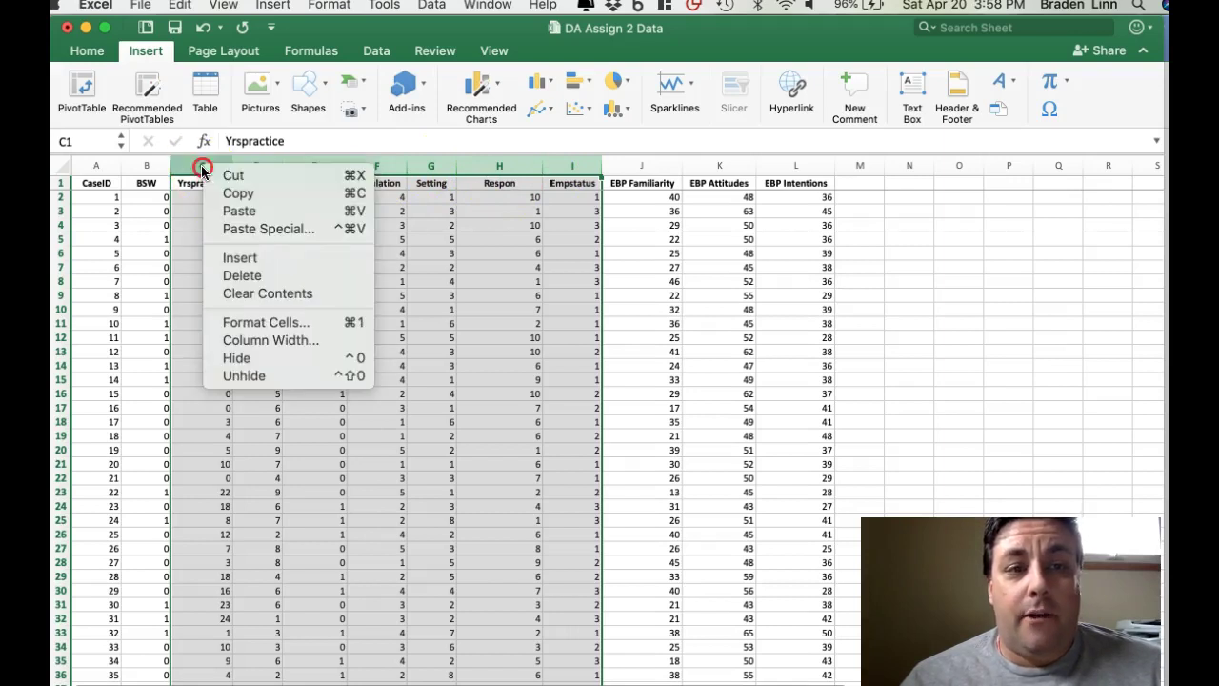
{"action": "left_click", "coordinate": [234, 360]}
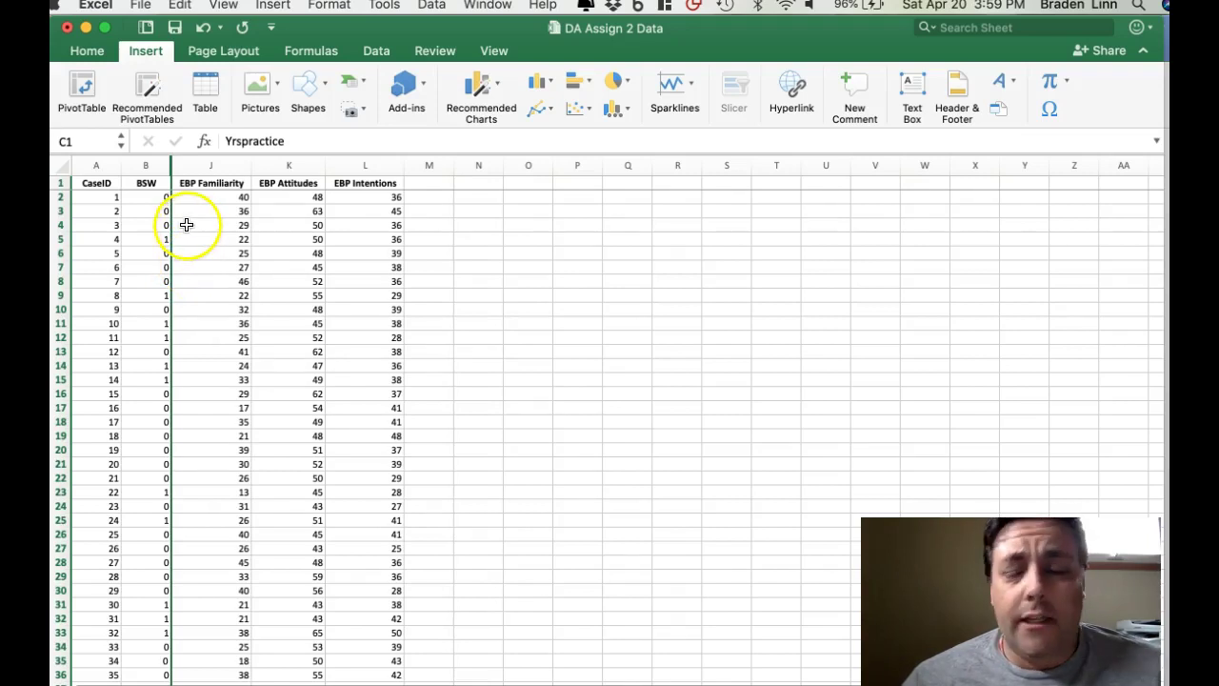
Unhide the columns between BSW and EBP Familiarity and clear the column selection.
{"action": "left_click_drag", "start_coordinate": [147, 167], "coordinate": [188, 167]}
{"action": "right_click", "coordinate": [189, 168]}
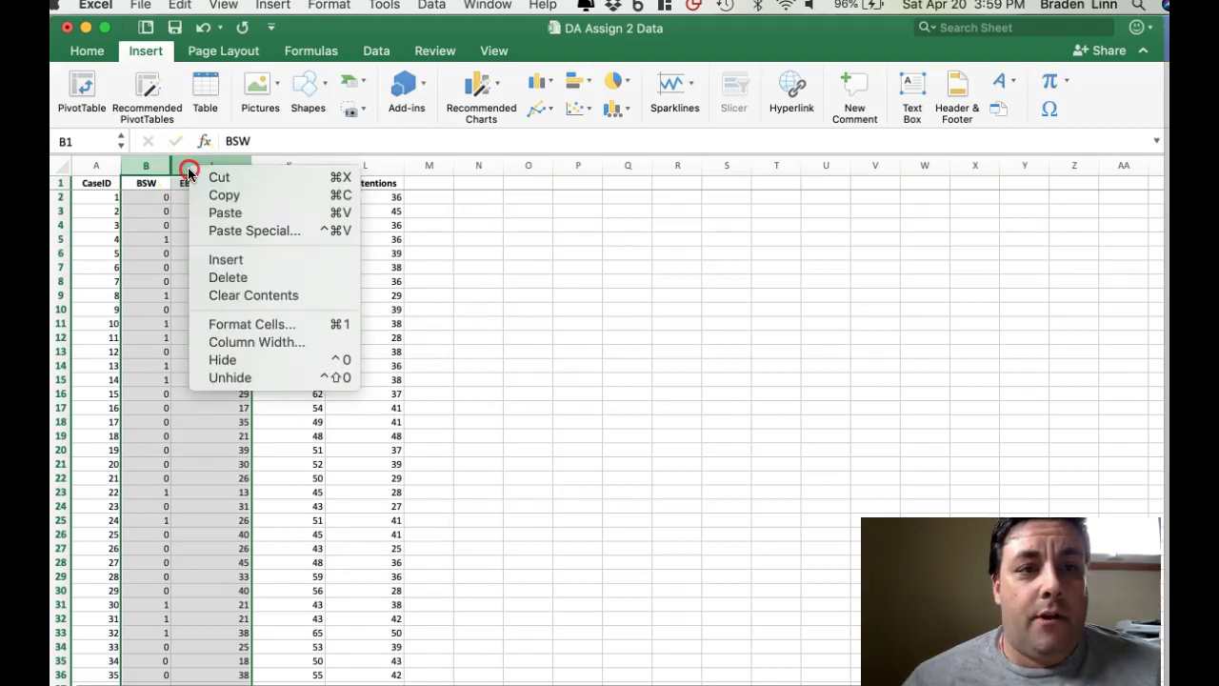
{"action": "left_click", "coordinate": [212, 376]}
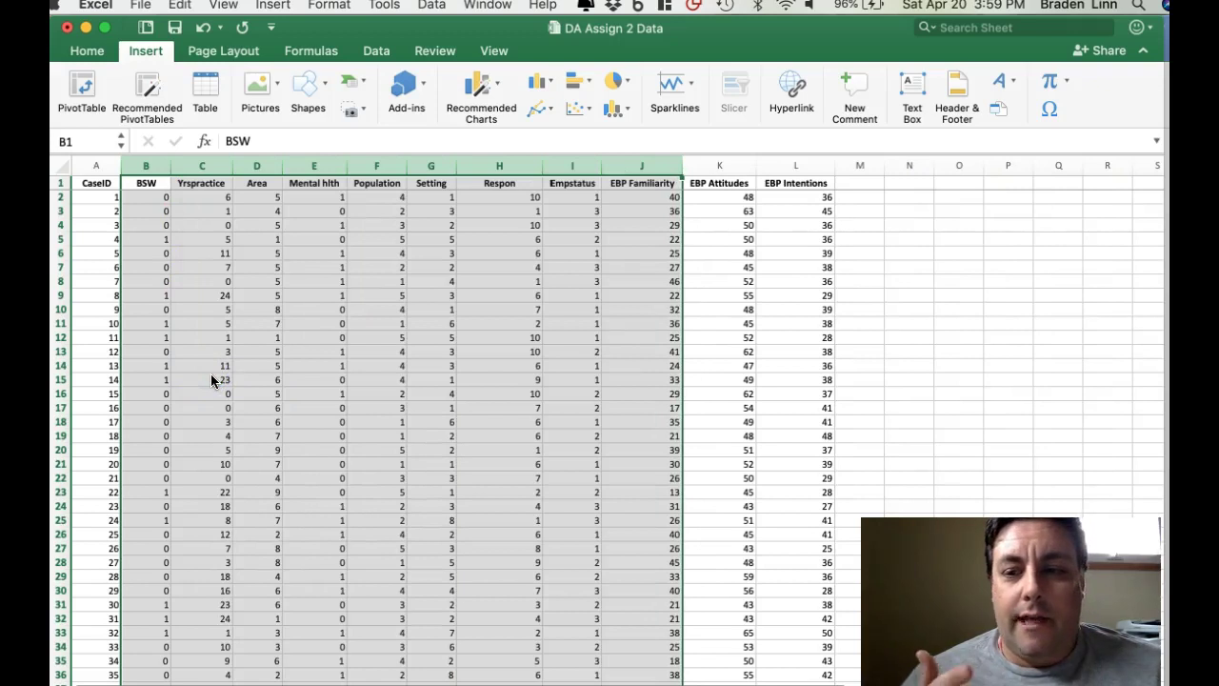
{"action": "left_click", "coordinate": [202, 311]}
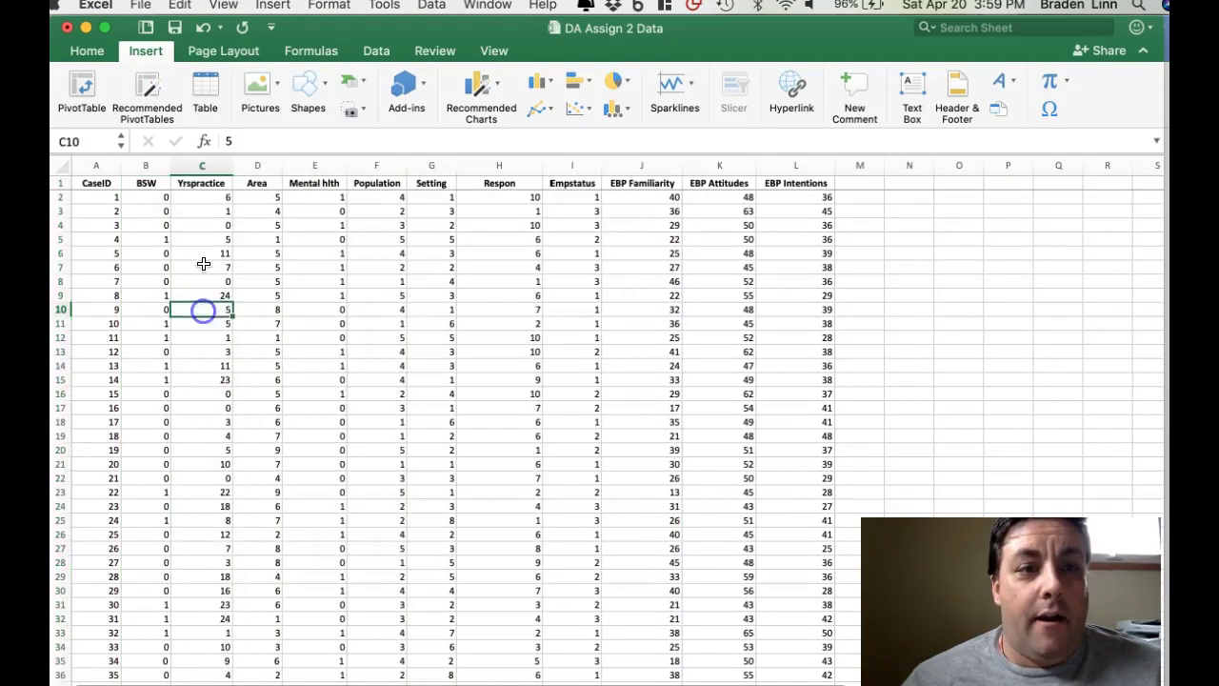
Hide columns C through I again so only CaseID, BSW and the three EBP columns show.
{"action": "left_click_drag", "start_coordinate": [203, 168], "coordinate": [571, 167]}
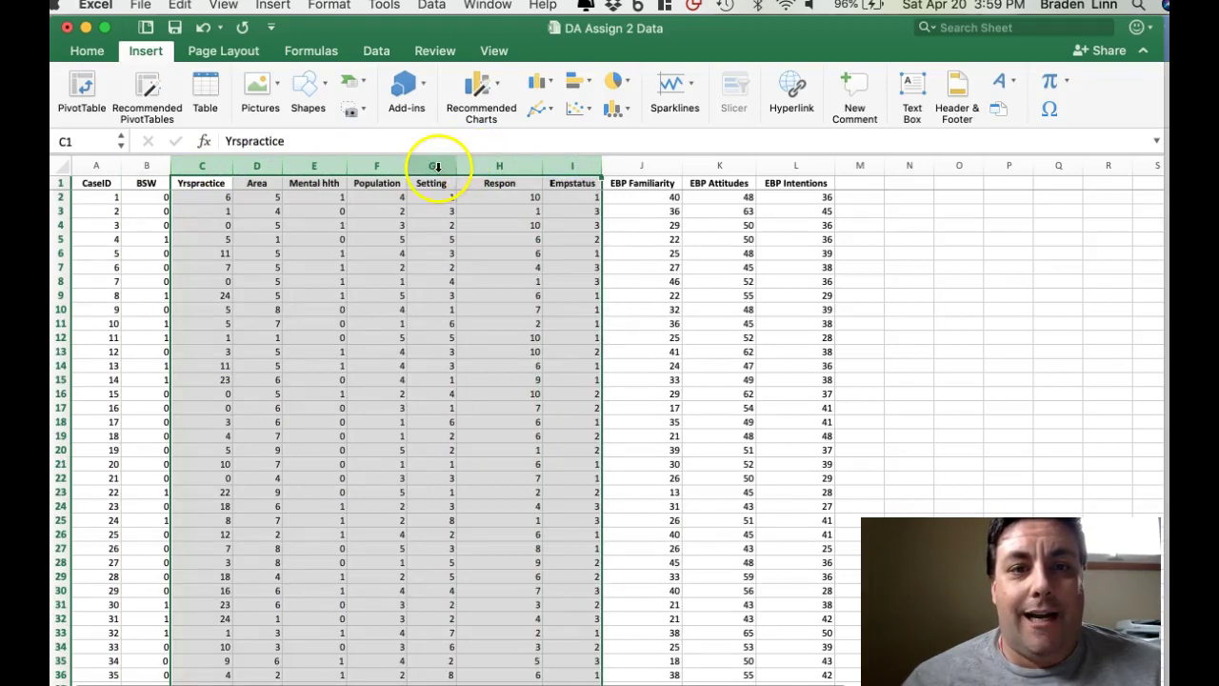
{"action": "right_click", "coordinate": [435, 167]}
{"action": "left_click", "coordinate": [459, 355]}
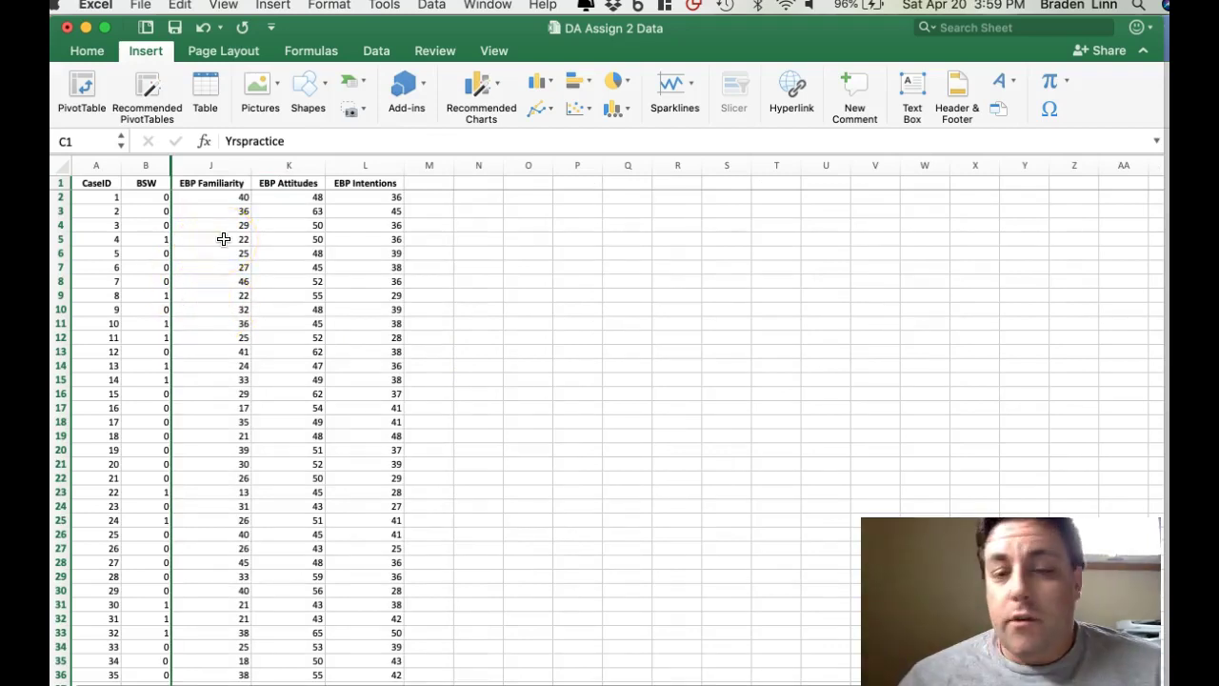
Look through the CaseID and BSW values across the remaining columns' rows.
{"action": "scroll", "coordinate": [223, 239], "scroll_direction": "down", "scroll_amount": 5}
{"action": "scroll", "coordinate": [223, 239], "scroll_direction": "up", "scroll_amount": 5}
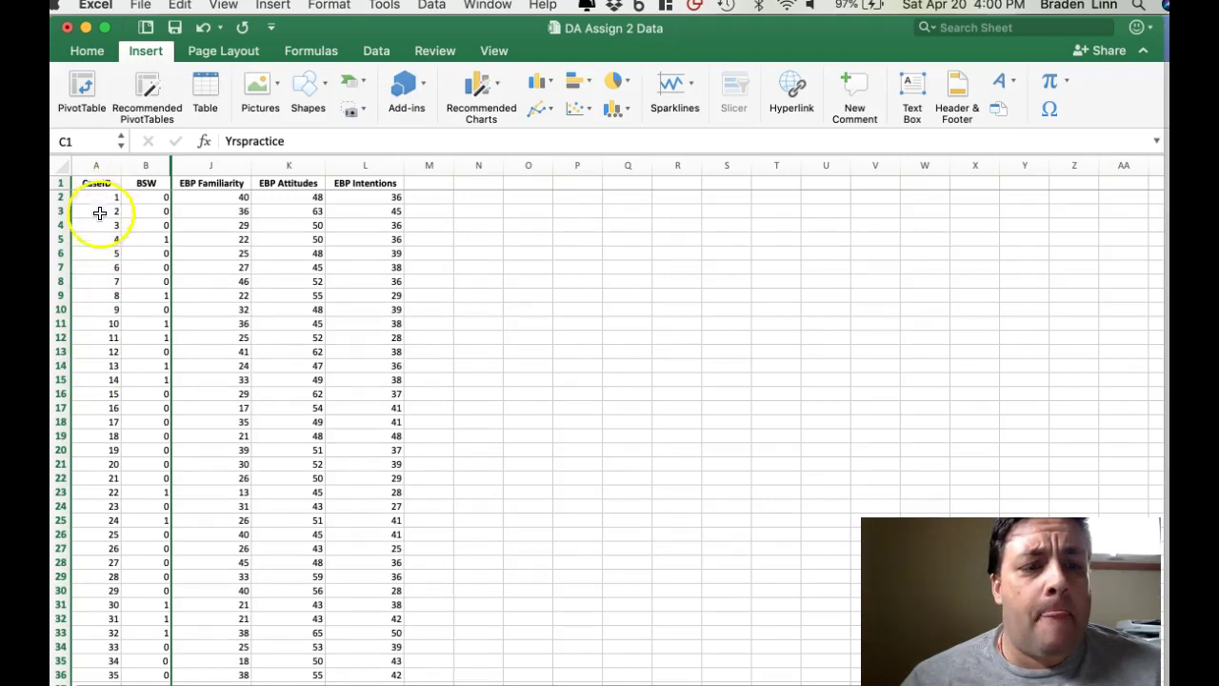
{"action": "scroll", "coordinate": [90, 397], "scroll_direction": "down", "scroll_amount": 5}
{"action": "scroll", "coordinate": [91, 397], "scroll_direction": "up", "scroll_amount": 5}
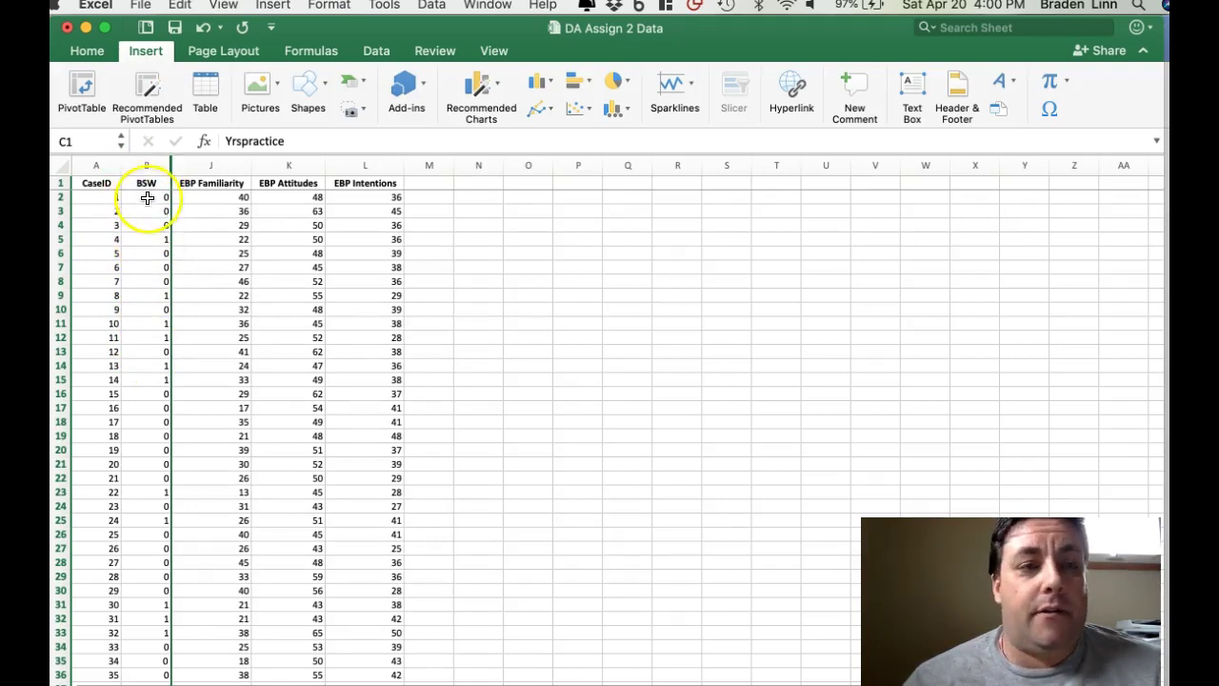
{"action": "scroll", "coordinate": [152, 262], "scroll_direction": "down", "scroll_amount": 6}
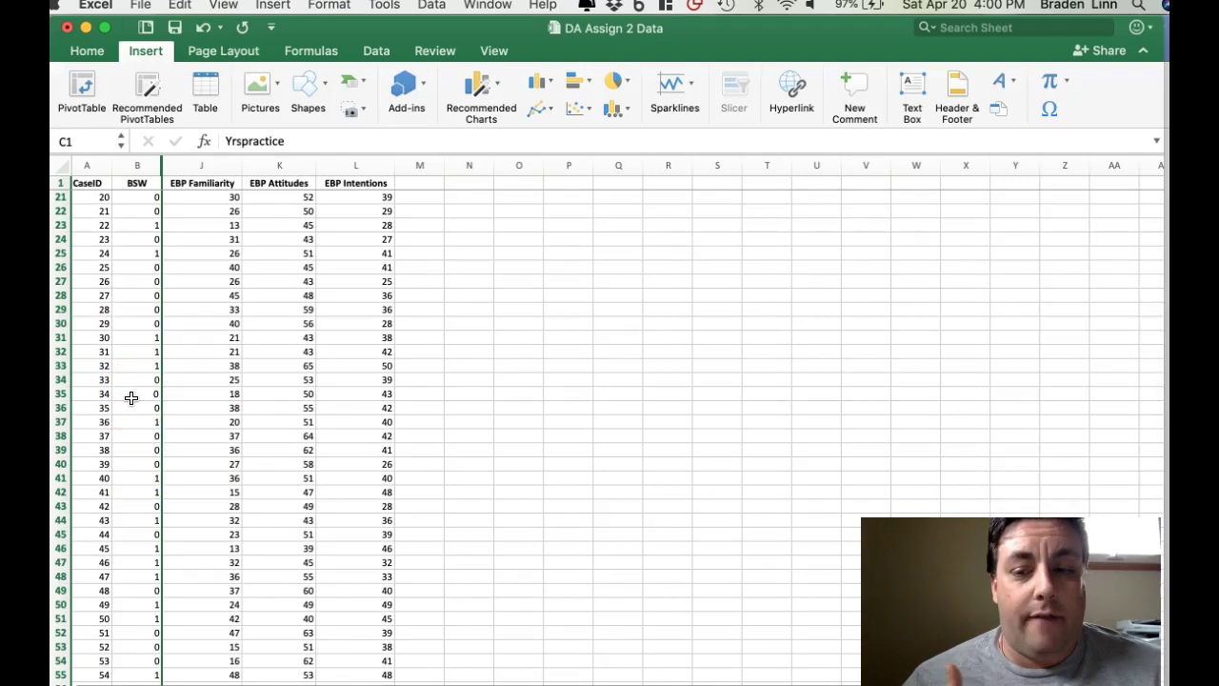
{"action": "scroll", "coordinate": [132, 398], "scroll_direction": "down", "scroll_amount": 6}
{"action": "scroll", "coordinate": [132, 398], "scroll_direction": "up", "scroll_amount": 10}
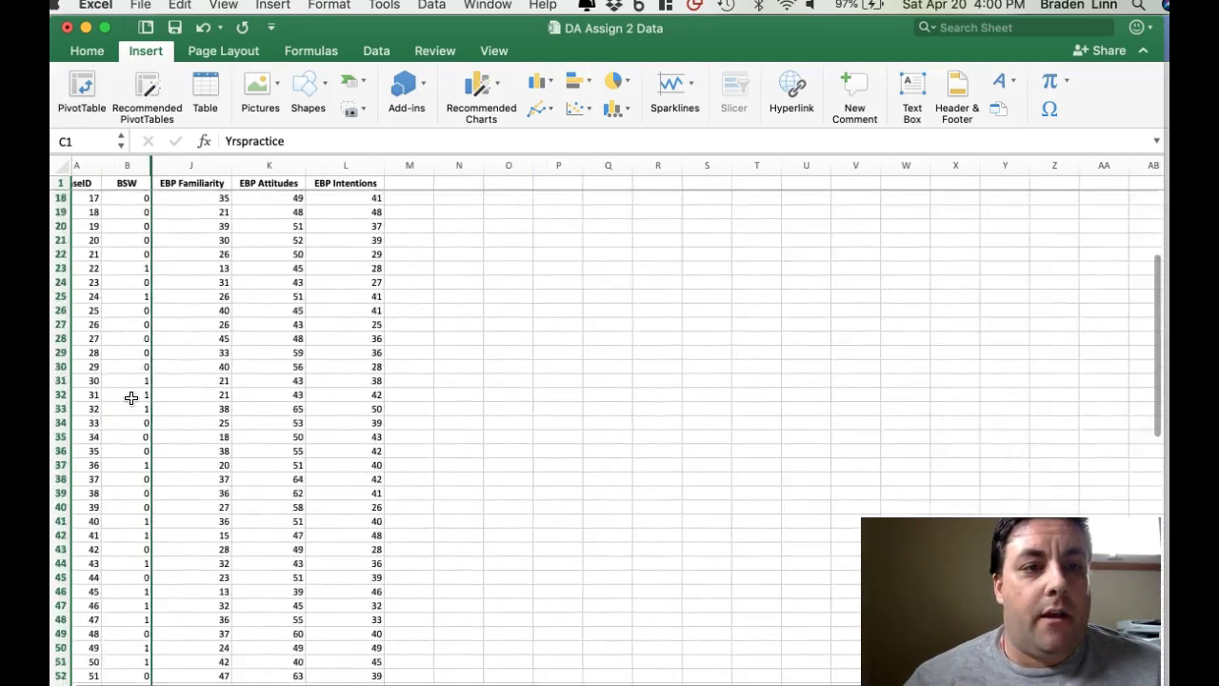
{"action": "left_click", "coordinate": [146, 186]}
{"action": "right_click", "coordinate": [146, 186]}
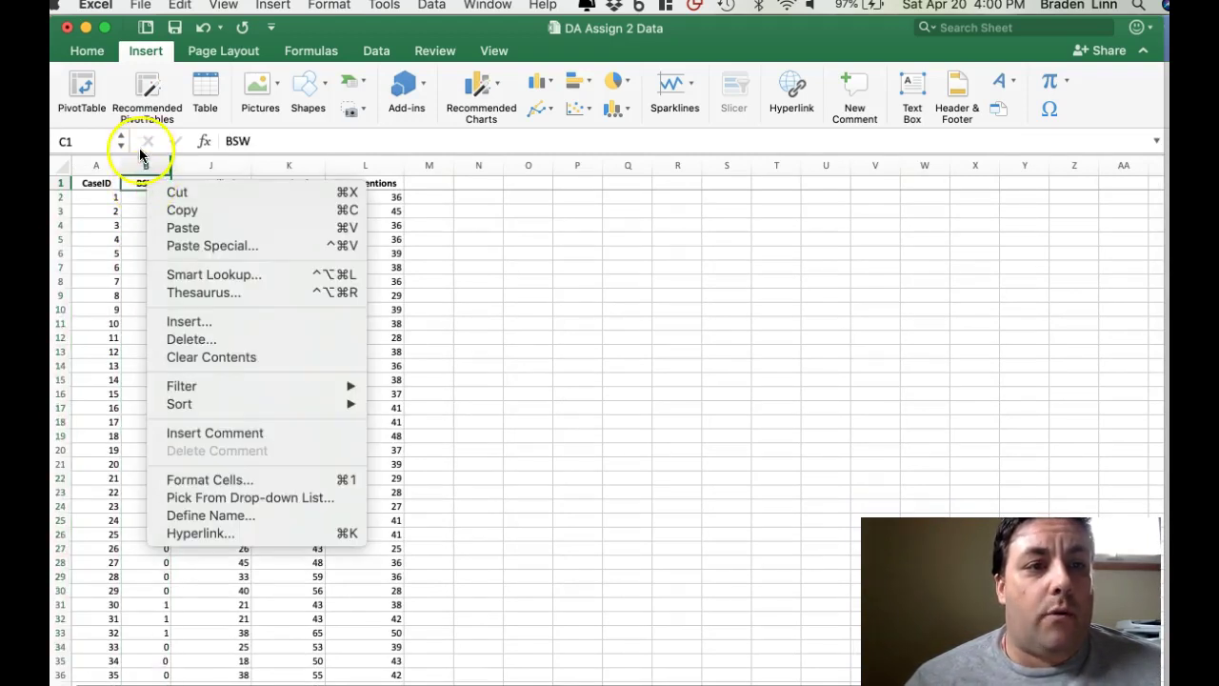
{"action": "left_click", "coordinate": [137, 170]}
{"action": "left_click", "coordinate": [143, 167]}
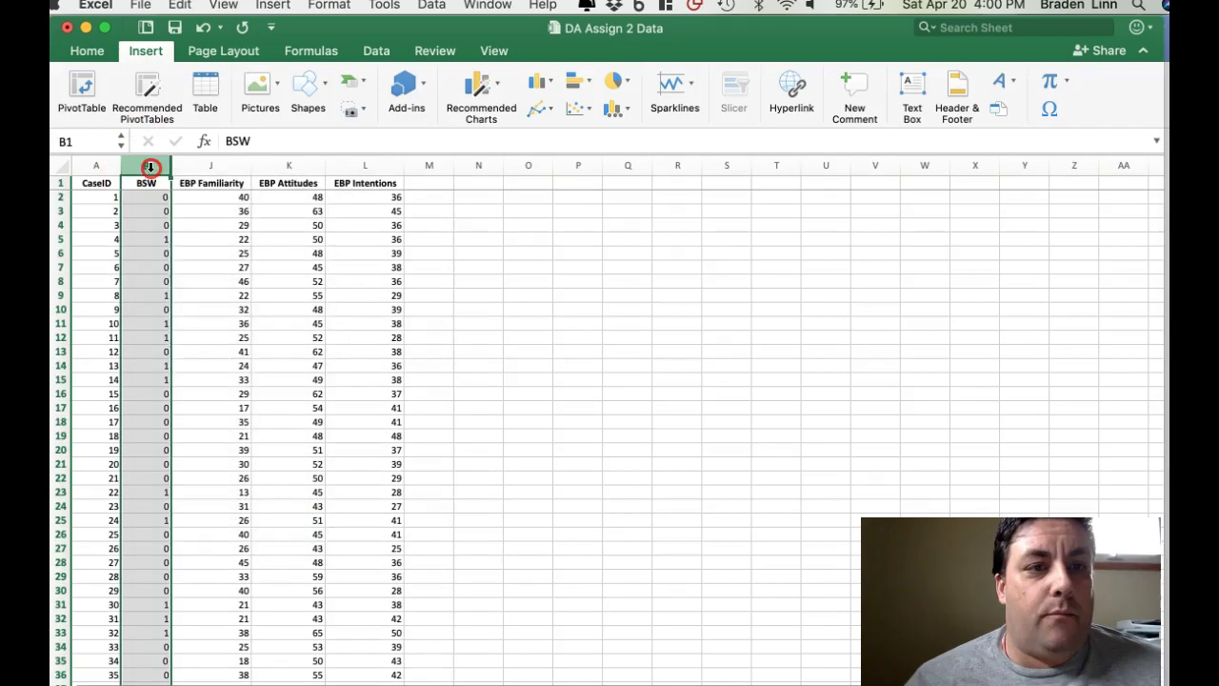
{"action": "right_click", "coordinate": [148, 169]}
{"action": "left_click", "coordinate": [141, 190]}
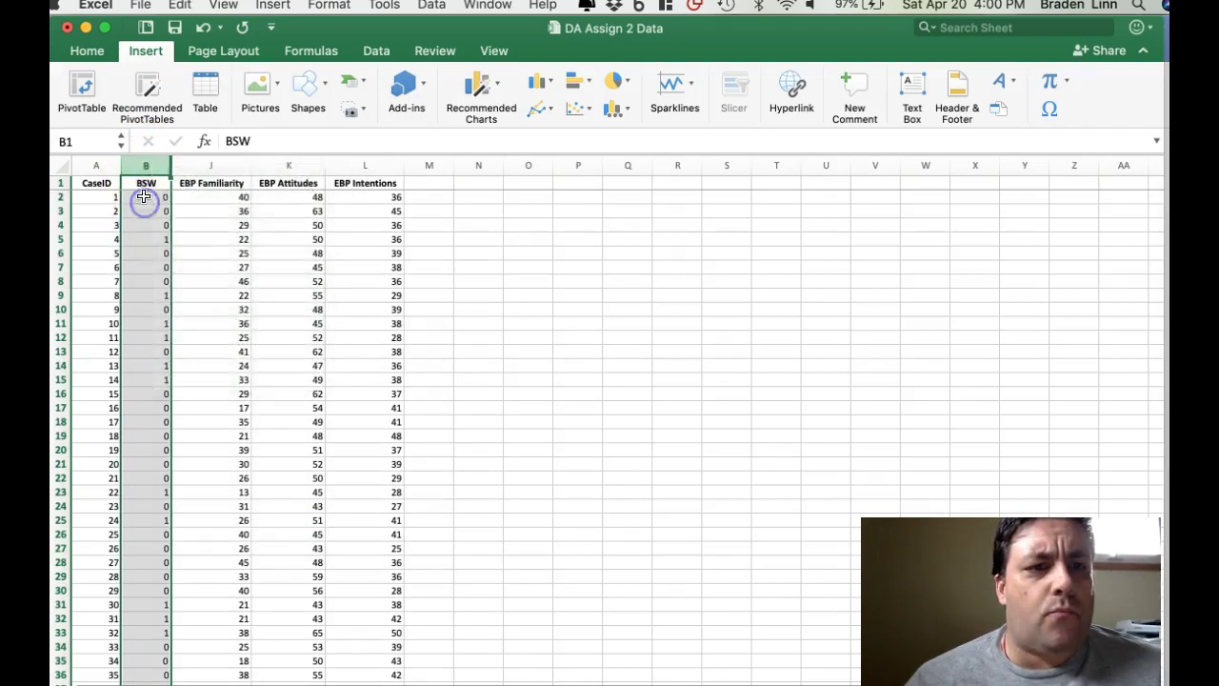
{"action": "right_click", "coordinate": [136, 179]}
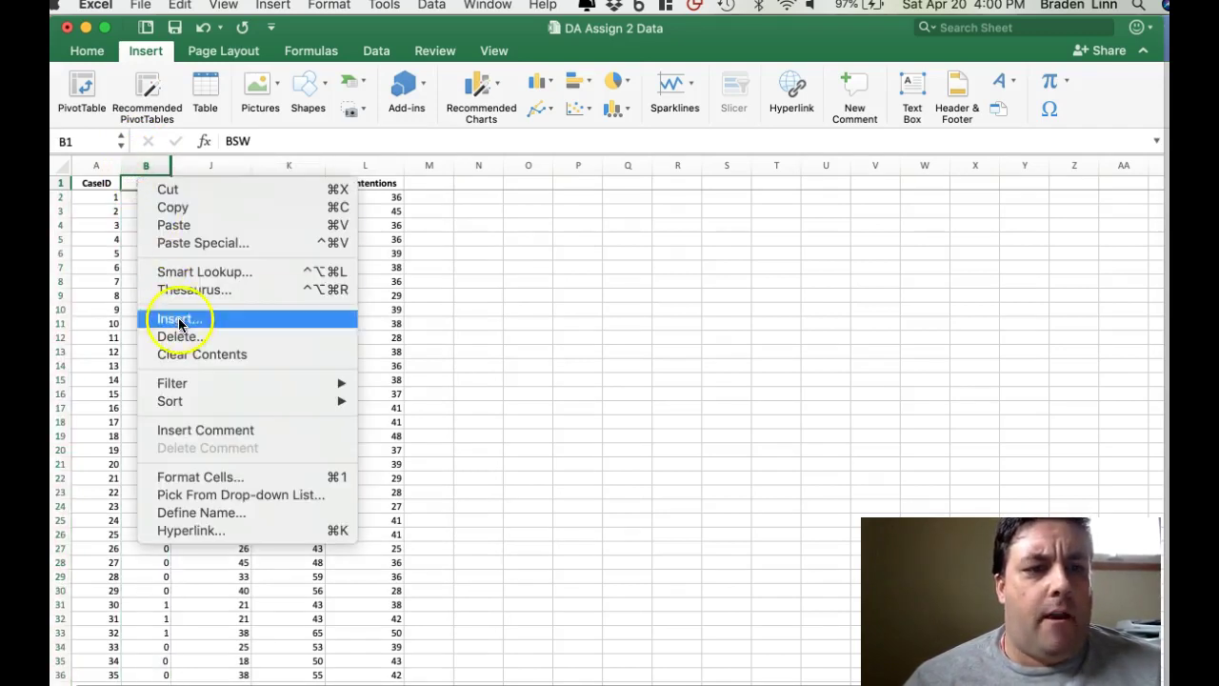
{"action": "left_click", "coordinate": [438, 264]}
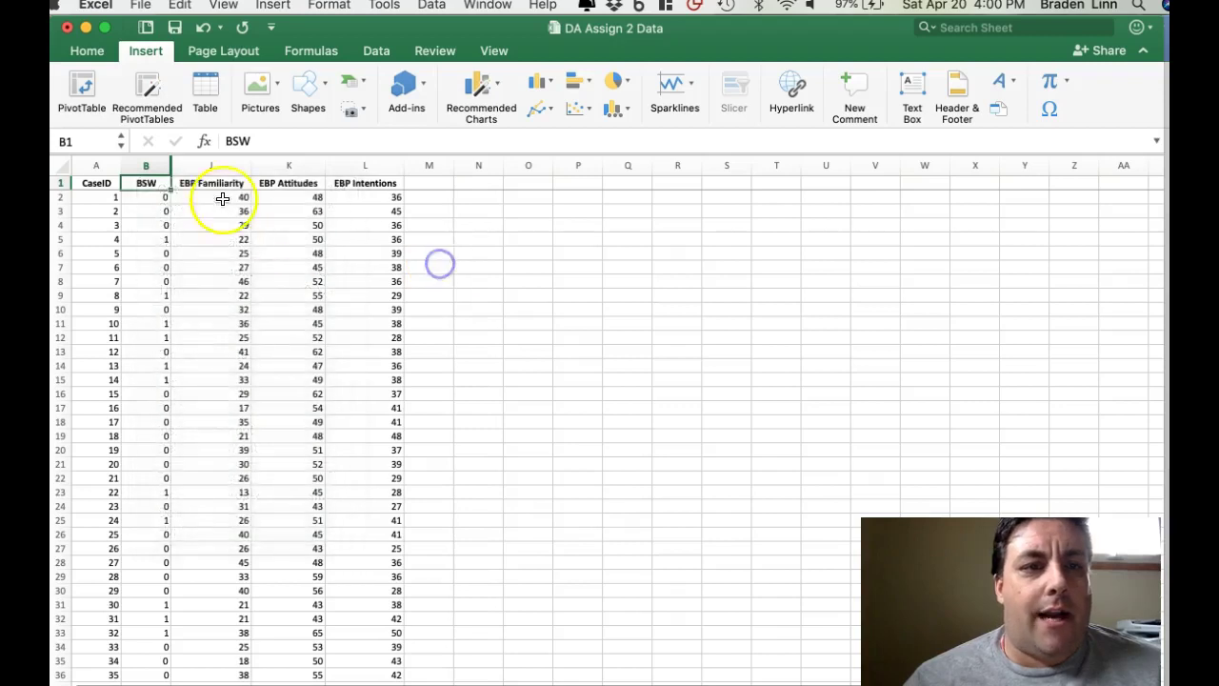
Sort the data rows by the BSW column in A to Z order.
{"action": "right_click", "coordinate": [143, 185]}
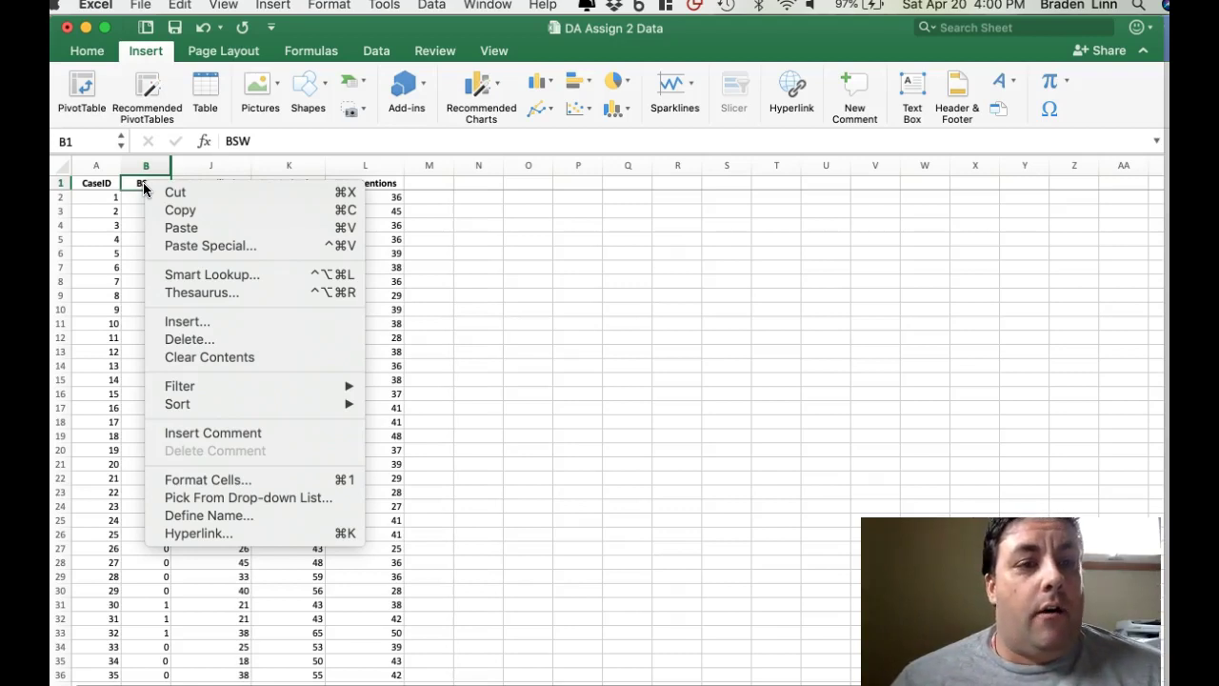
{"action": "mouse_move", "coordinate": [174, 403]}
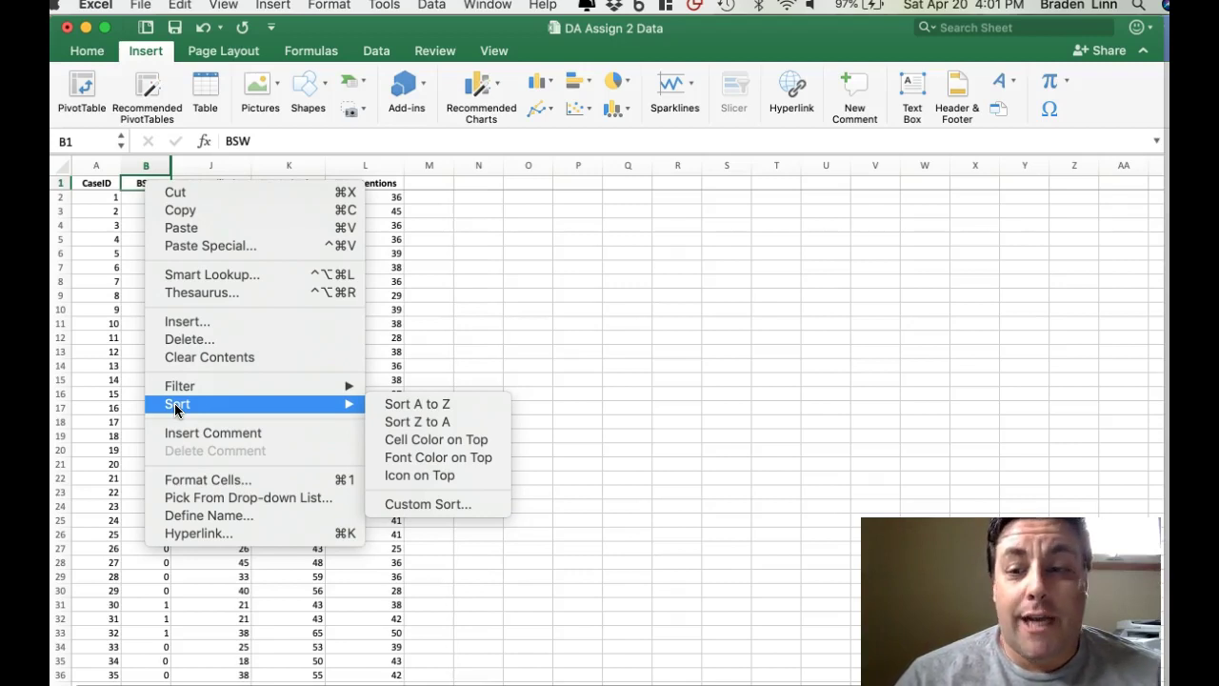
{"action": "left_click", "coordinate": [415, 406]}
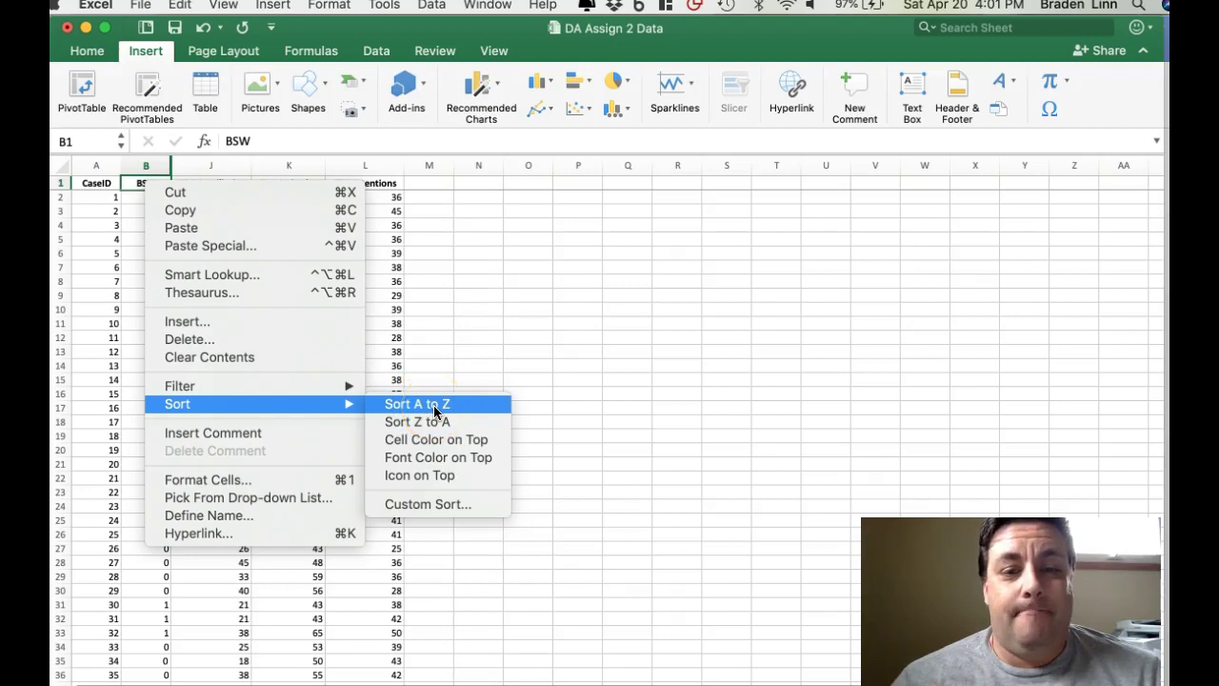
{"action": "left_click", "coordinate": [434, 407]}
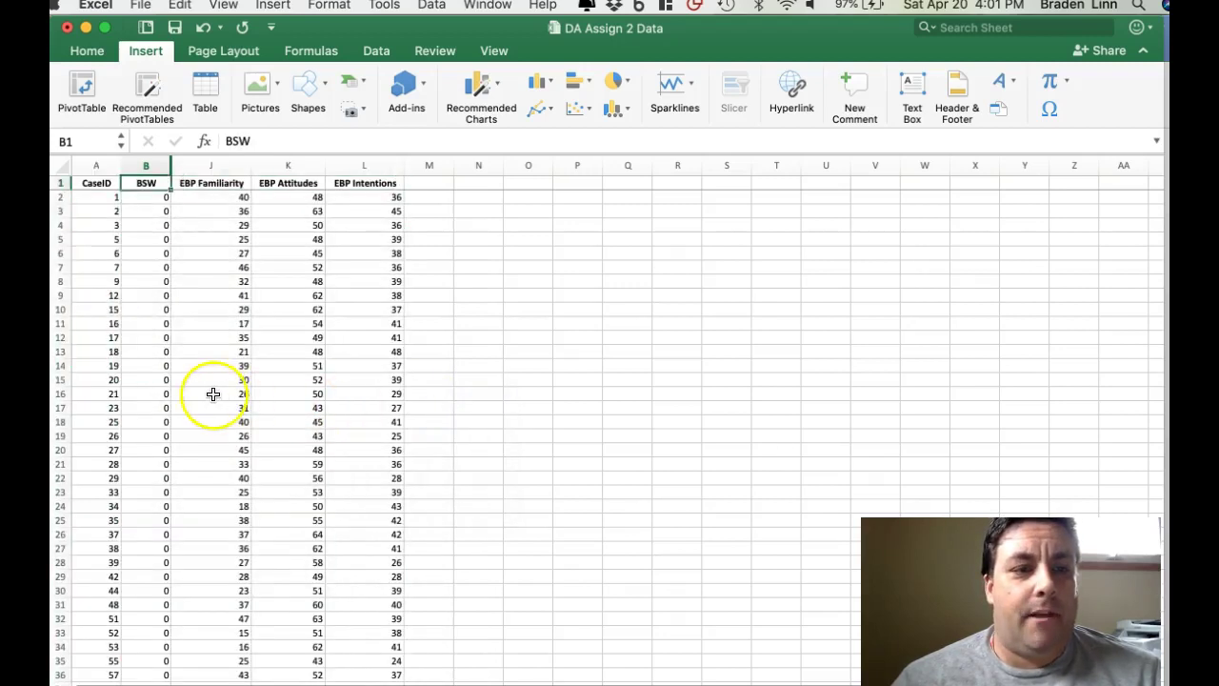
Sort the data rows by the BSW column in Z to A order.
{"action": "right_click", "coordinate": [143, 186]}
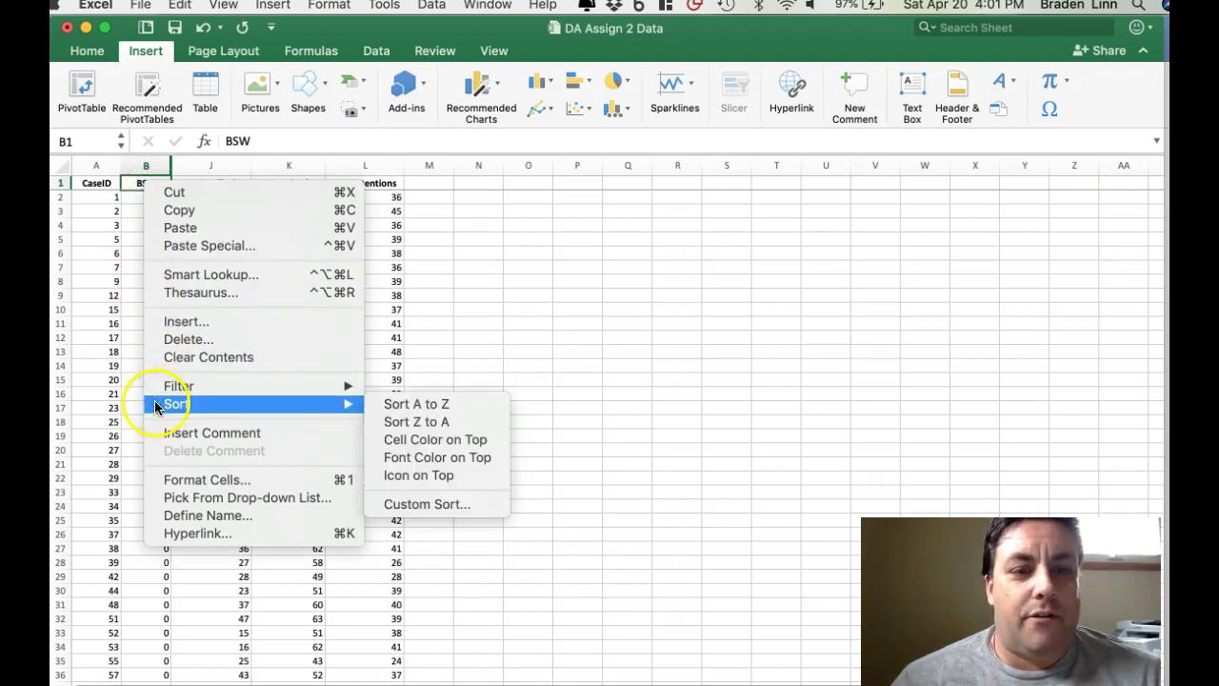
{"action": "left_click", "coordinate": [398, 421]}
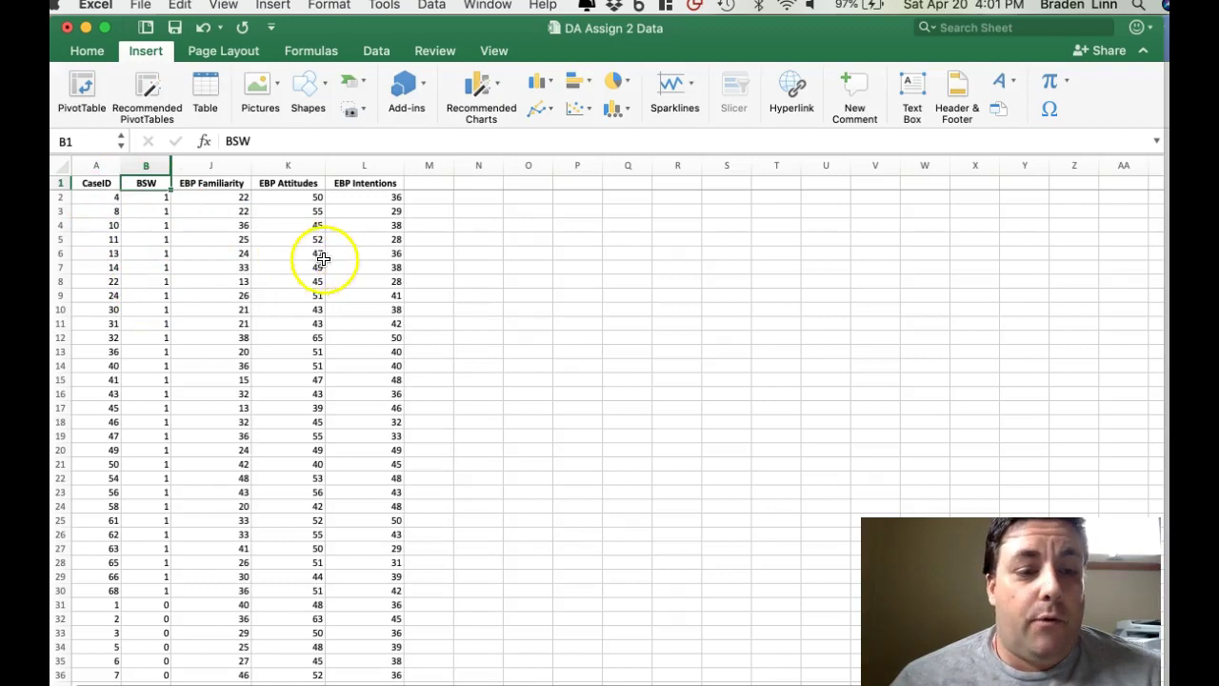
Sort the data rows by the CaseID column in A to Z order.
{"action": "right_click", "coordinate": [93, 187]}
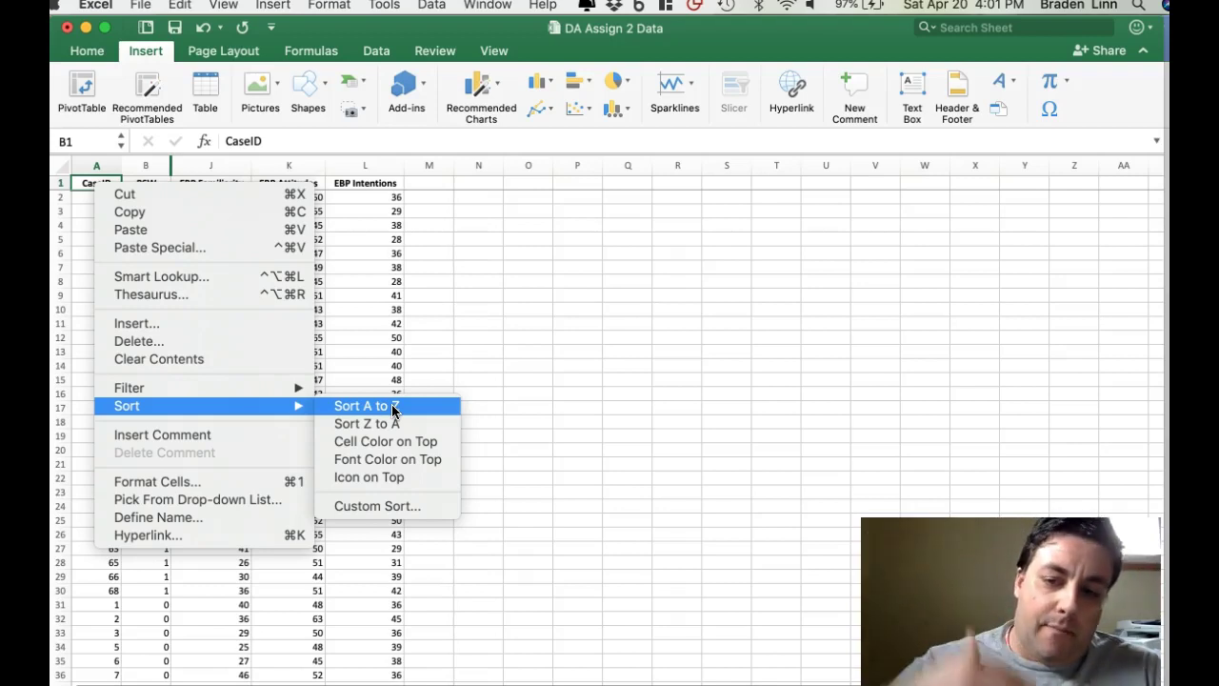
{"action": "left_click", "coordinate": [392, 407]}
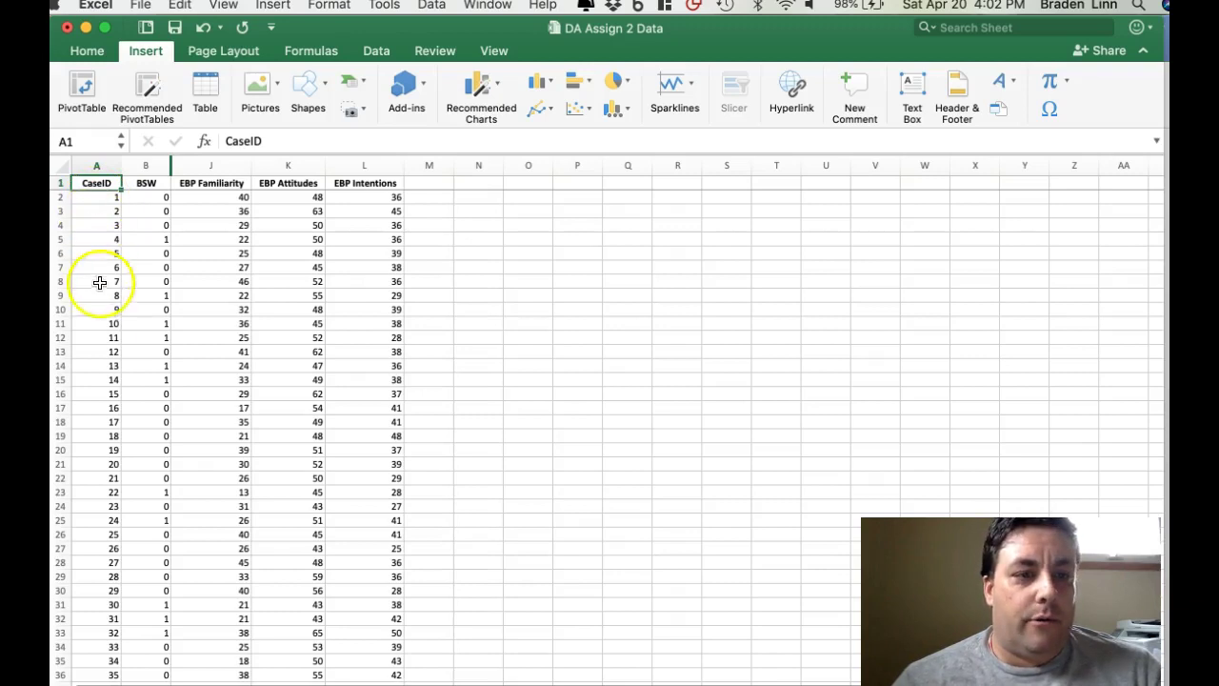
{"action": "scroll", "coordinate": [96, 346], "scroll_direction": "down", "scroll_amount": 13}
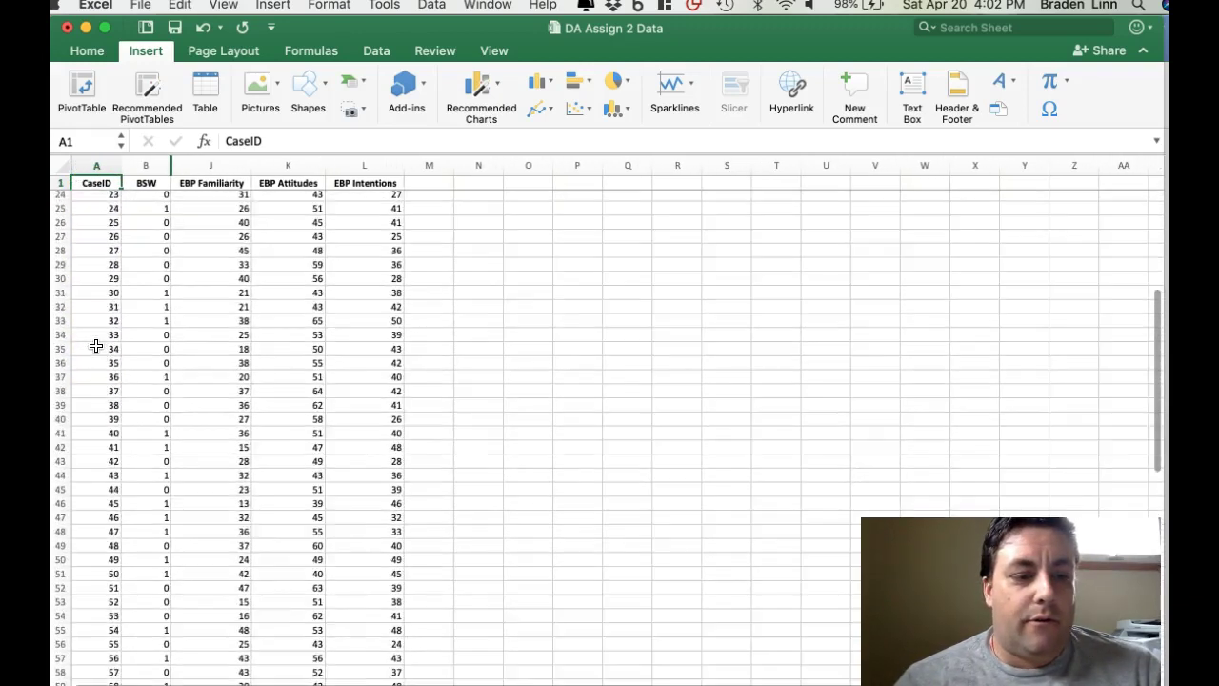
{"action": "scroll", "coordinate": [152, 617], "scroll_direction": "up", "scroll_amount": 13}
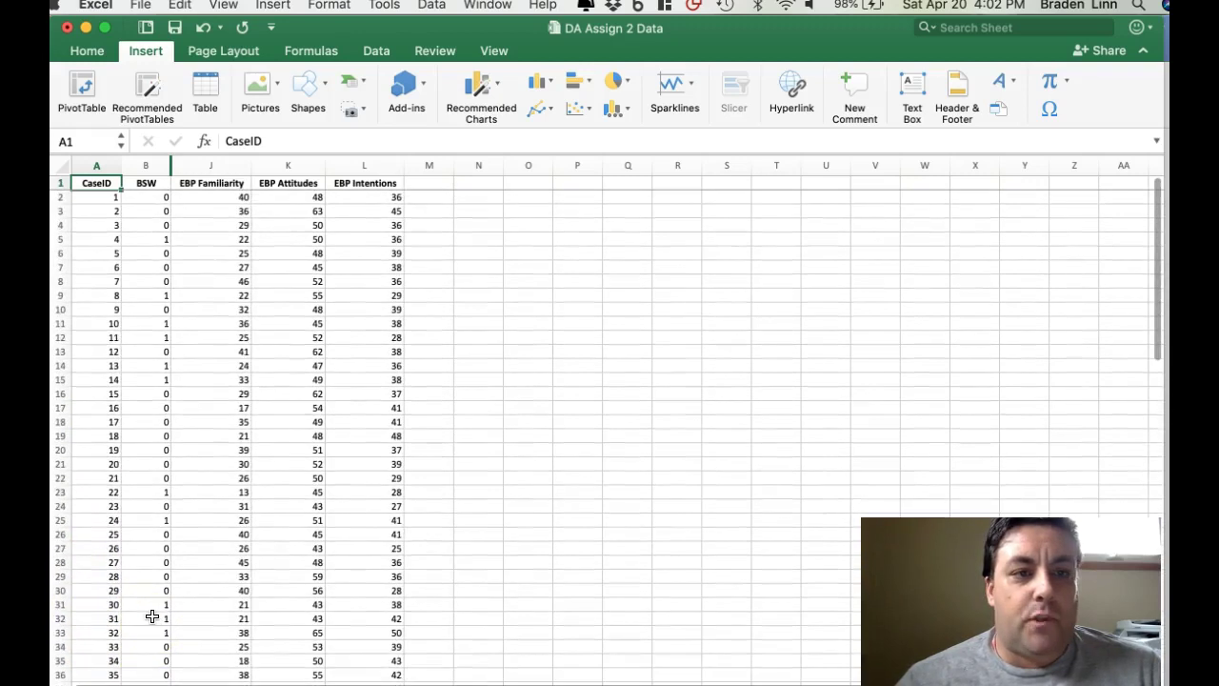
Sort the data rows by BSW in A to Z order so the 0 cases come before the 1 cases.
{"action": "left_click", "coordinate": [142, 185]}
{"action": "right_click", "coordinate": [142, 185]}
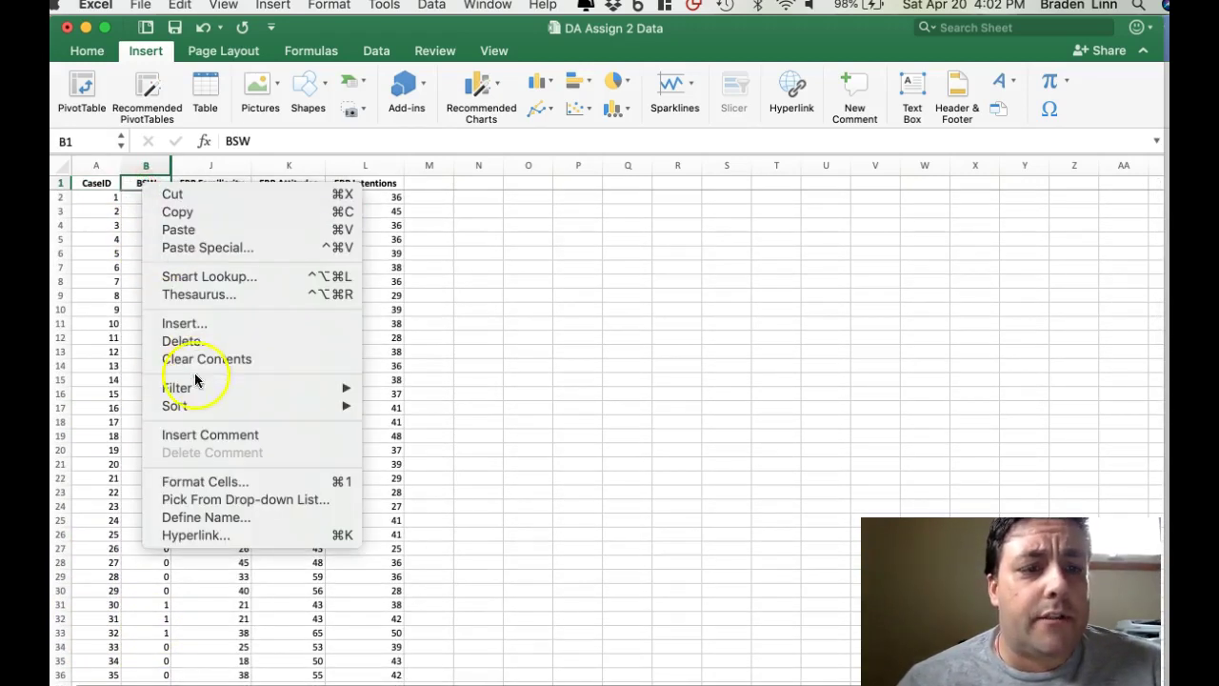
{"action": "mouse_move", "coordinate": [200, 410]}
{"action": "left_click", "coordinate": [419, 405]}
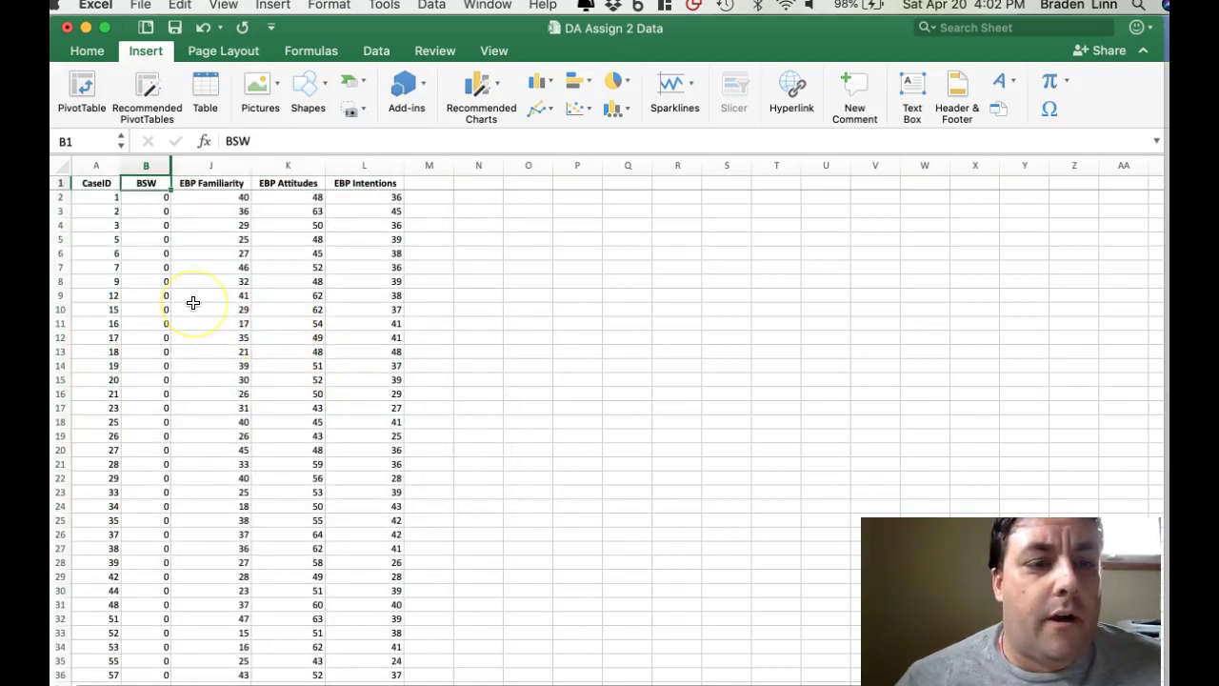
{"action": "left_click", "coordinate": [178, 275]}
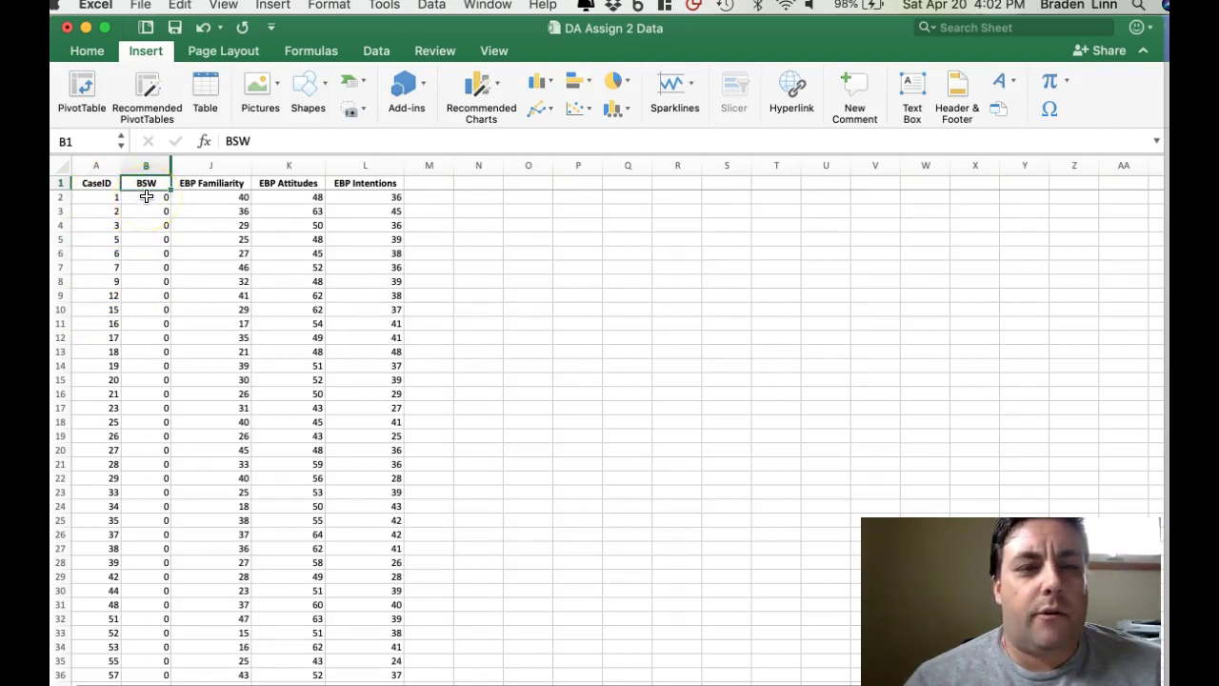
Look through the sorted rows to the end of the data, checking the CaseID order within each BSW group.
{"action": "scroll", "coordinate": [152, 225], "scroll_direction": "down", "scroll_amount": 1}
{"action": "scroll", "coordinate": [152, 224], "scroll_direction": "down", "scroll_amount": 3}
{"action": "scroll", "coordinate": [149, 210], "scroll_direction": "up", "scroll_amount": 4}
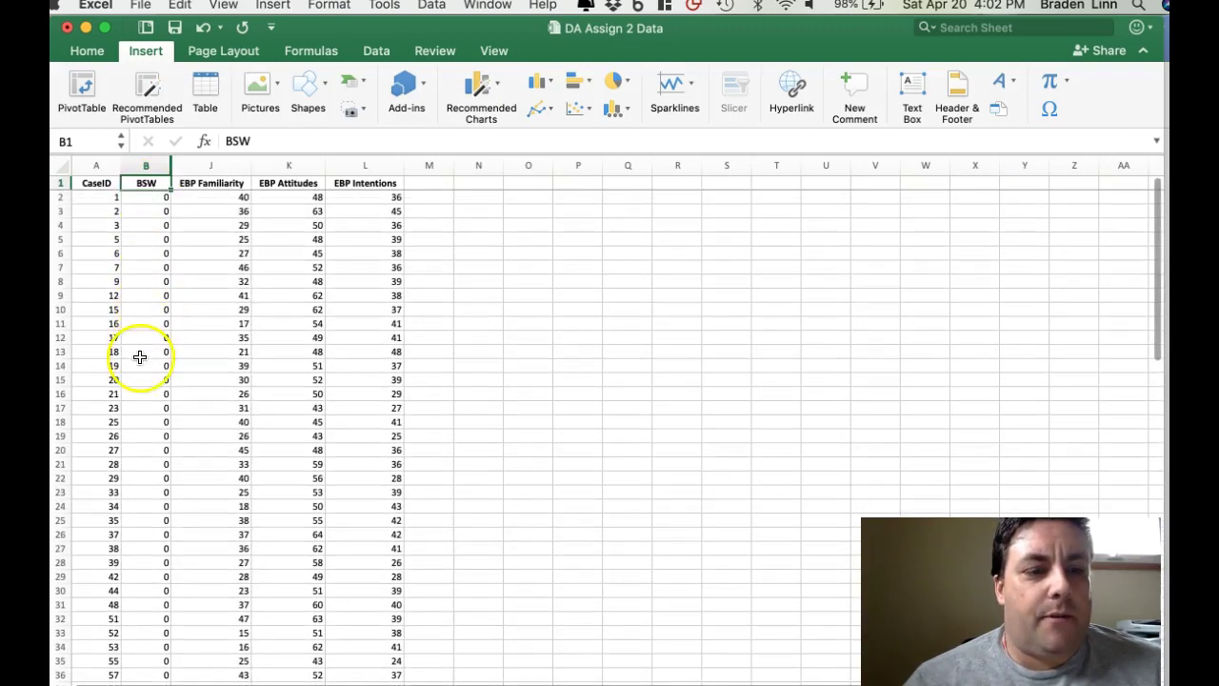
{"action": "scroll", "coordinate": [88, 220], "scroll_direction": "down", "scroll_amount": 2}
{"action": "scroll", "coordinate": [87, 220], "scroll_direction": "down", "scroll_amount": 5}
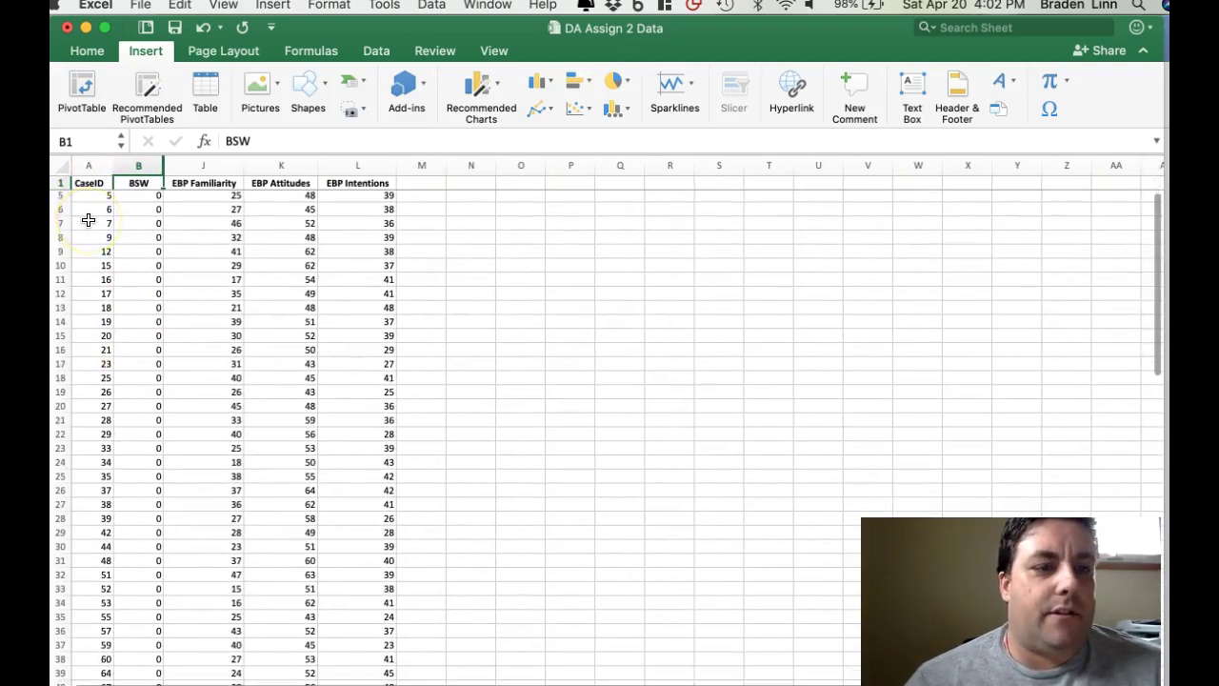
{"action": "scroll", "coordinate": [88, 220], "scroll_direction": "down", "scroll_amount": 13}
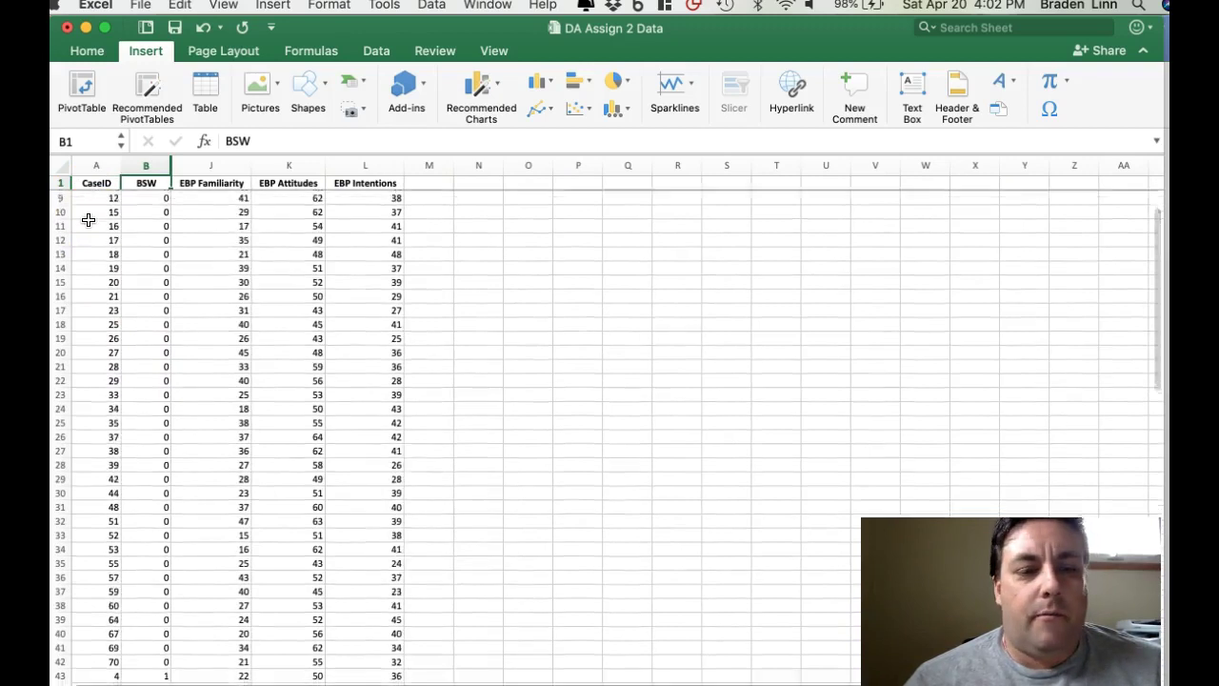
{"action": "scroll", "coordinate": [160, 371], "scroll_direction": "down", "scroll_amount": 17}
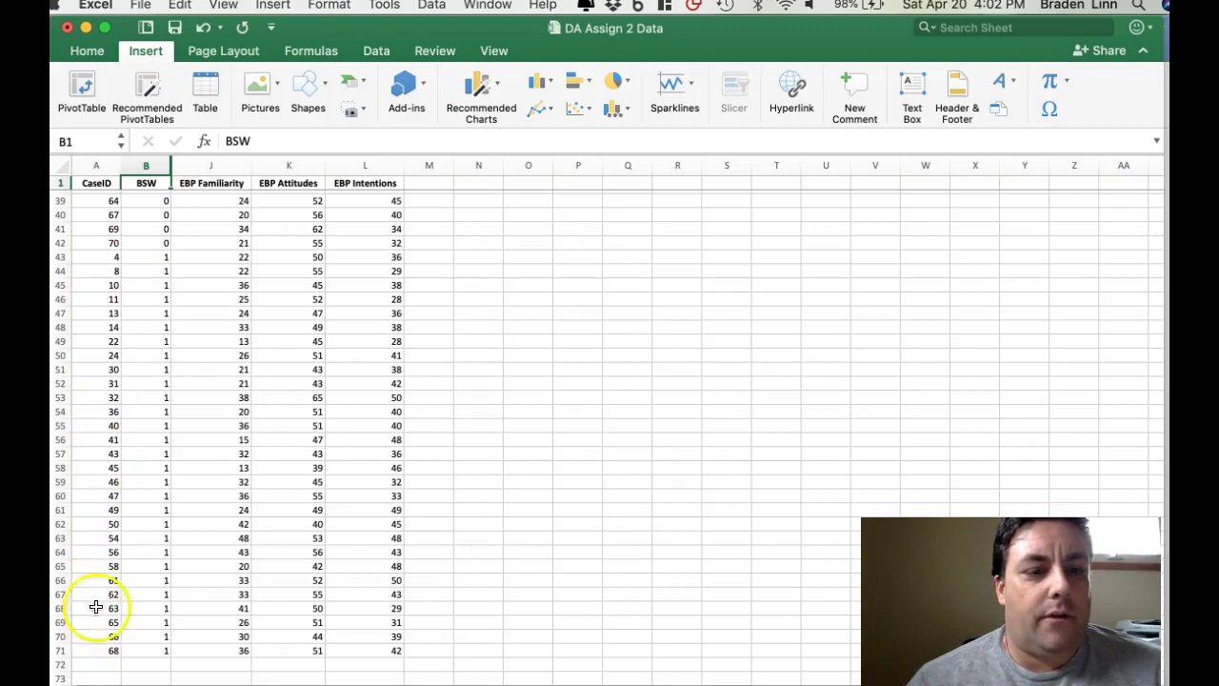
{"action": "scroll", "coordinate": [168, 403], "scroll_direction": "up", "scroll_amount": 3}
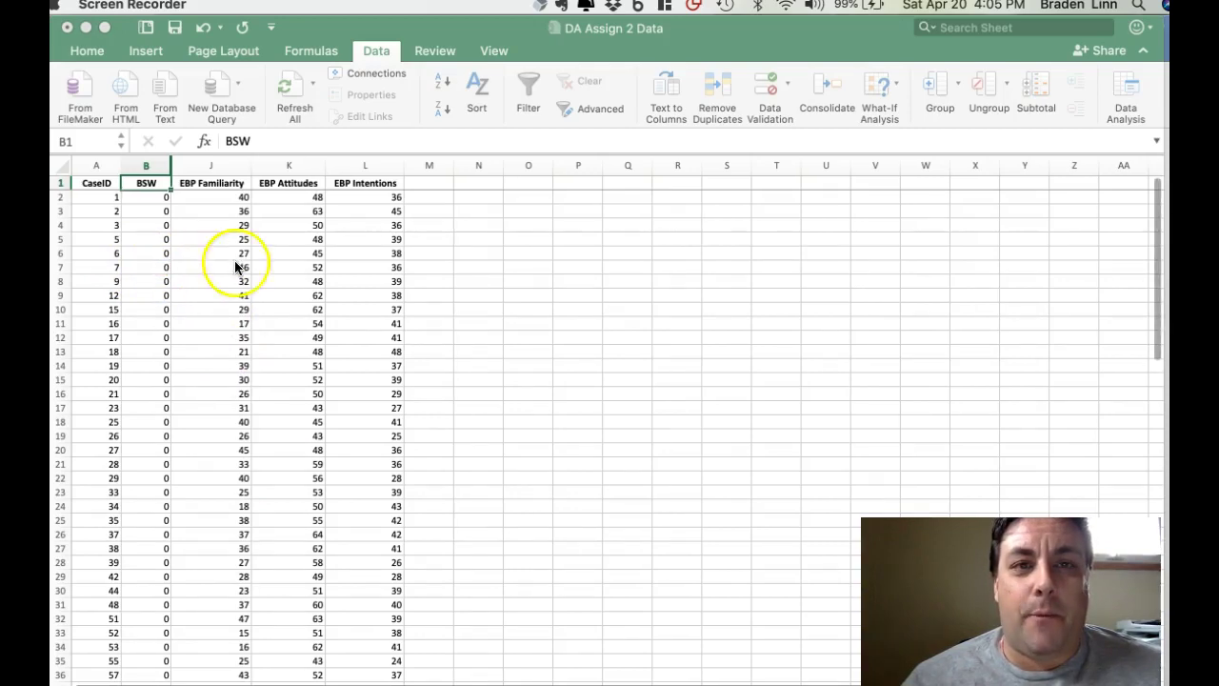
{"action": "left_click", "coordinate": [543, 241]}
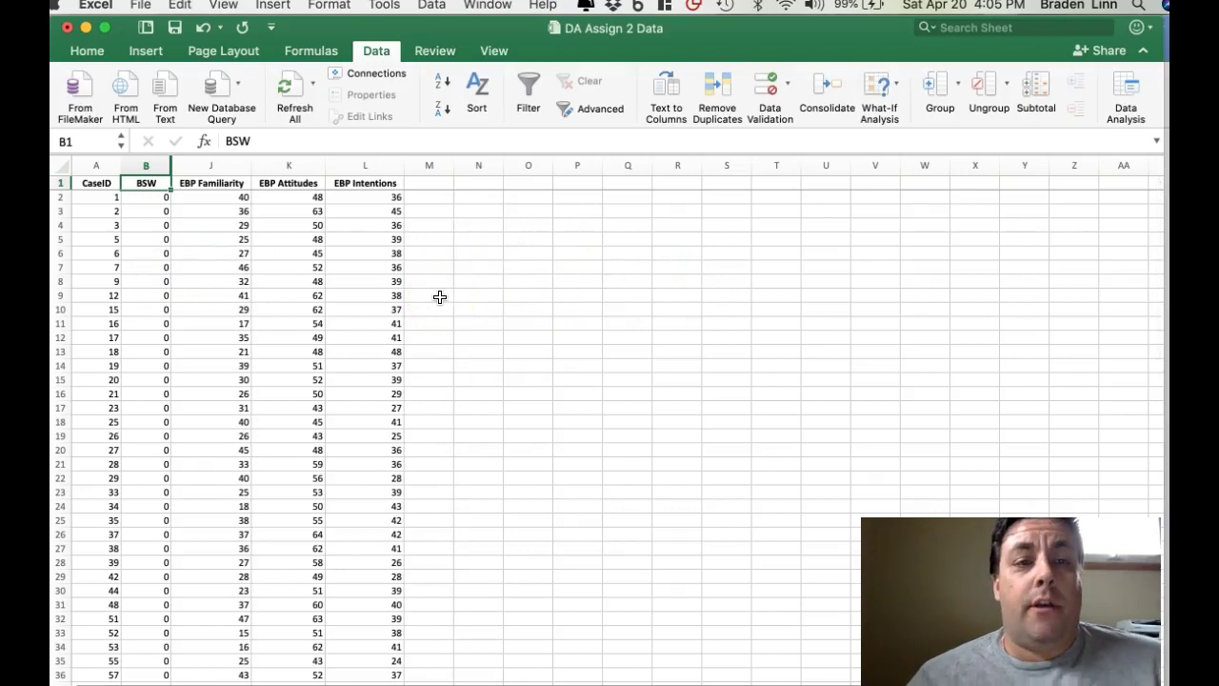
{"action": "left_click", "coordinate": [86, 51]}
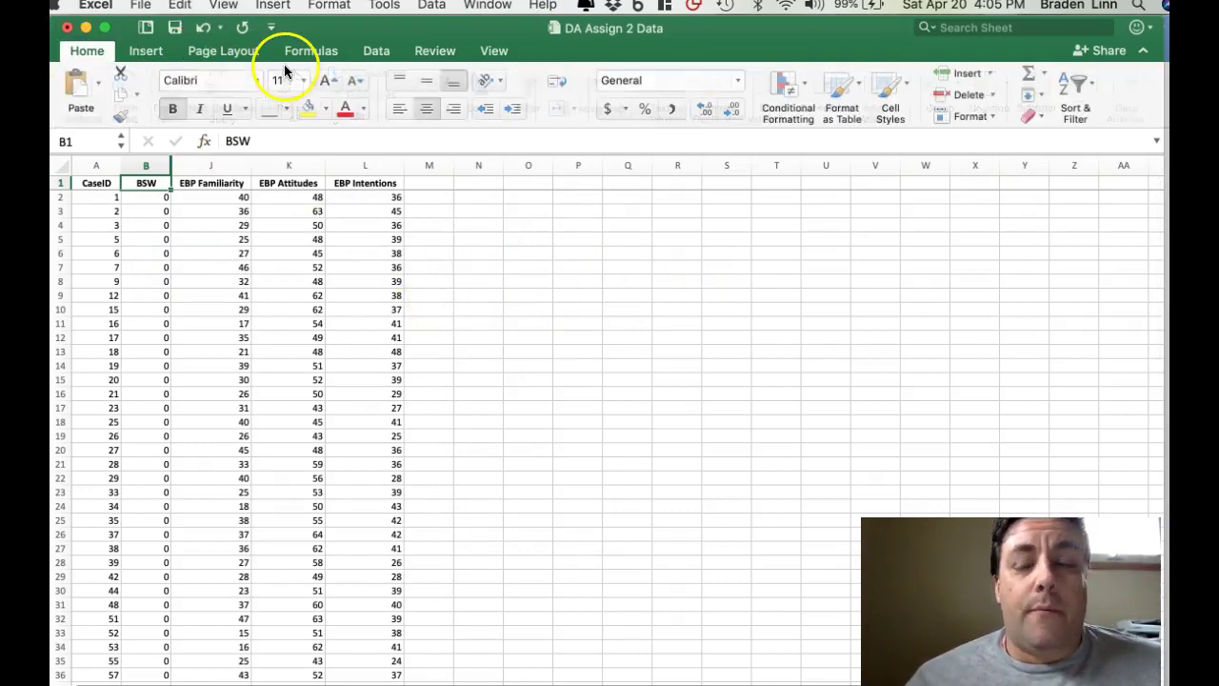
{"action": "left_click", "coordinate": [143, 49]}
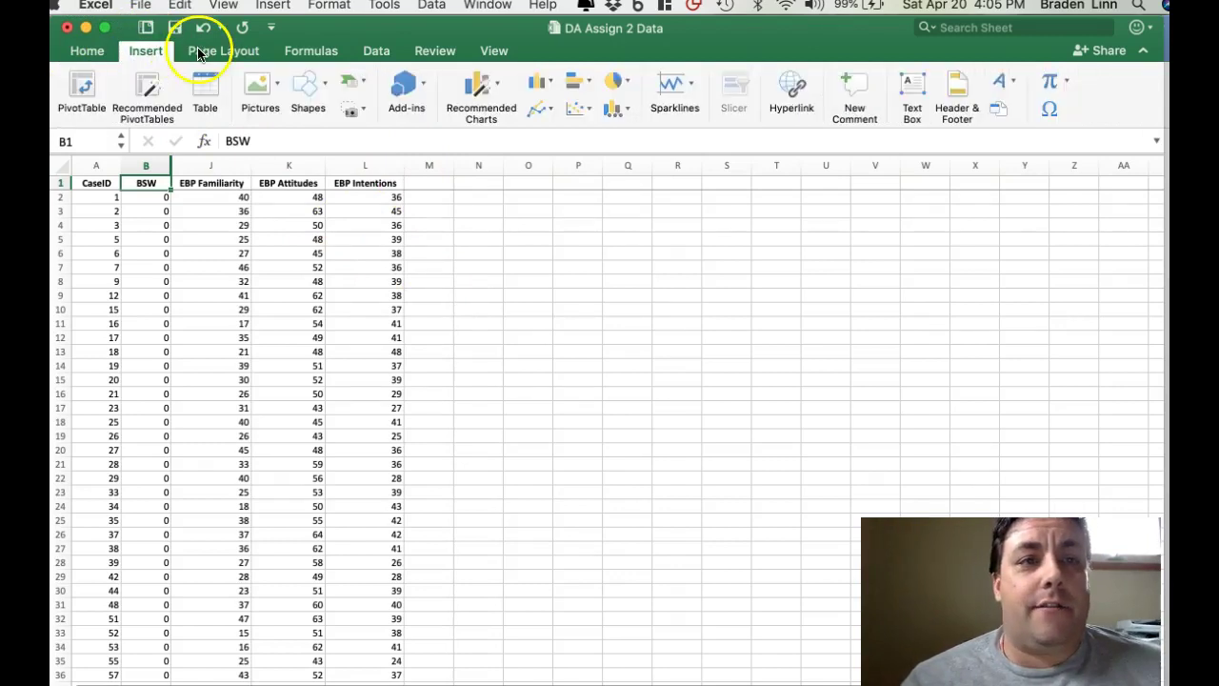
{"action": "left_click", "coordinate": [198, 53]}
{"action": "left_click", "coordinate": [294, 51]}
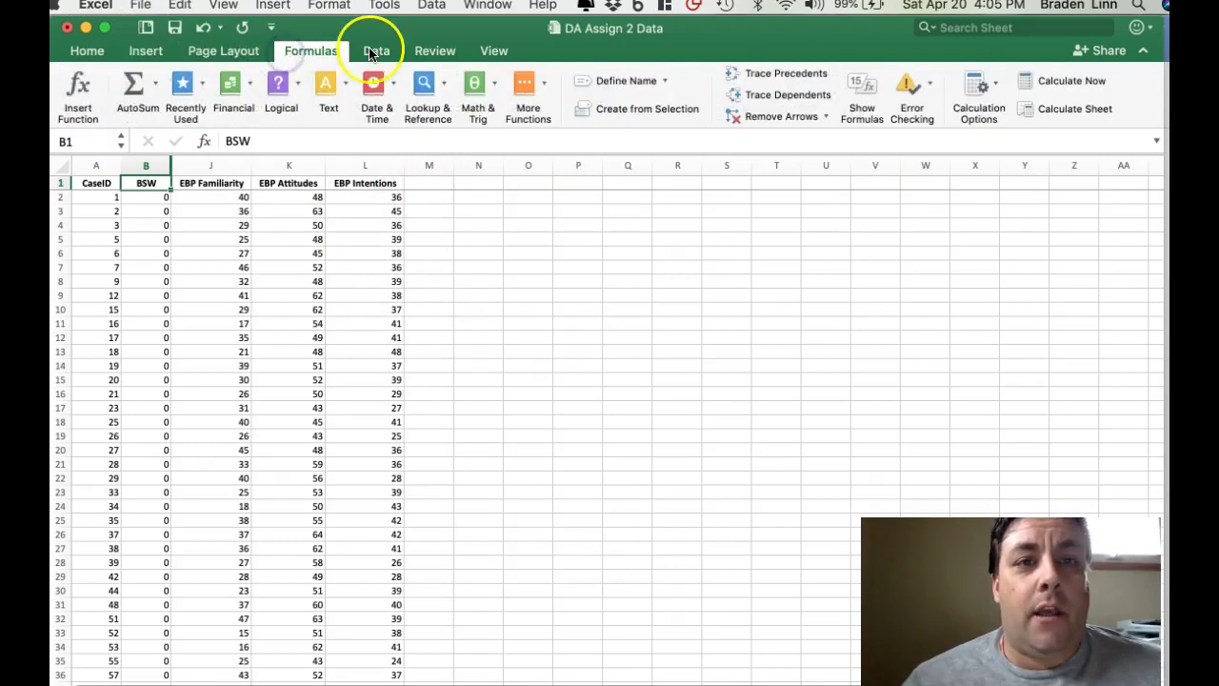
Start the Data Analysis tool t-Test: Two-Sample Assuming Equal Variances and move its dialog below the column headings.
{"action": "left_click", "coordinate": [370, 52]}
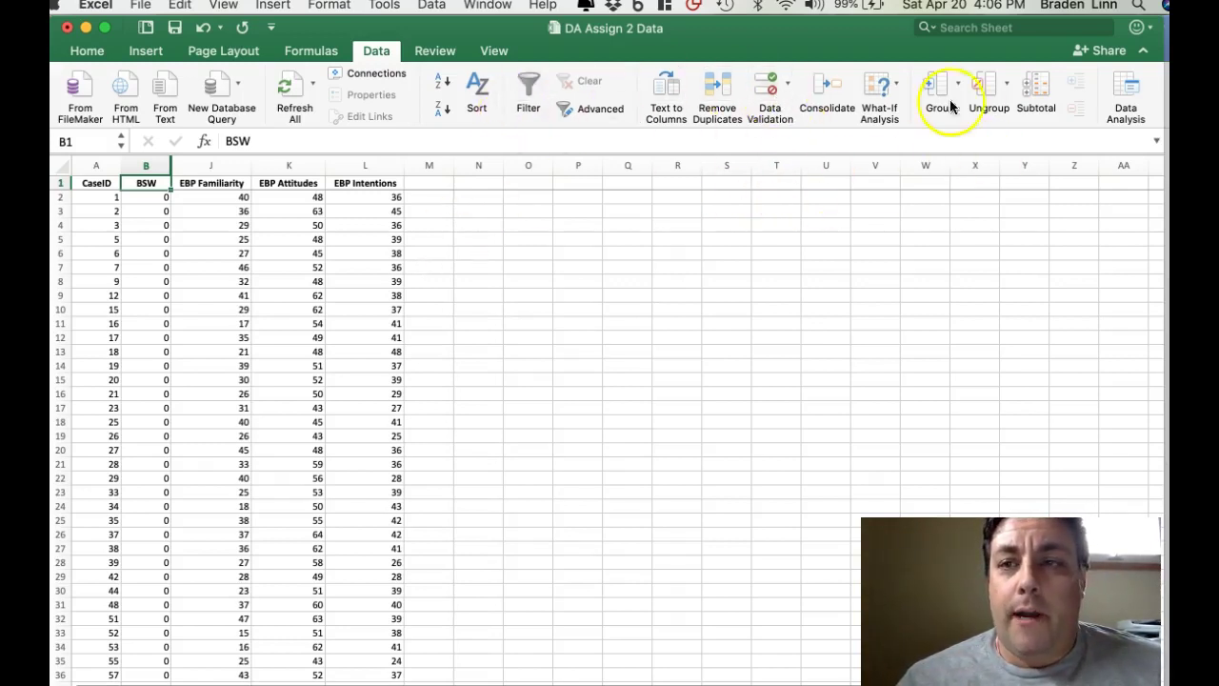
{"action": "left_click", "coordinate": [1117, 88]}
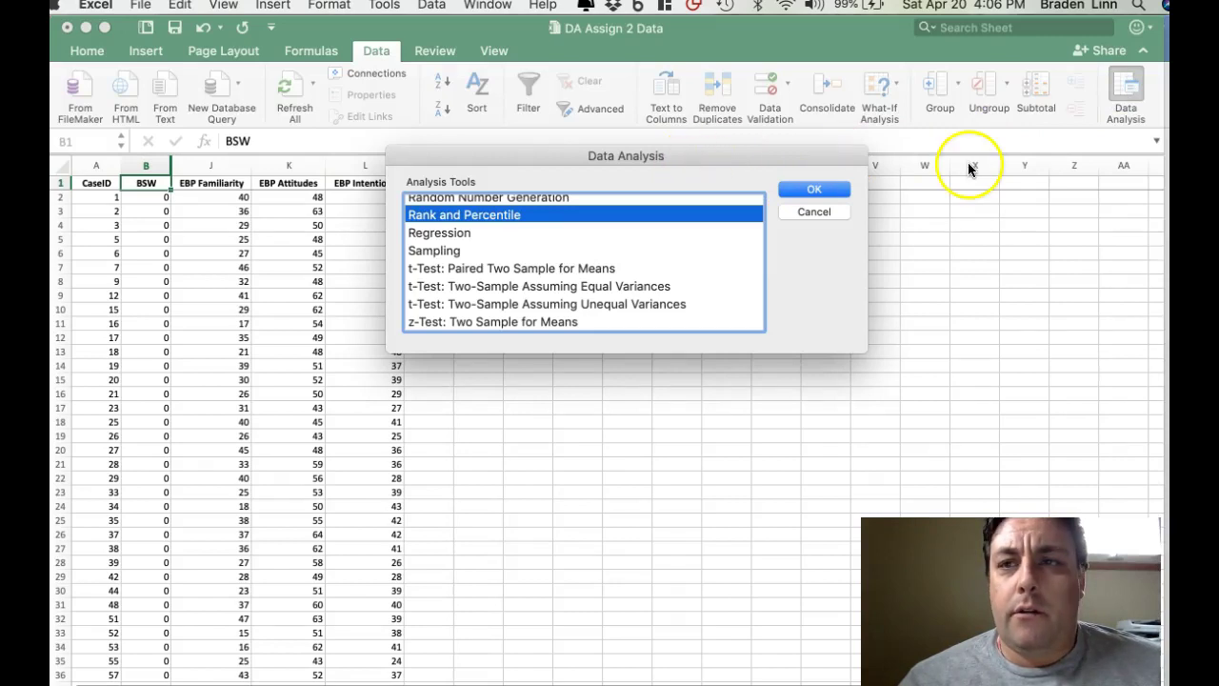
{"action": "scroll", "coordinate": [688, 234], "scroll_direction": "up", "scroll_amount": 5}
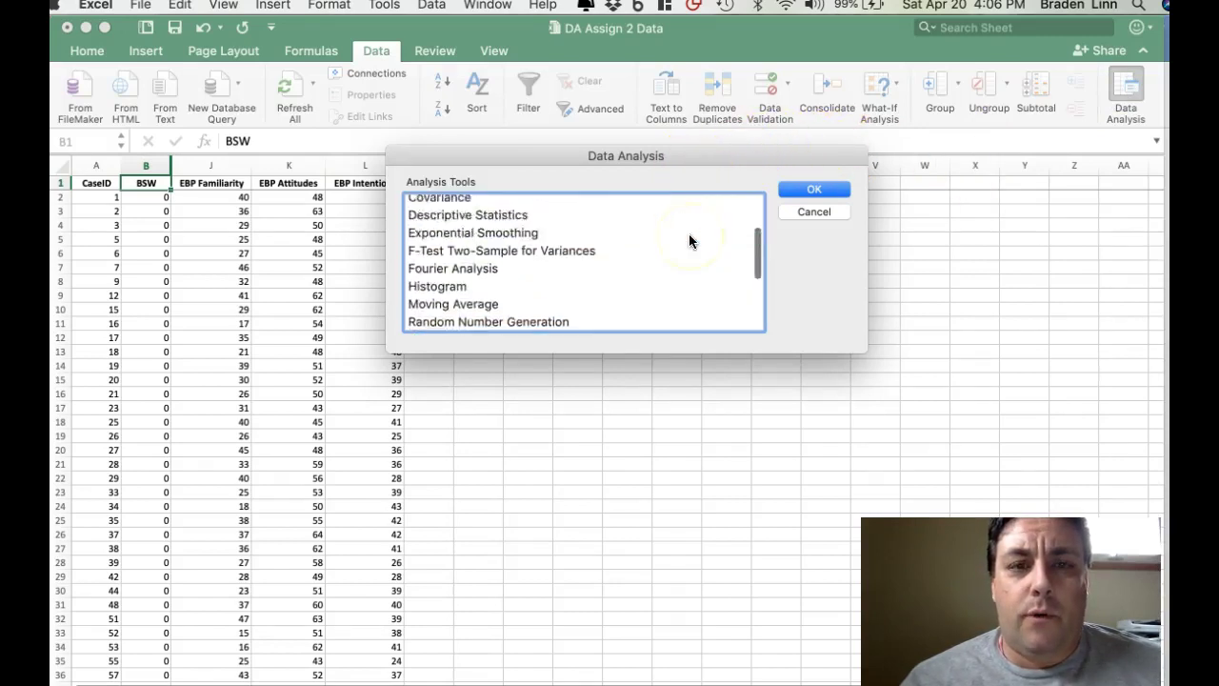
{"action": "scroll", "coordinate": [530, 214], "scroll_direction": "down", "scroll_amount": 5}
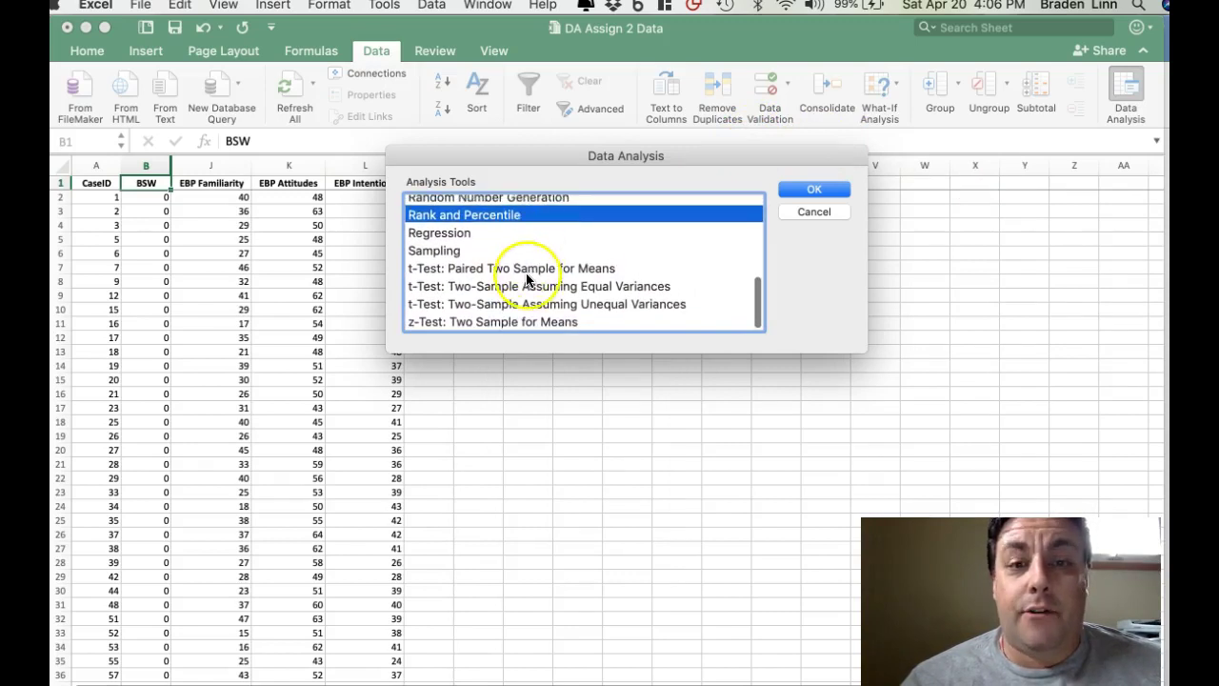
{"action": "scroll", "coordinate": [525, 272], "scroll_direction": "up", "scroll_amount": 3}
{"action": "scroll", "coordinate": [527, 279], "scroll_direction": "up", "scroll_amount": 4}
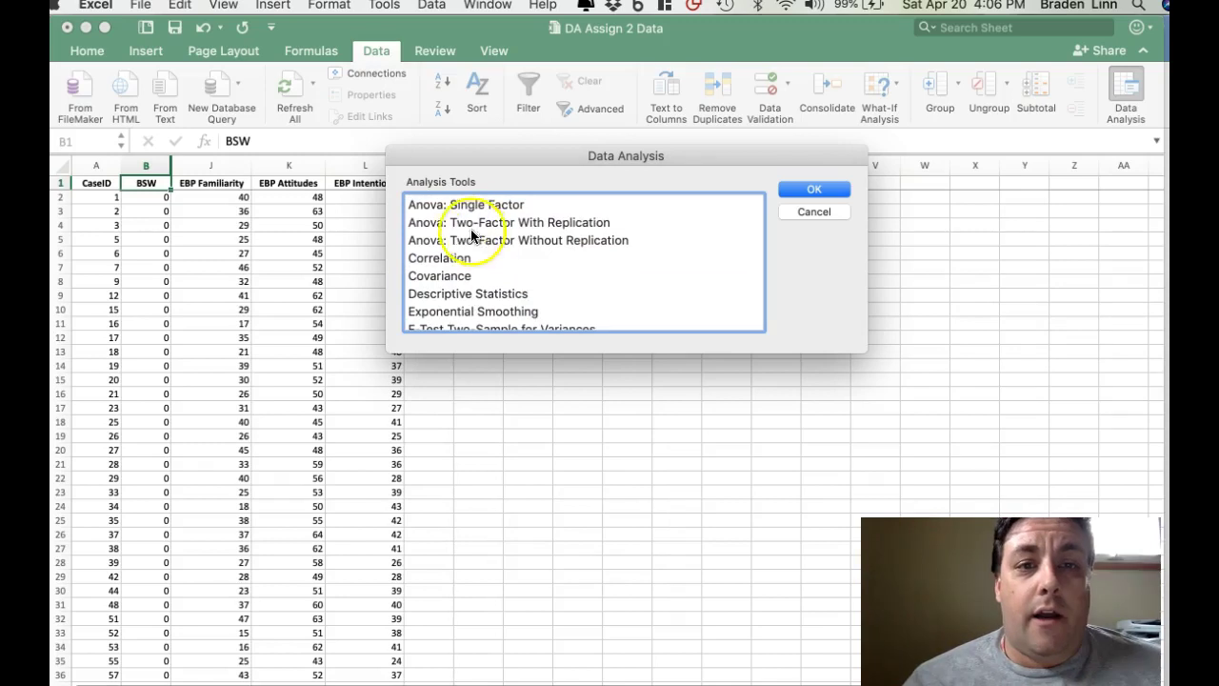
{"action": "scroll", "coordinate": [460, 213], "scroll_direction": "down", "scroll_amount": 4}
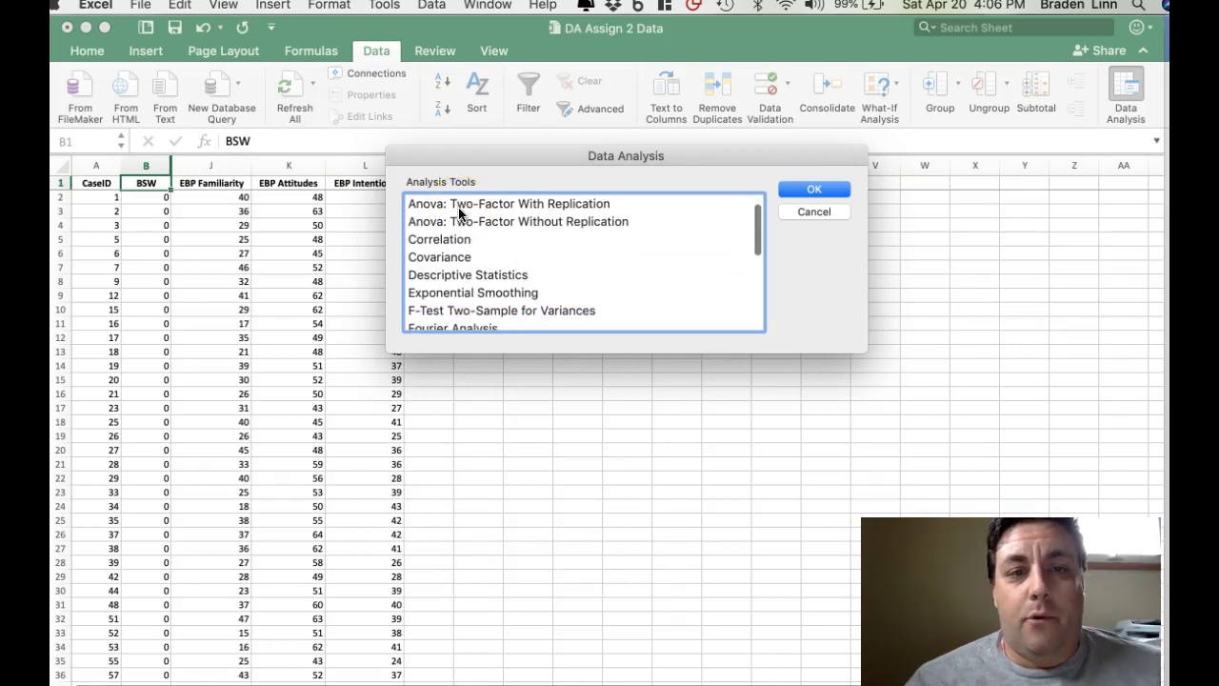
{"action": "scroll", "coordinate": [432, 257], "scroll_direction": "down", "scroll_amount": 3}
{"action": "scroll", "coordinate": [432, 257], "scroll_direction": "up", "scroll_amount": 4}
{"action": "scroll", "coordinate": [432, 257], "scroll_direction": "down", "scroll_amount": 5}
{"action": "left_click", "coordinate": [432, 257]}
{"action": "scroll", "coordinate": [433, 257], "scroll_direction": "down", "scroll_amount": 4}
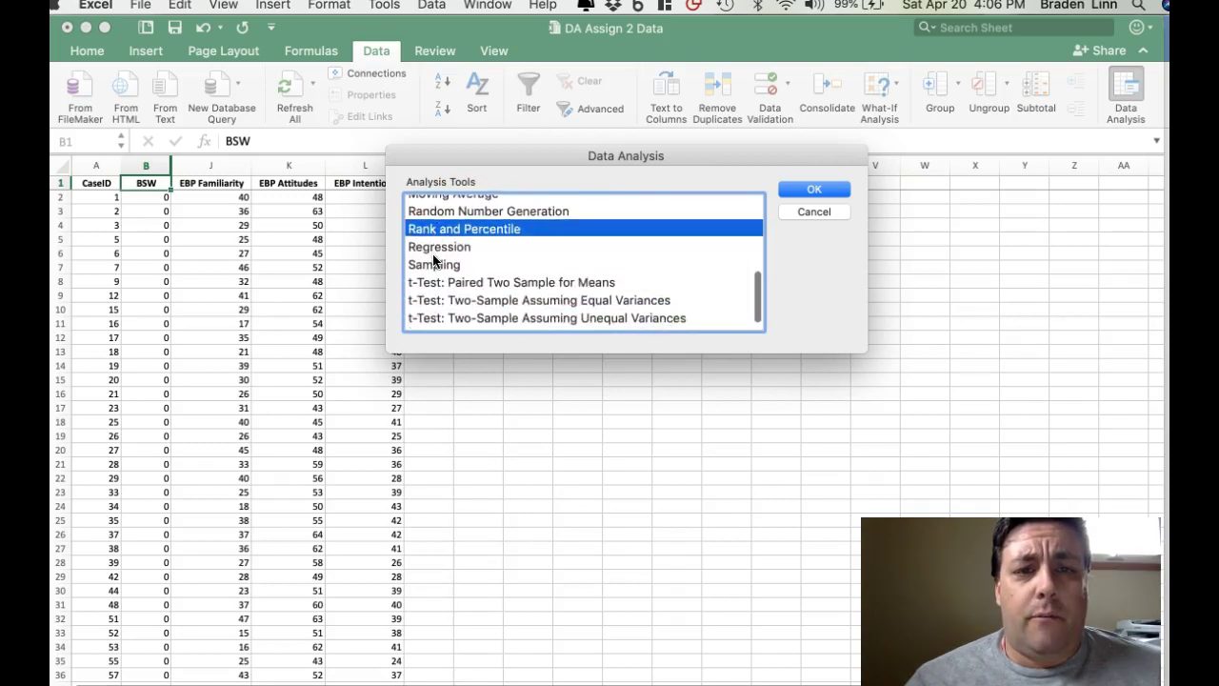
{"action": "scroll", "coordinate": [432, 257], "scroll_direction": "down", "scroll_amount": 2}
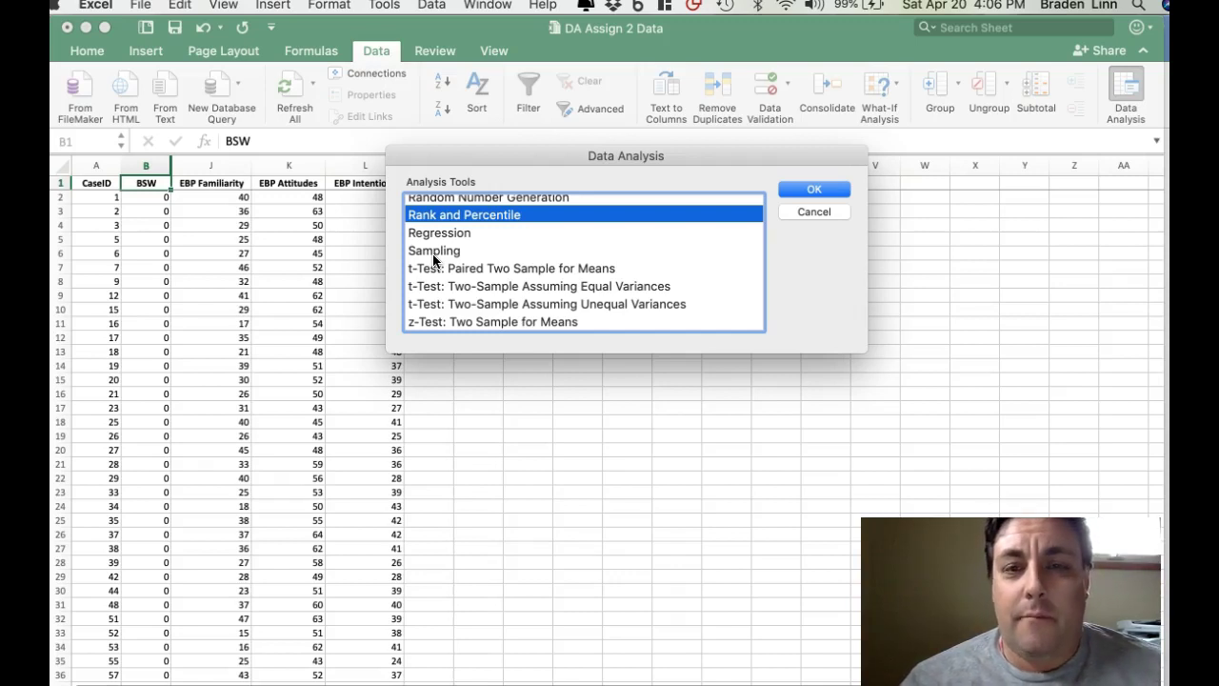
{"action": "left_click", "coordinate": [491, 286]}
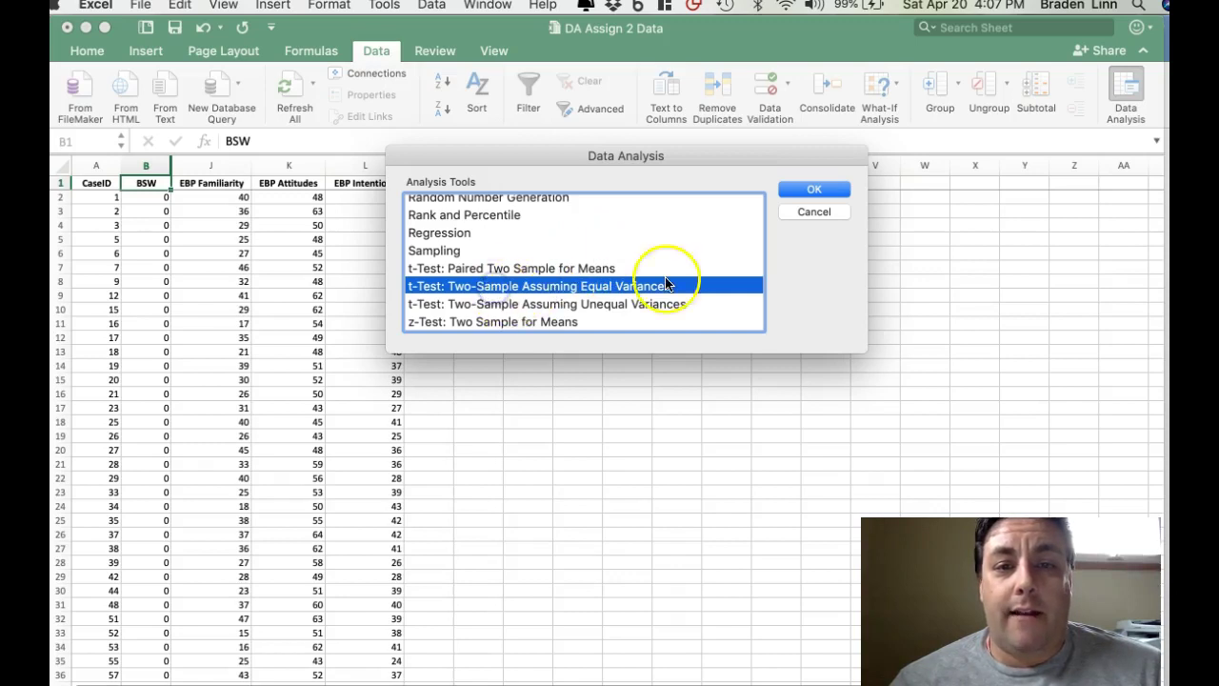
{"action": "left_click", "coordinate": [809, 189]}
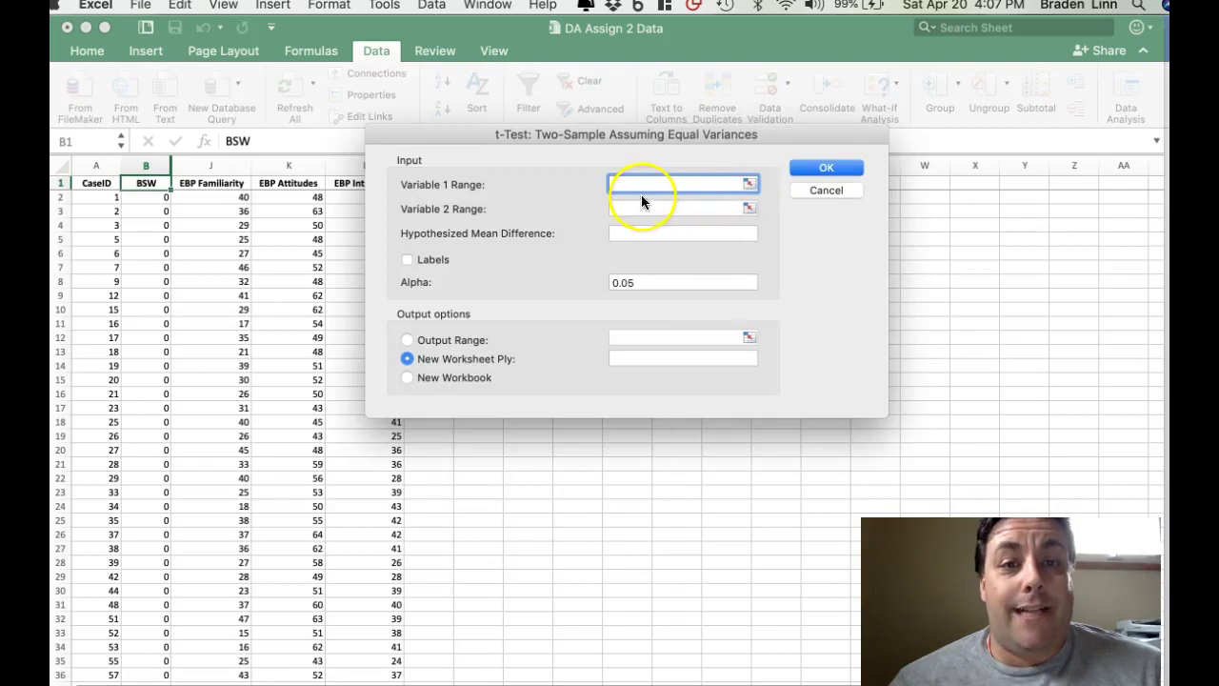
{"action": "left_click_drag", "start_coordinate": [474, 130], "coordinate": [463, 228]}
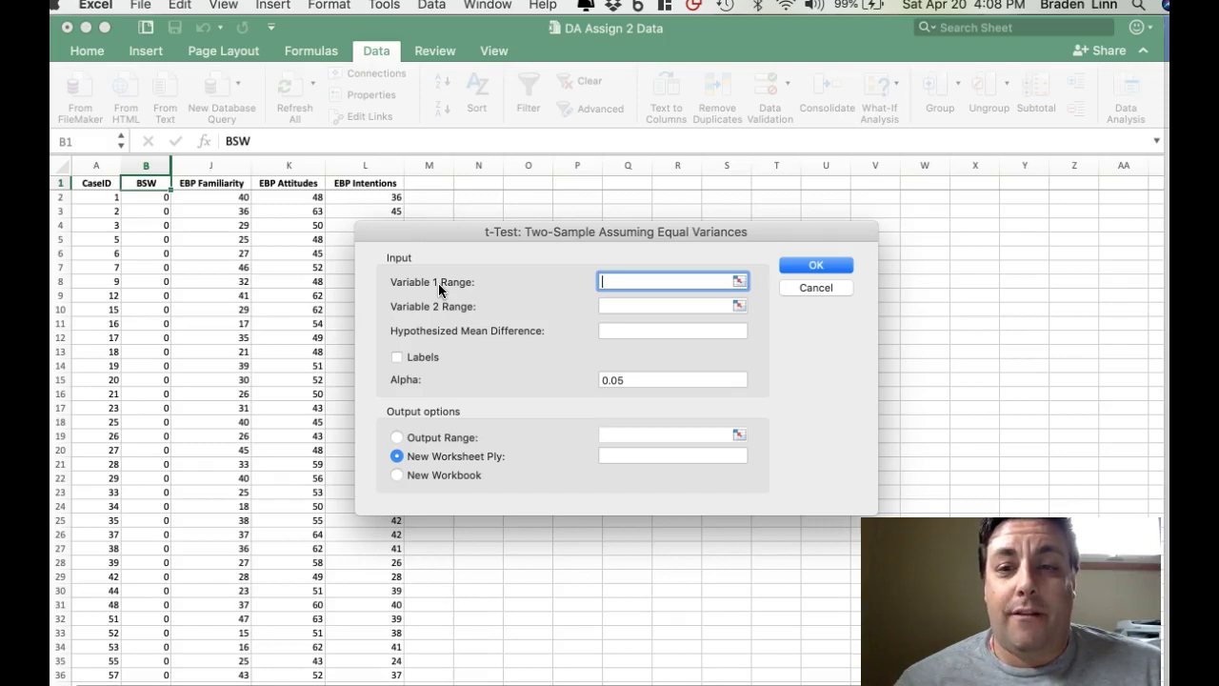
Set the Variable 1 range to $J$2:$J$42, the EBP Familiarity scores of the BSW 0 cases.
{"action": "left_click", "coordinate": [739, 280]}
{"action": "left_click_drag", "start_coordinate": [221, 195], "coordinate": [204, 620]}
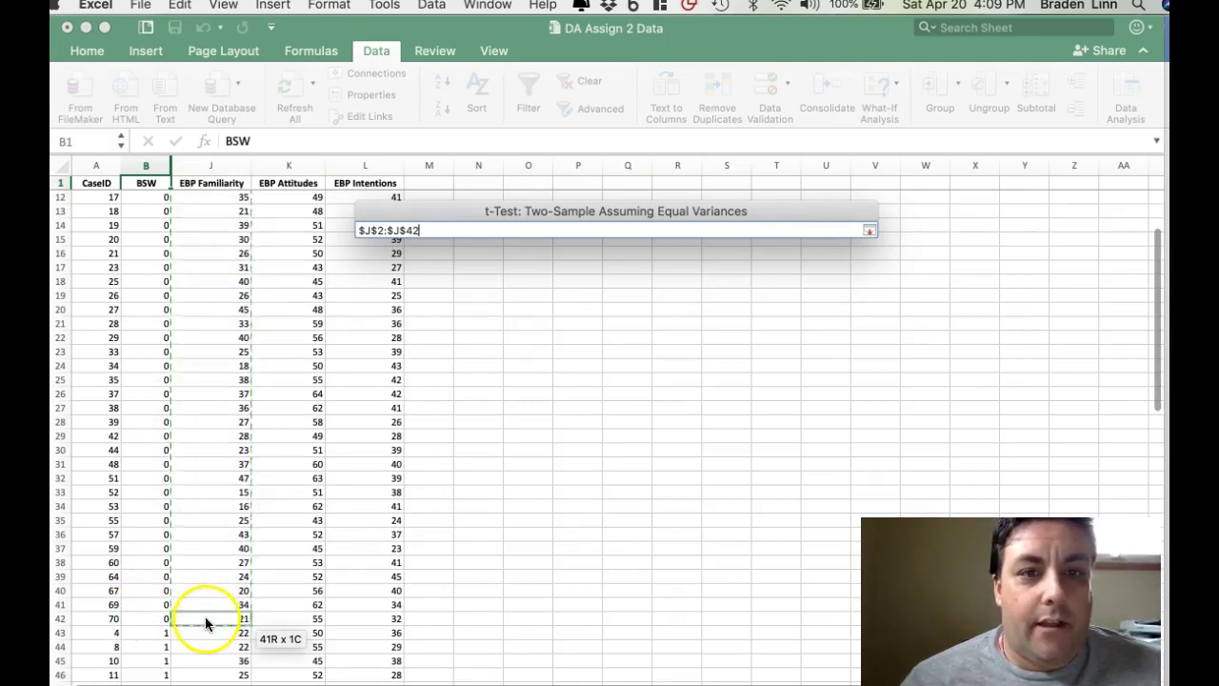
{"action": "left_click", "coordinate": [376, 231]}
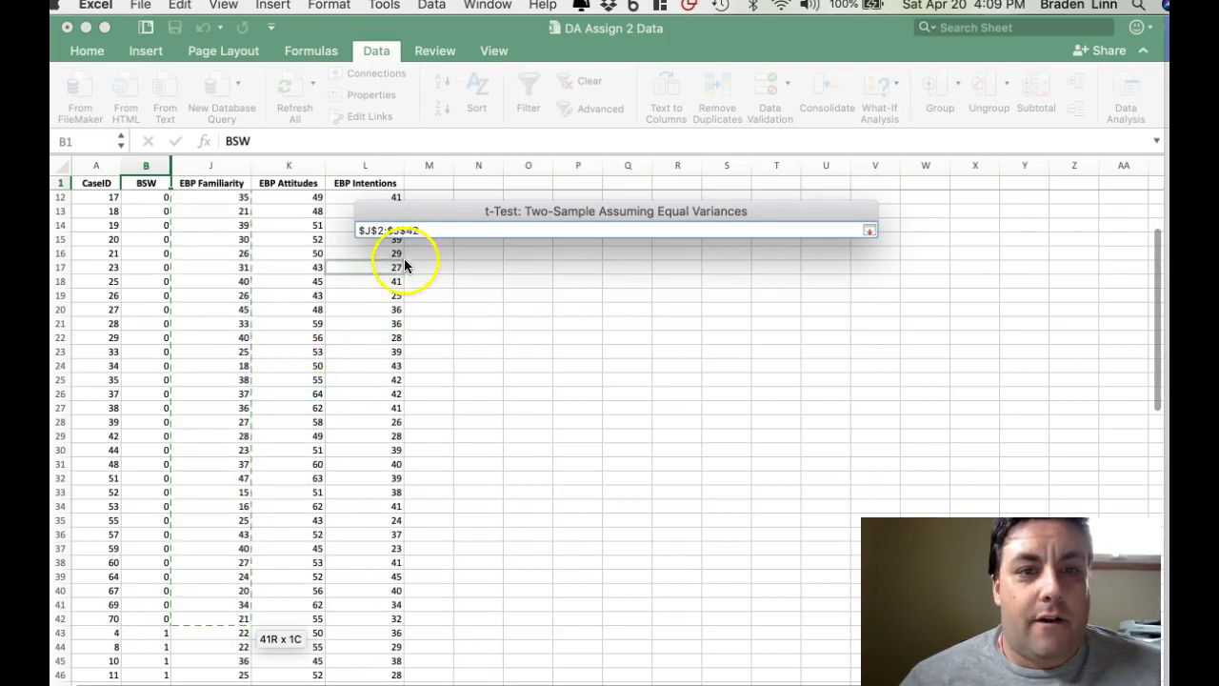
{"action": "left_click", "coordinate": [389, 232]}
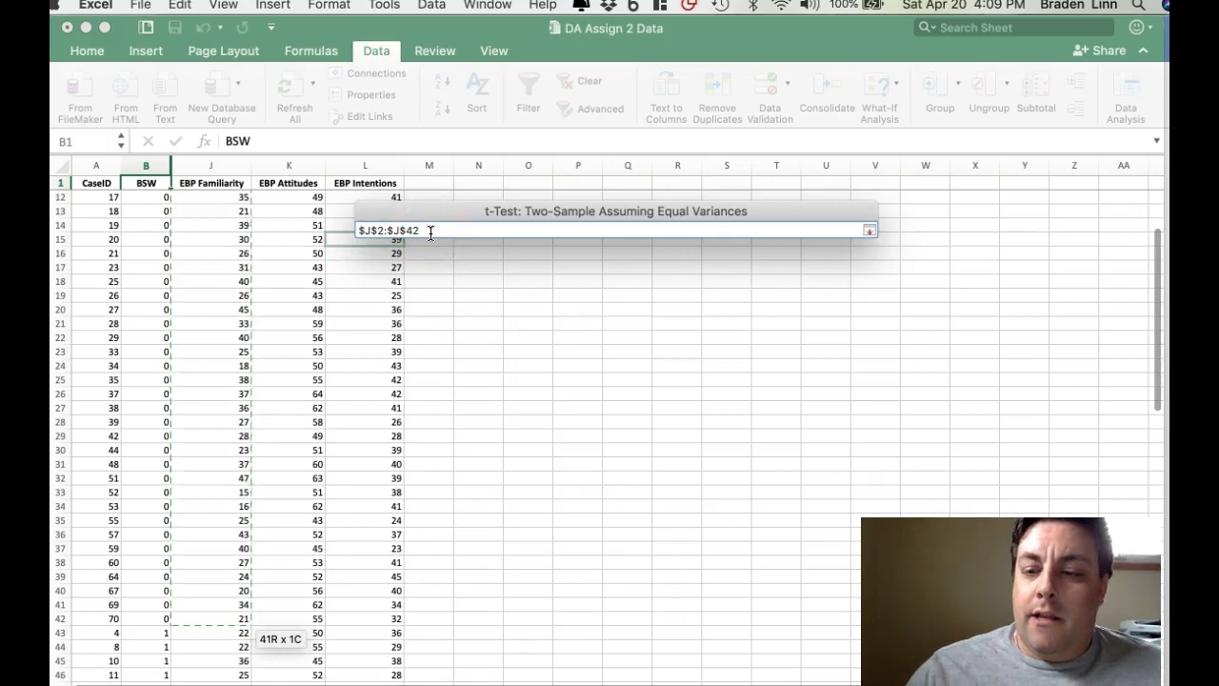
{"action": "triple_click", "coordinate": [430, 231]}
{"action": "key", "text": "Return"}
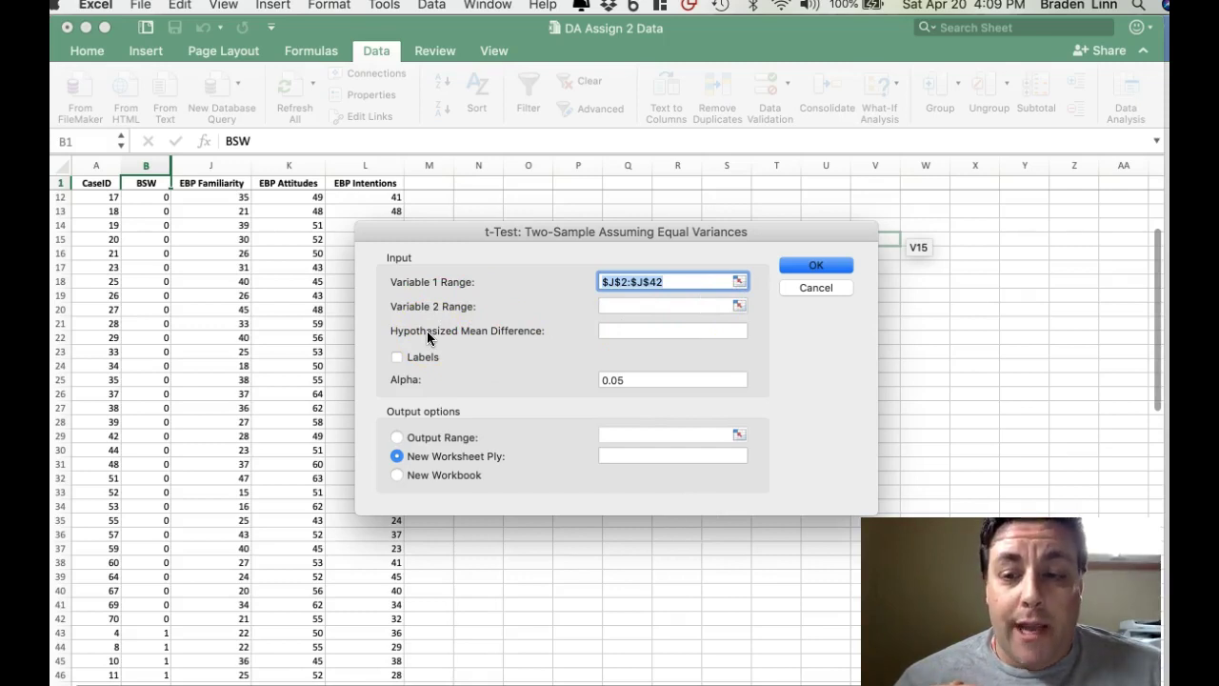
Set the Variable 2 range to $J$43:$J$71, the EBP Familiarity scores of the BSW 1 cases.
{"action": "left_click", "coordinate": [744, 293]}
{"action": "left_click", "coordinate": [736, 306]}
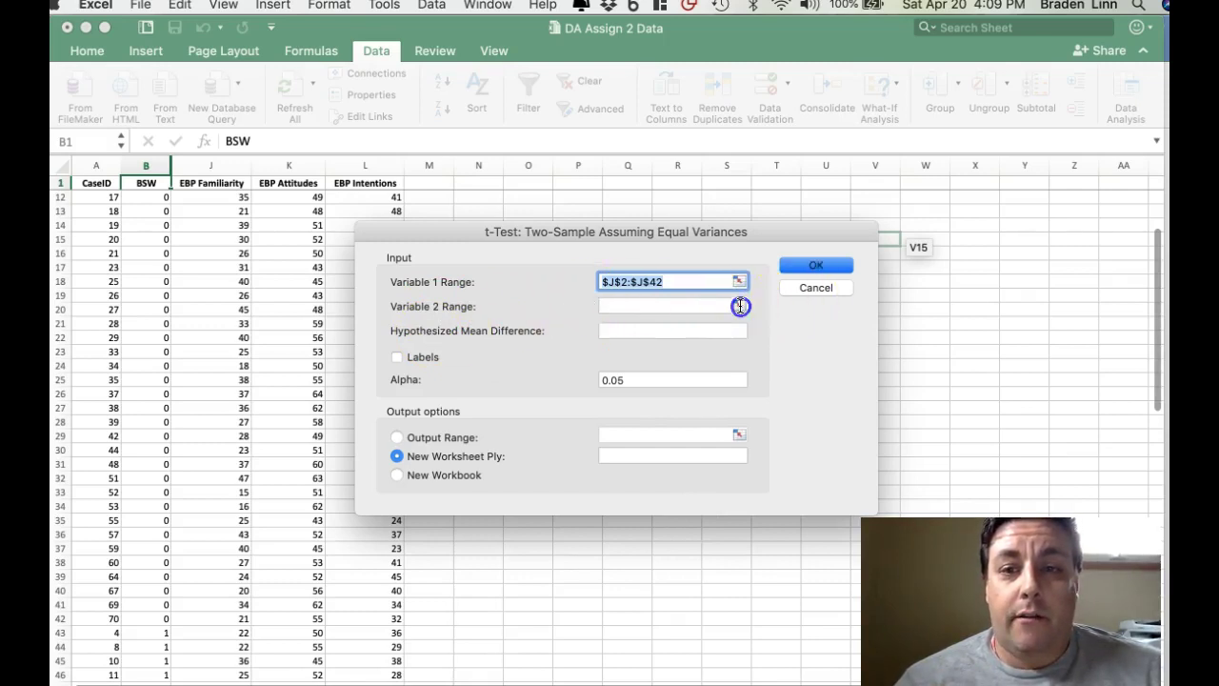
{"action": "scroll", "coordinate": [173, 306], "scroll_direction": "down", "scroll_amount": 10}
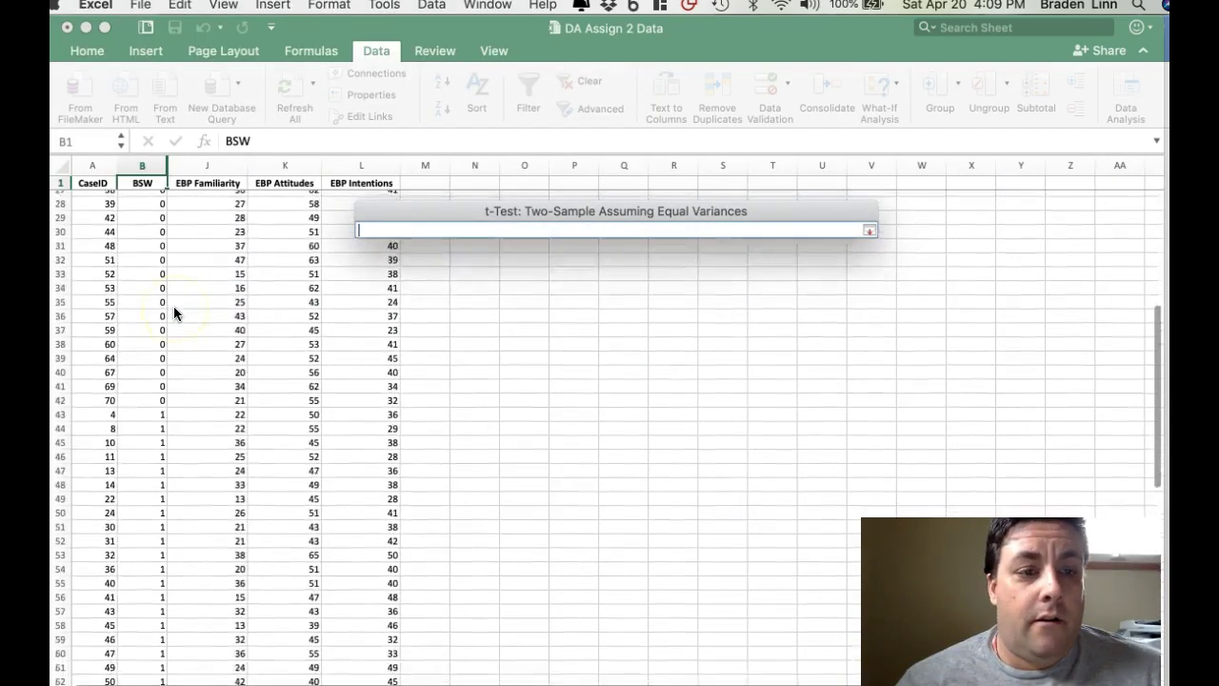
{"action": "left_click", "coordinate": [149, 248]}
{"action": "left_click", "coordinate": [147, 236]}
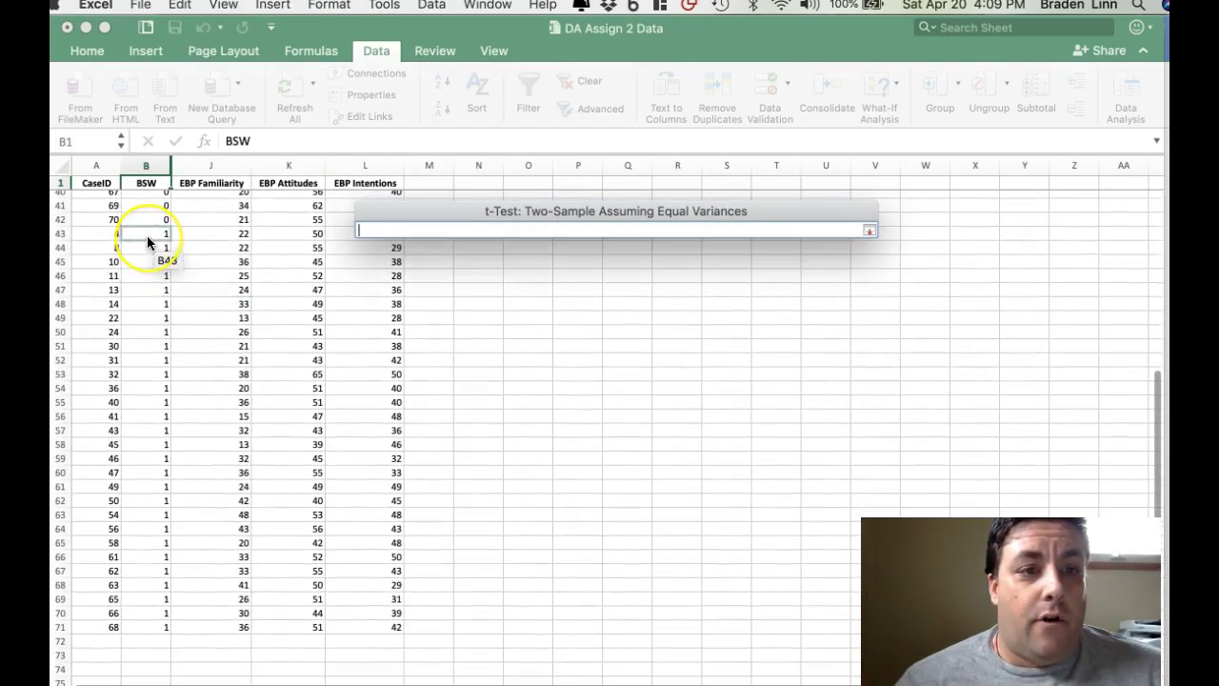
{"action": "left_click", "coordinate": [158, 237]}
{"action": "left_click", "coordinate": [198, 231]}
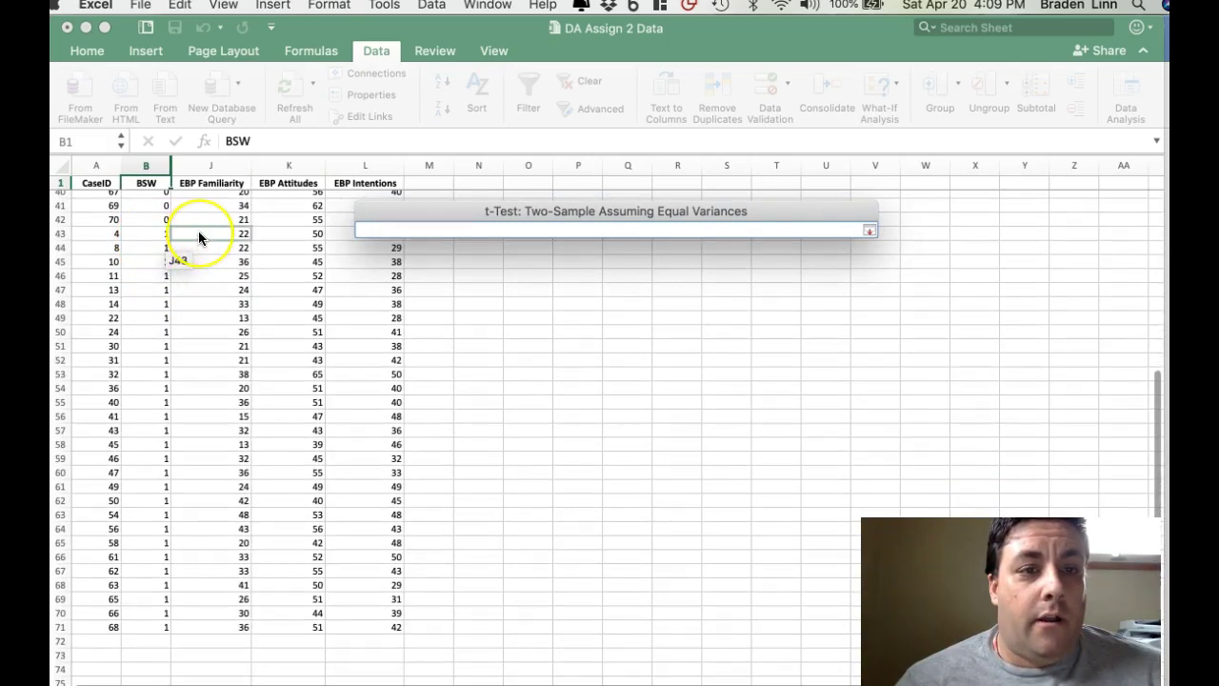
{"action": "left_click_drag", "start_coordinate": [199, 230], "coordinate": [207, 628]}
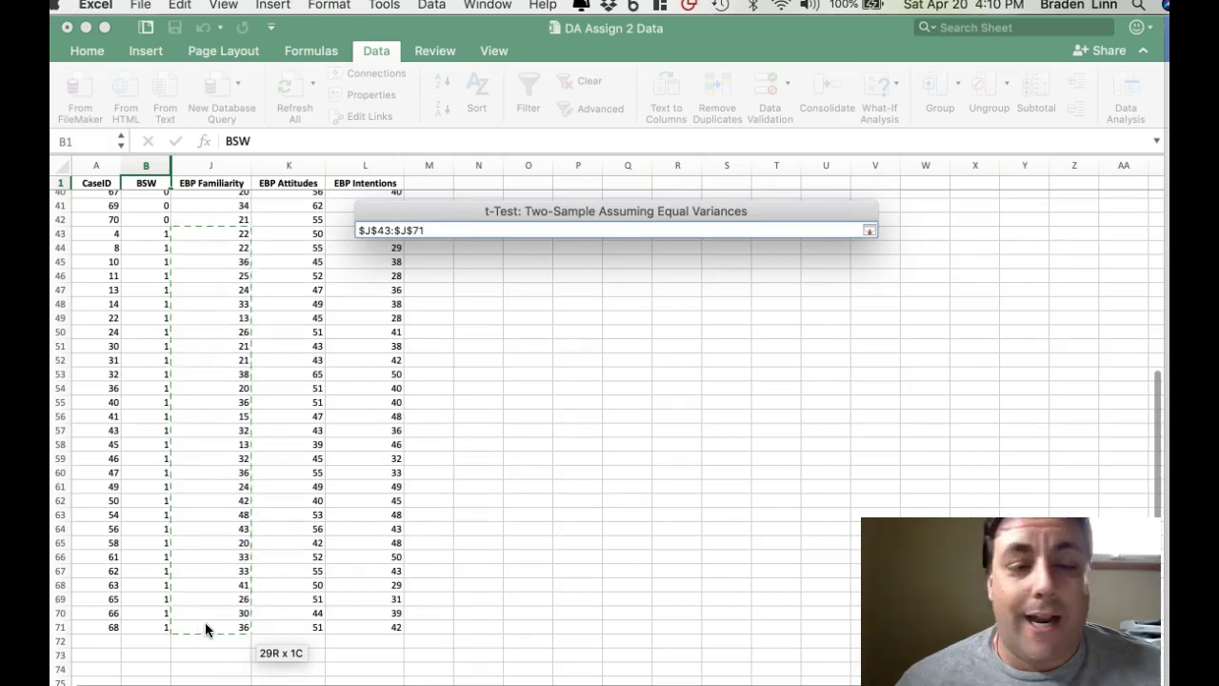
{"action": "key", "text": "Return"}
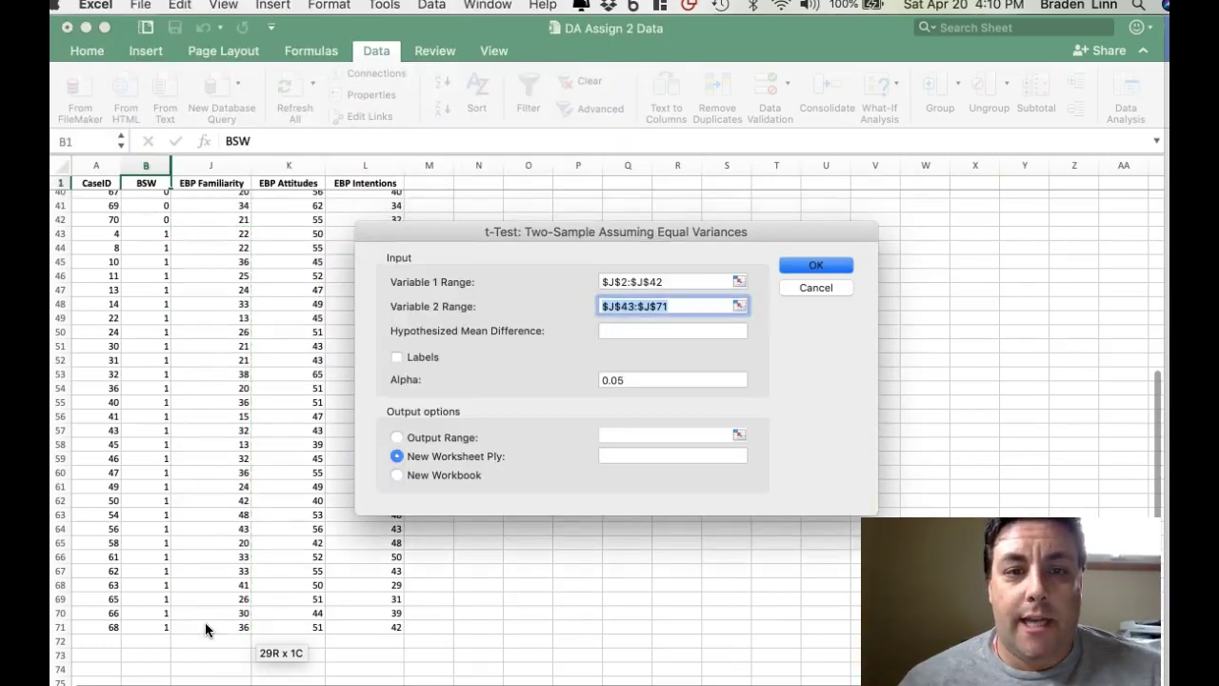
Run the equal-variance t-test with alpha 0.05 and the output placed on a new worksheet.
{"action": "left_click", "coordinate": [257, 581]}
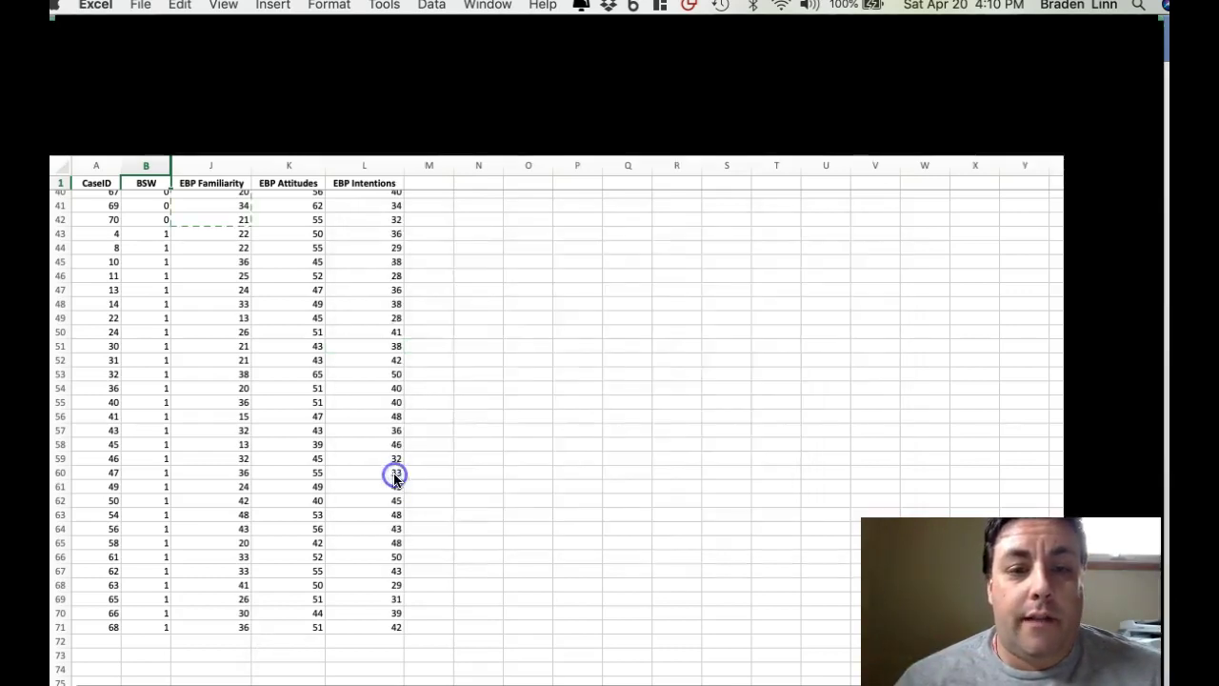
{"action": "left_click", "coordinate": [407, 359]}
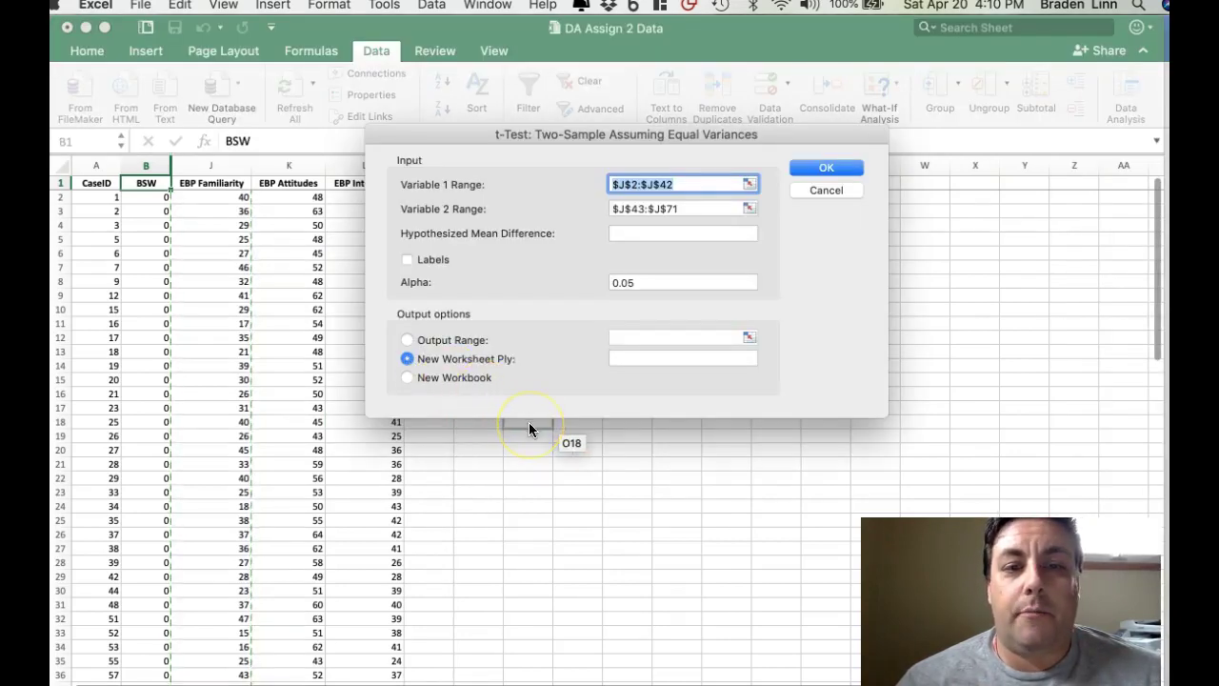
{"action": "left_click_drag", "start_coordinate": [441, 134], "coordinate": [412, 247]}
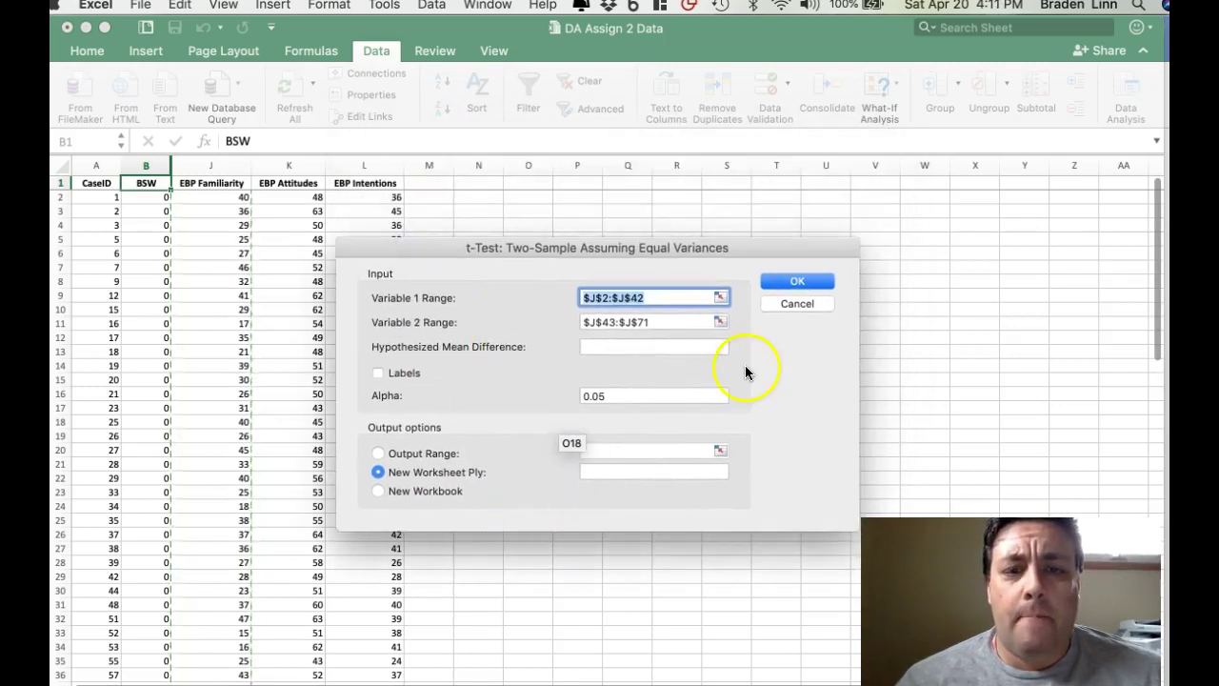
{"action": "left_click", "coordinate": [782, 281]}
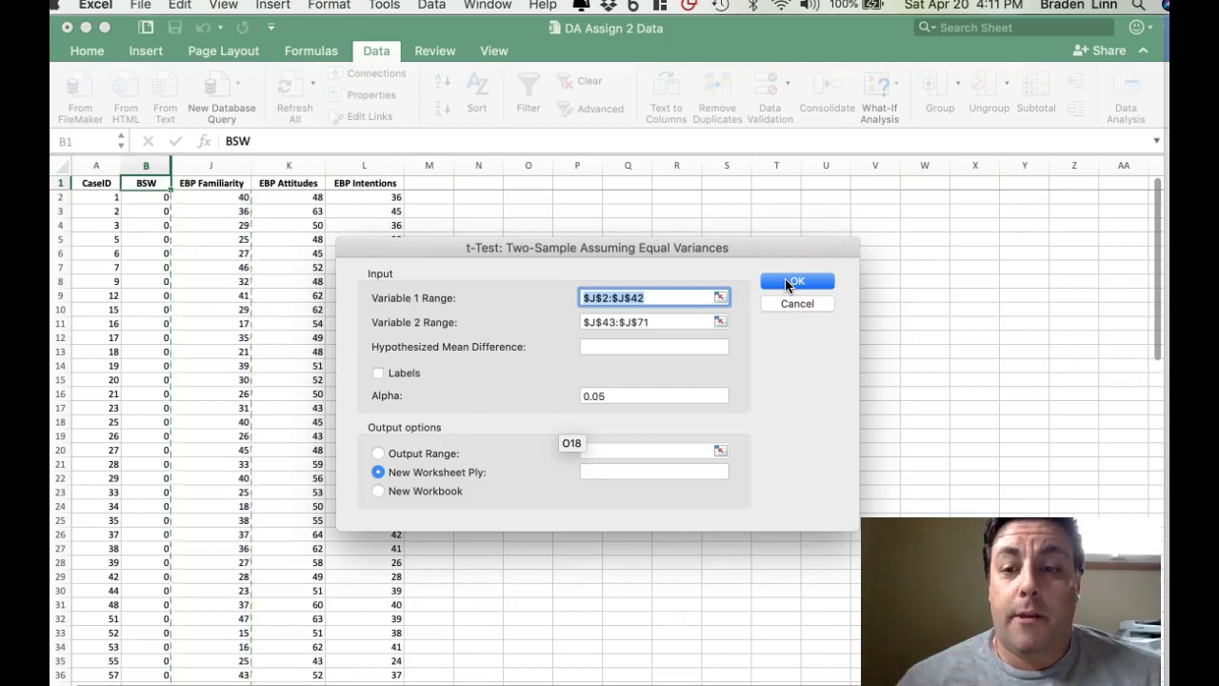
{"action": "left_click", "coordinate": [796, 282]}
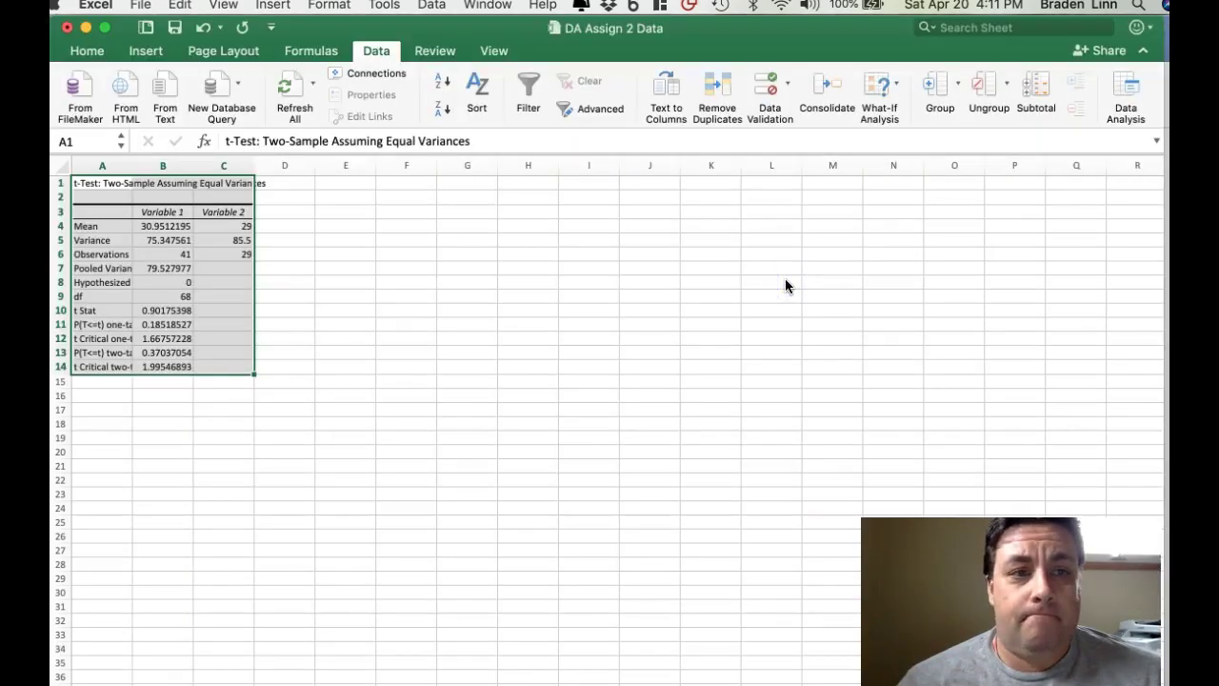
Widen columns A to C of the t-test output to fit their full labels and values.
{"action": "left_click", "coordinate": [268, 398]}
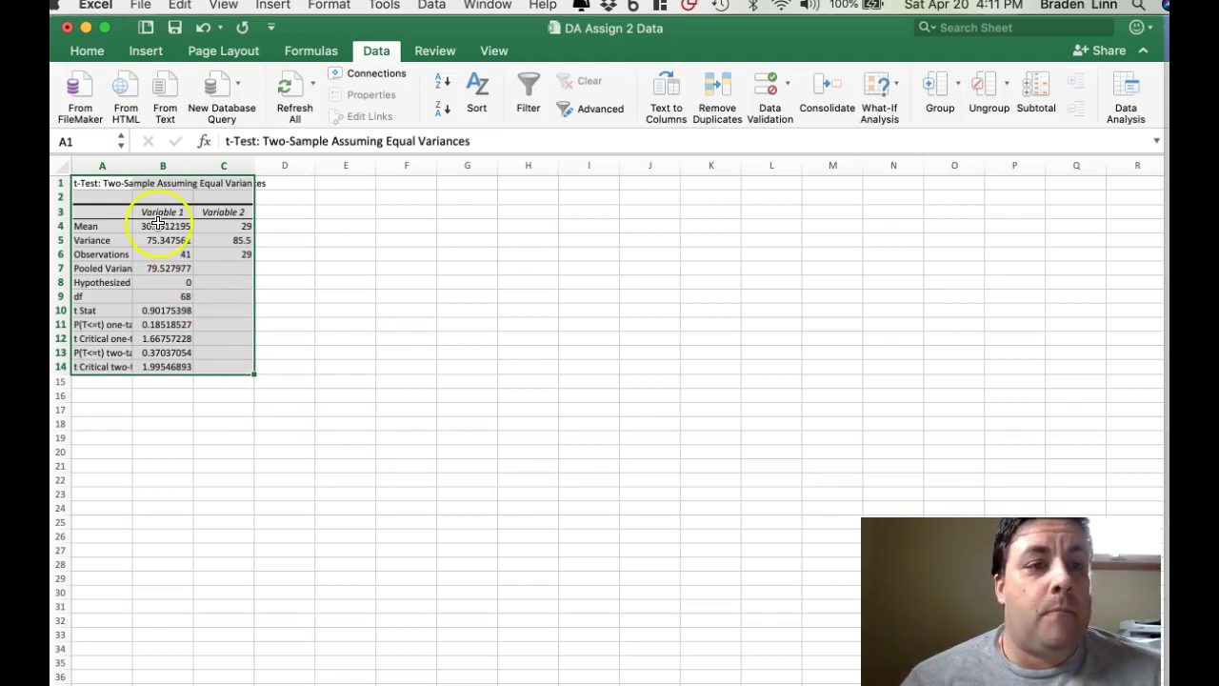
{"action": "left_click", "coordinate": [113, 268]}
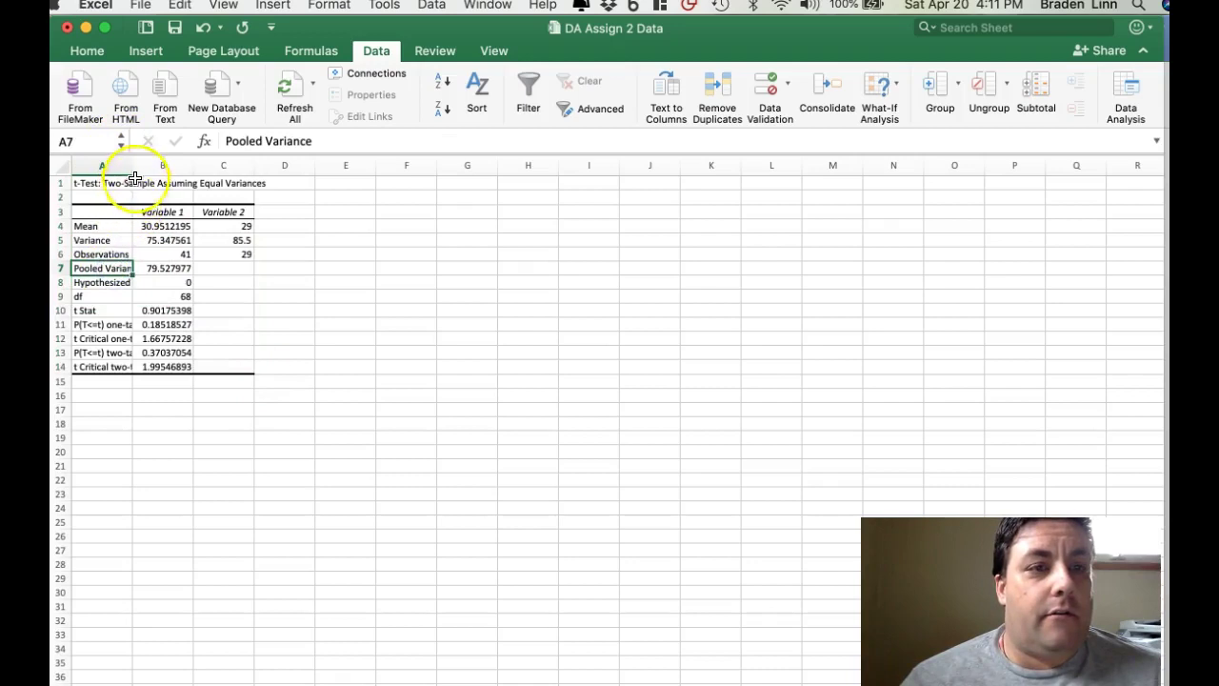
{"action": "left_click_drag", "start_coordinate": [131, 169], "coordinate": [222, 168]}
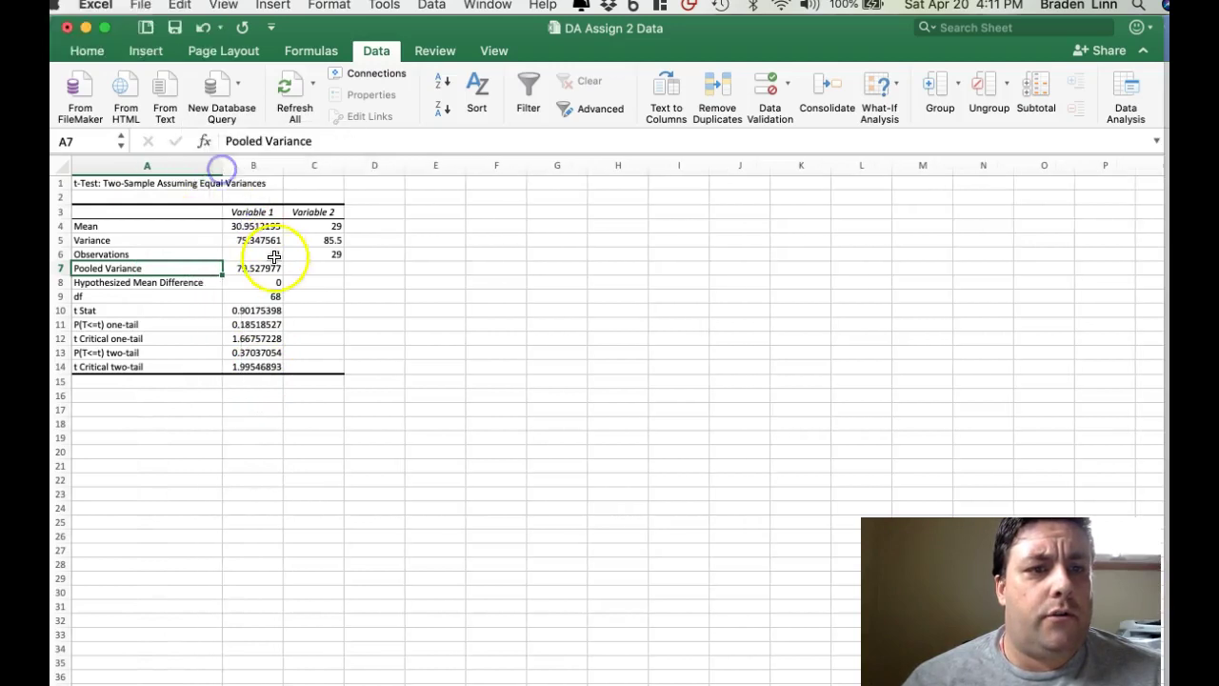
{"action": "left_click_drag", "start_coordinate": [343, 168], "coordinate": [294, 168]}
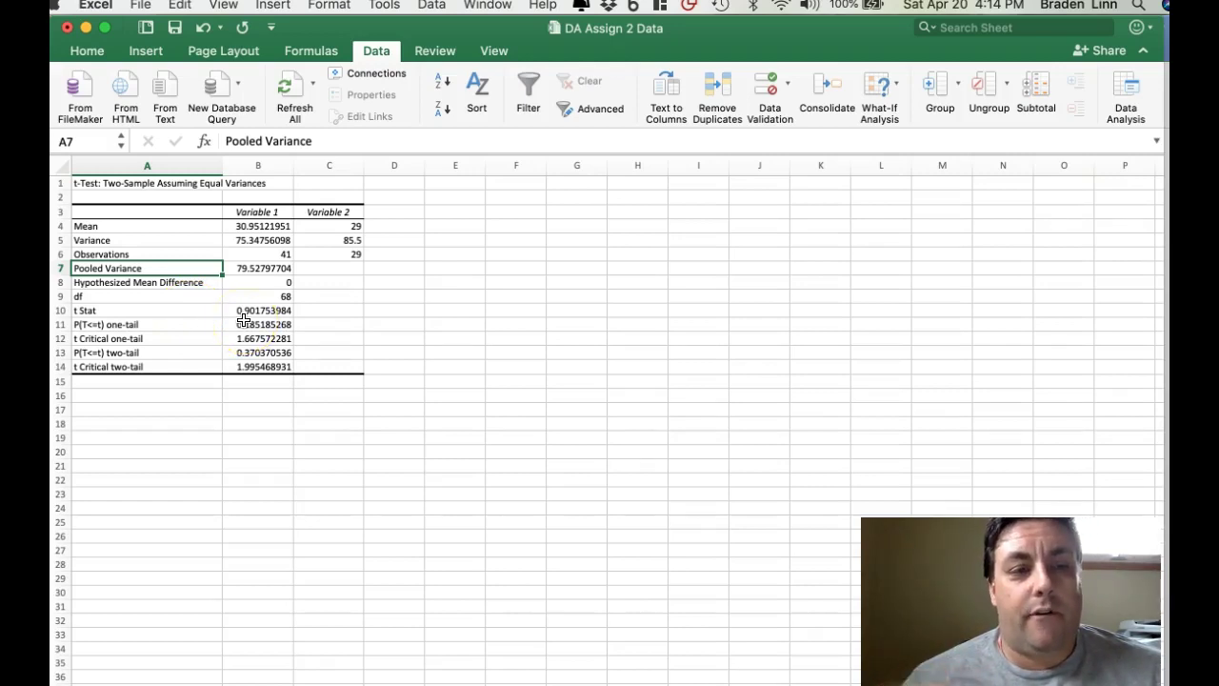
Examine the one-tail p-value and critical t rows, then check the Table Example slide in PowerPoint and return to the Excel results.
{"action": "left_click", "coordinate": [137, 324]}
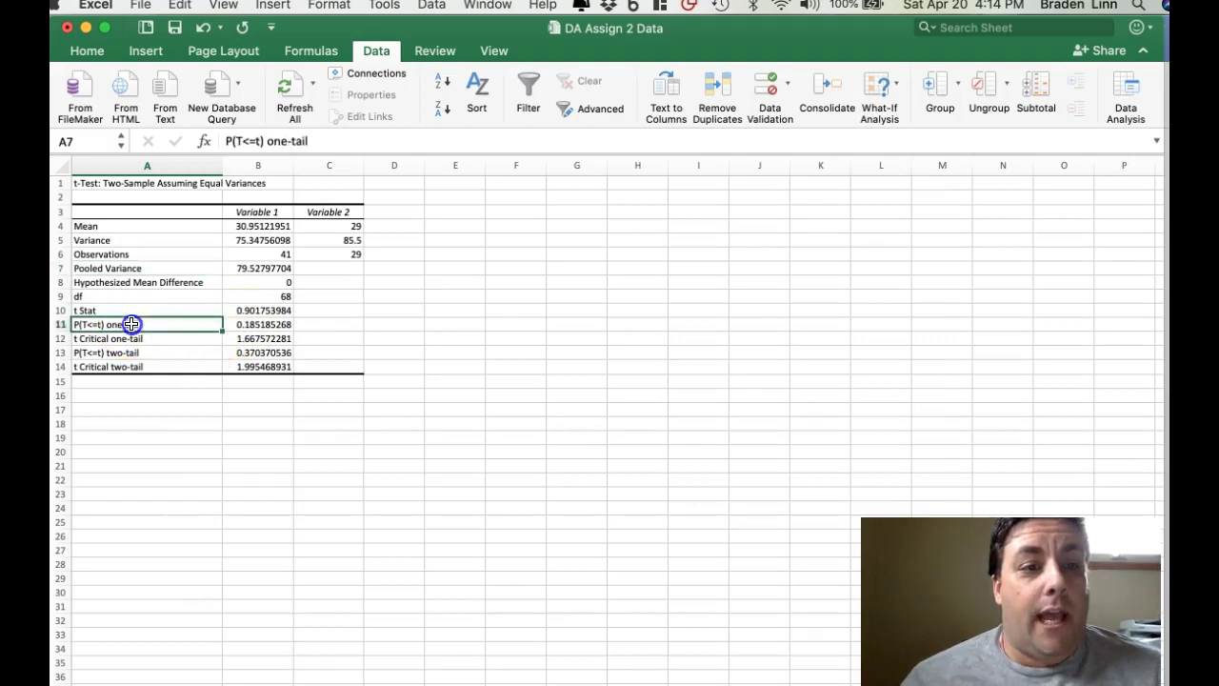
{"action": "left_click_drag", "start_coordinate": [191, 323], "coordinate": [257, 323]}
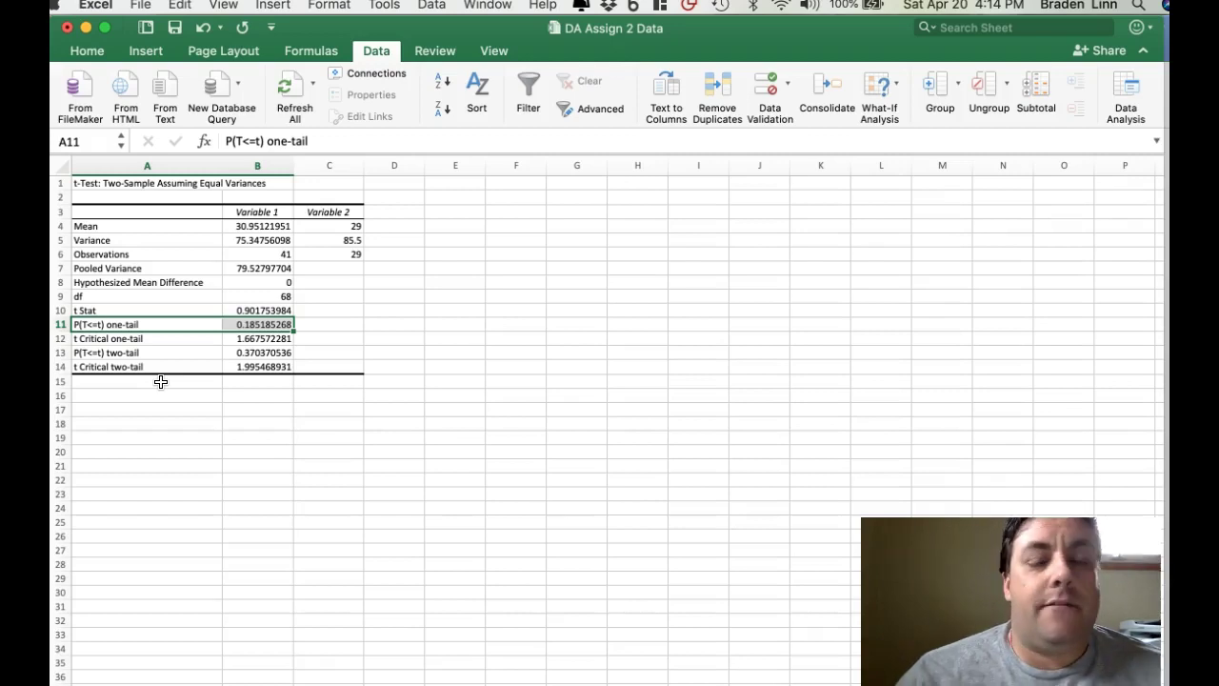
{"action": "left_click", "coordinate": [124, 338]}
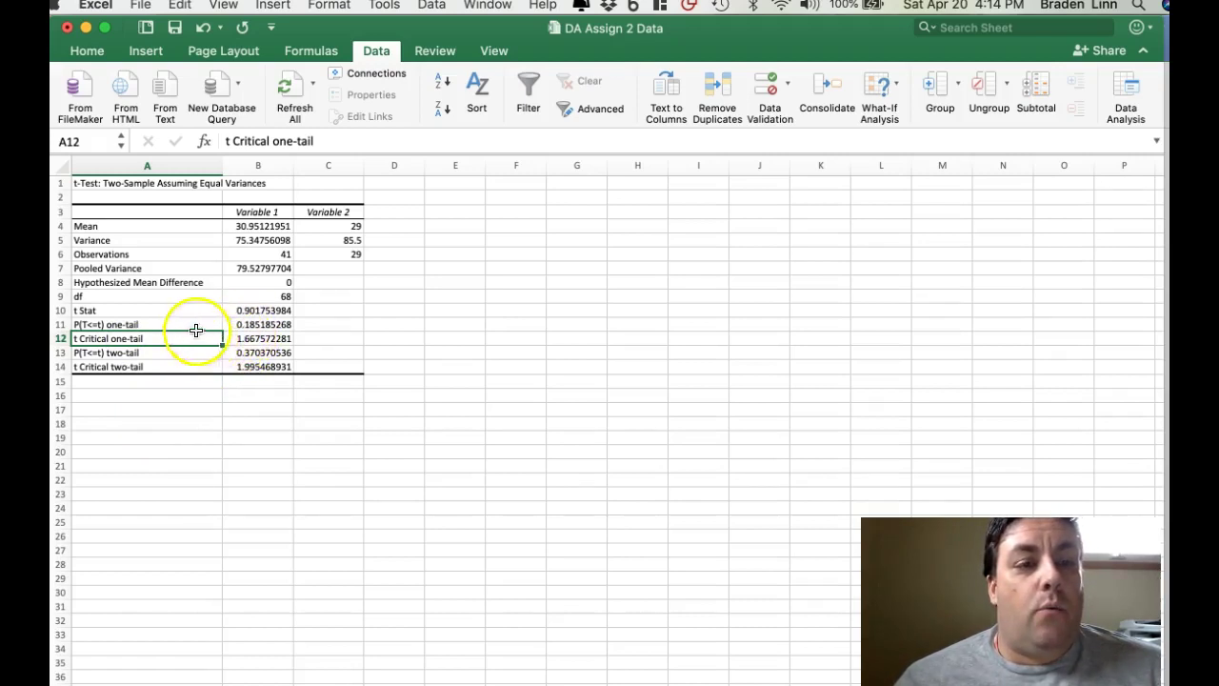
{"action": "left_click", "coordinate": [245, 324]}
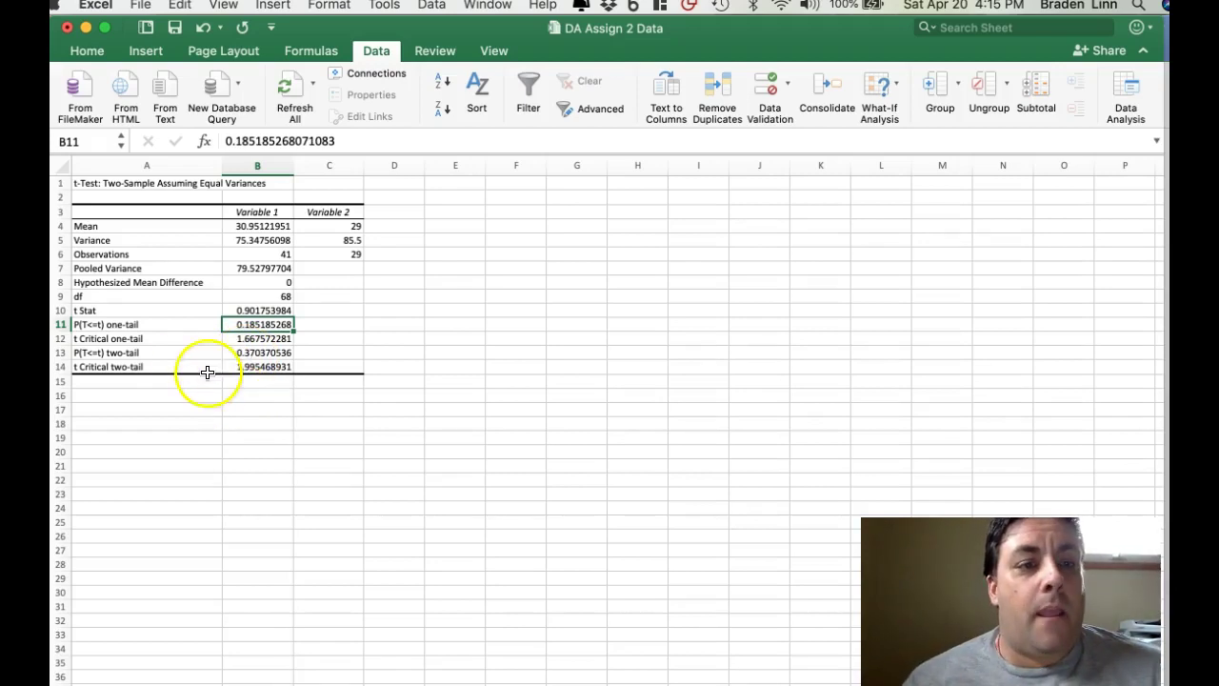
{"action": "left_click_drag", "start_coordinate": [180, 336], "coordinate": [248, 339]}
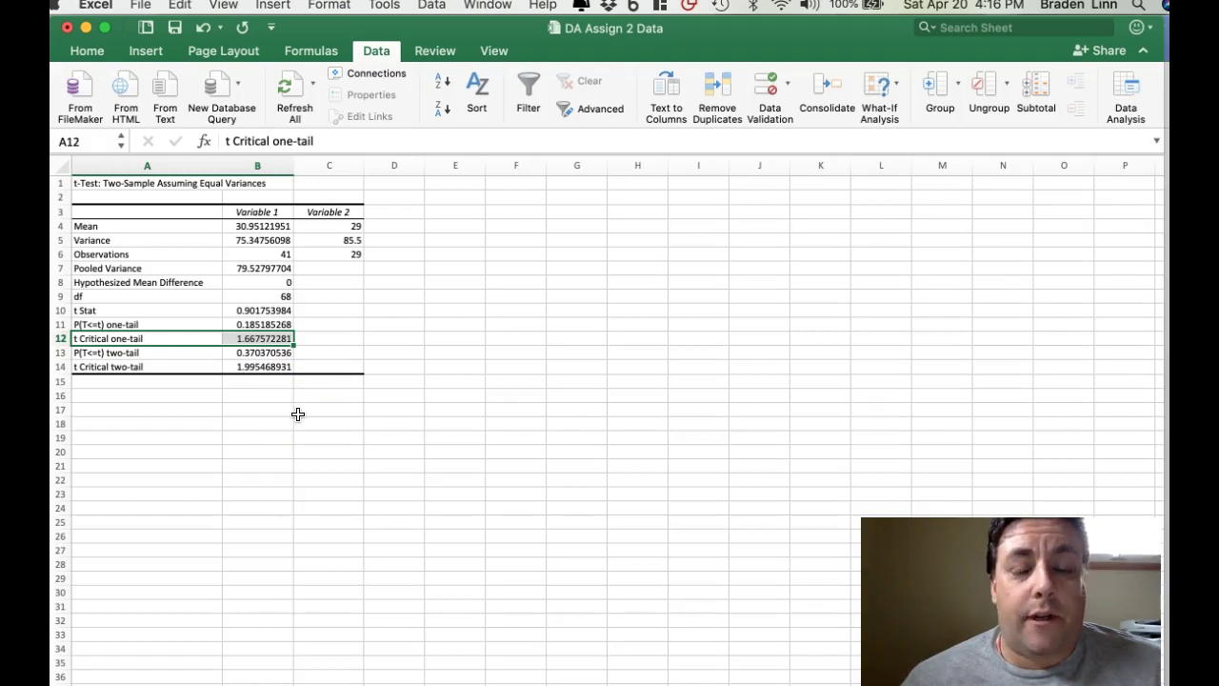
{"action": "left_click", "coordinate": [95, 675]}
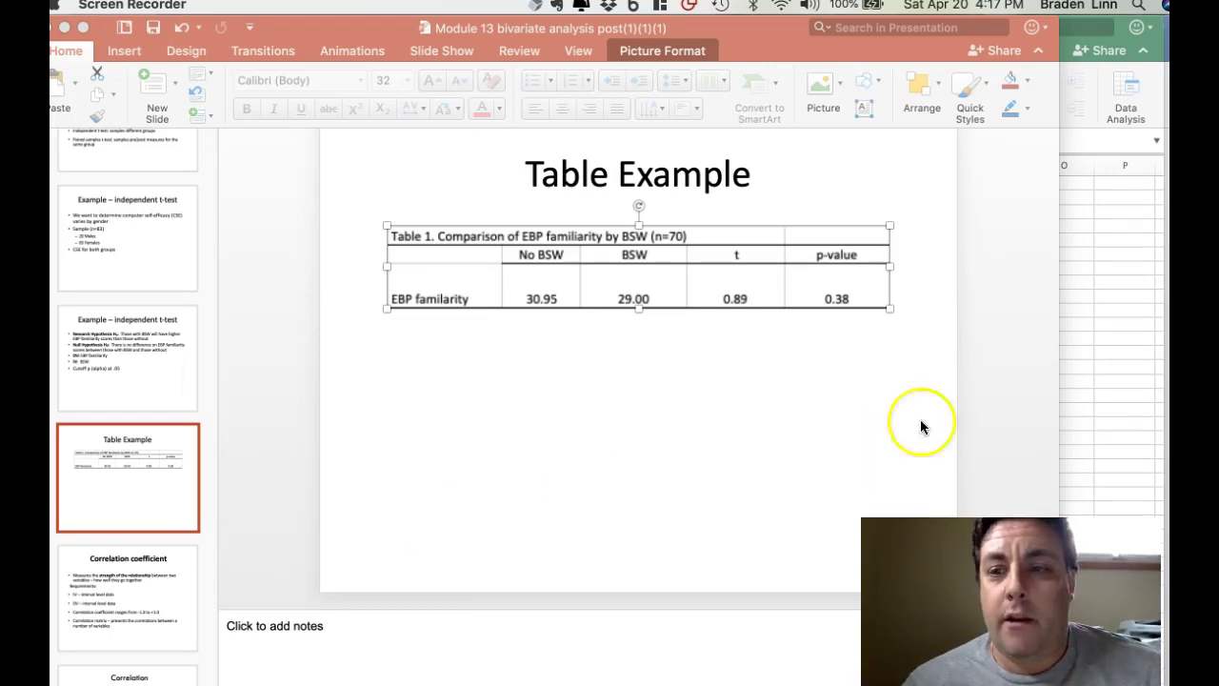
{"action": "left_click", "coordinate": [1081, 374]}
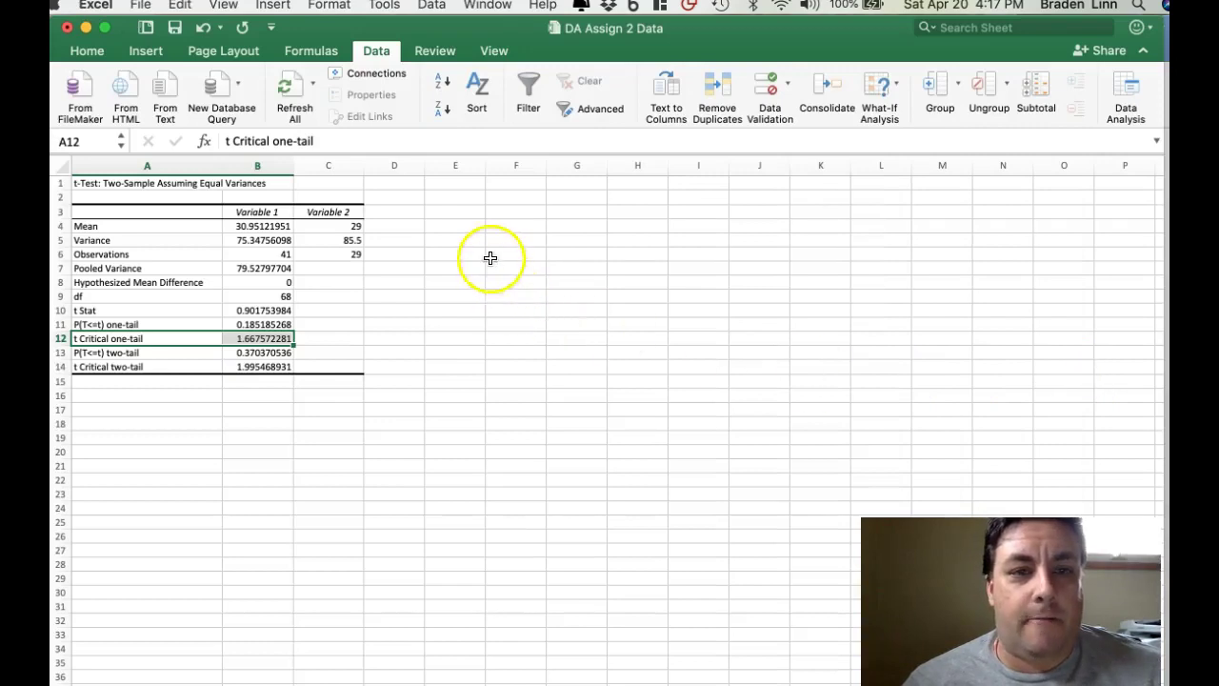
Enter the row label EBP Familiarity in cell G7 and widen column G to 12.00.
{"action": "left_click", "coordinate": [575, 267]}
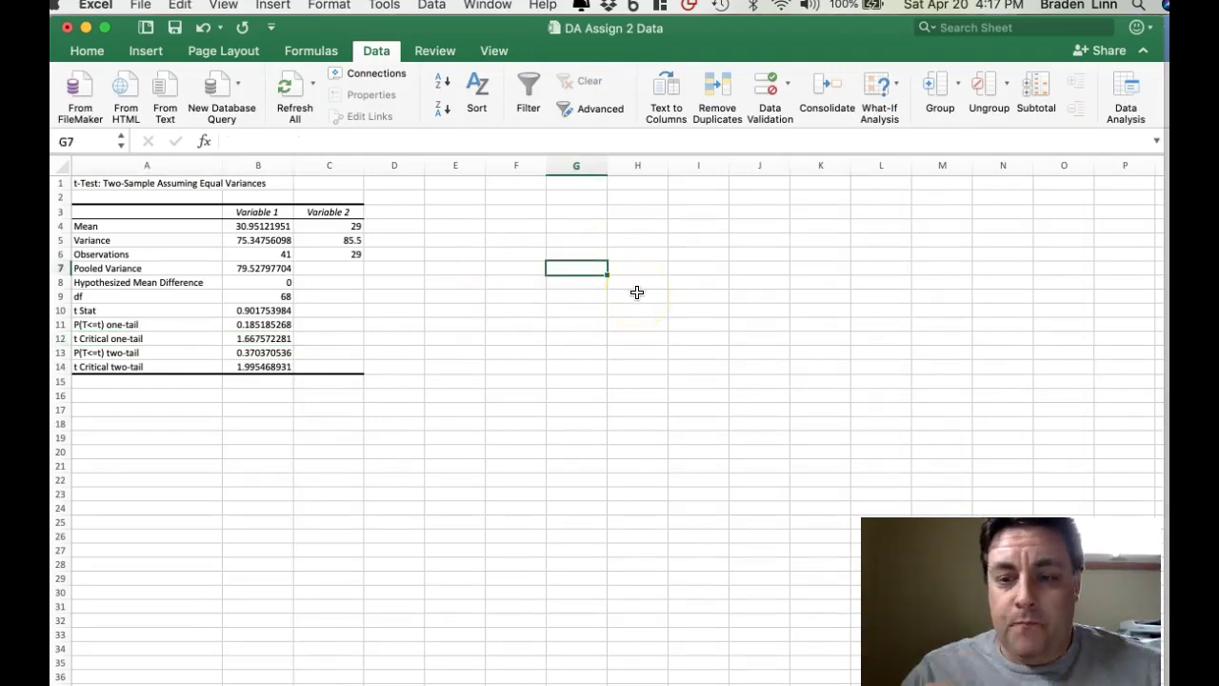
{"action": "type", "text": "EBP"}
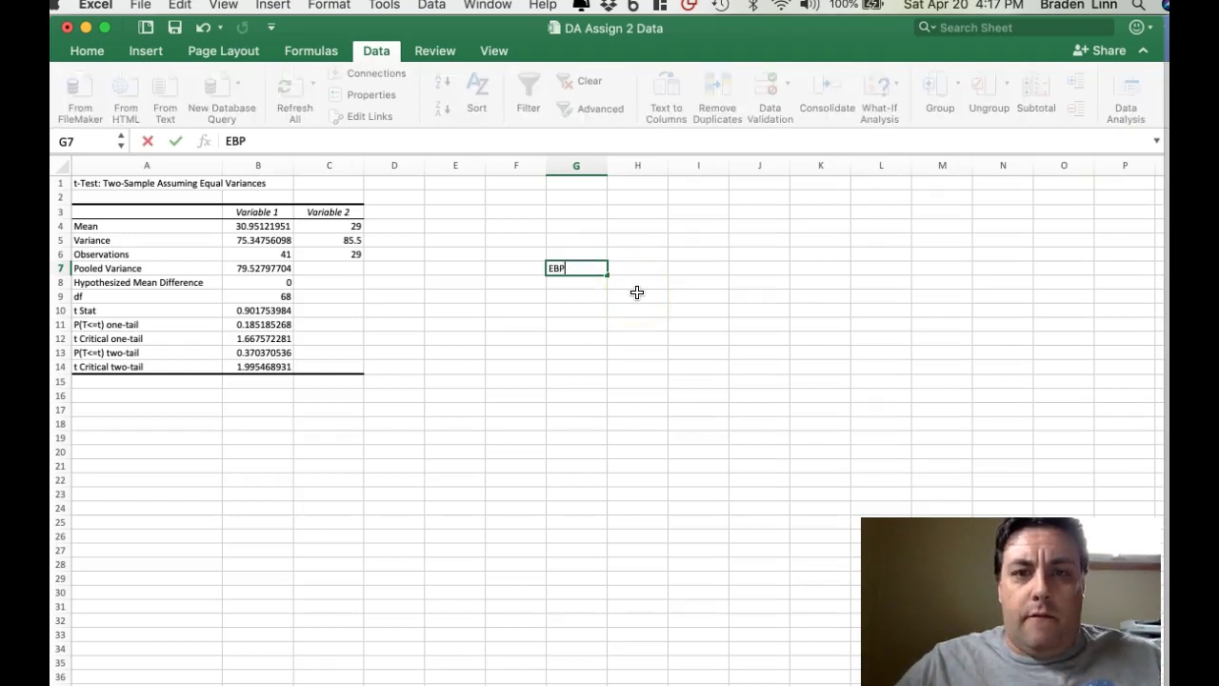
{"action": "type", "text": " Fa"}
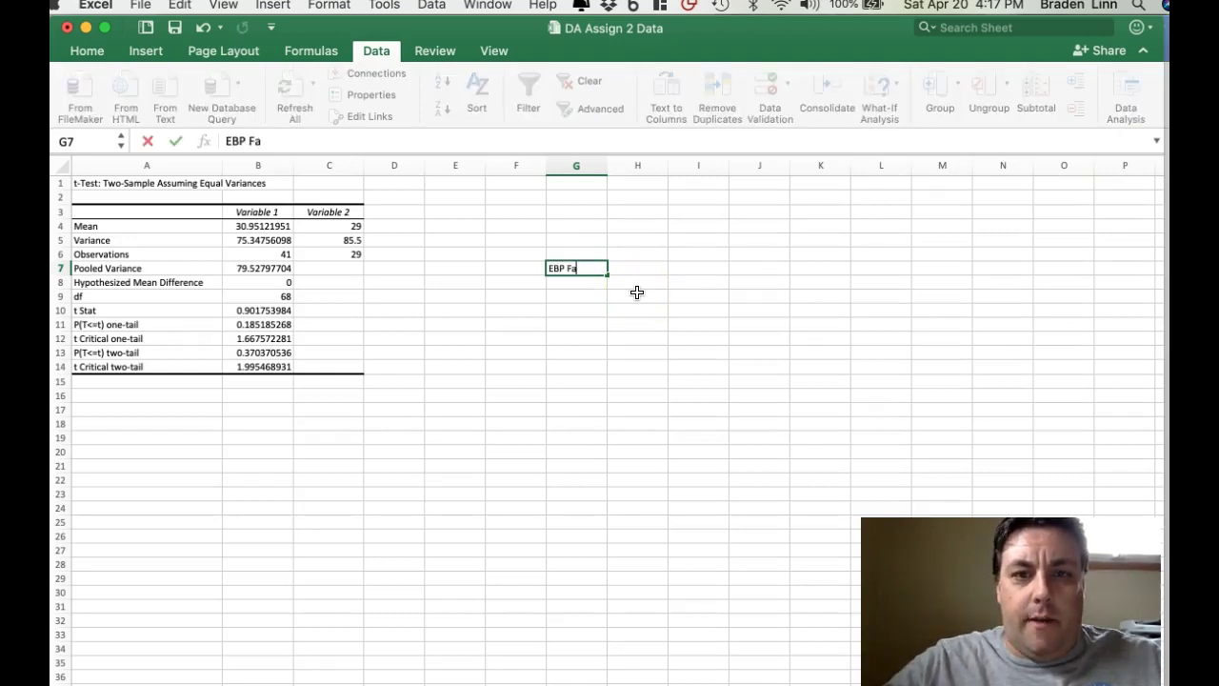
{"action": "type", "text": "miliarity"}
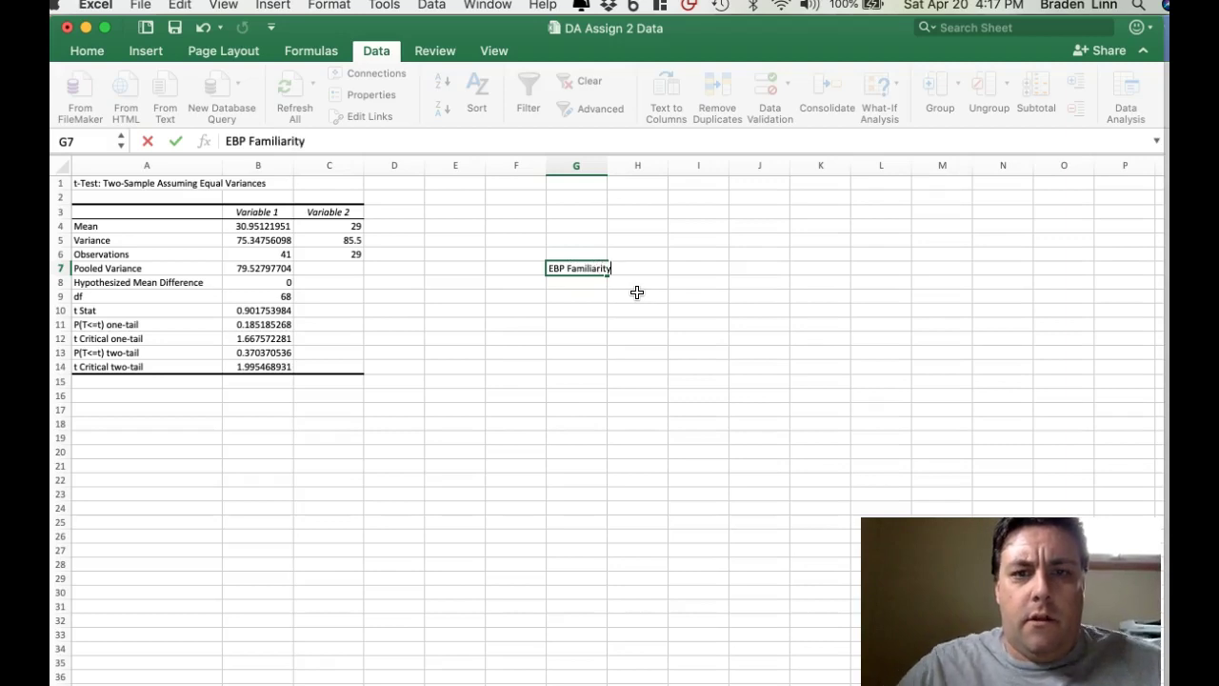
{"action": "left_click", "coordinate": [603, 169]}
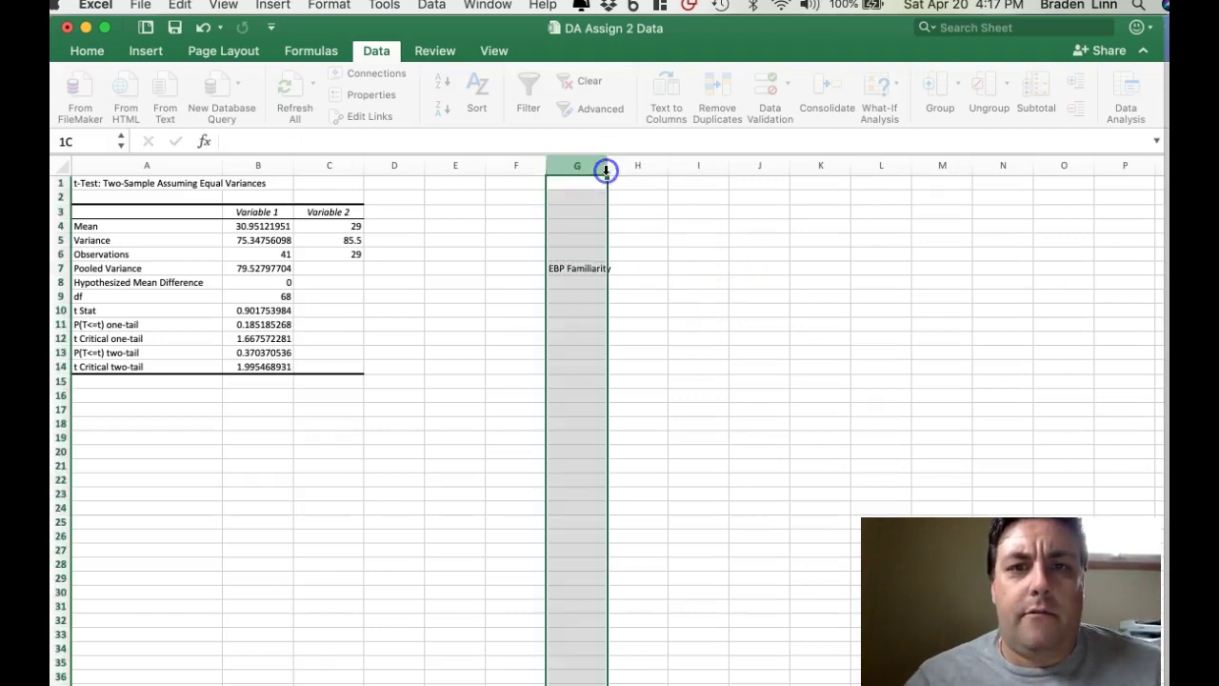
{"action": "left_click_drag", "start_coordinate": [607, 169], "coordinate": [619, 169]}
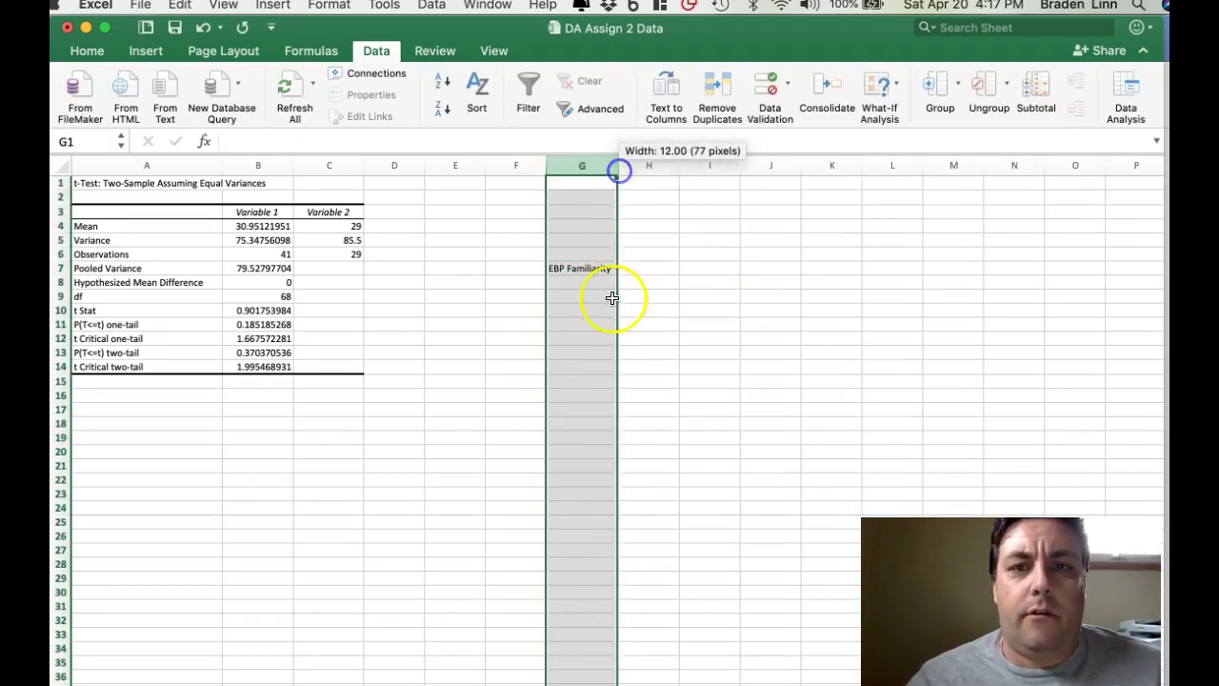
{"action": "left_click", "coordinate": [578, 315]}
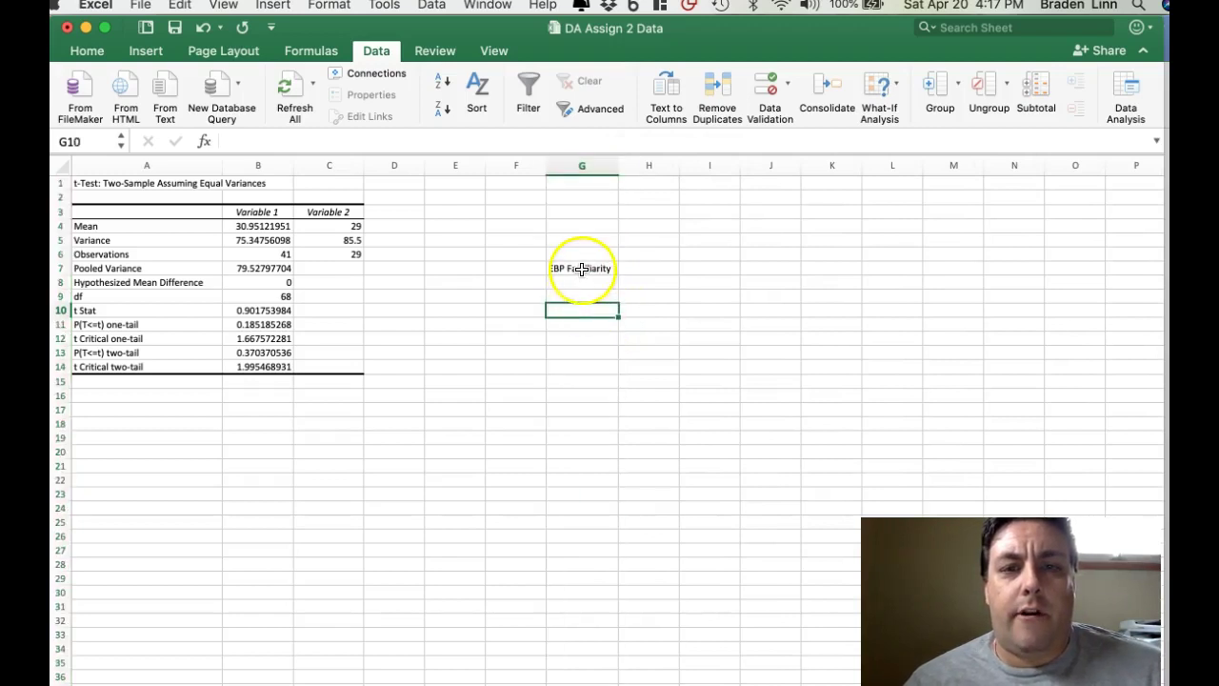
Enter the summary table headings No BSW, BSW, t and p-value in cells H6 to K6.
{"action": "left_click", "coordinate": [643, 252]}
{"action": "type", "text": "No EBP"}
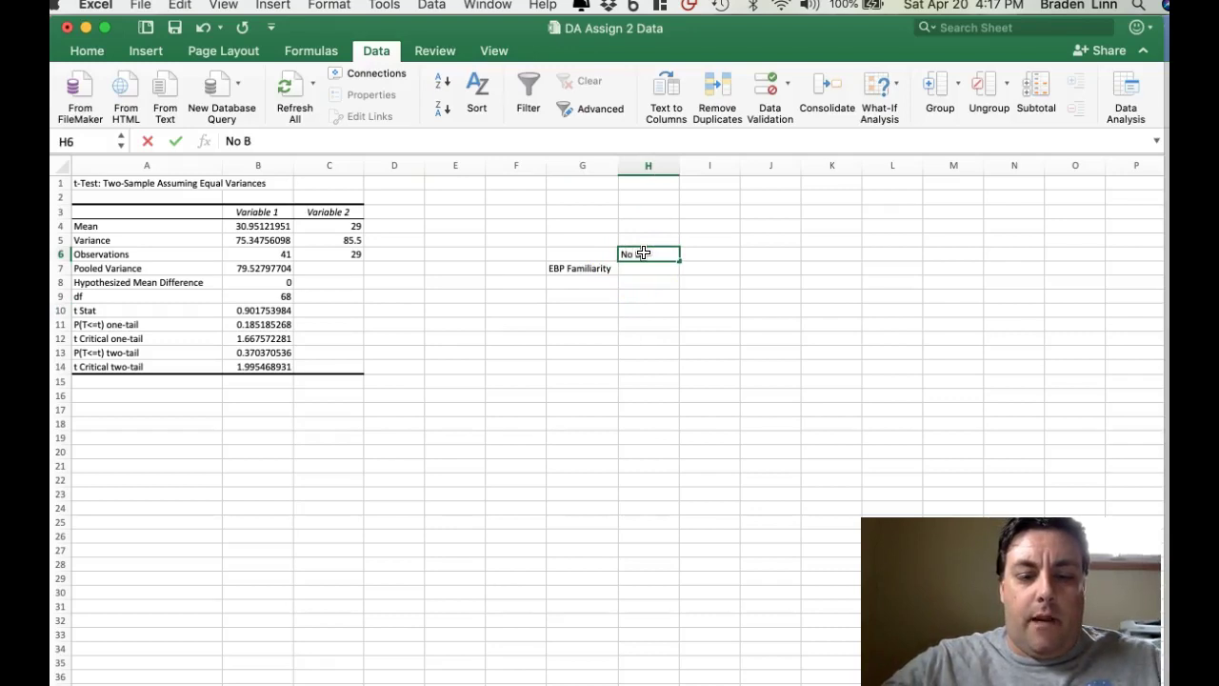
{"action": "key", "text": "Tab"}
{"action": "type", "text": "BSW"}
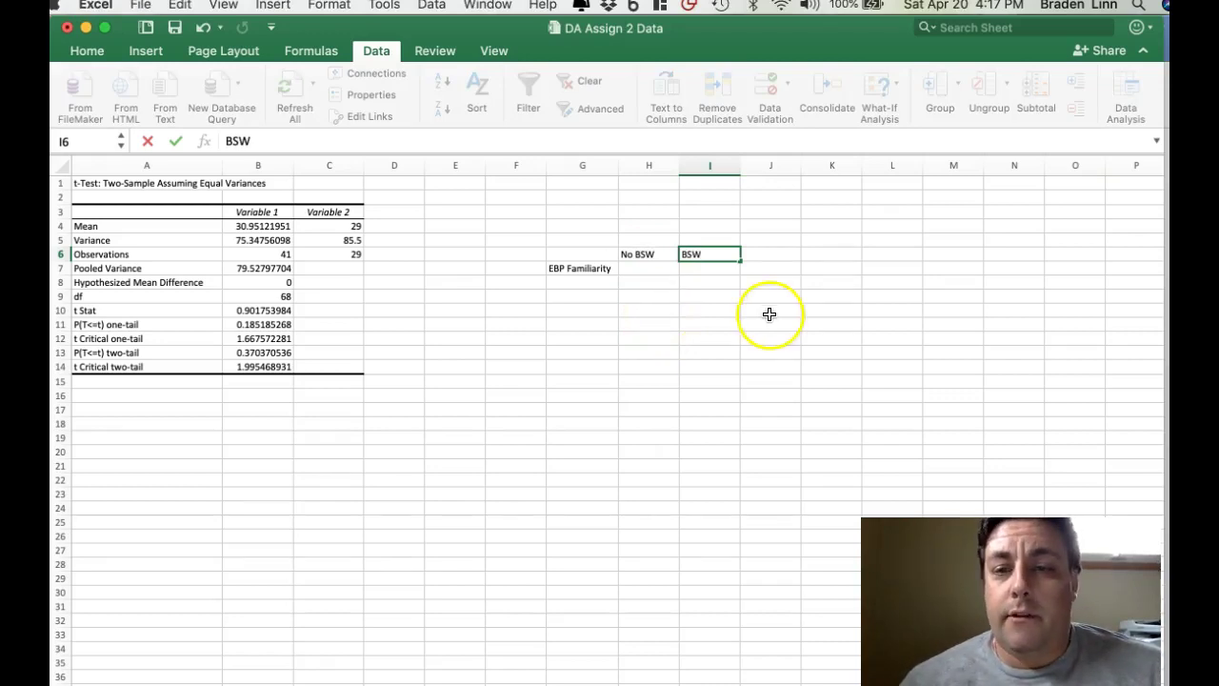
{"action": "left_click", "coordinate": [763, 254]}
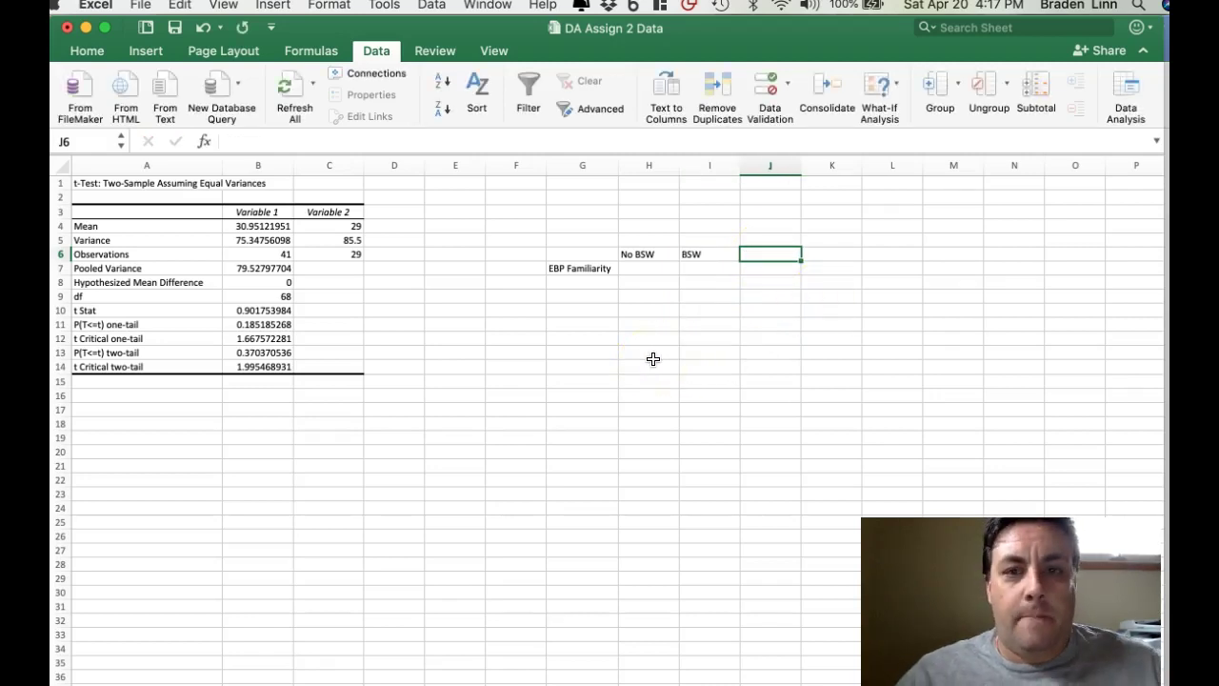
{"action": "type", "text": "t"}
{"action": "key", "text": "Tab"}
{"action": "type", "text": "p-value"}
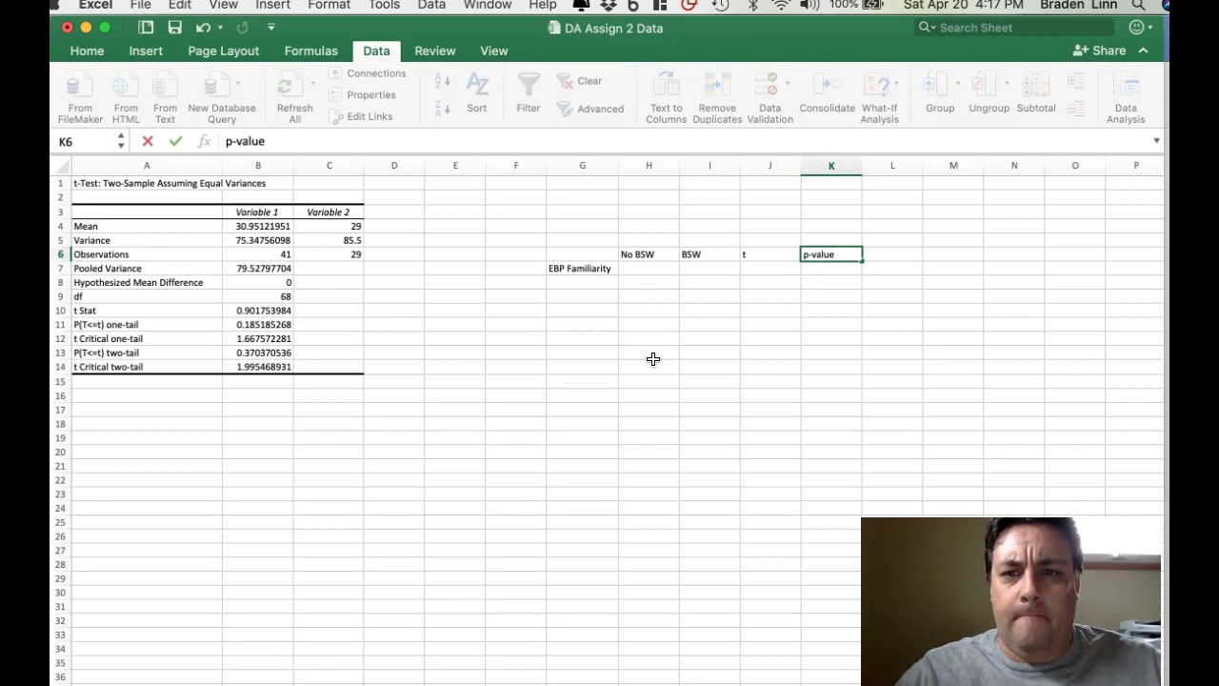
{"action": "key", "text": "Return"}
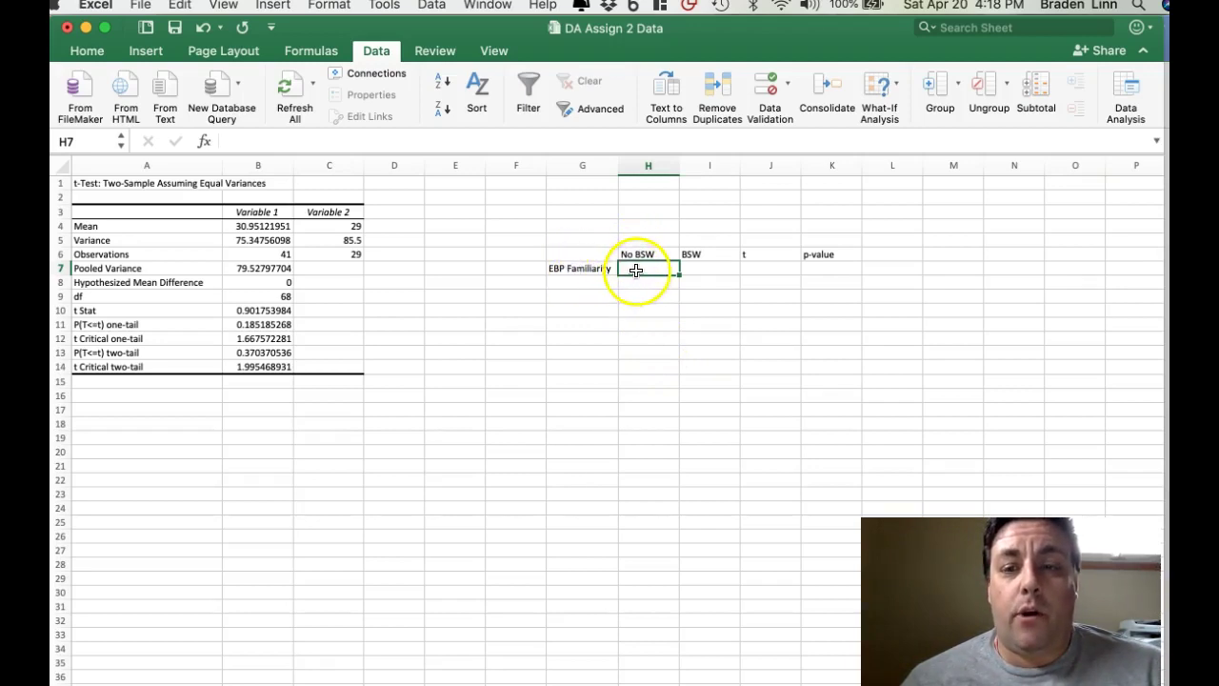
Copy the Variable 1 mean from the t-test output into H7 under the No BSW heading.
{"action": "left_click", "coordinate": [252, 226]}
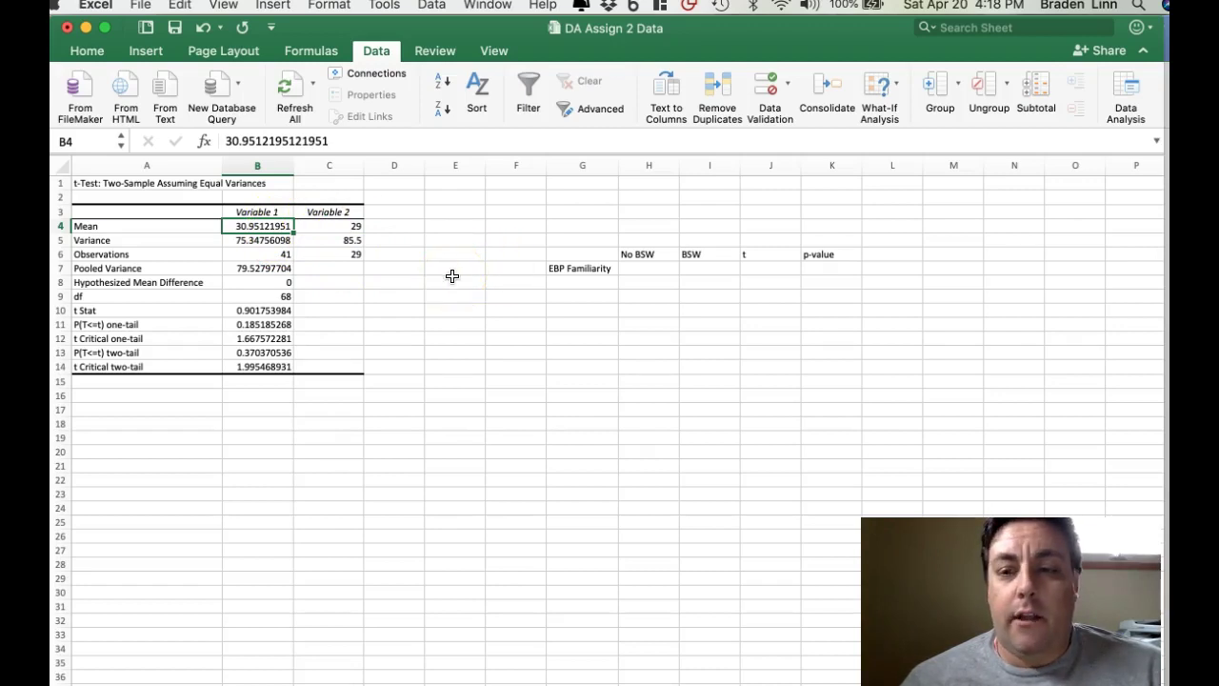
{"action": "right_click", "coordinate": [258, 228]}
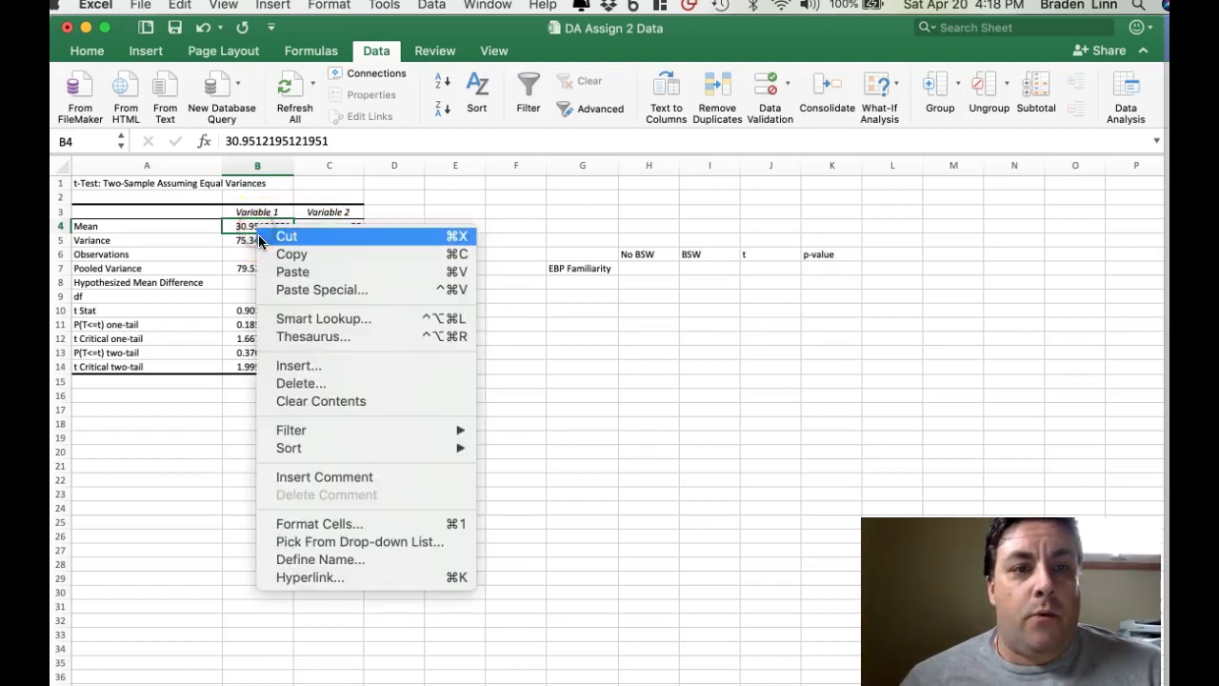
{"action": "left_click", "coordinate": [271, 254]}
{"action": "left_click", "coordinate": [642, 272]}
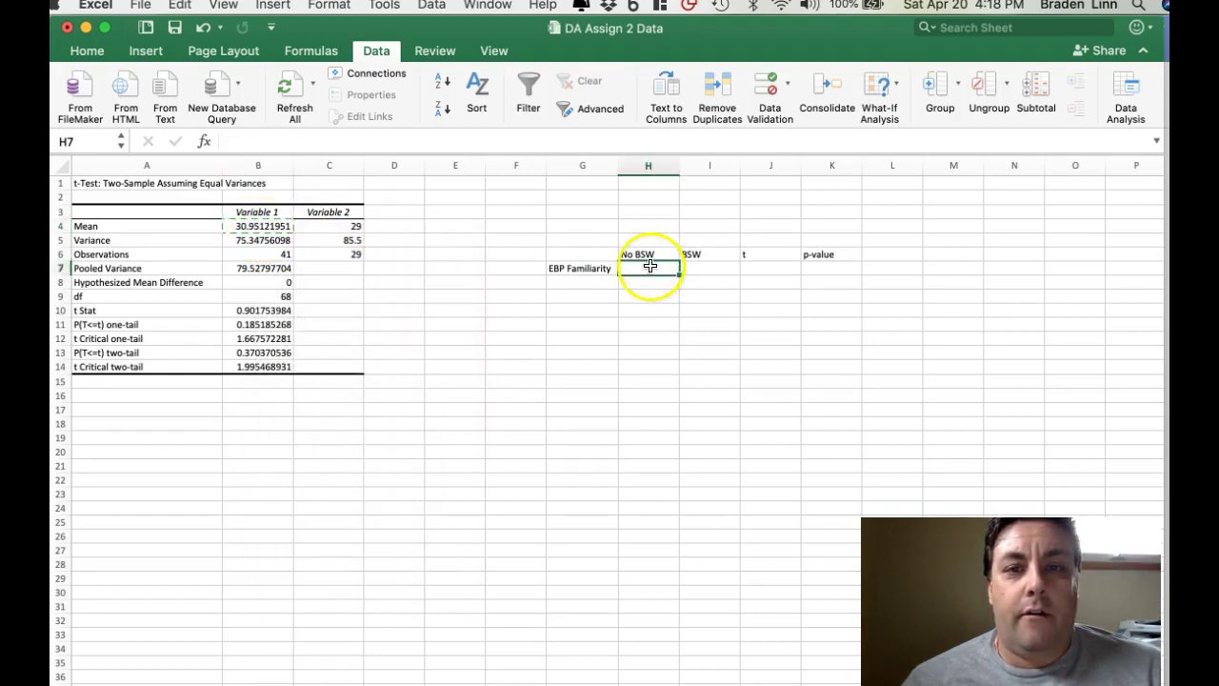
{"action": "right_click", "coordinate": [649, 267]}
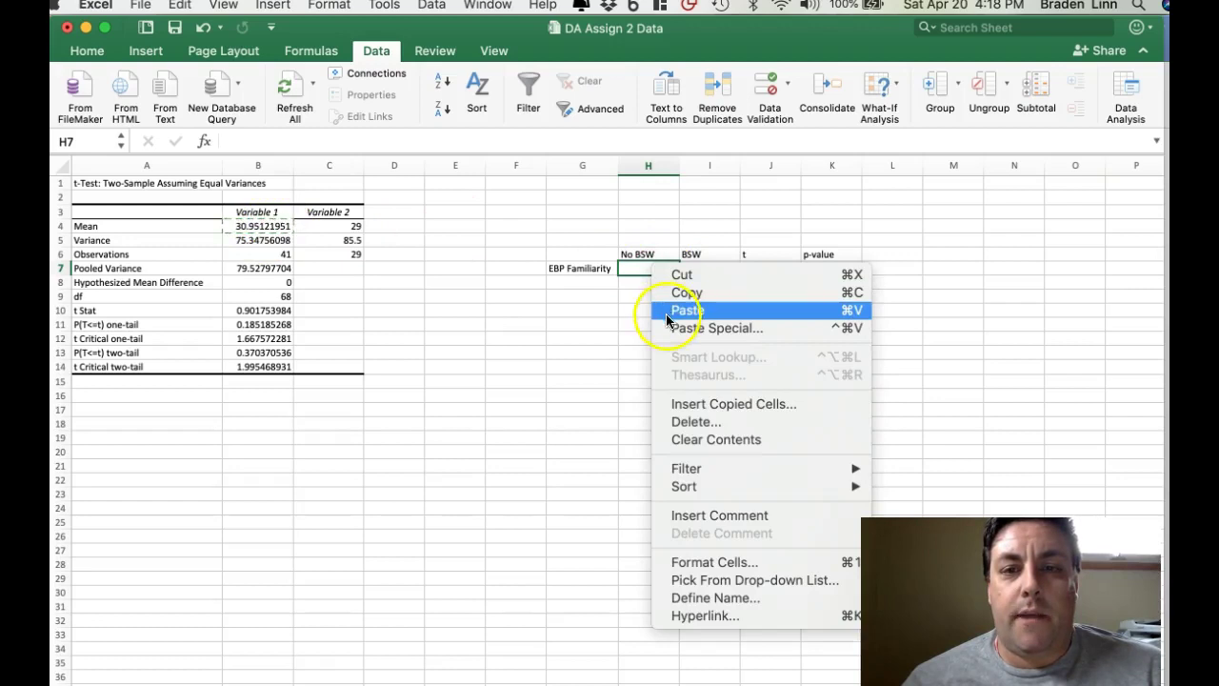
{"action": "left_click", "coordinate": [665, 310]}
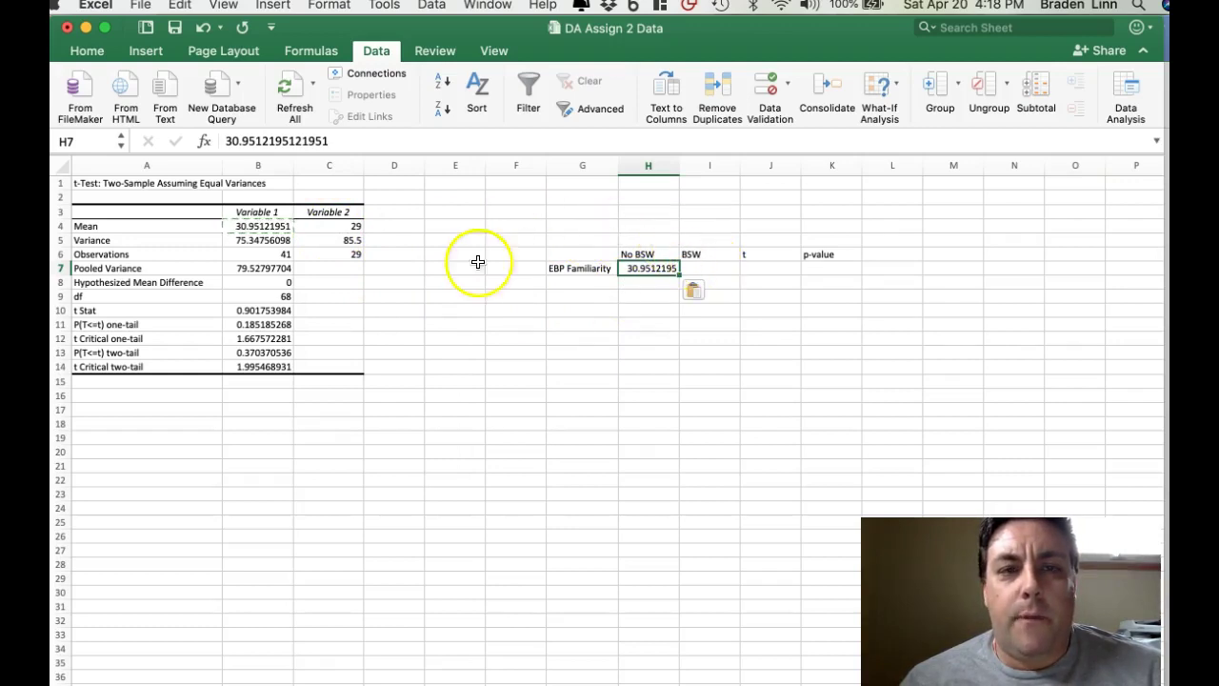
Copy the Variable 2 mean from the t-test output into I7 under the BSW heading.
{"action": "right_click", "coordinate": [322, 229]}
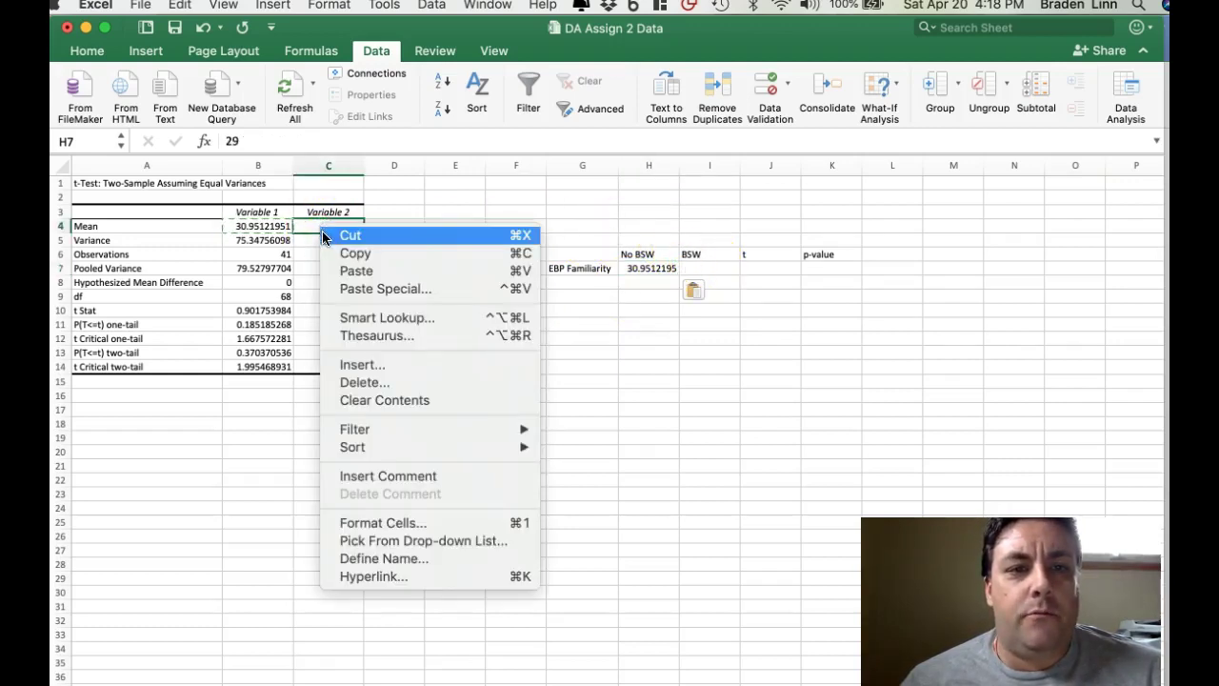
{"action": "left_click", "coordinate": [355, 254]}
{"action": "left_click", "coordinate": [719, 271]}
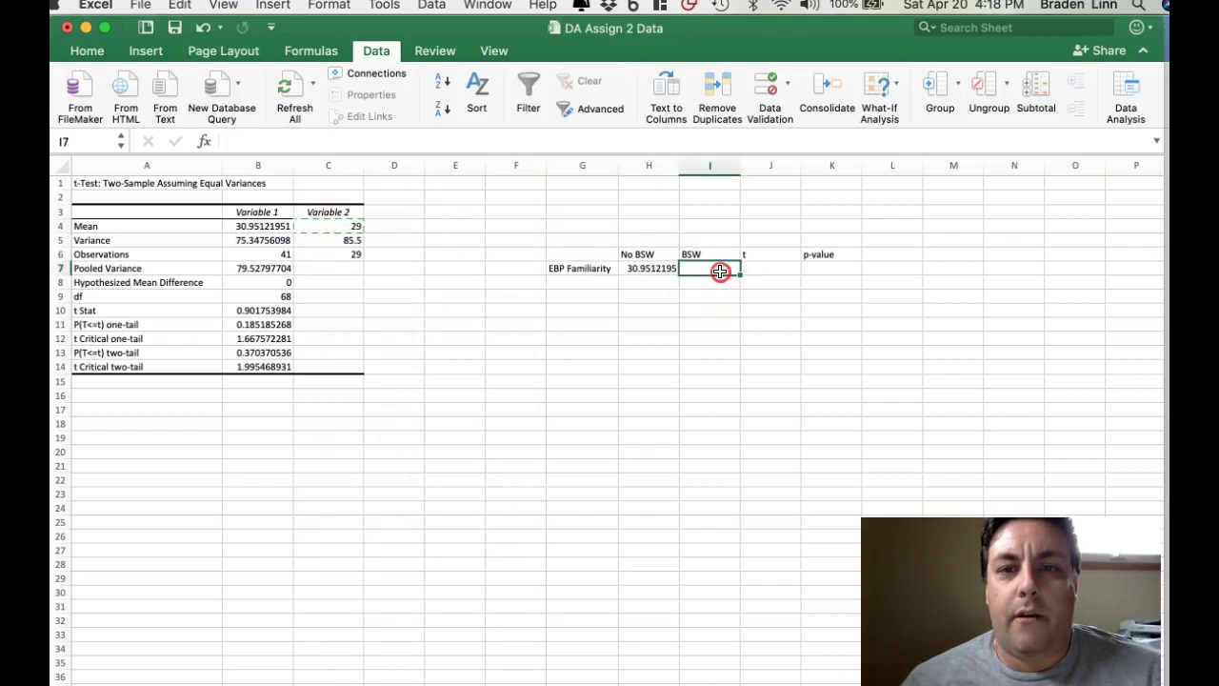
{"action": "right_click", "coordinate": [720, 272]}
{"action": "left_click", "coordinate": [737, 311]}
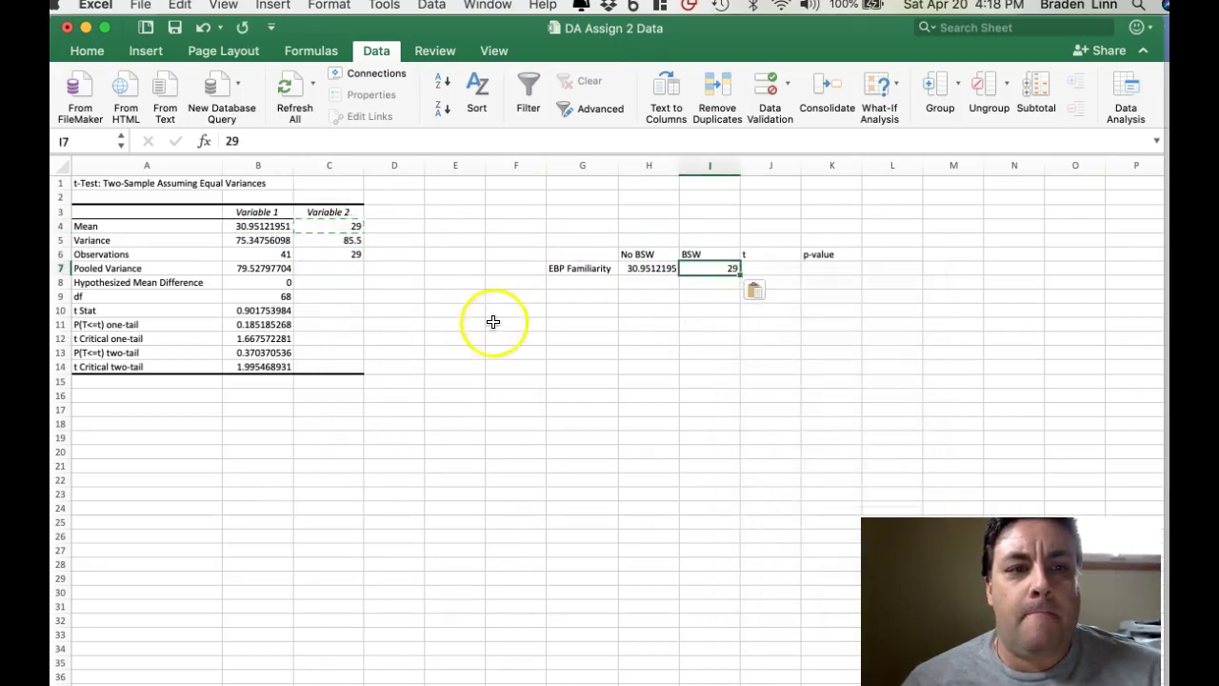
Copy the t Stat value from B10 into J7 under the t heading.
{"action": "left_click", "coordinate": [764, 255]}
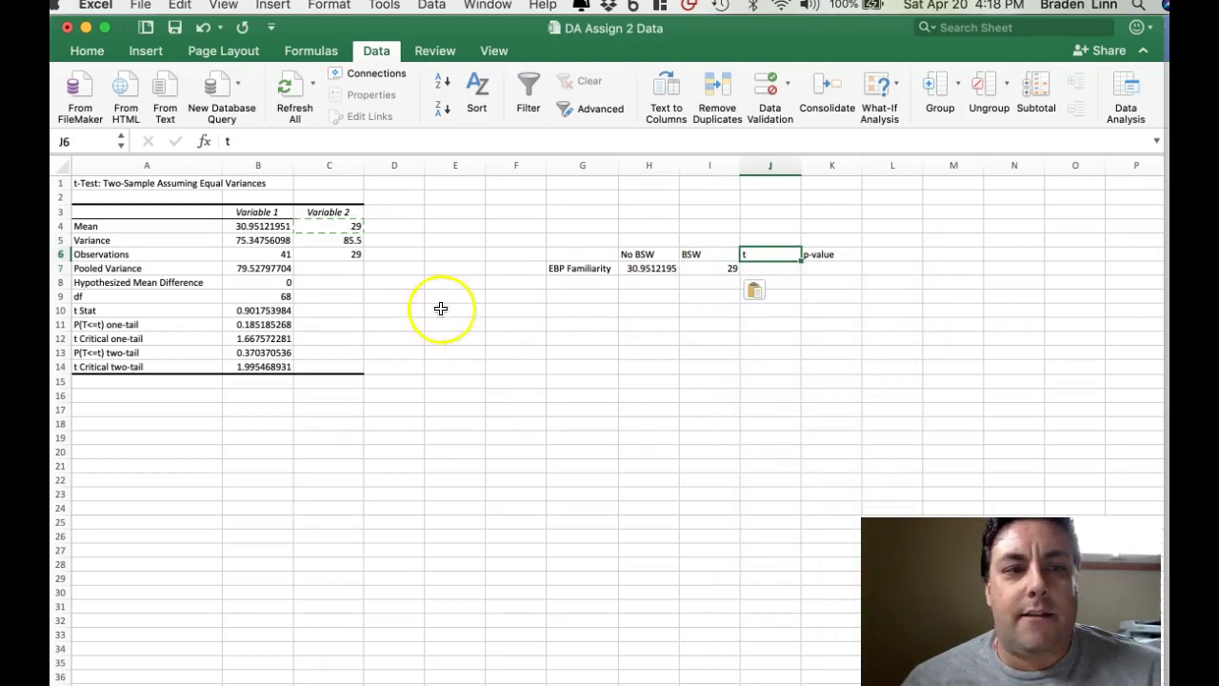
{"action": "left_click", "coordinate": [218, 311]}
{"action": "left_click_drag", "start_coordinate": [225, 311], "coordinate": [254, 313]}
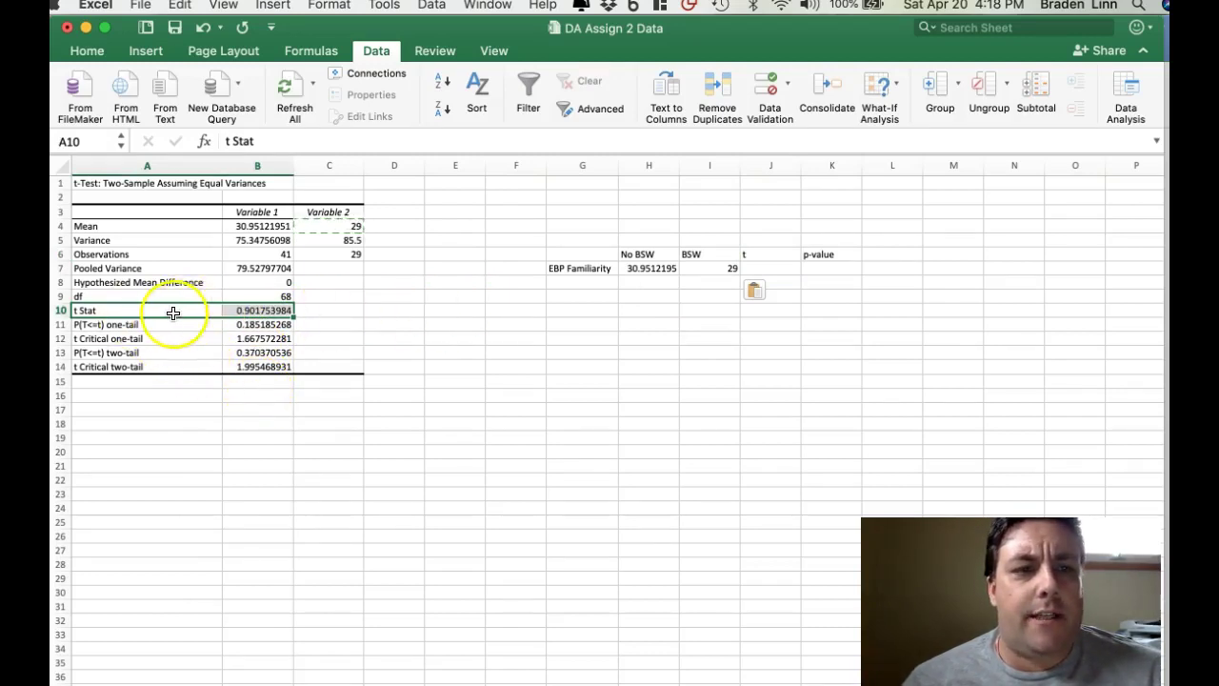
{"action": "left_click", "coordinate": [299, 506]}
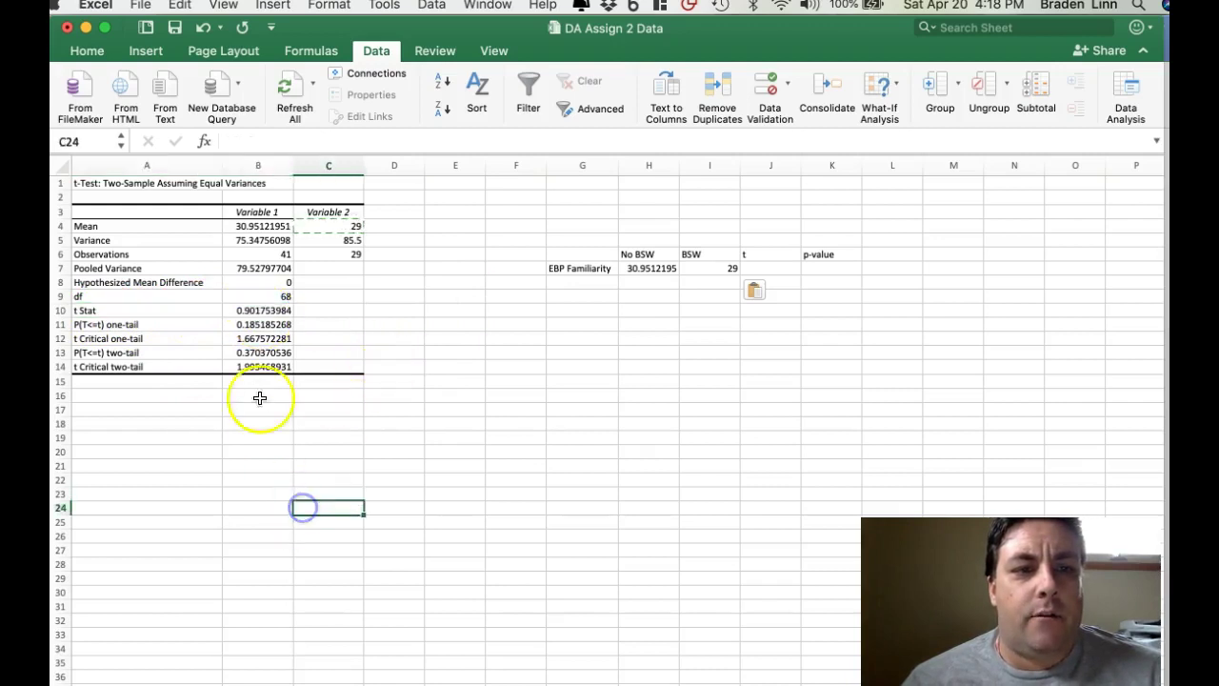
{"action": "left_click", "coordinate": [249, 314]}
{"action": "right_click", "coordinate": [250, 313]}
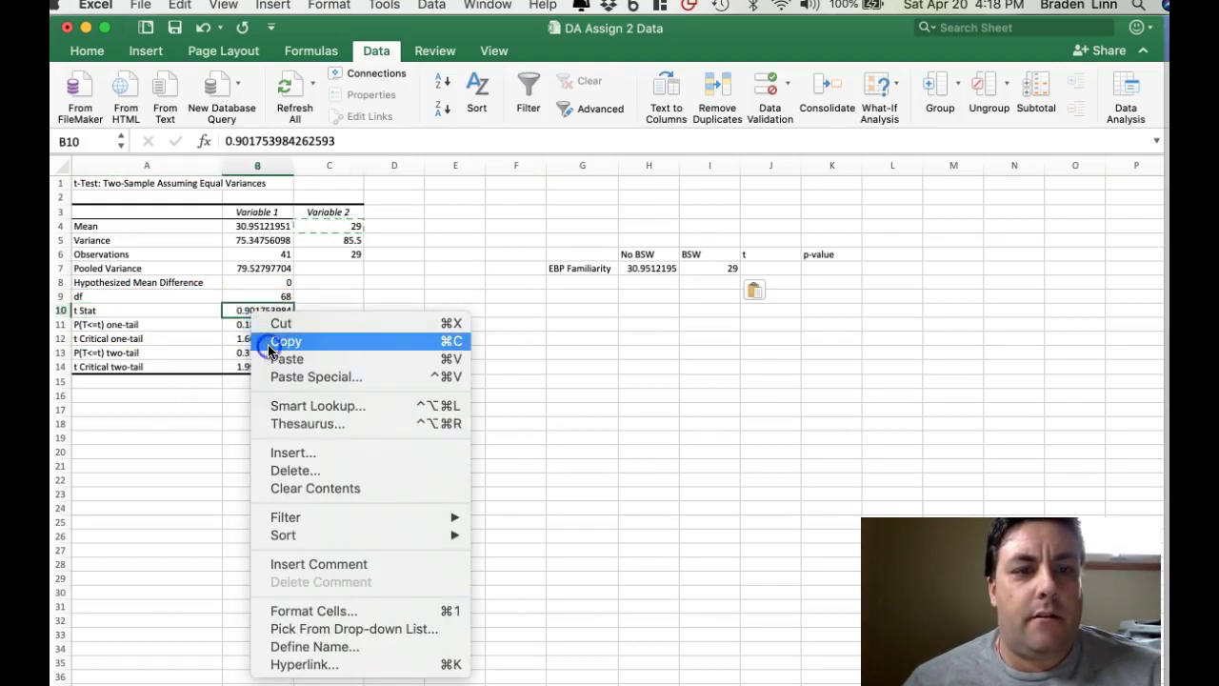
{"action": "left_click", "coordinate": [269, 350]}
{"action": "left_click", "coordinate": [775, 269]}
{"action": "right_click", "coordinate": [773, 270]}
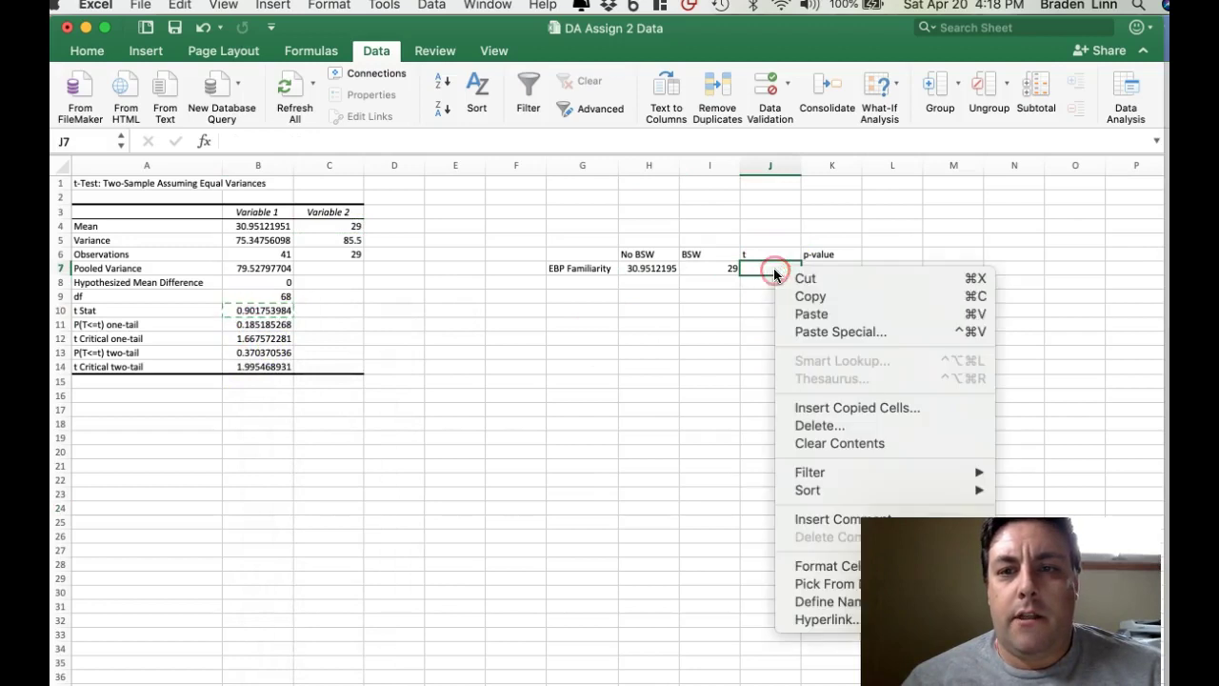
{"action": "left_click", "coordinate": [789, 313]}
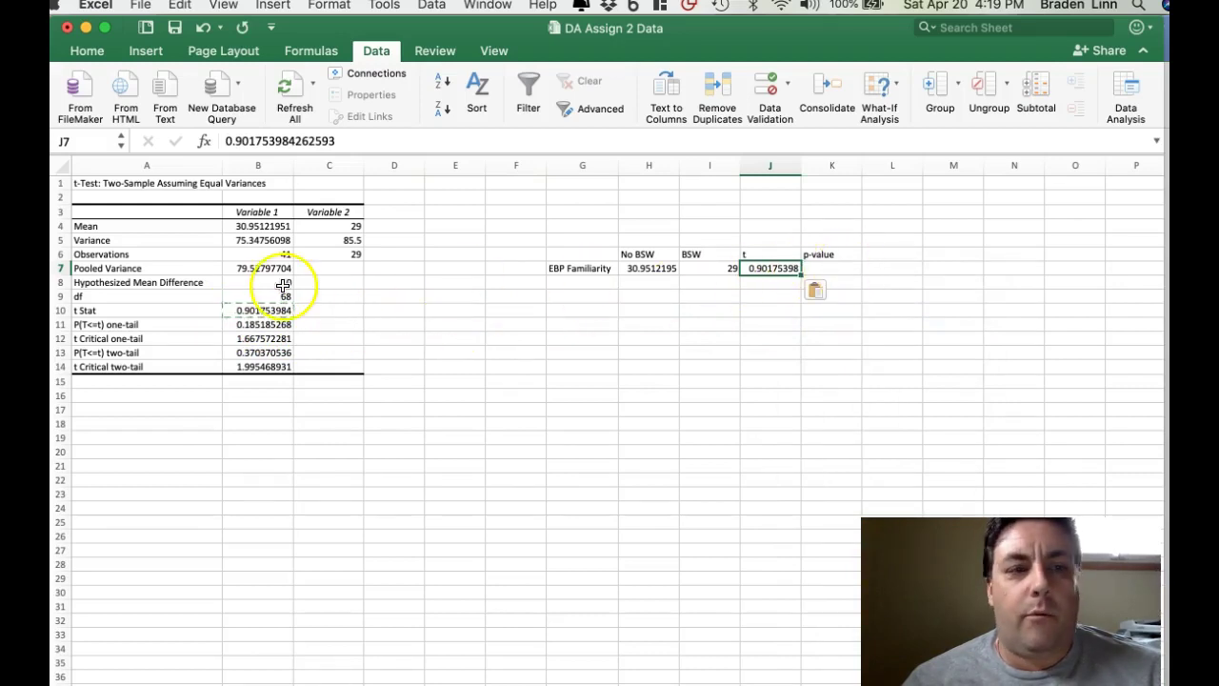
Copy the one-tail p-value from B11 into K7 under the p-value heading.
{"action": "left_click", "coordinate": [251, 324]}
{"action": "right_click", "coordinate": [249, 326]}
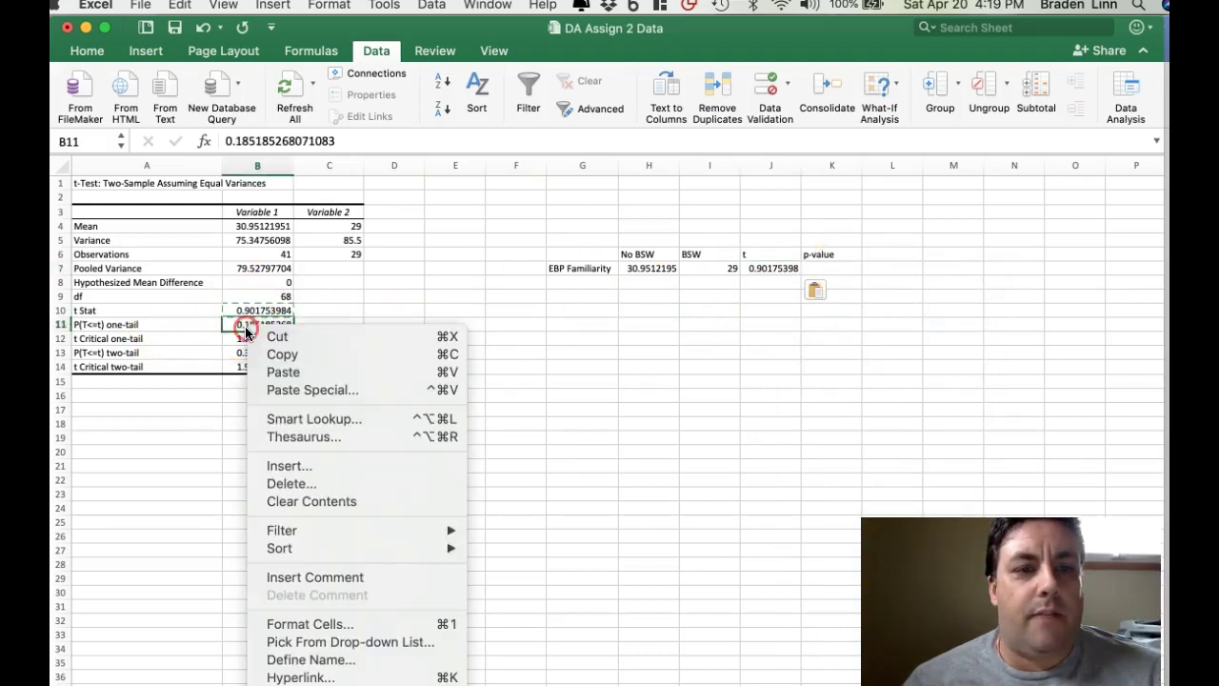
{"action": "left_click", "coordinate": [264, 361]}
{"action": "left_click", "coordinate": [827, 268]}
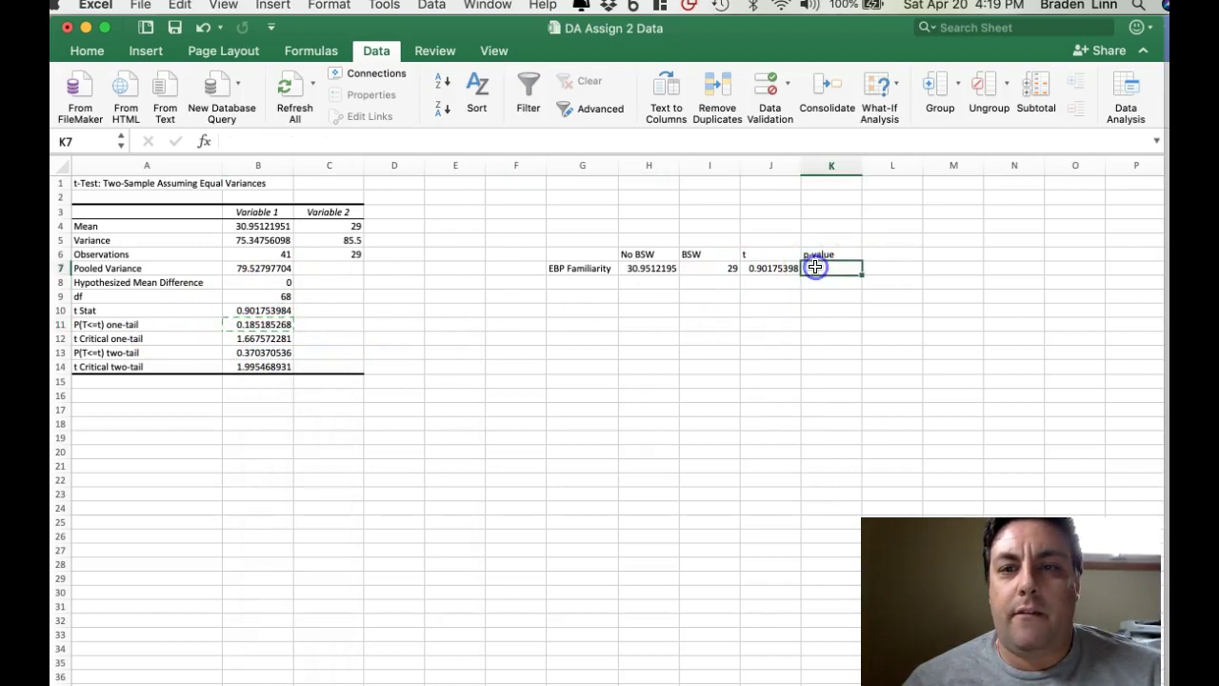
{"action": "right_click", "coordinate": [819, 266]}
{"action": "left_click", "coordinate": [834, 310]}
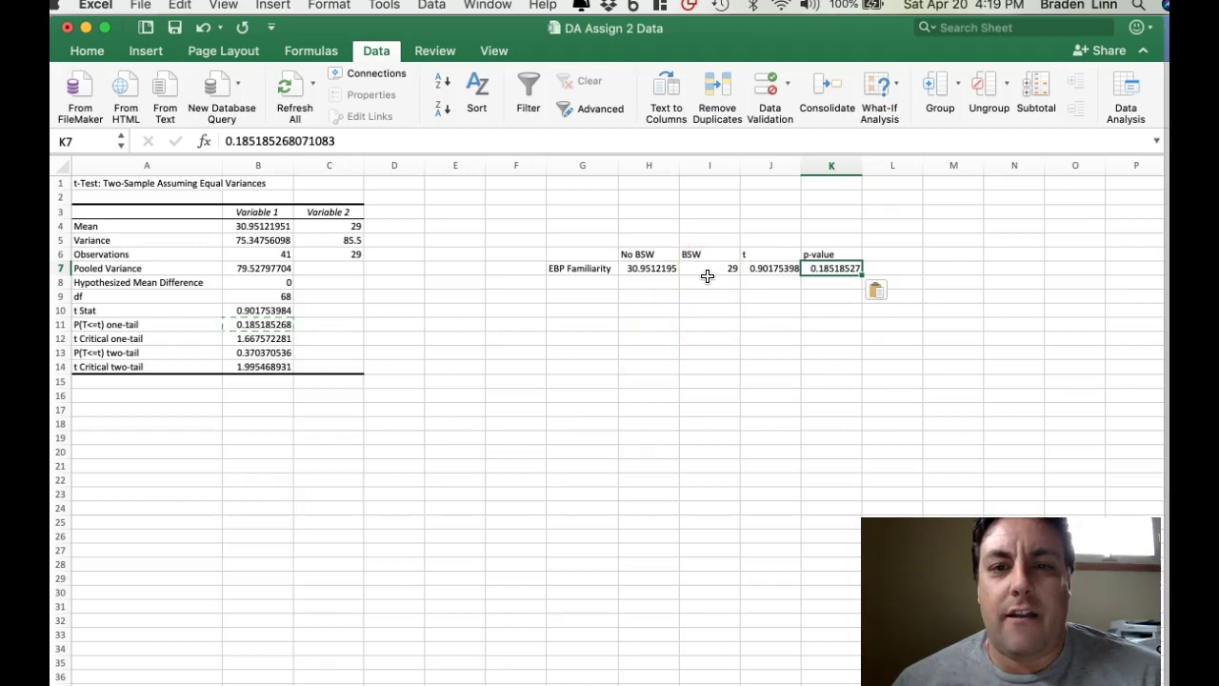
Format the summary values in H7 to K7 as Number with 2 decimal places.
{"action": "left_click_drag", "start_coordinate": [653, 267], "coordinate": [821, 268]}
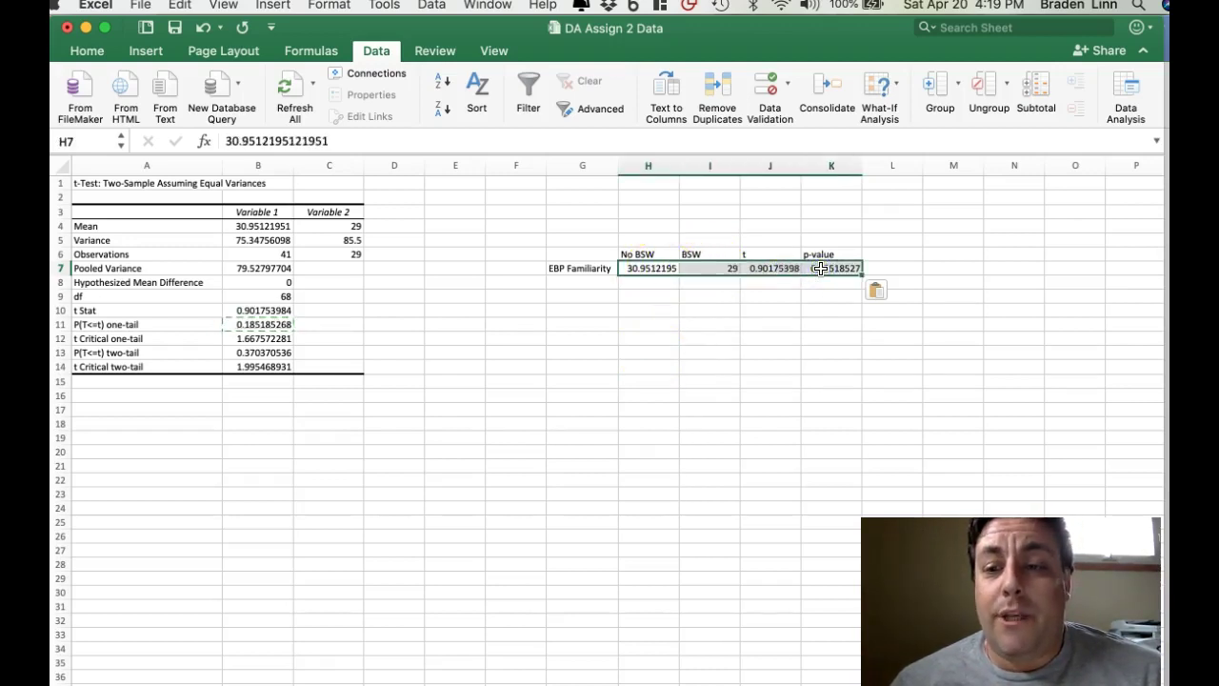
{"action": "left_click", "coordinate": [750, 357]}
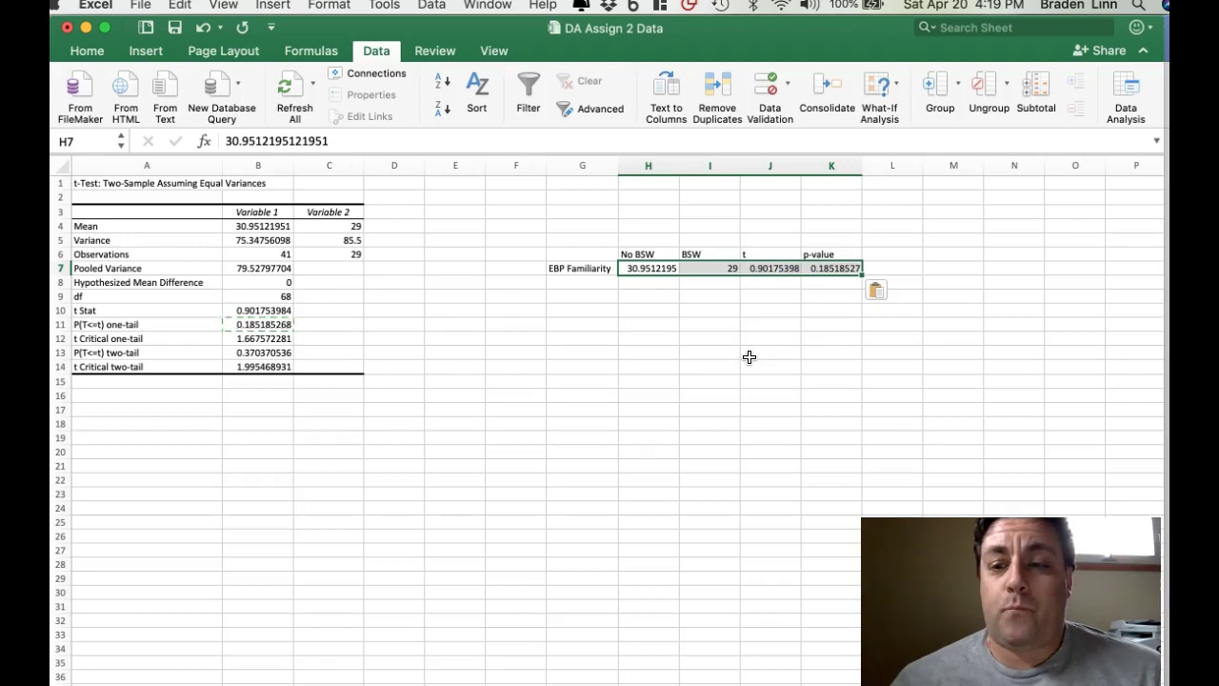
{"action": "right_click", "coordinate": [645, 269]}
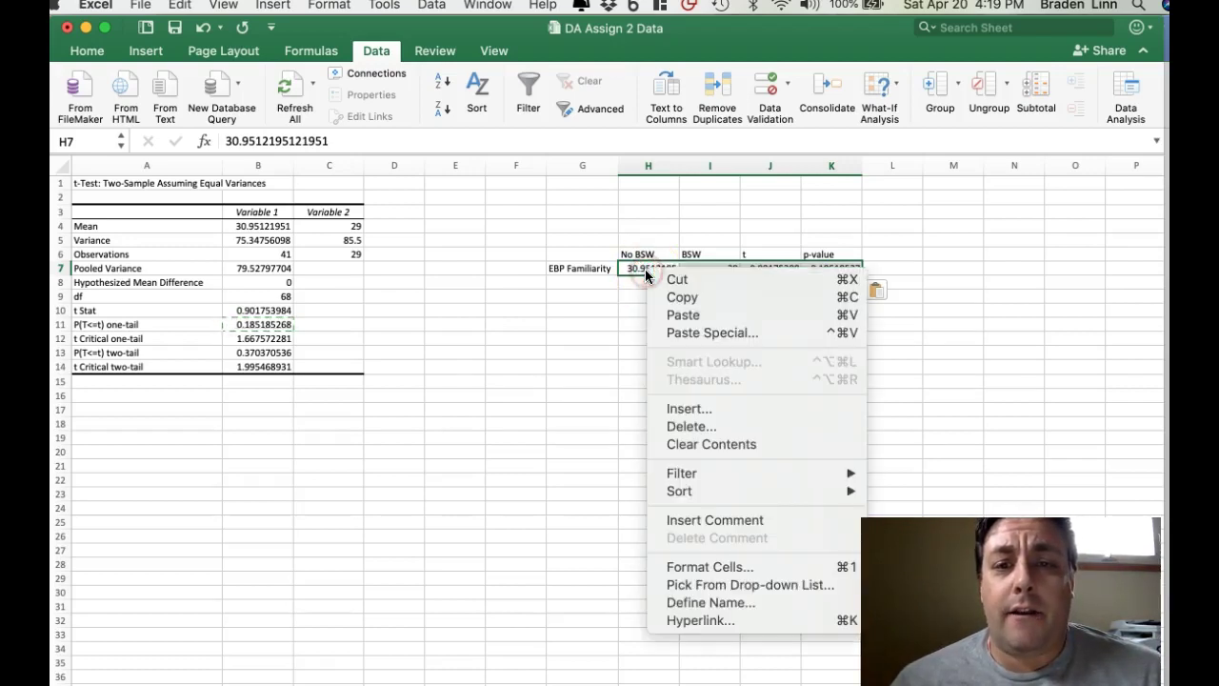
{"action": "left_click", "coordinate": [670, 567]}
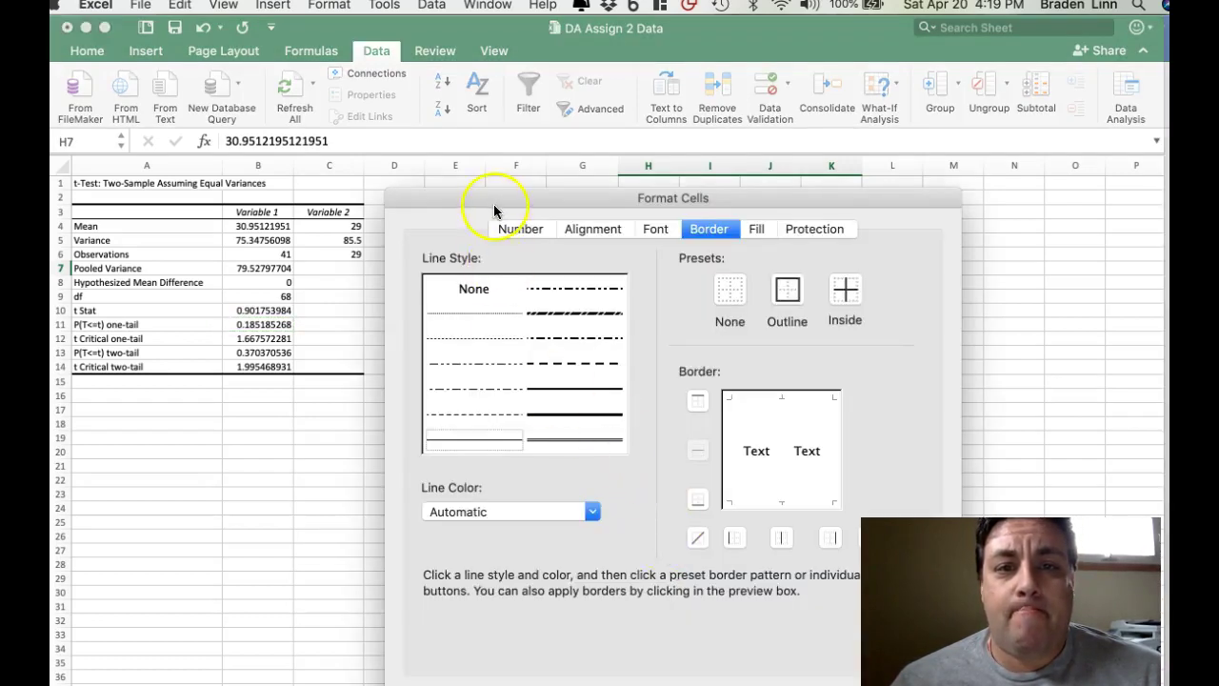
{"action": "left_click_drag", "start_coordinate": [495, 207], "coordinate": [474, 111]}
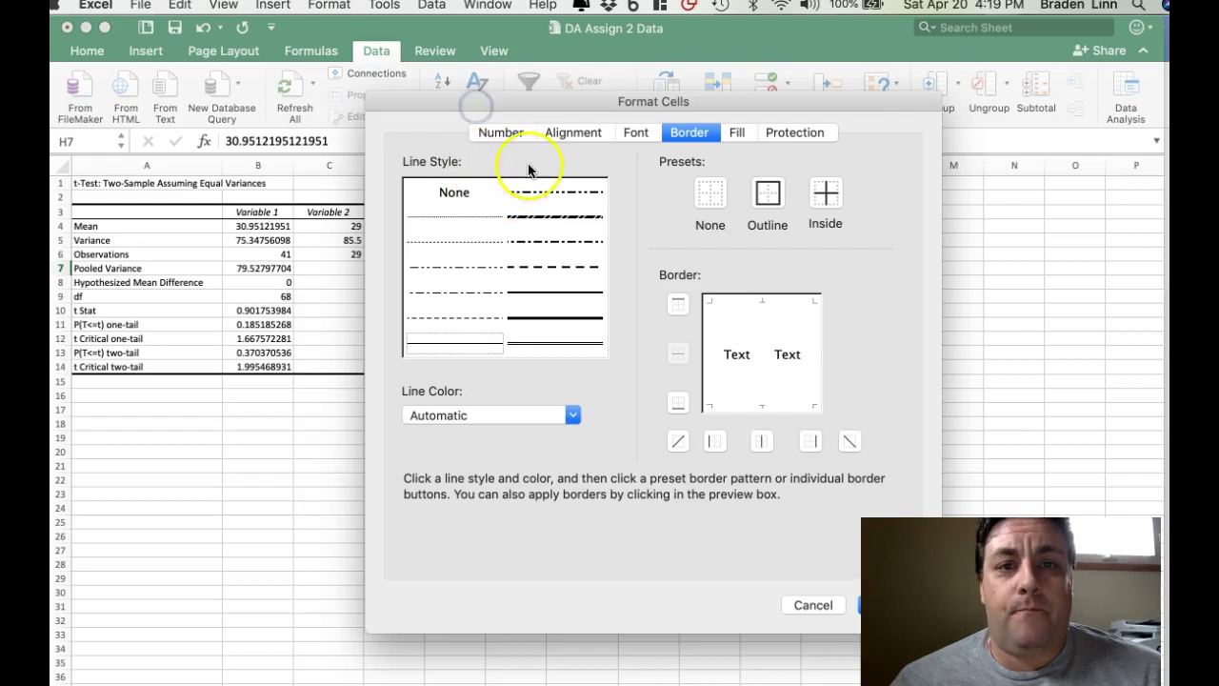
{"action": "left_click", "coordinate": [499, 134]}
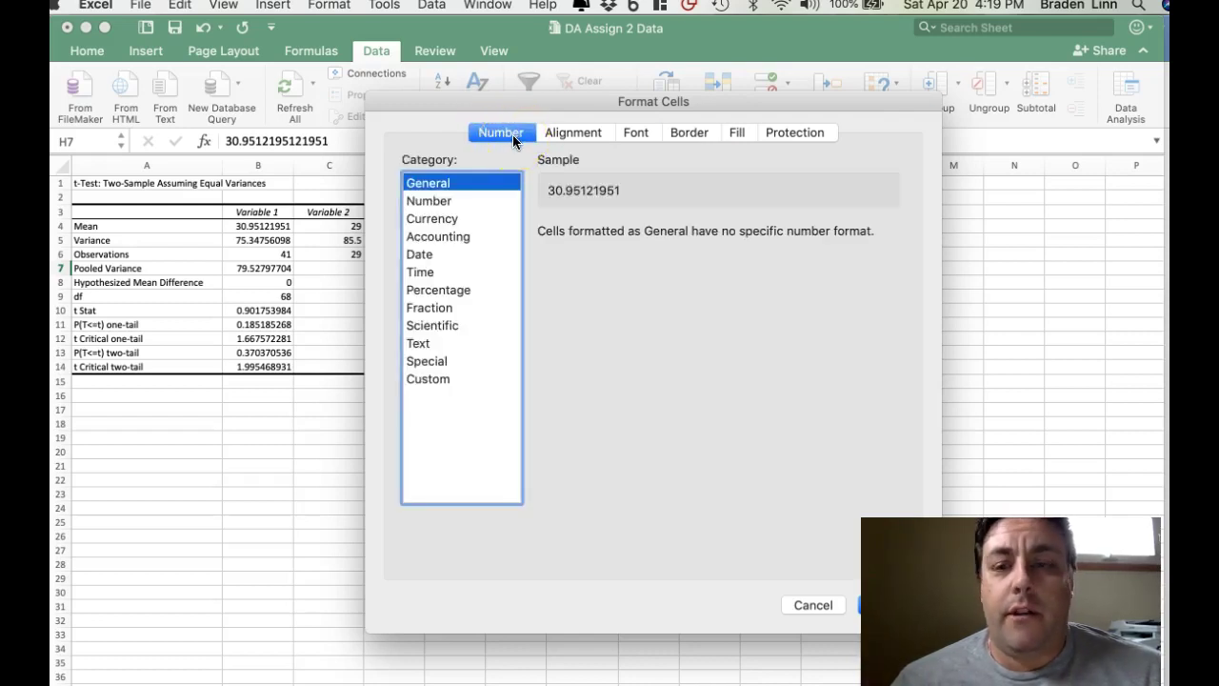
{"action": "left_click", "coordinate": [429, 202]}
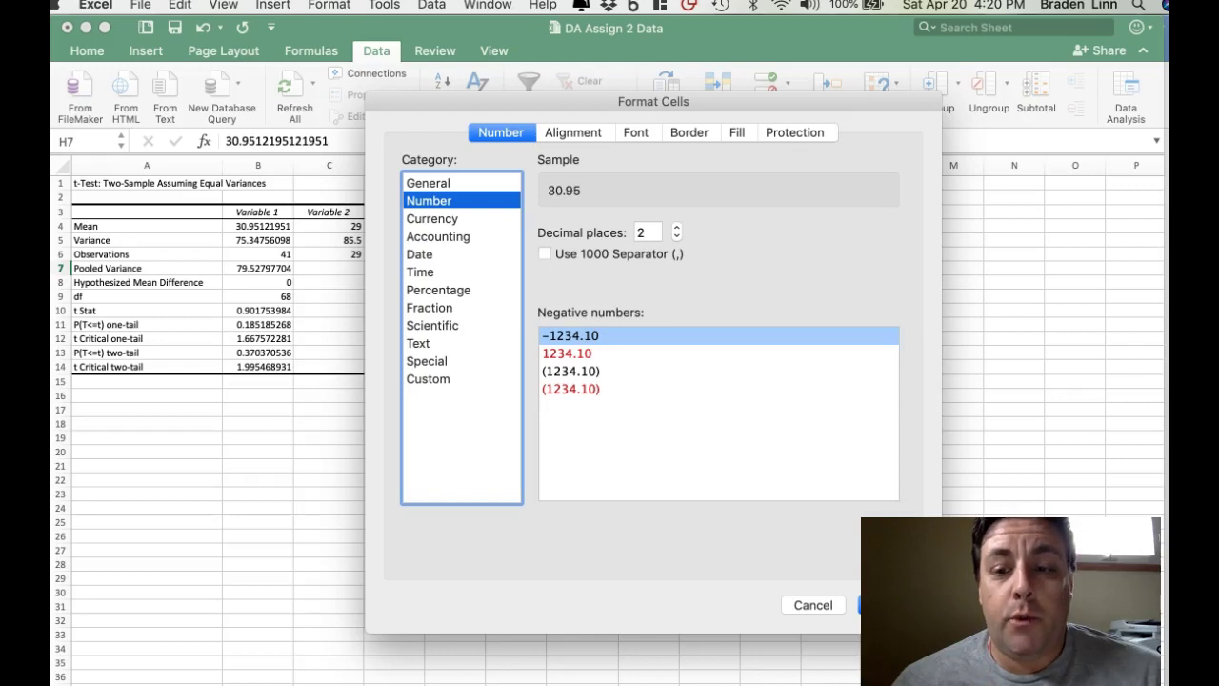
{"action": "left_click", "coordinate": [883, 605]}
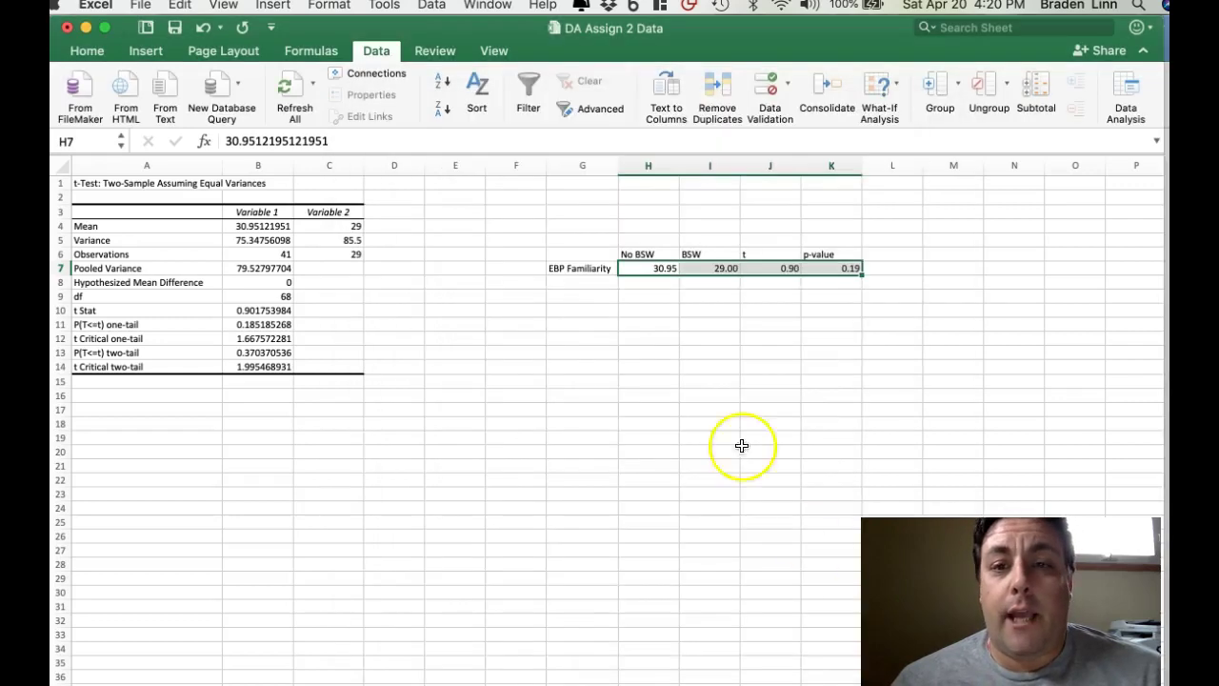
Add a thin bottom border under the EBP Familiarity row, cells G7 to K7.
{"action": "left_click", "coordinate": [671, 347]}
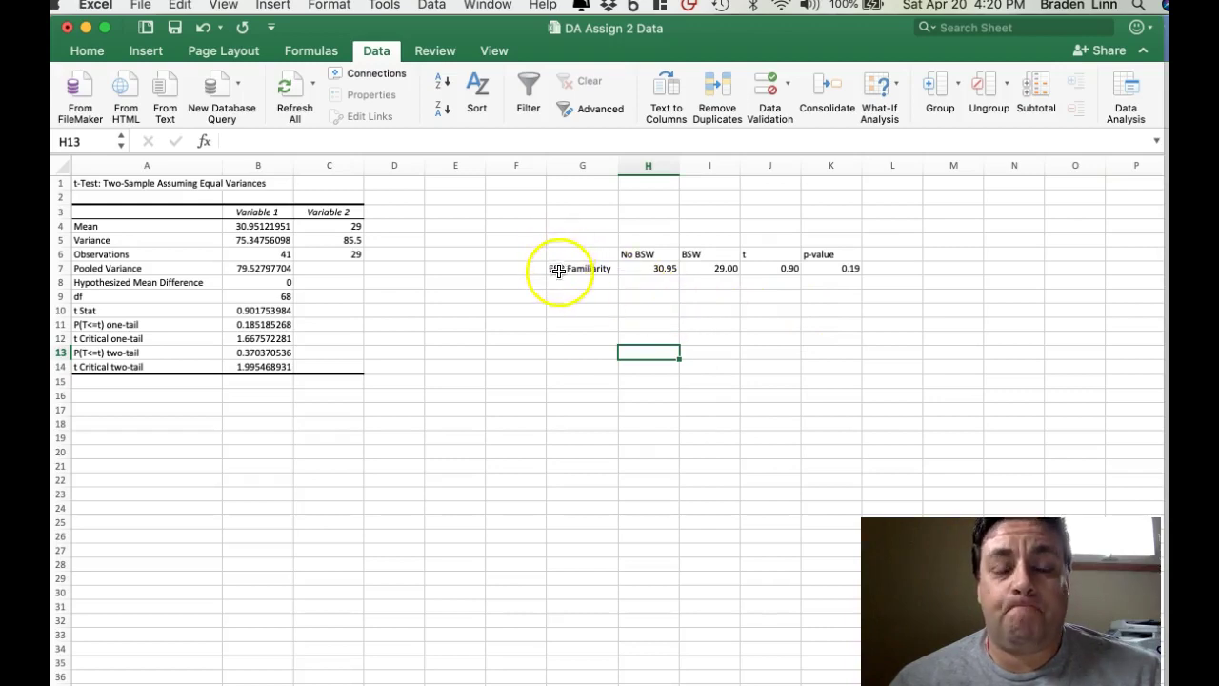
{"action": "left_click_drag", "start_coordinate": [560, 270], "coordinate": [801, 271]}
{"action": "right_click", "coordinate": [739, 266]}
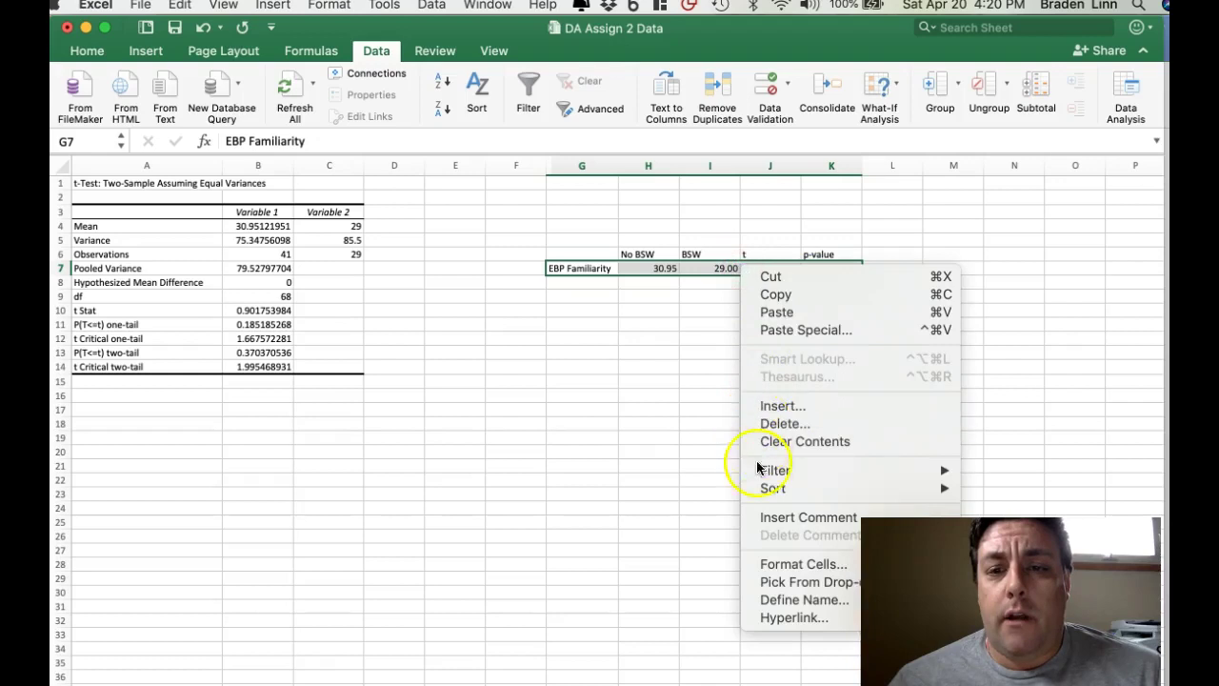
{"action": "left_click", "coordinate": [765, 564]}
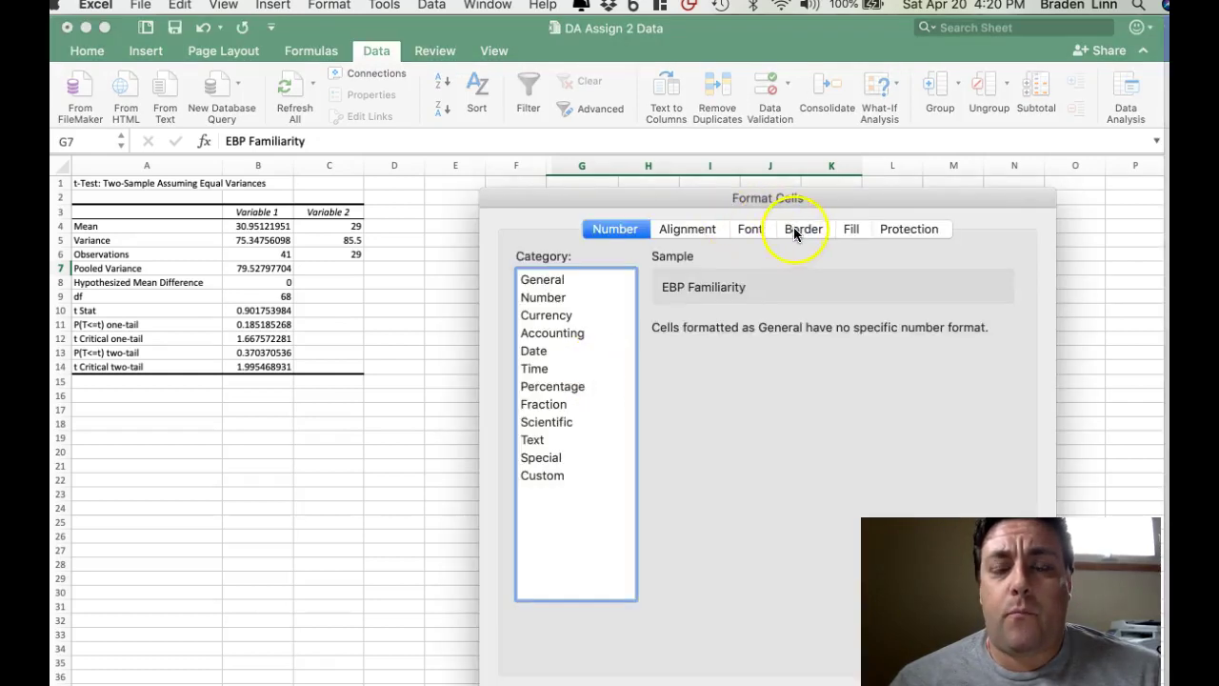
{"action": "left_click", "coordinate": [800, 231]}
{"action": "left_click", "coordinate": [798, 500]}
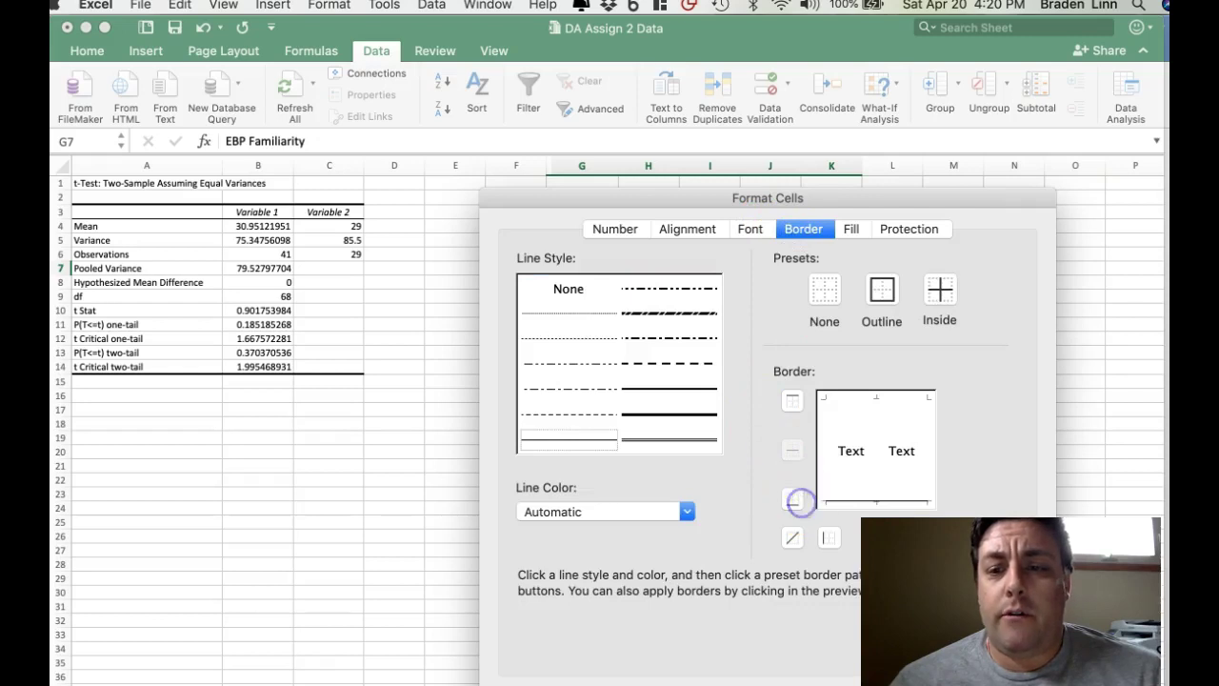
{"action": "key", "text": "Return"}
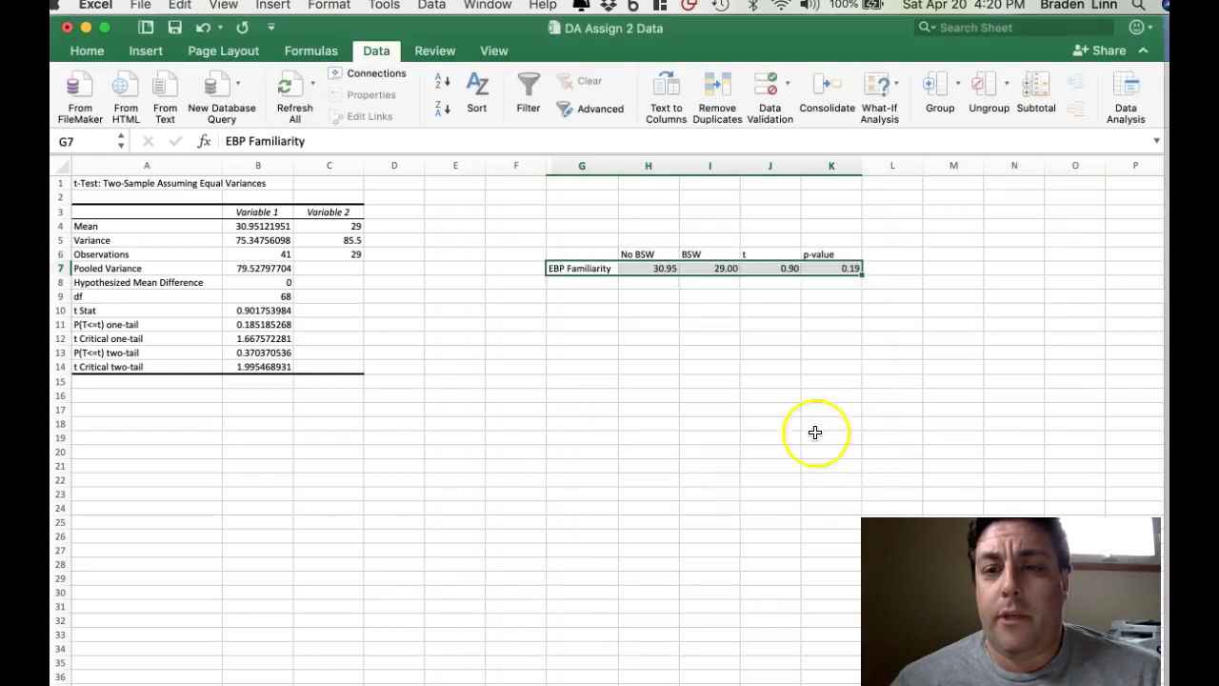
Add a thin top border above the summary table's heading row, cells G6 to K6.
{"action": "left_click", "coordinate": [576, 250]}
{"action": "left_click_drag", "start_coordinate": [576, 250], "coordinate": [811, 258]}
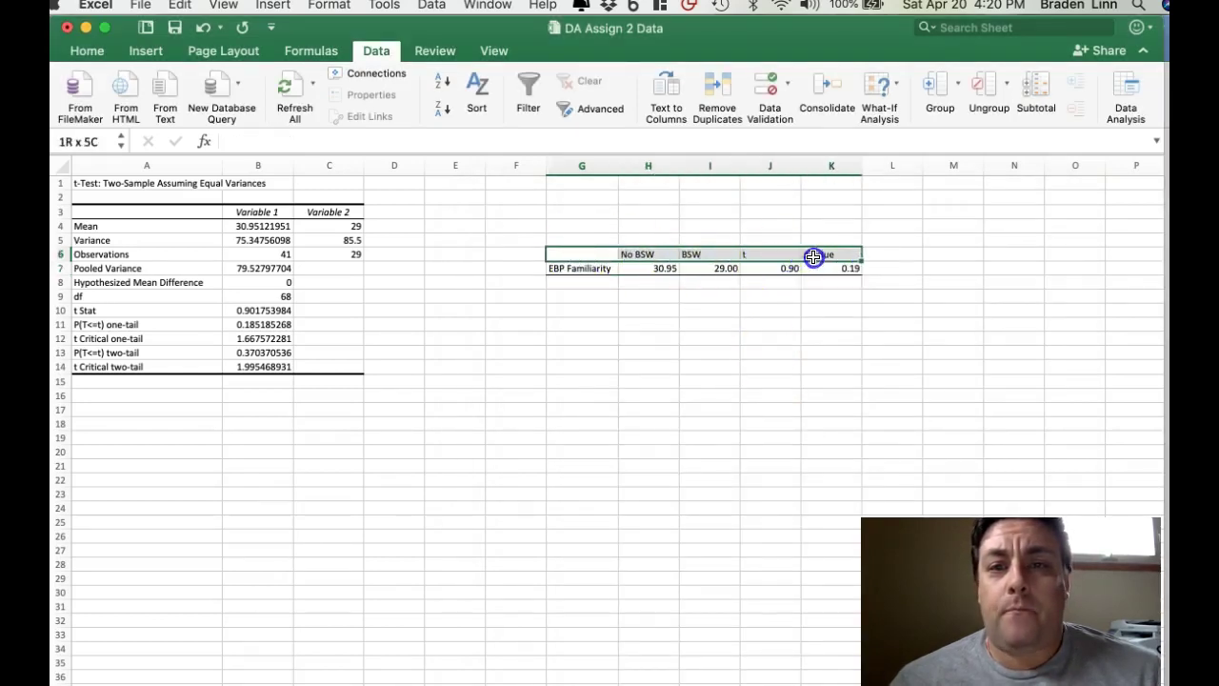
{"action": "right_click", "coordinate": [592, 255]}
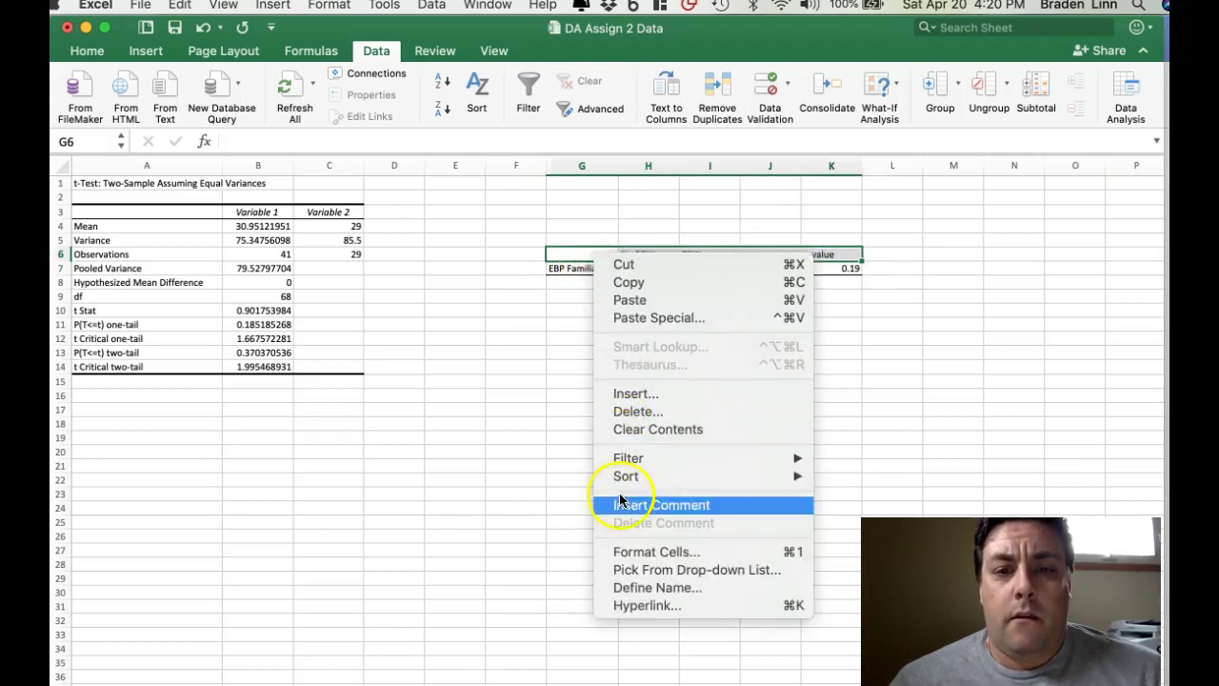
{"action": "left_click", "coordinate": [624, 554]}
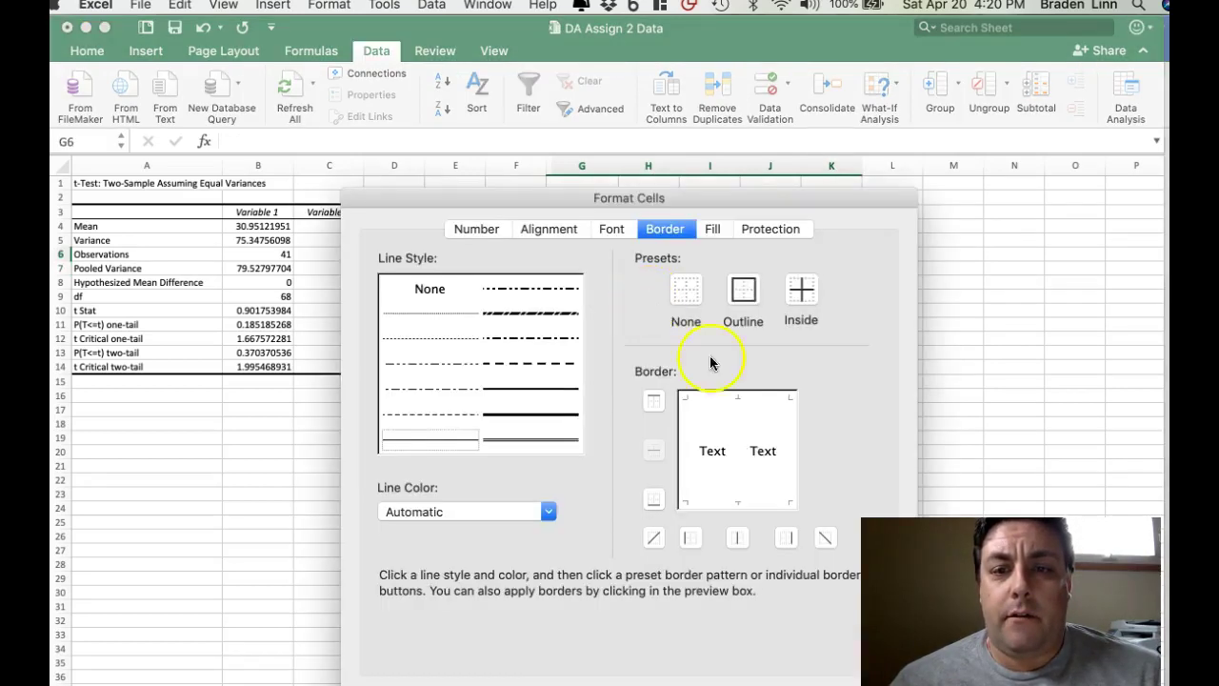
{"action": "left_click", "coordinate": [654, 401]}
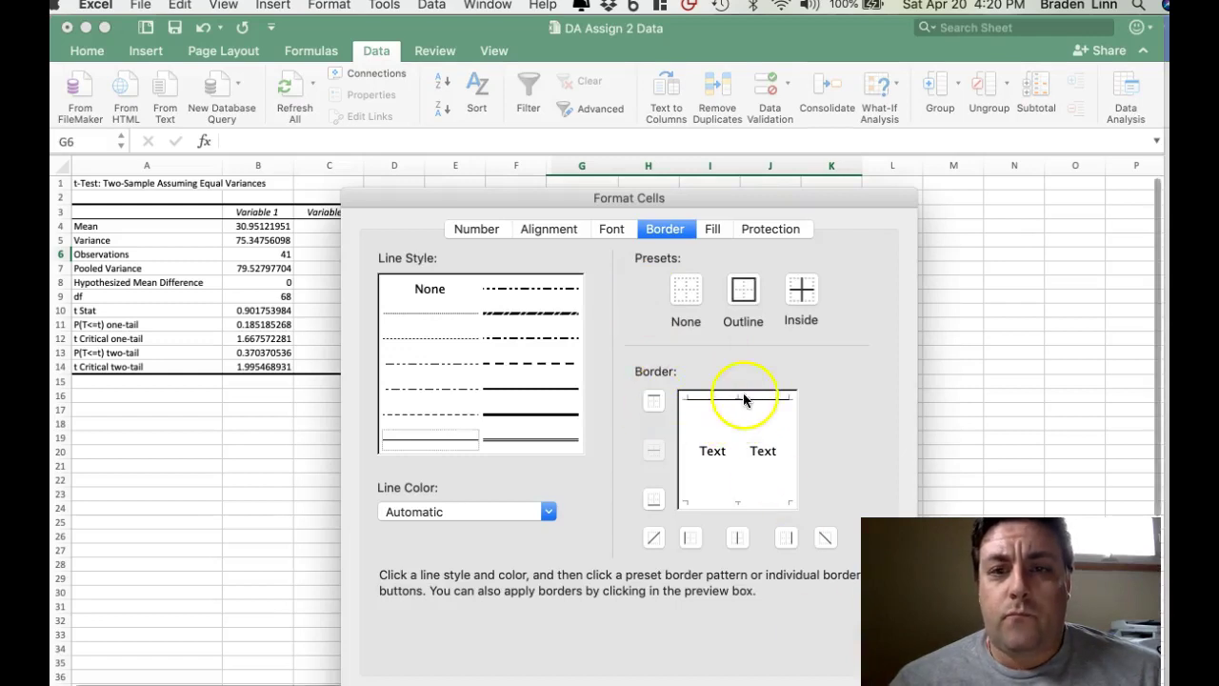
{"action": "key", "text": "Return"}
{"action": "left_click", "coordinate": [662, 424]}
Centre the headings and values of the summary table in cells H6 to K7.
{"action": "left_click_drag", "start_coordinate": [644, 256], "coordinate": [817, 261]}
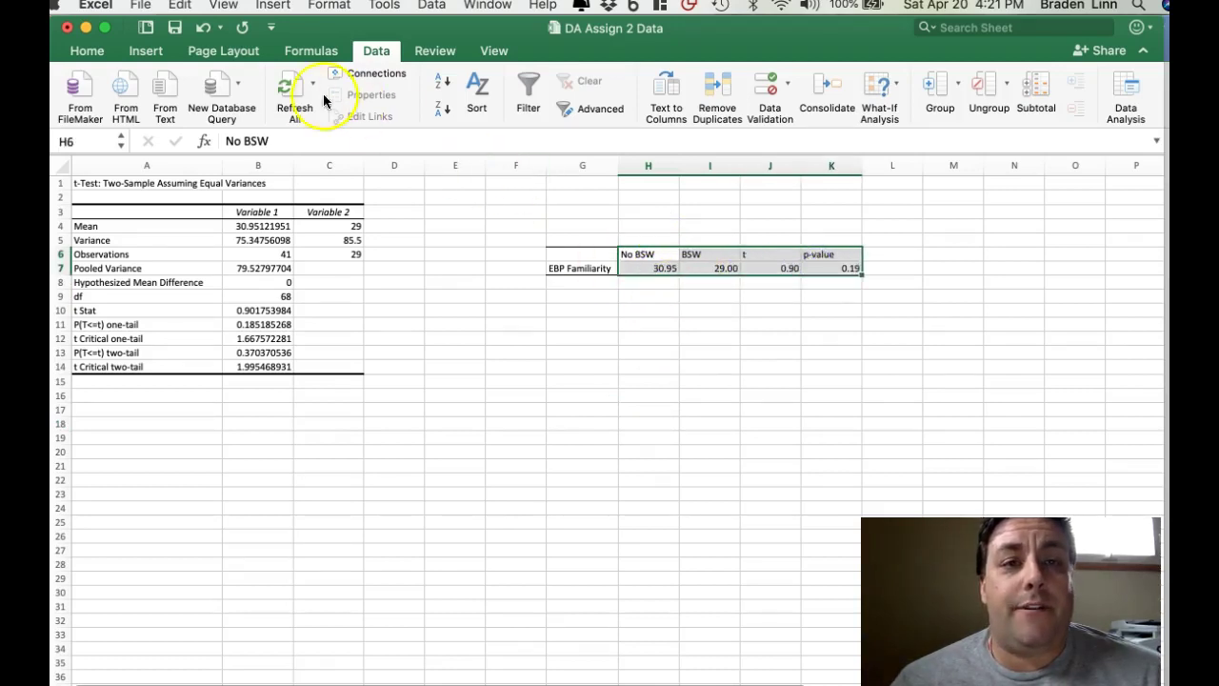
{"action": "left_click", "coordinate": [90, 51]}
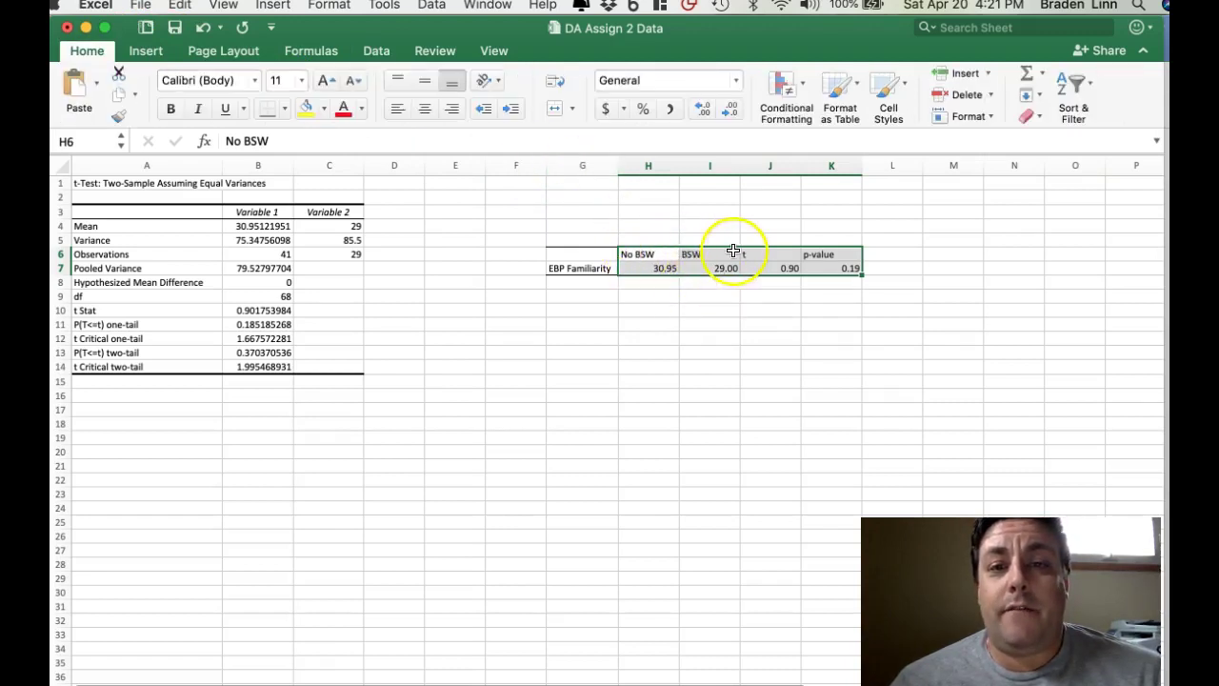
{"action": "left_click", "coordinate": [424, 108]}
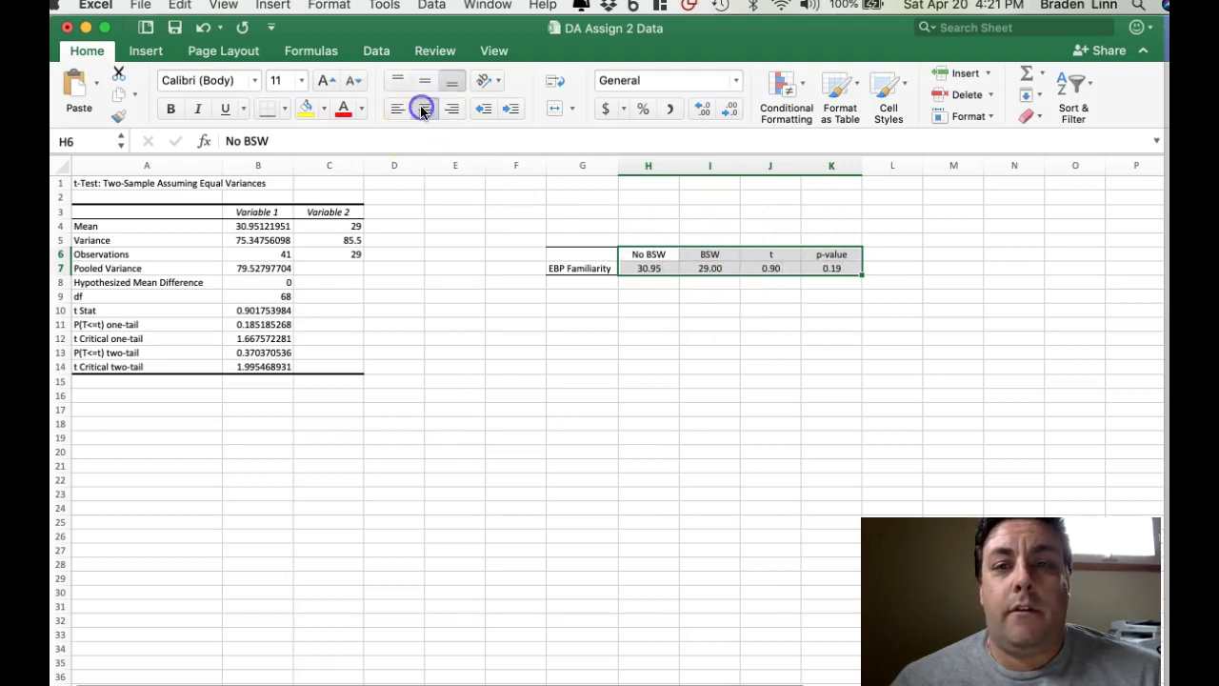
{"action": "left_click", "coordinate": [600, 304]}
Add a thin bottom border under the summary table's column headings, cells H6 to K6.
{"action": "left_click_drag", "start_coordinate": [636, 254], "coordinate": [843, 253]}
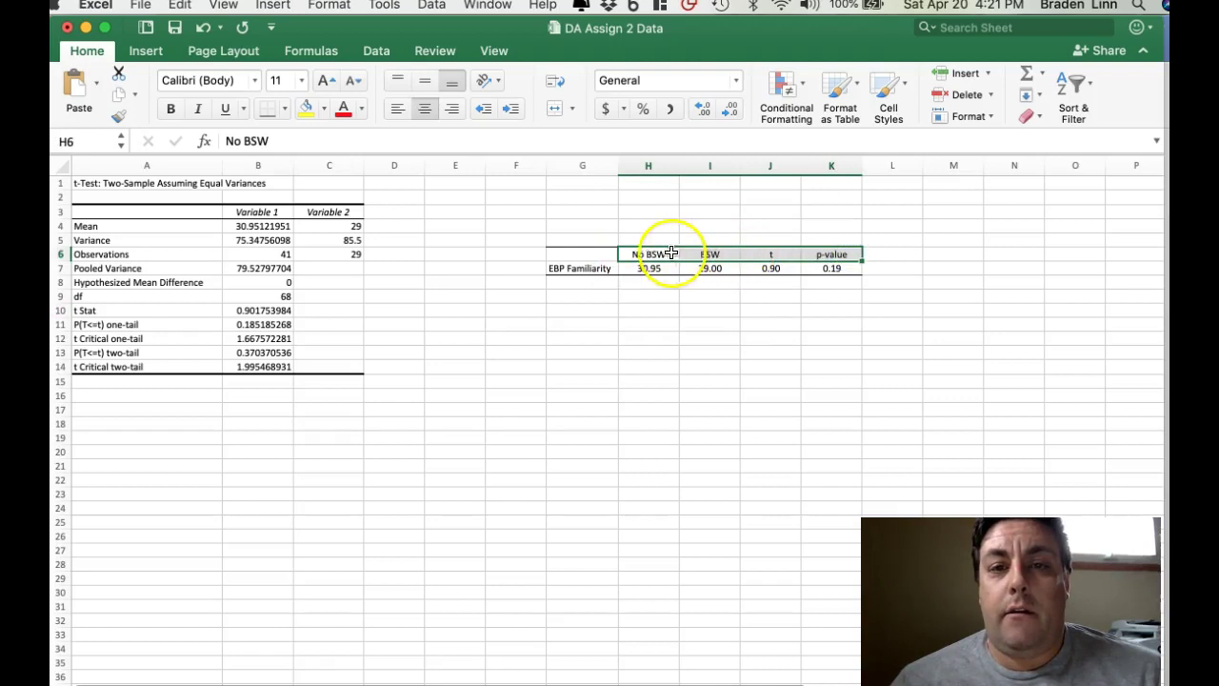
{"action": "right_click", "coordinate": [640, 252]}
{"action": "left_click", "coordinate": [673, 547]}
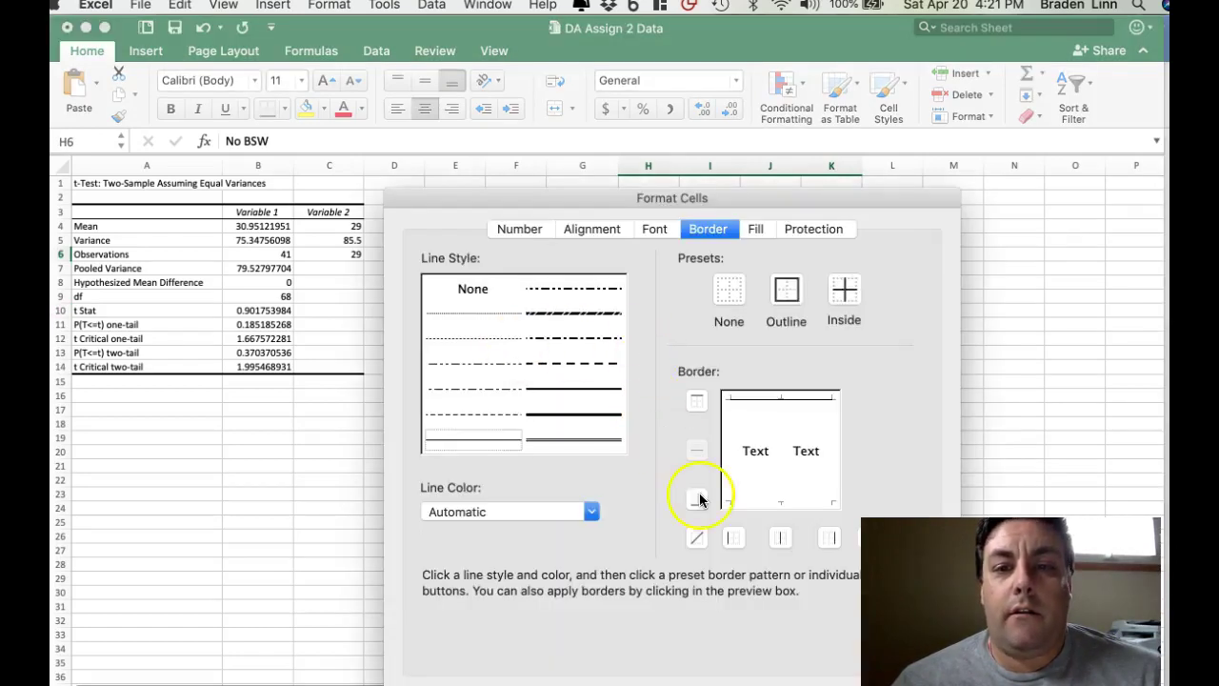
{"action": "left_click", "coordinate": [696, 496]}
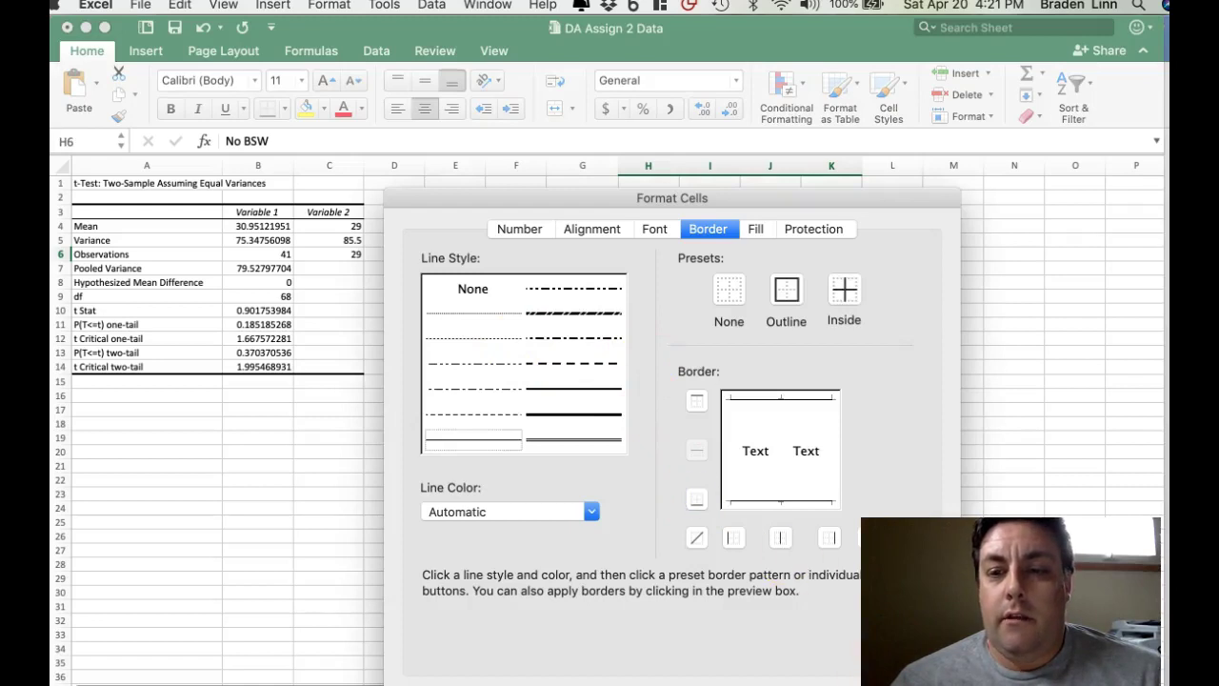
{"action": "key", "text": "Return"}
{"action": "left_click", "coordinate": [601, 353]}
Enter the title "Table 1. EBP Familiarity score by BSW status (n=70)" in G5 above the summary table.
{"action": "left_click", "coordinate": [594, 238]}
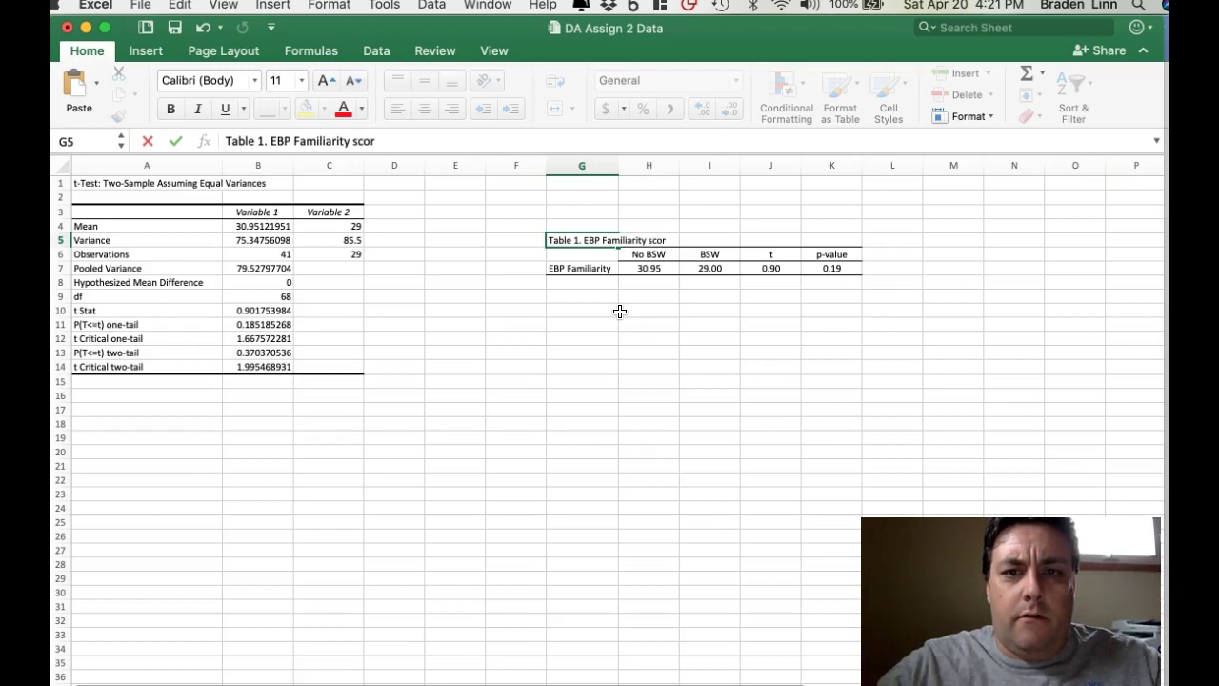
{"action": "type", "text": "SW"}
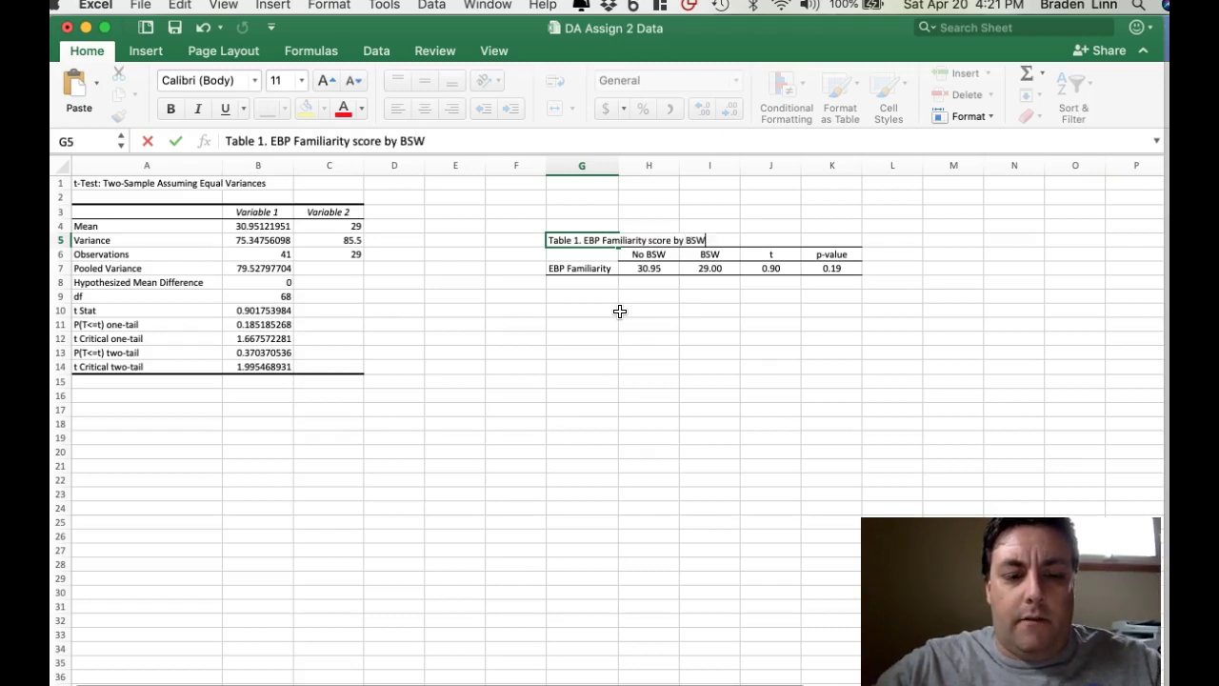
{"action": "type", "text": " status"}
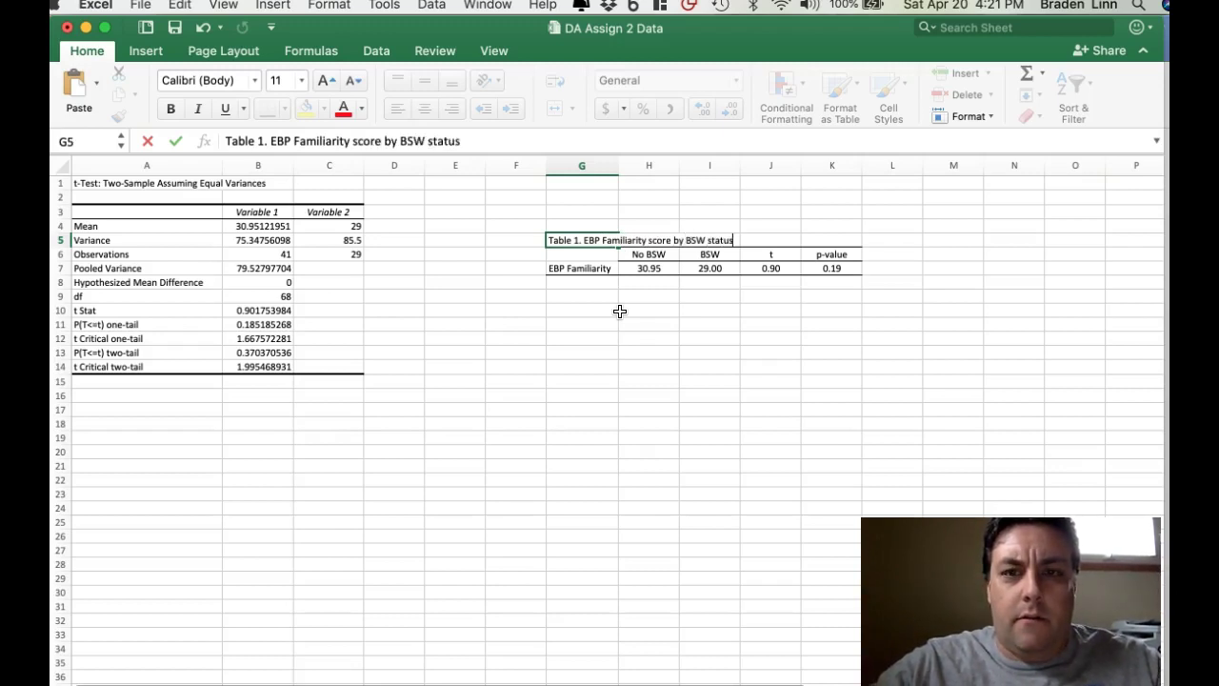
{"action": "type", "text": " (n=70)"}
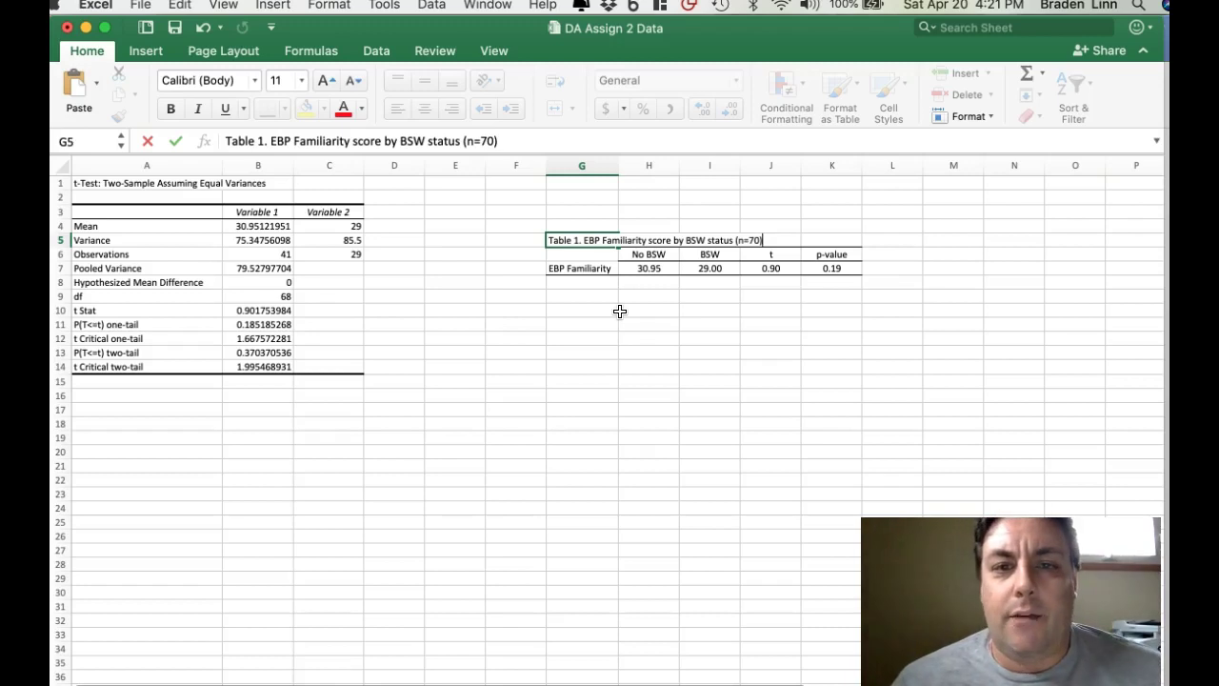
{"action": "left_click", "coordinate": [623, 339]}
Copy the titled summary table, cells G5 to K7.
{"action": "left_click_drag", "start_coordinate": [573, 242], "coordinate": [825, 272]}
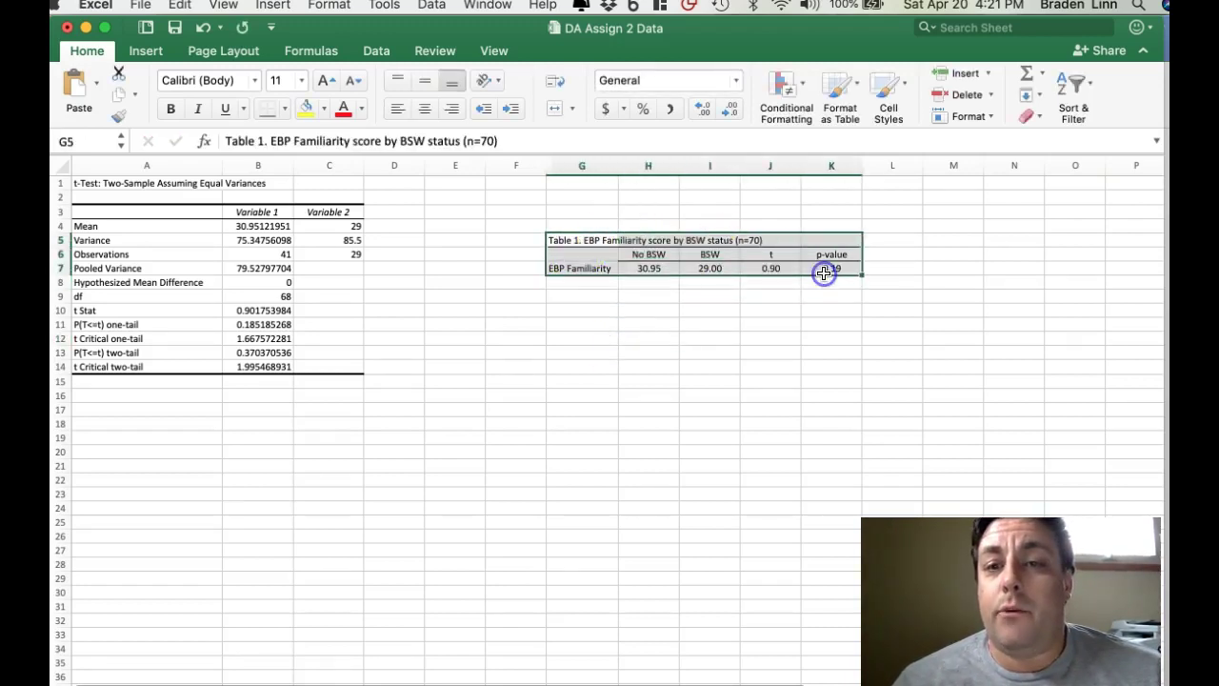
{"action": "right_click", "coordinate": [684, 254]}
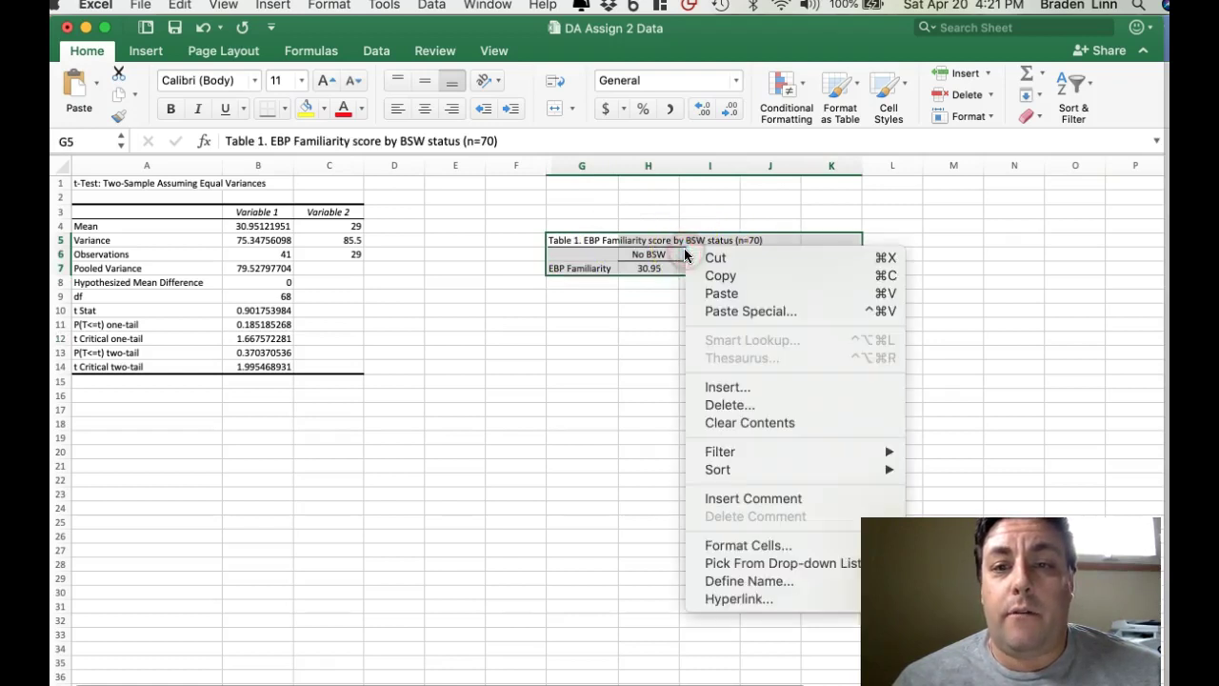
{"action": "left_click", "coordinate": [716, 275]}
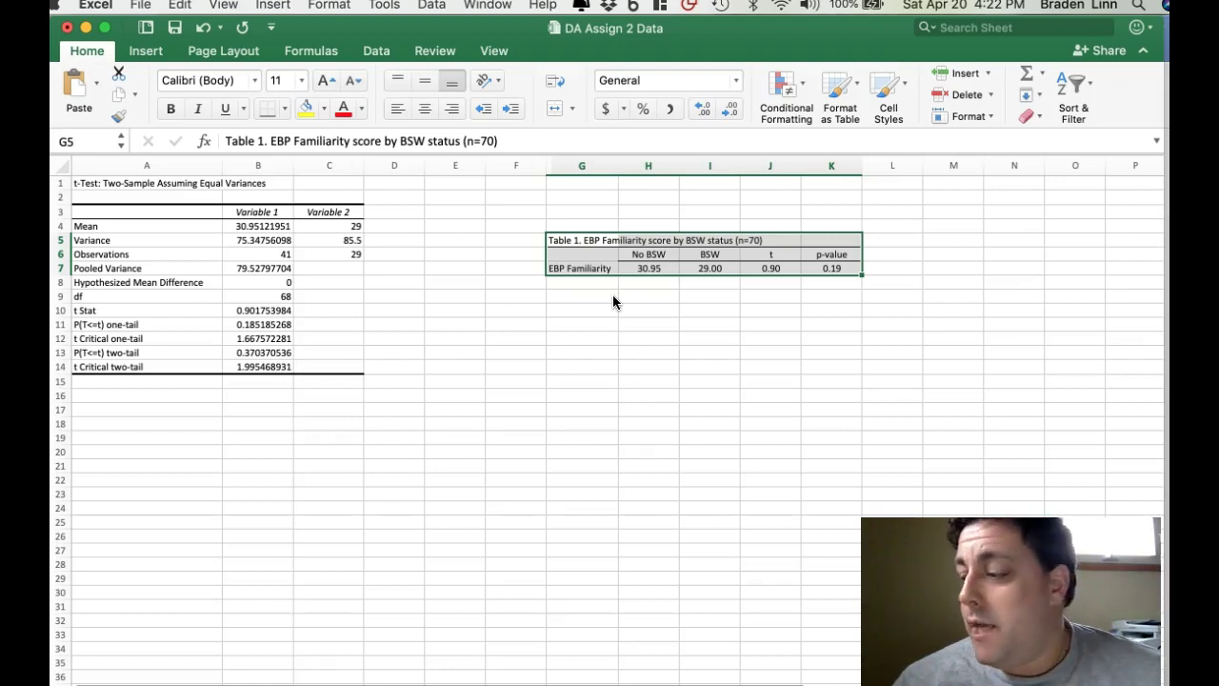
Switch to the PowerPoint presentation and read the Correlation coefficient slide.
{"action": "left_click", "coordinate": [596, 341]}
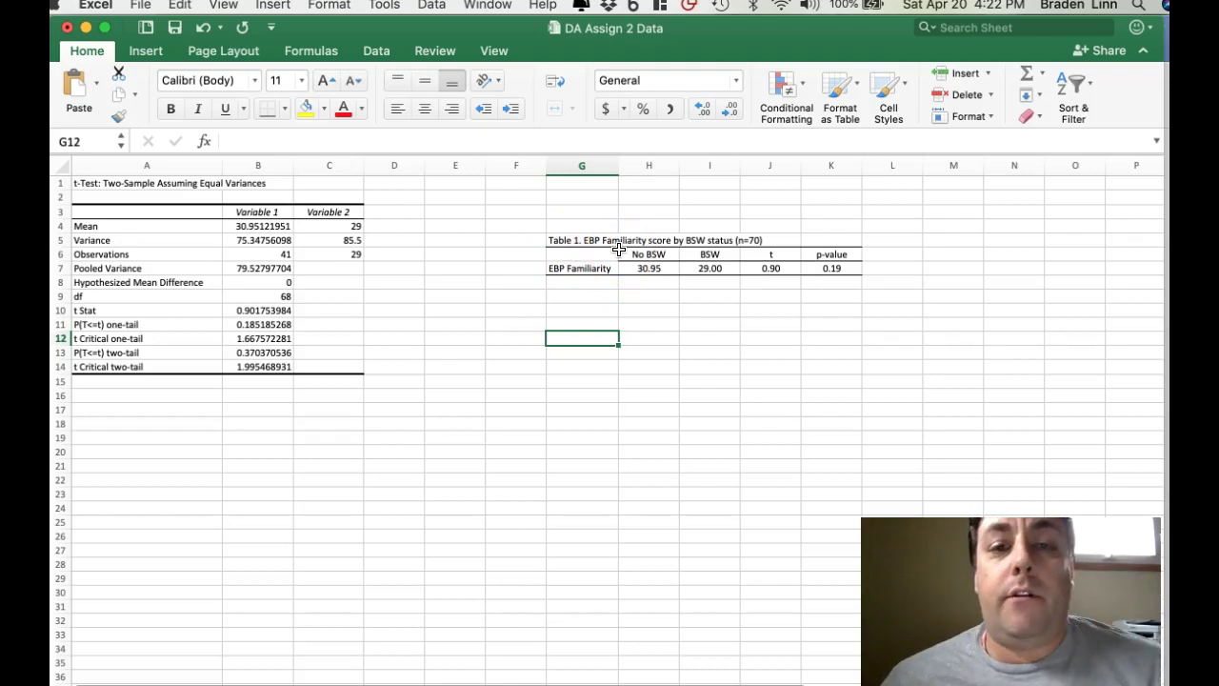
{"action": "left_click", "coordinate": [563, 284]}
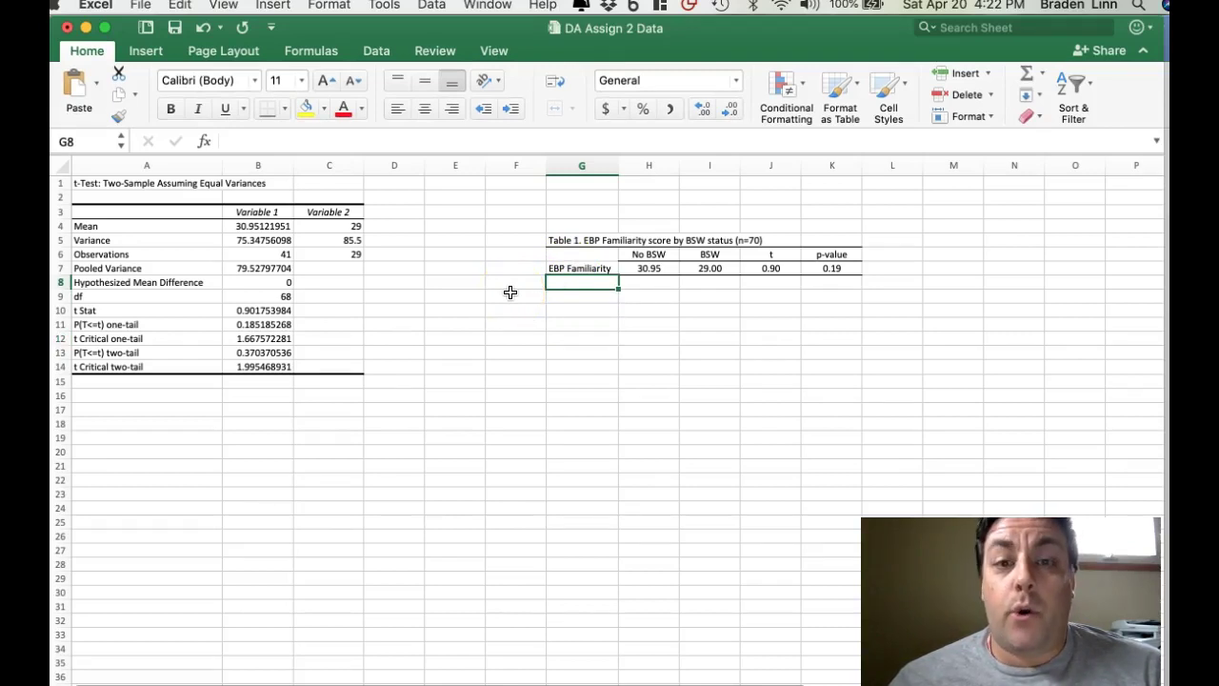
{"action": "left_click", "coordinate": [565, 296]}
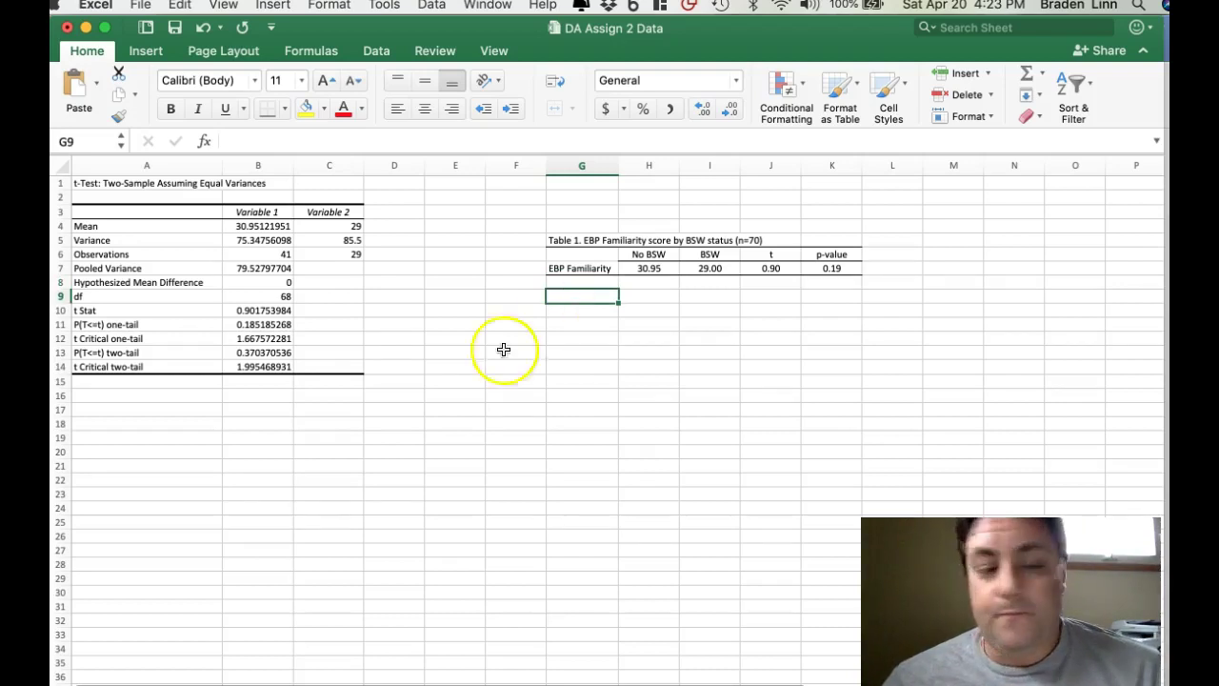
{"action": "left_click", "coordinate": [101, 672]}
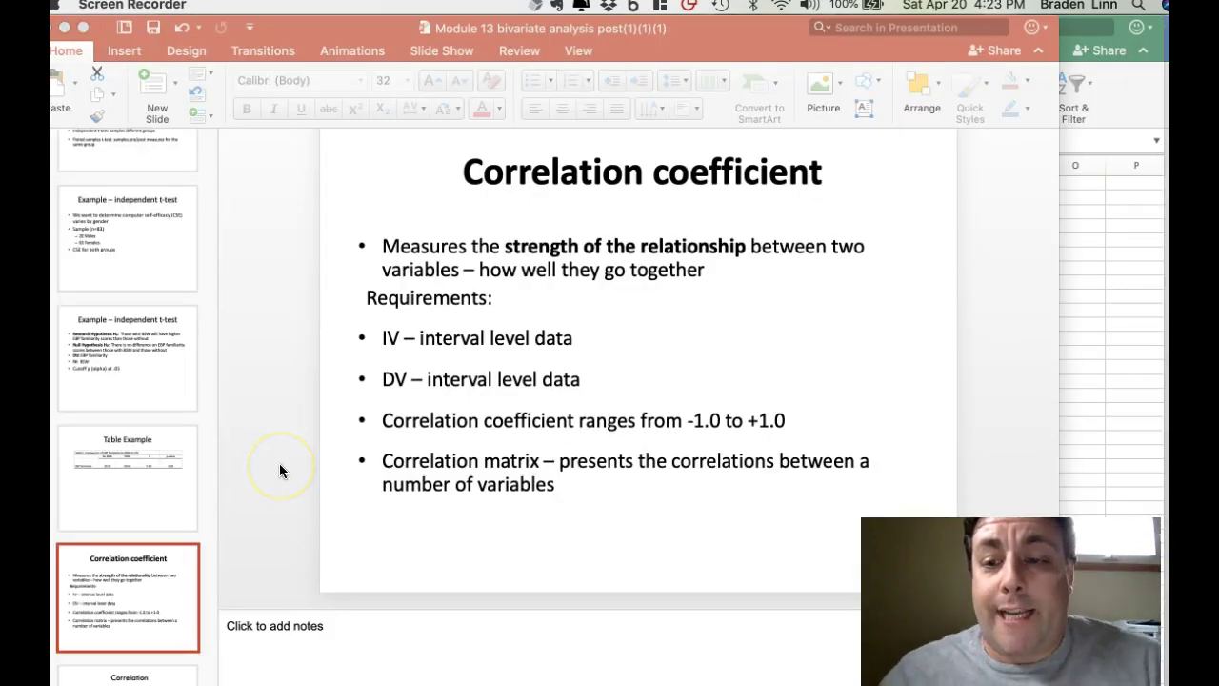
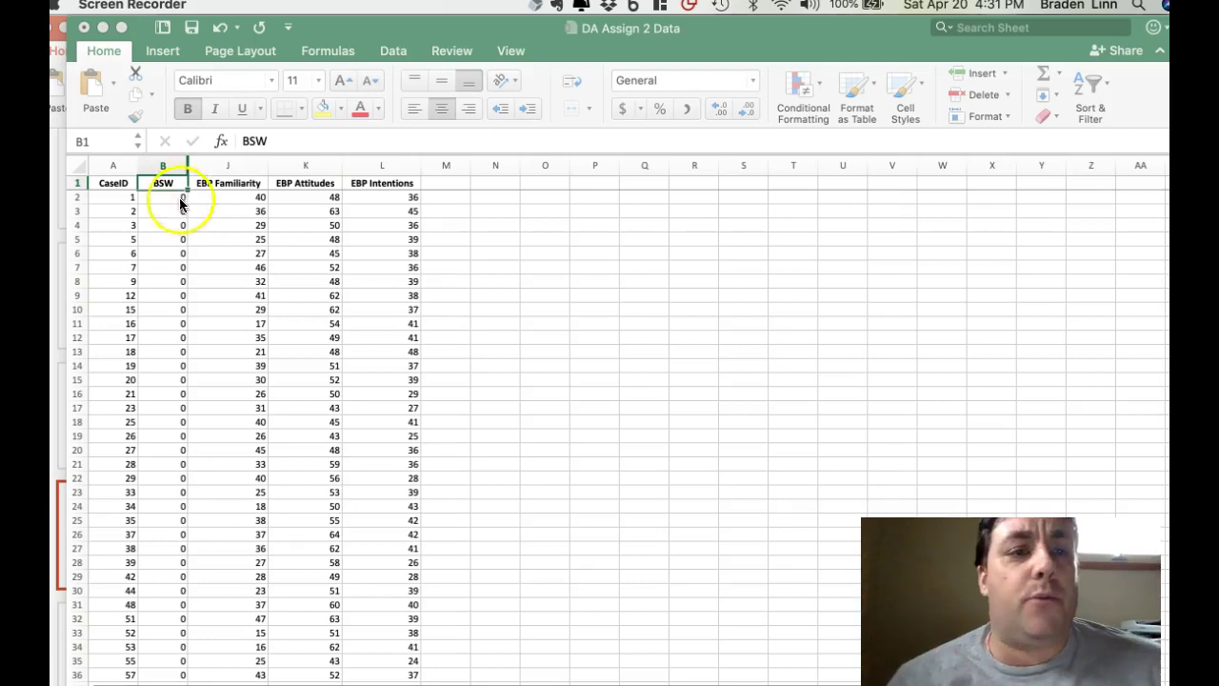
Return to the Excel data sheet and unhide the columns between BSW and EBP Familiarity.
{"action": "left_click", "coordinate": [184, 267]}
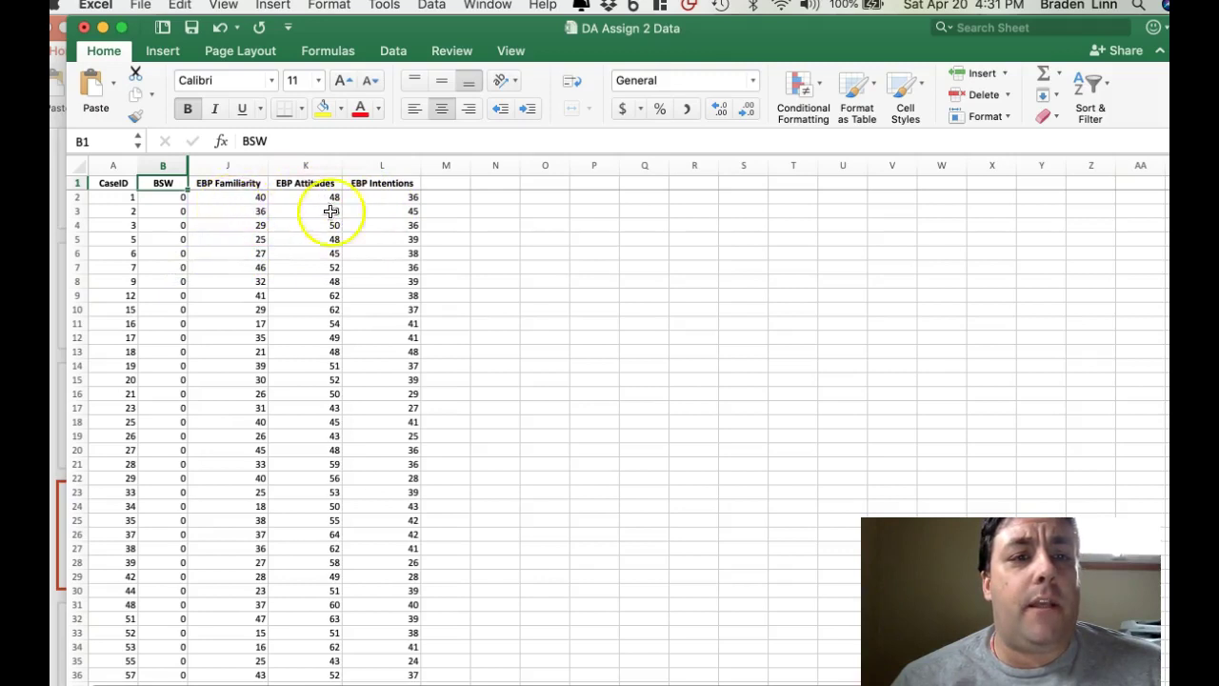
{"action": "left_click_drag", "start_coordinate": [175, 169], "coordinate": [196, 166]}
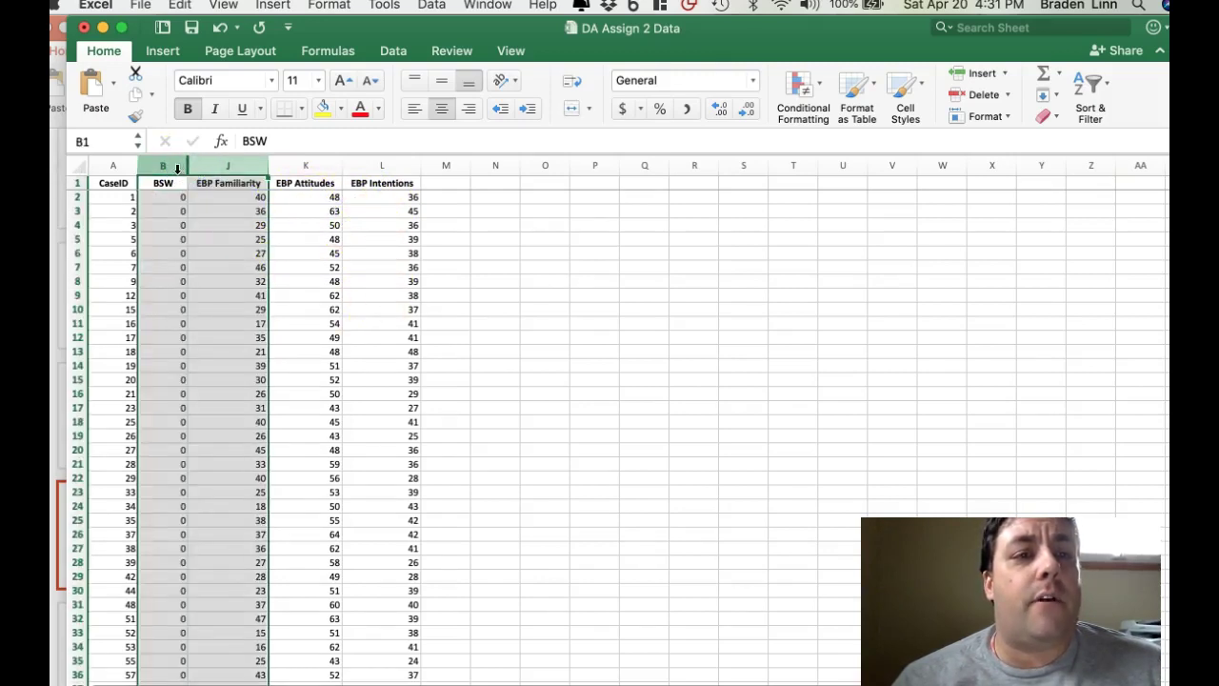
{"action": "right_click", "coordinate": [176, 167]}
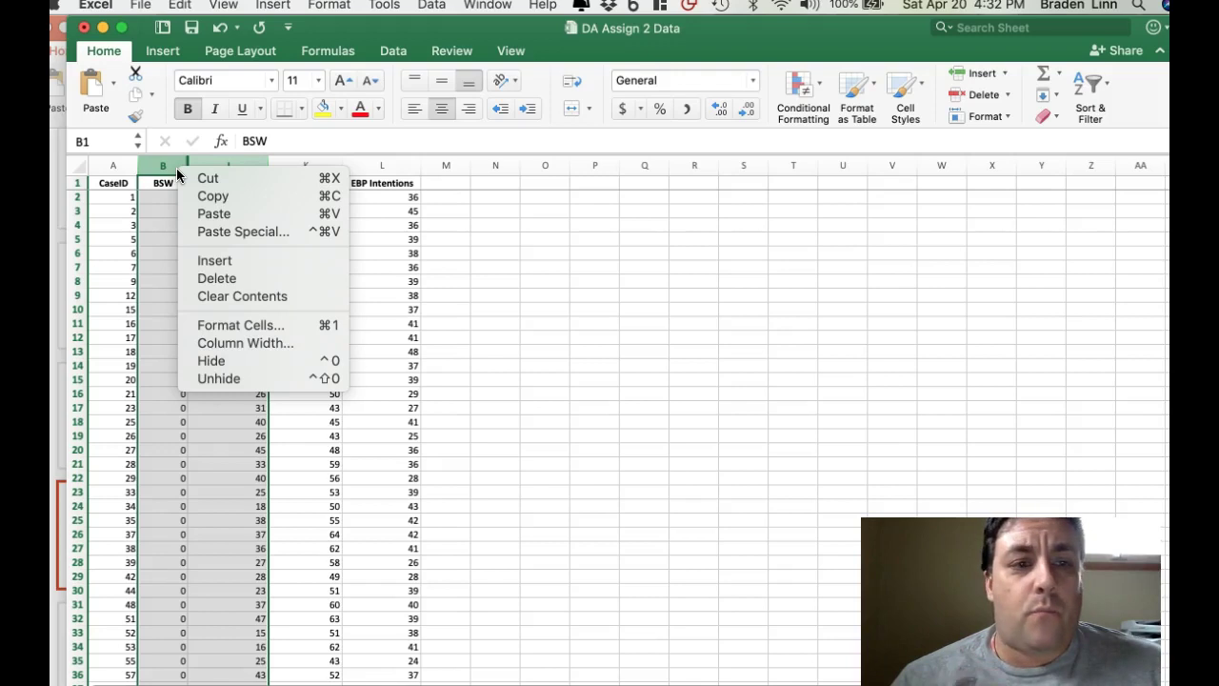
{"action": "left_click", "coordinate": [195, 372]}
{"action": "left_click", "coordinate": [435, 322]}
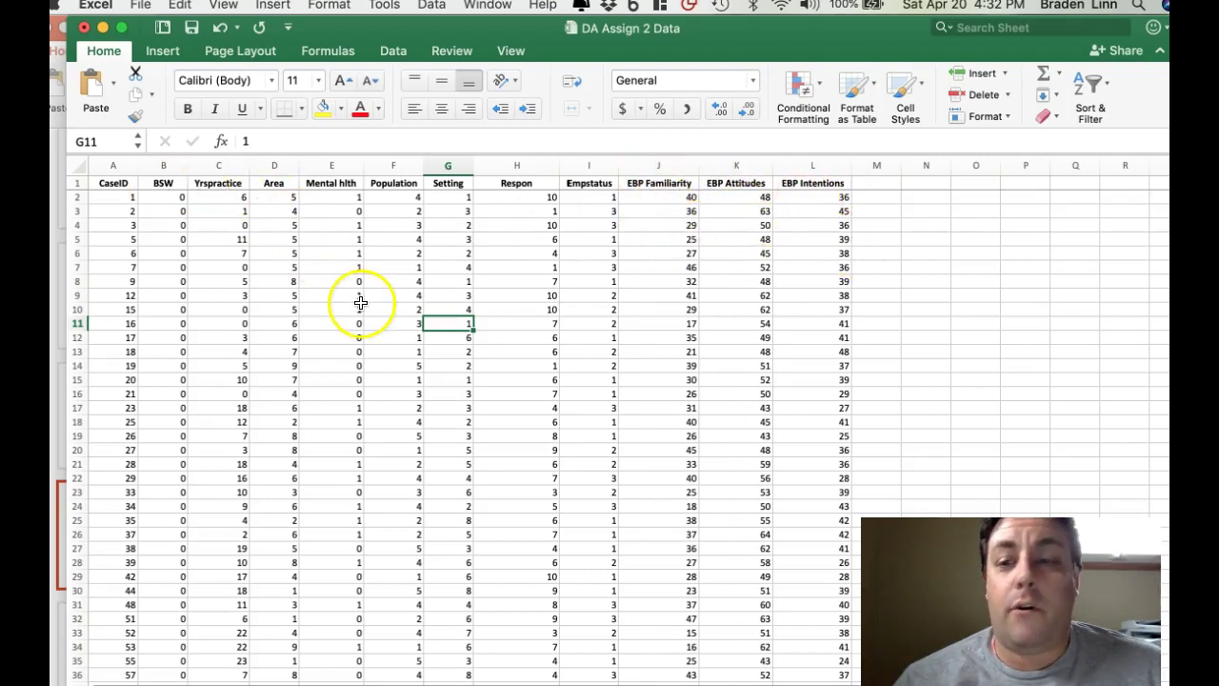
Copy the Yrspractice column C into empty column M, beside EBP Intentions.
{"action": "left_click", "coordinate": [212, 166]}
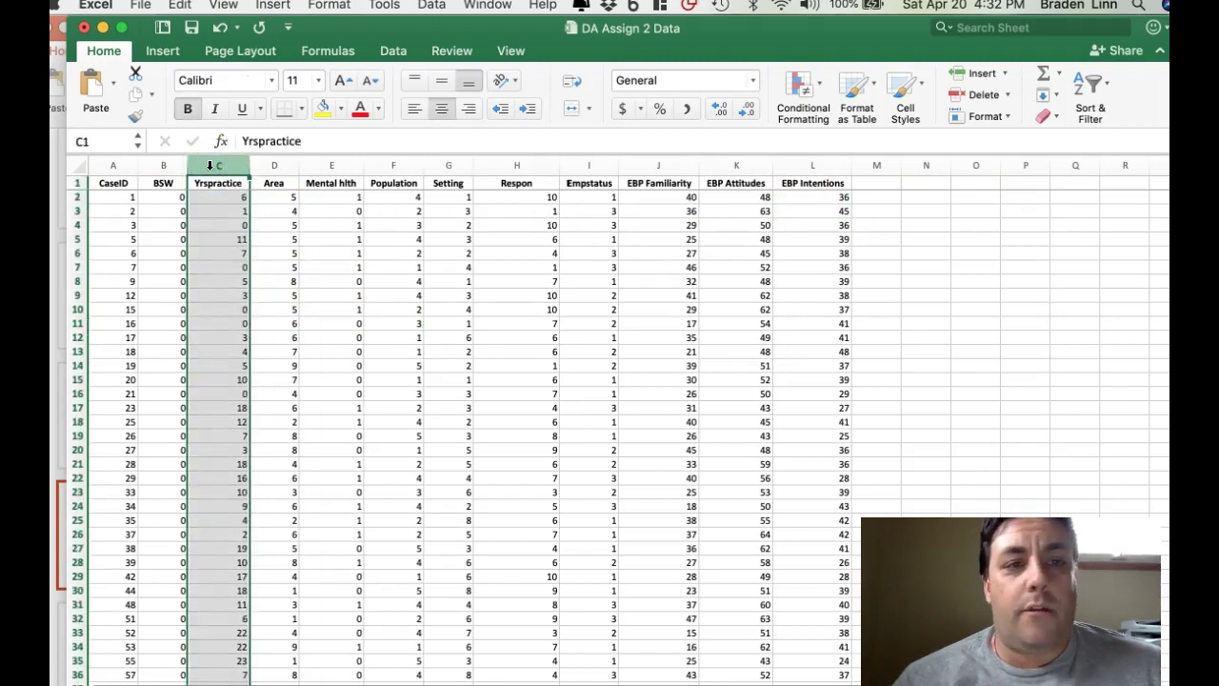
{"action": "right_click", "coordinate": [210, 166]}
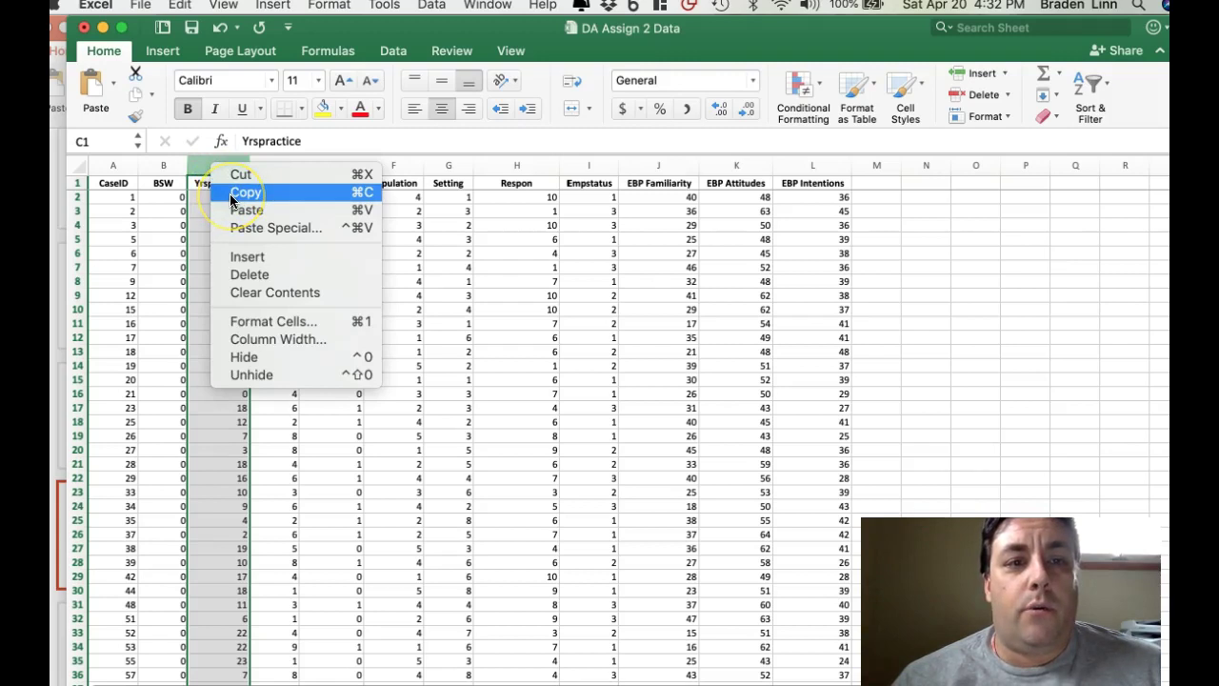
{"action": "left_click", "coordinate": [231, 195]}
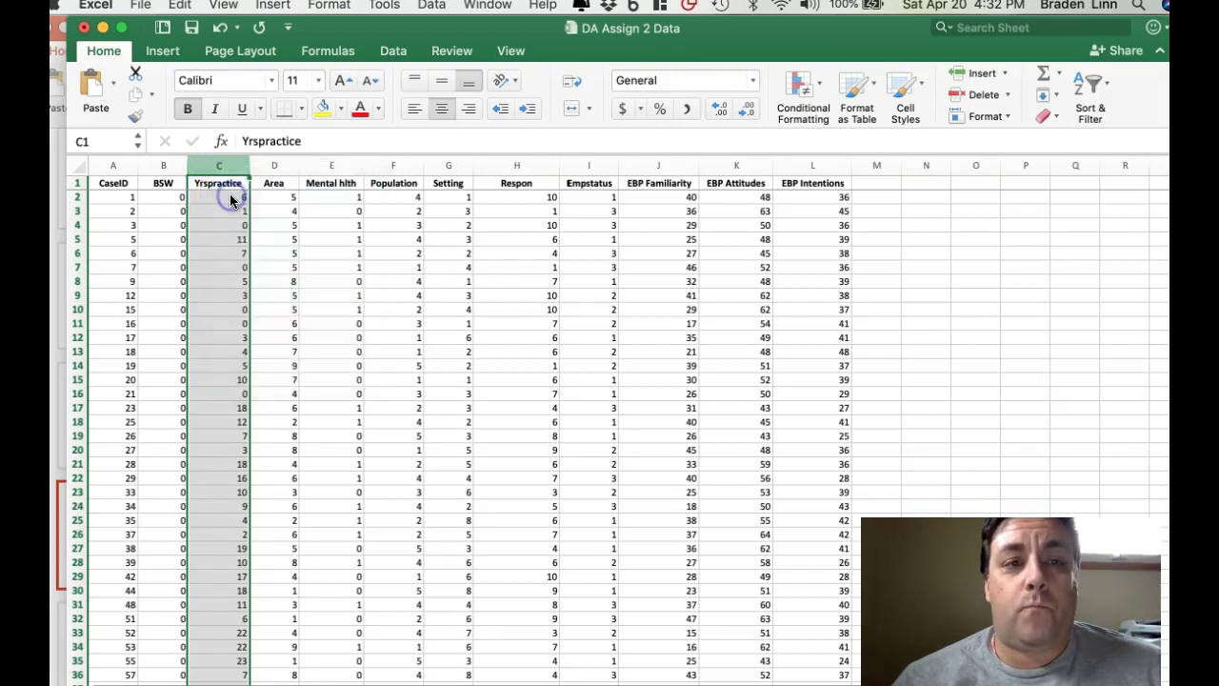
{"action": "left_click", "coordinate": [876, 167]}
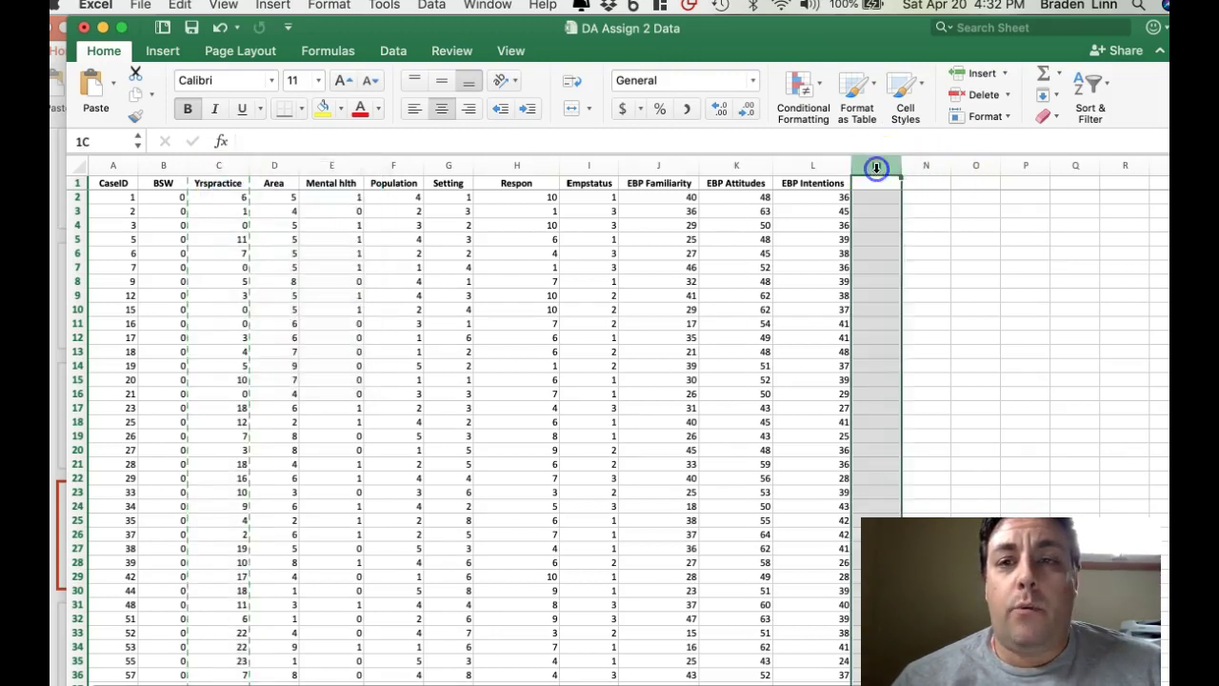
{"action": "right_click", "coordinate": [875, 167]}
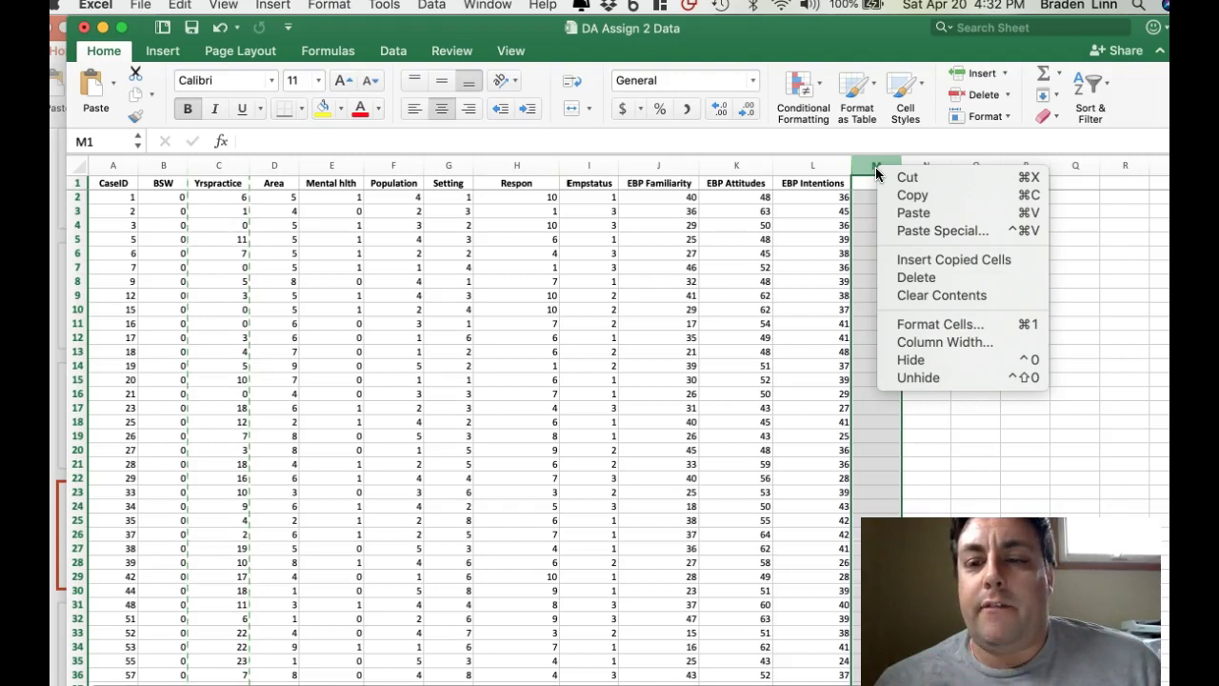
{"action": "left_click", "coordinate": [883, 212]}
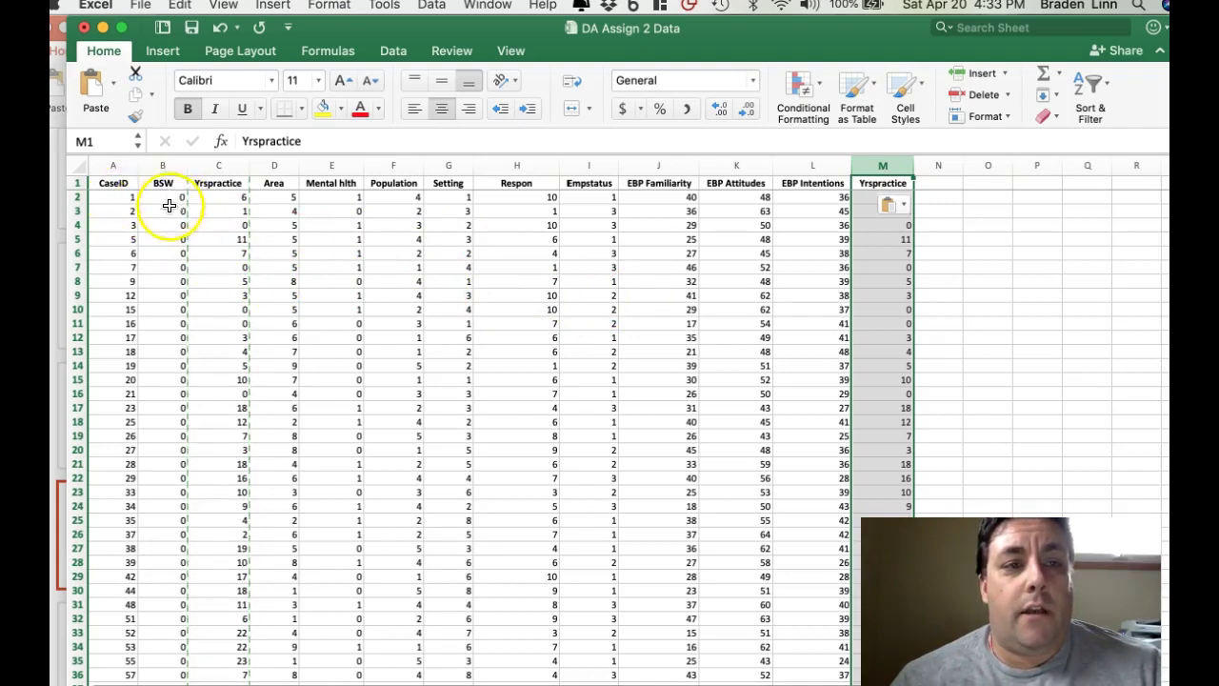
Sort the data by CaseID in ascending order.
{"action": "left_click", "coordinate": [117, 185]}
{"action": "right_click", "coordinate": [116, 184]}
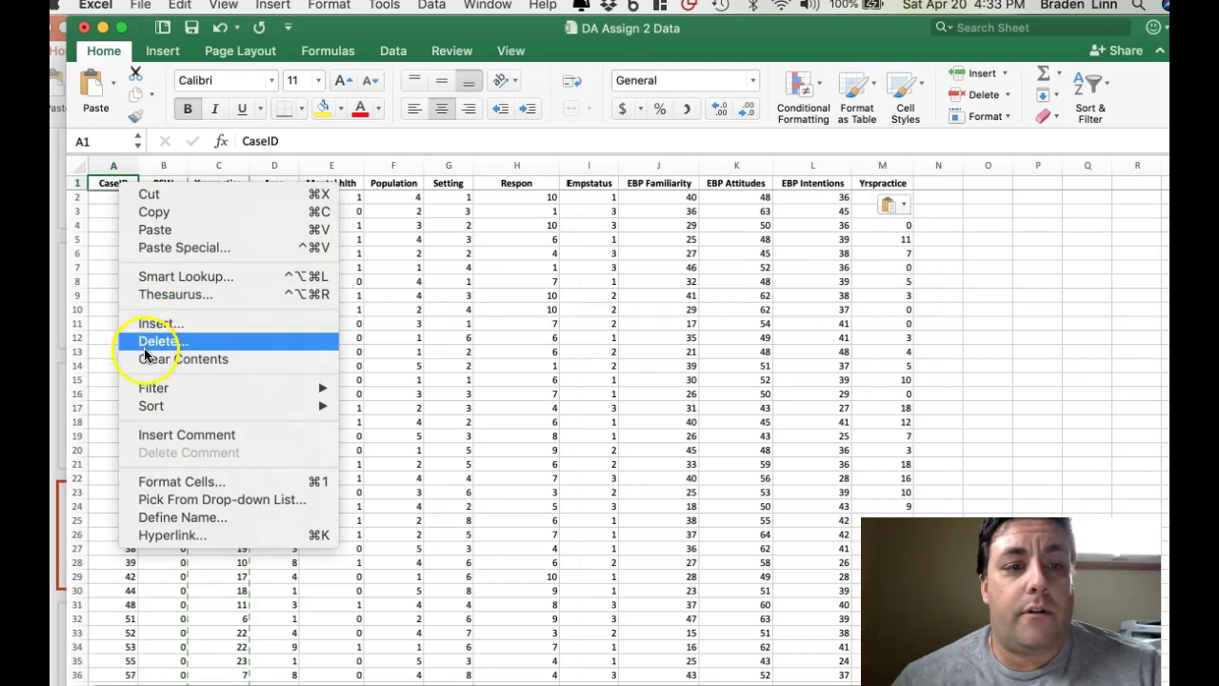
{"action": "left_click", "coordinate": [417, 374]}
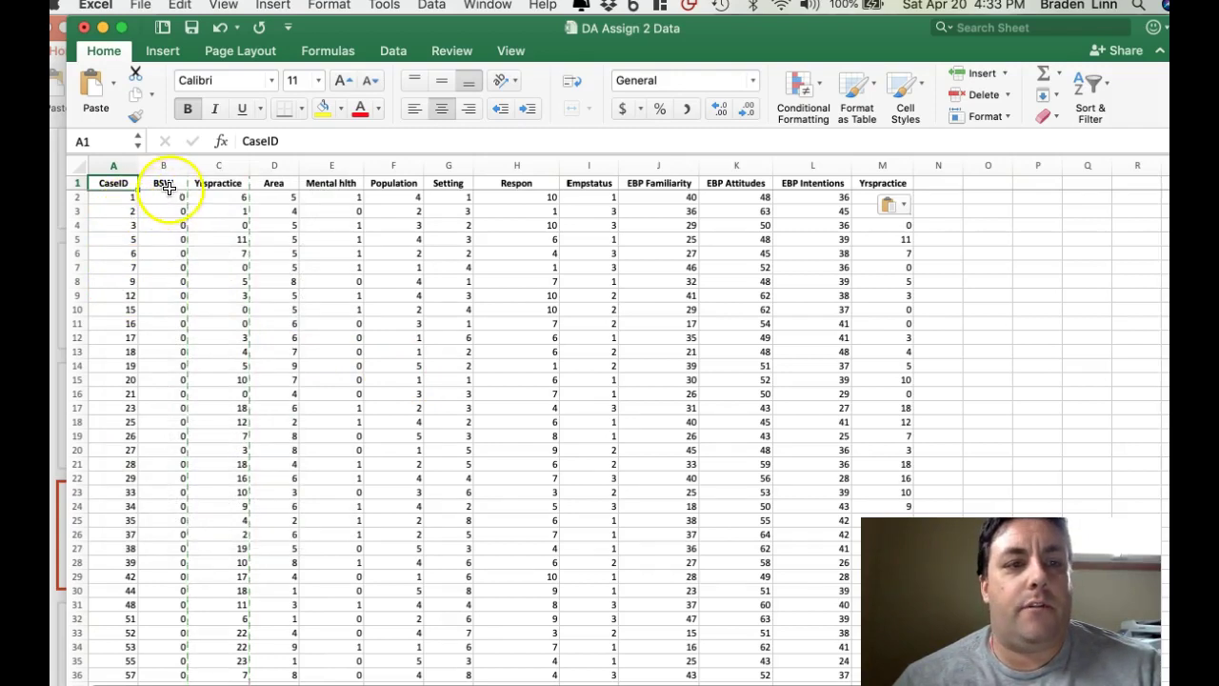
{"action": "right_click", "coordinate": [102, 182]}
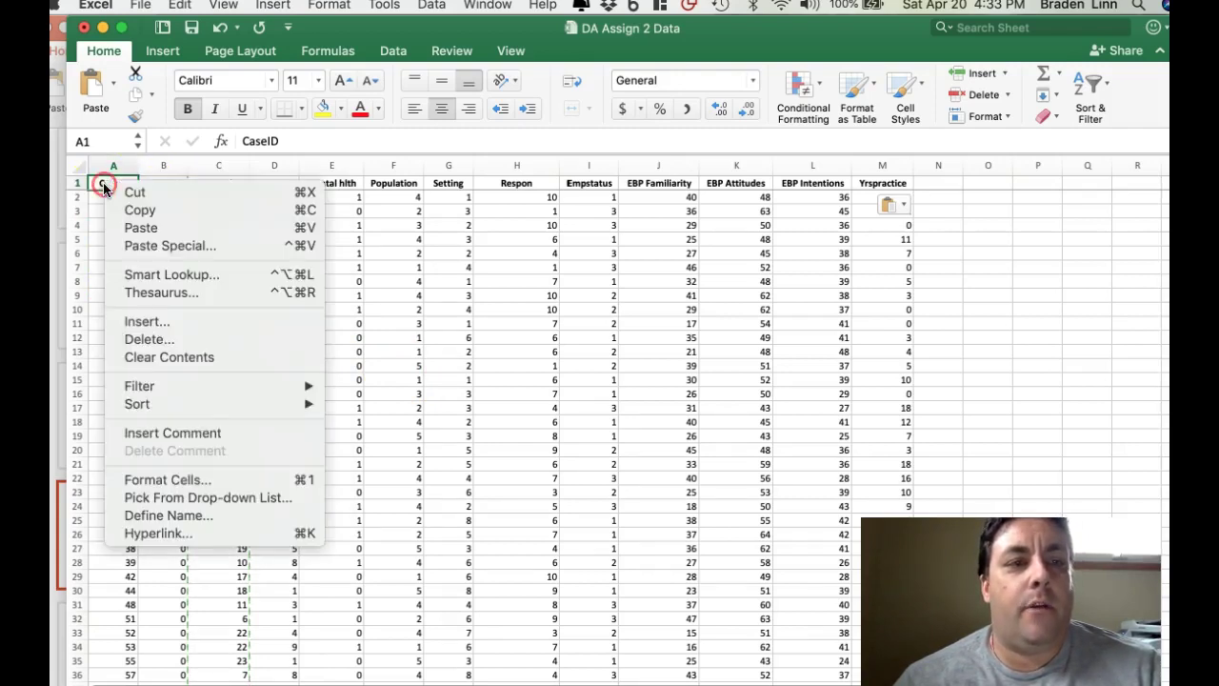
{"action": "mouse_move", "coordinate": [133, 404]}
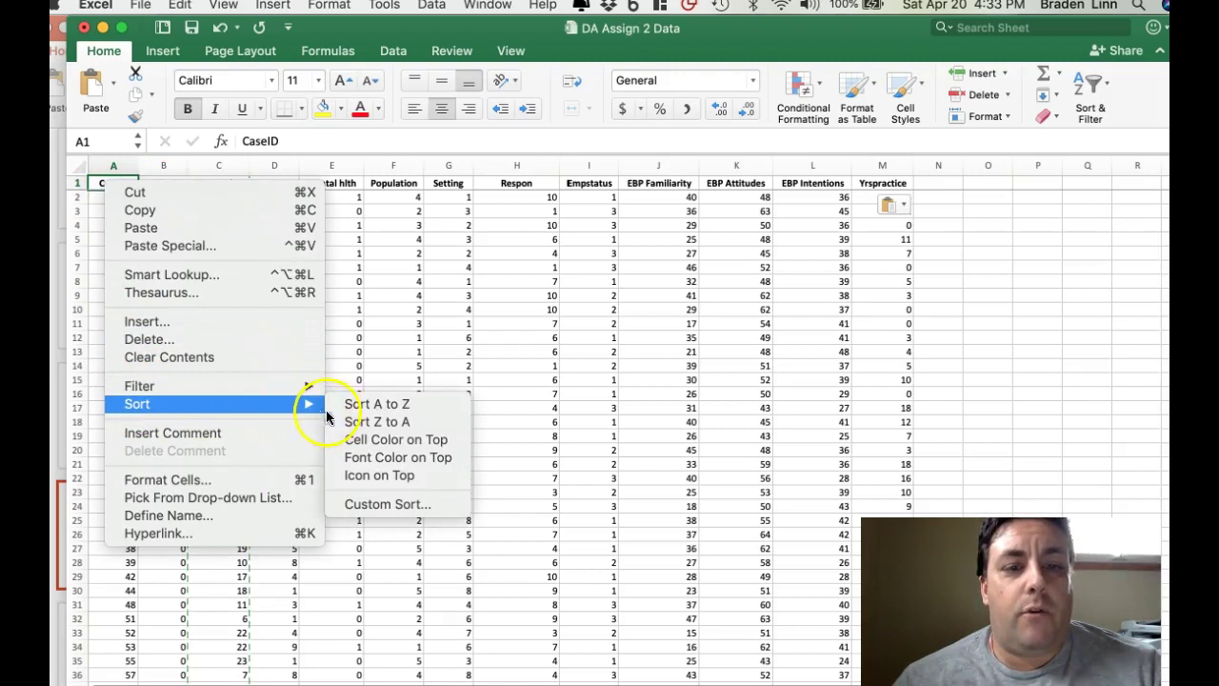
{"action": "left_click", "coordinate": [366, 406]}
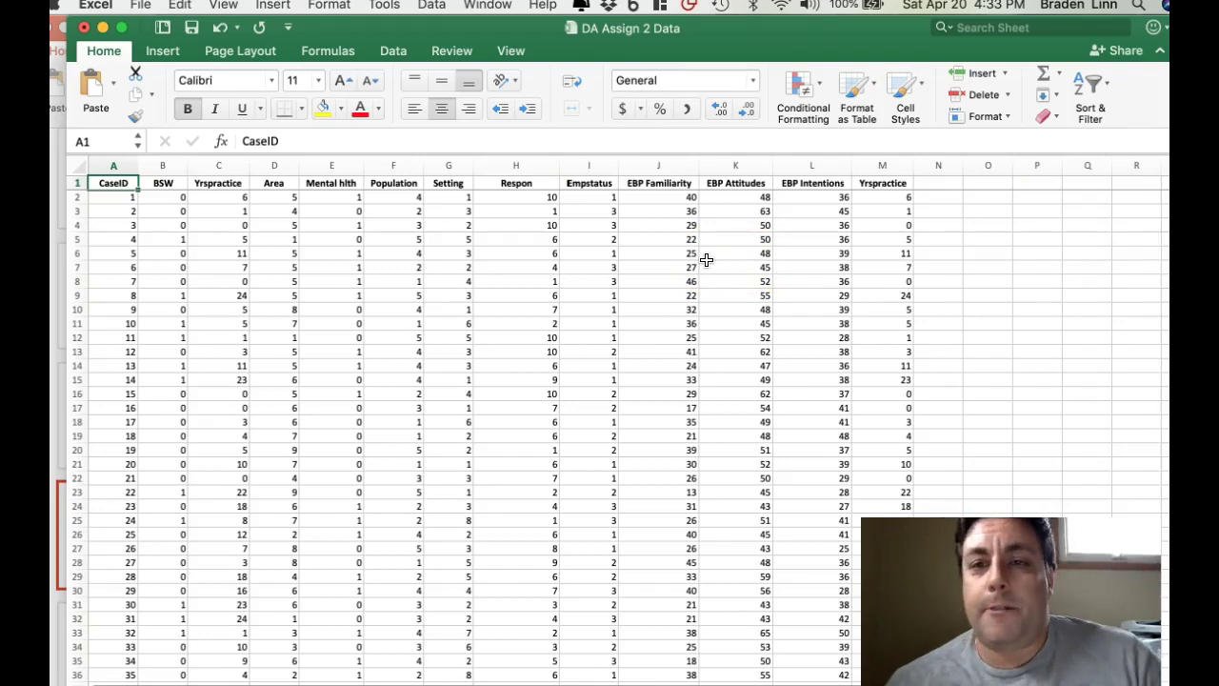
Check the sorted records down to the last case.
{"action": "scroll", "coordinate": [700, 260], "scroll_direction": "down", "scroll_amount": 5}
{"action": "scroll", "coordinate": [691, 260], "scroll_direction": "down", "scroll_amount": 10}
{"action": "scroll", "coordinate": [692, 260], "scroll_direction": "down", "scroll_amount": 2}
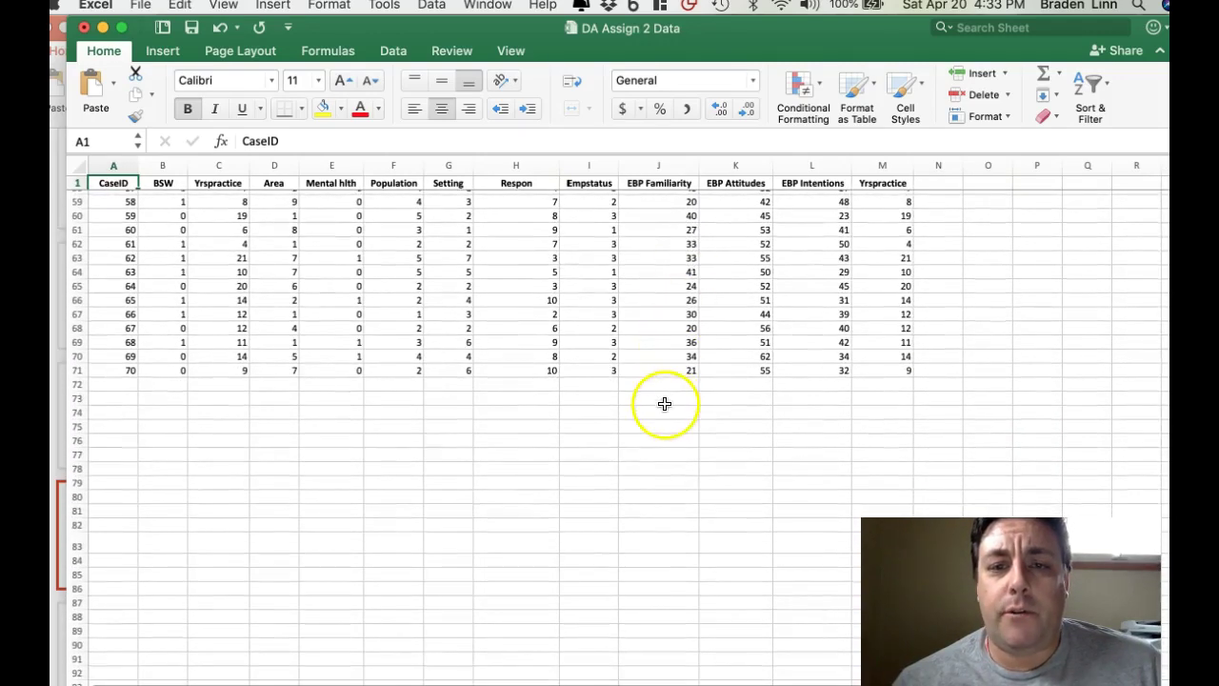
{"action": "scroll", "coordinate": [660, 370], "scroll_direction": "up", "scroll_amount": 4}
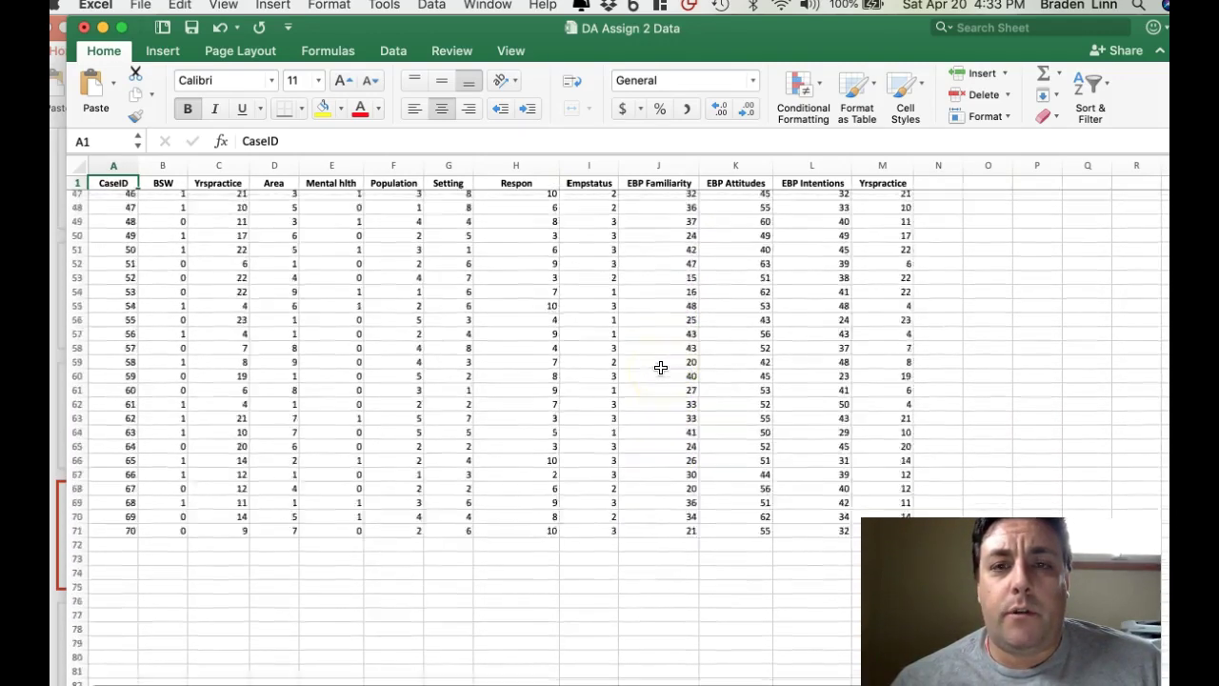
Enter the label "correlation of yrspractice and EBP Intentions" in cell K76, below the data.
{"action": "scroll", "coordinate": [660, 368], "scroll_direction": "up", "scroll_amount": 15}
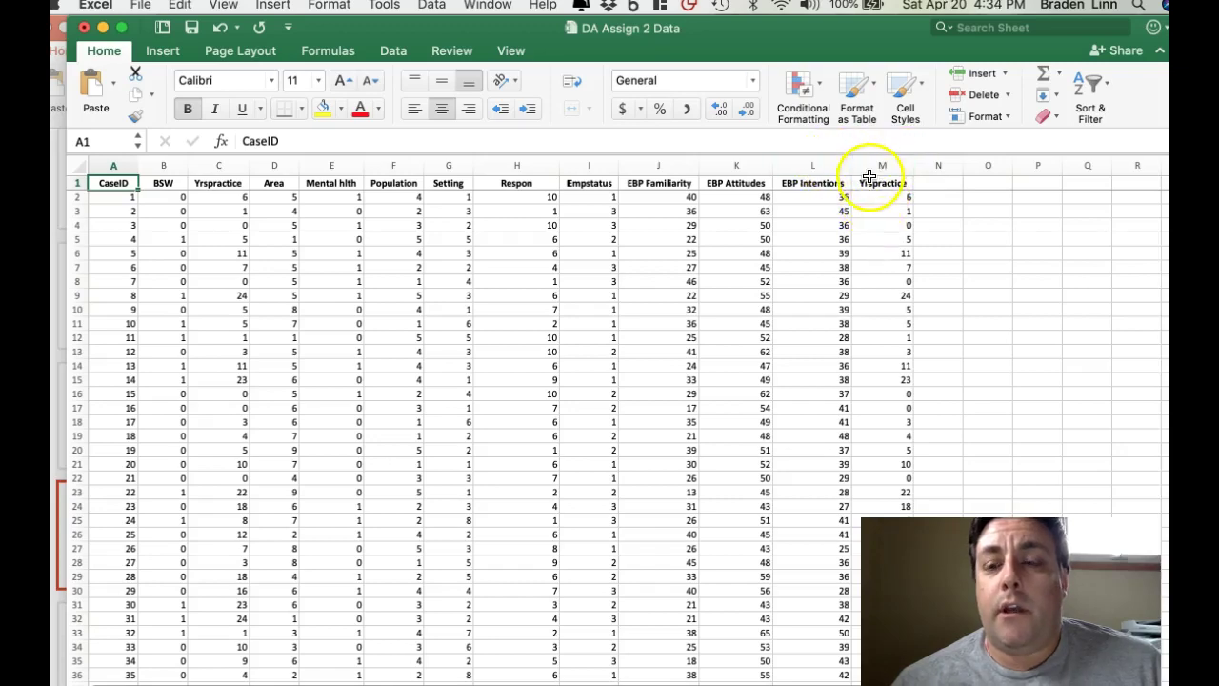
{"action": "scroll", "coordinate": [833, 229], "scroll_direction": "down", "scroll_amount": 20}
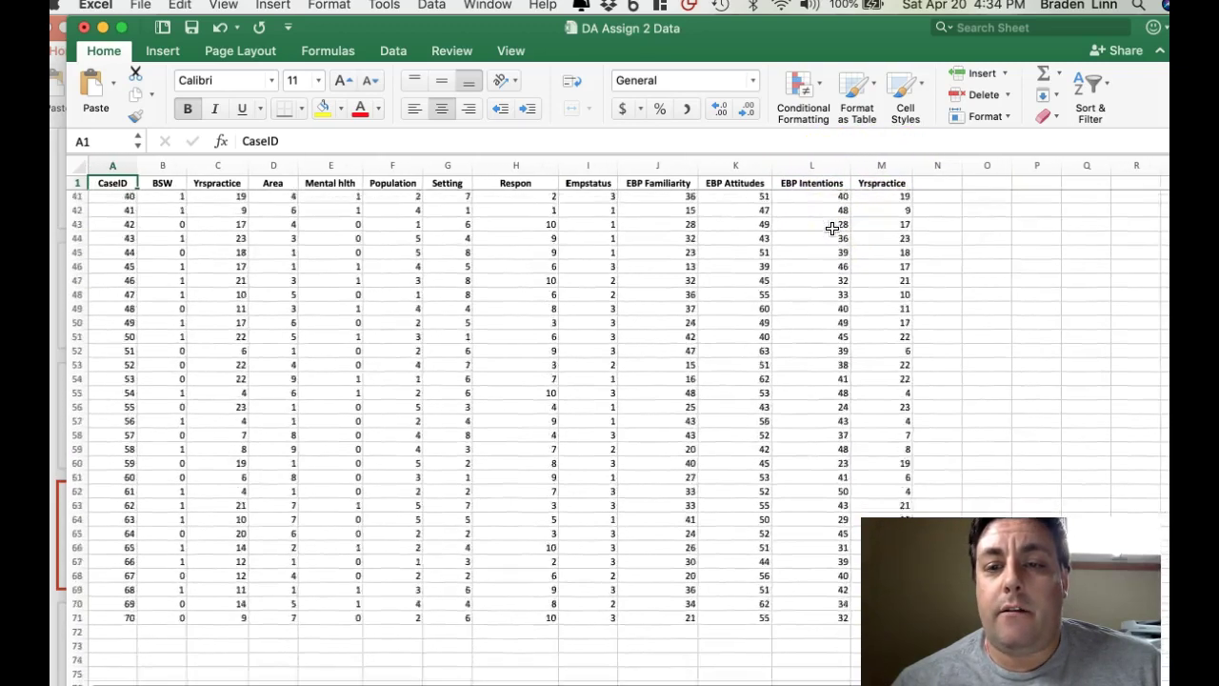
{"action": "scroll", "coordinate": [833, 228], "scroll_direction": "down", "scroll_amount": 2}
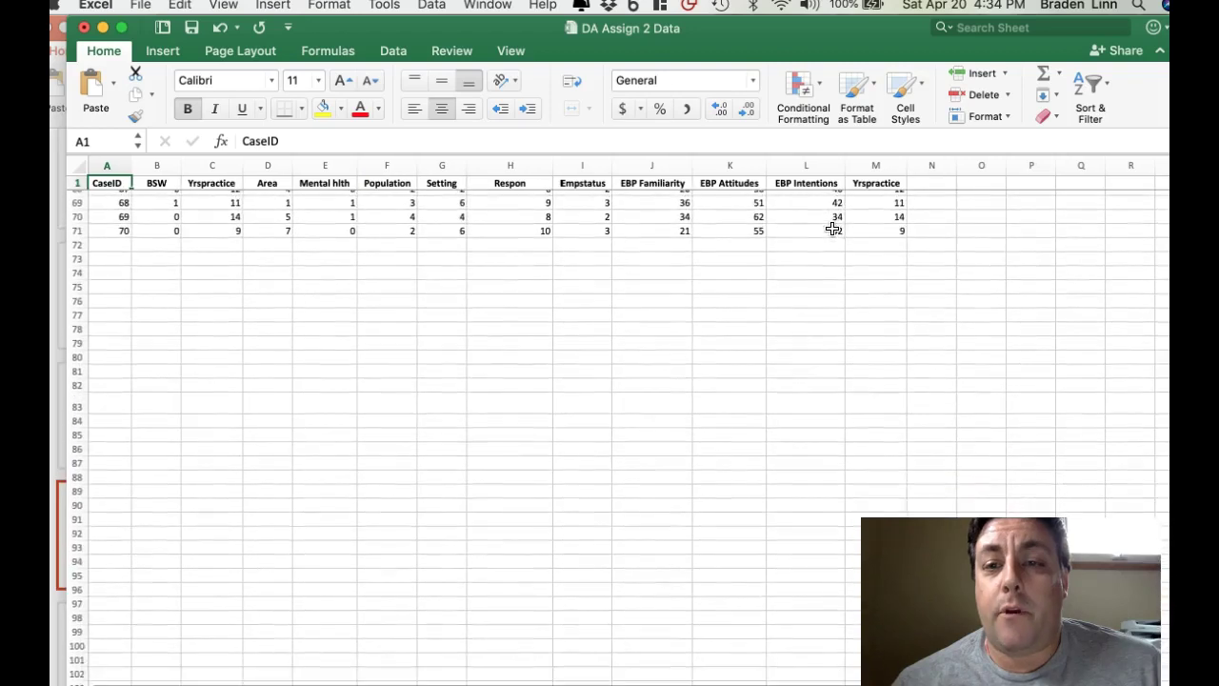
{"action": "left_click", "coordinate": [820, 301]}
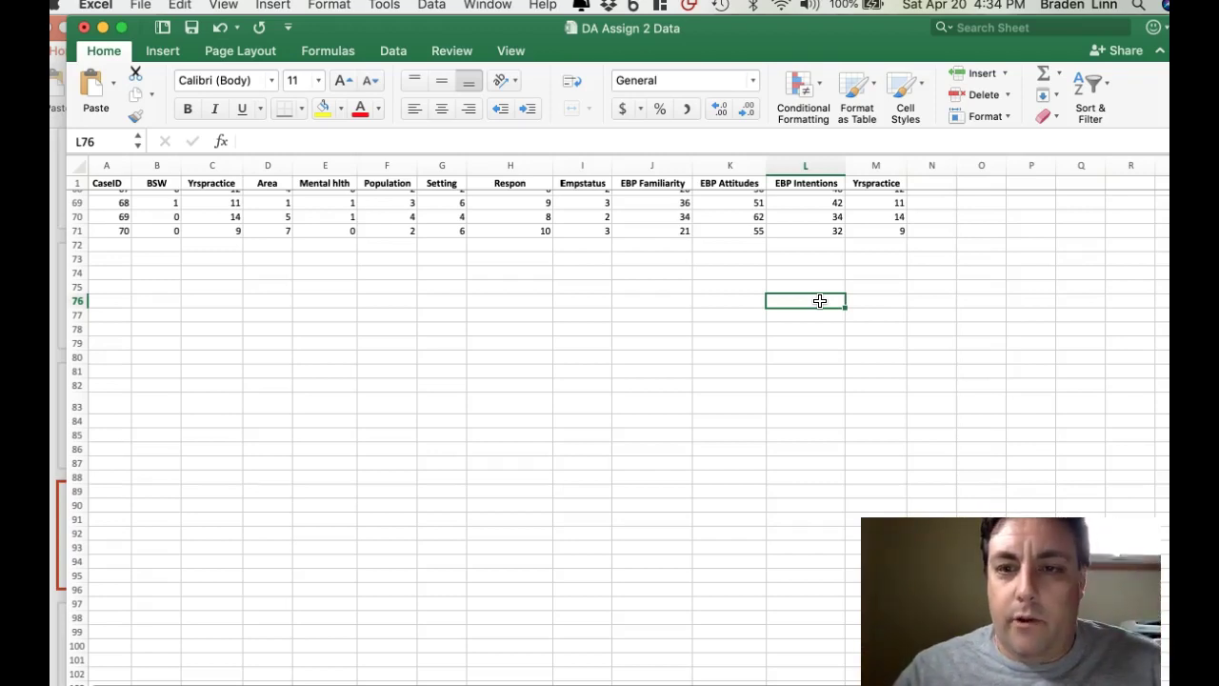
{"action": "key", "text": "Left"}
{"action": "type", "text": "c"}
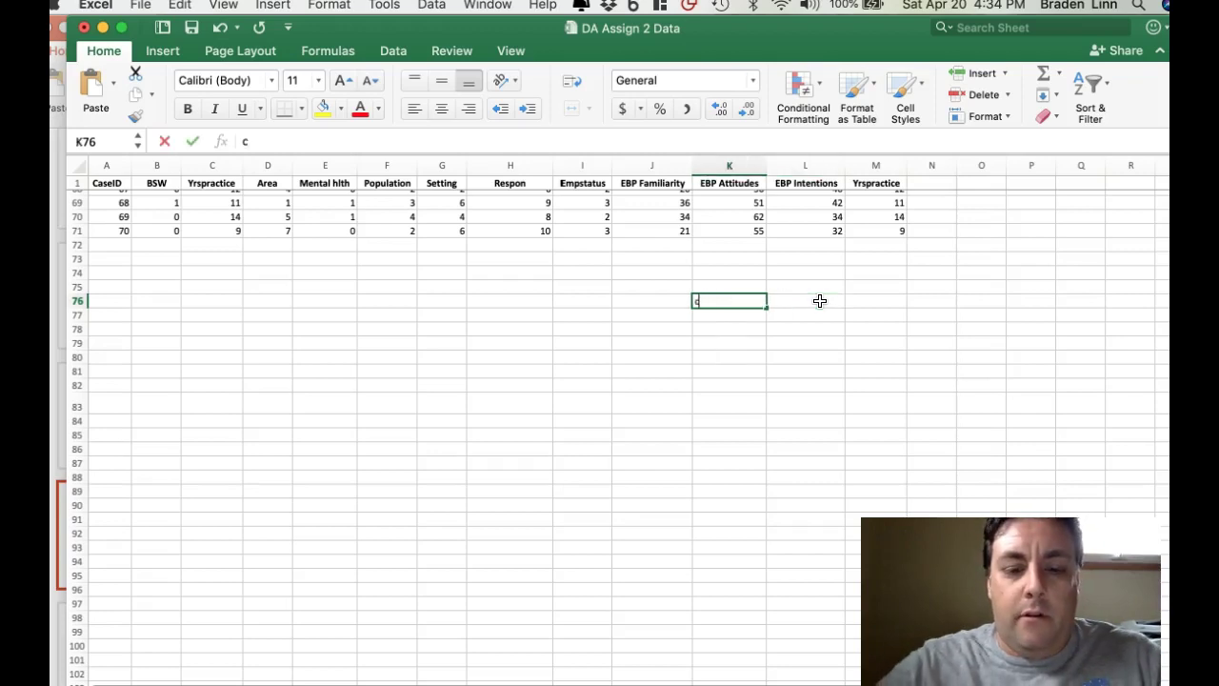
{"action": "type", "text": "orrelation"}
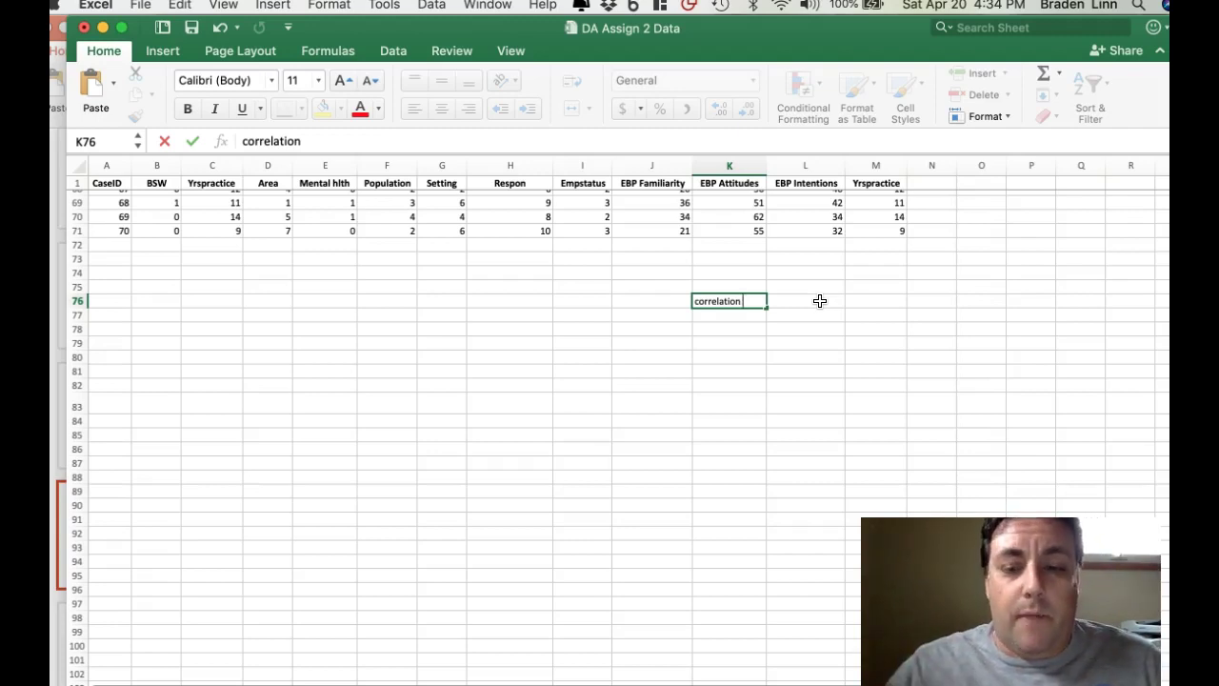
{"action": "type", "text": "of years"}
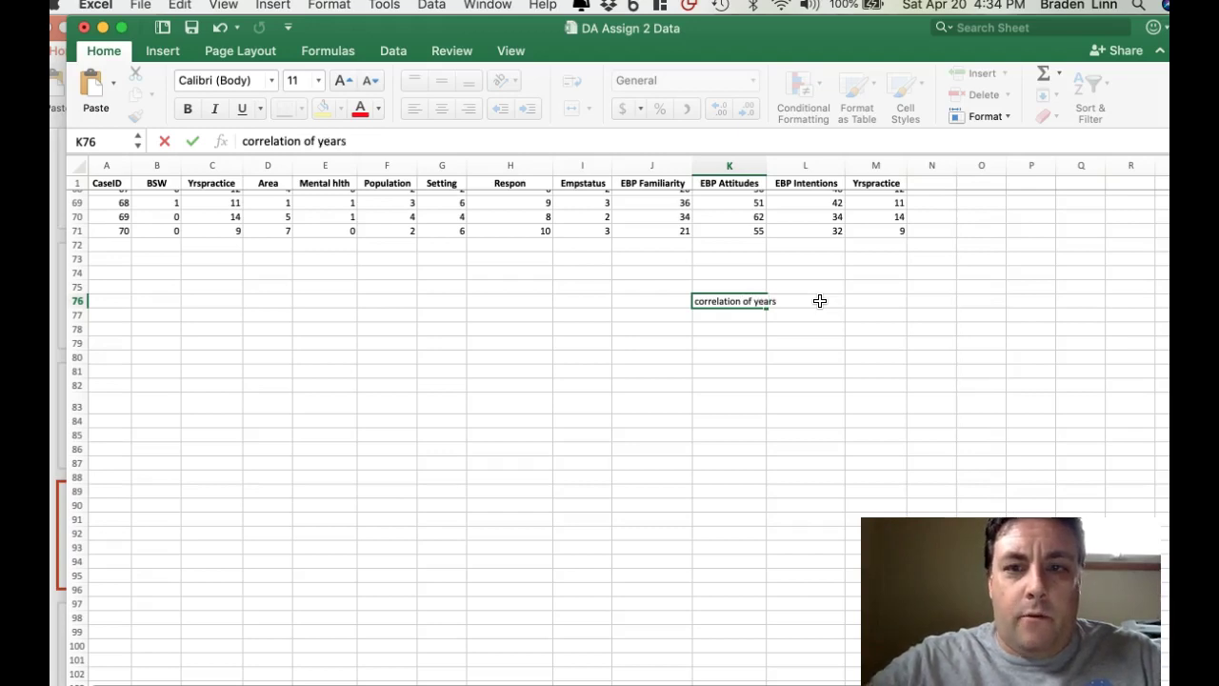
{"action": "key", "text": "BackSpace"}
{"action": "key", "text": "BackSpace"}
{"action": "key", "text": "BackSpace"}
{"action": "key", "text": "BackSpace"}
{"action": "type", "text": "rspractice"}
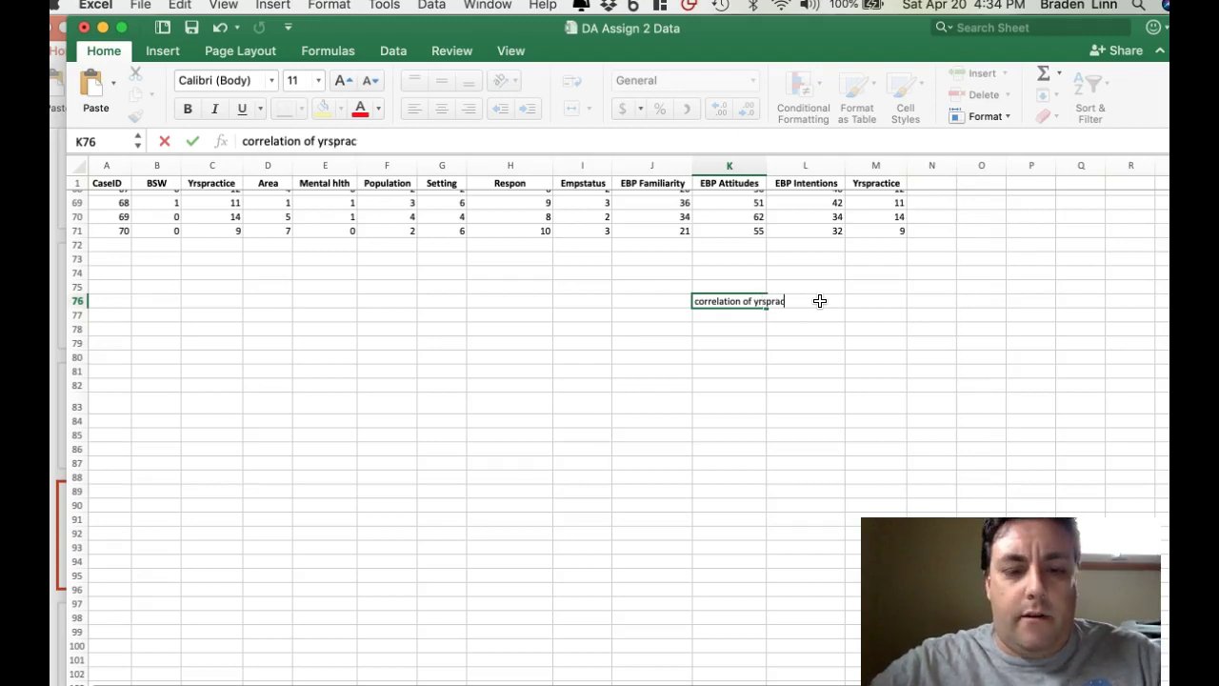
{"action": "key", "text": "BackSpace"}
{"action": "key", "text": "BackSpace"}
{"action": "type", "text": "ce"}
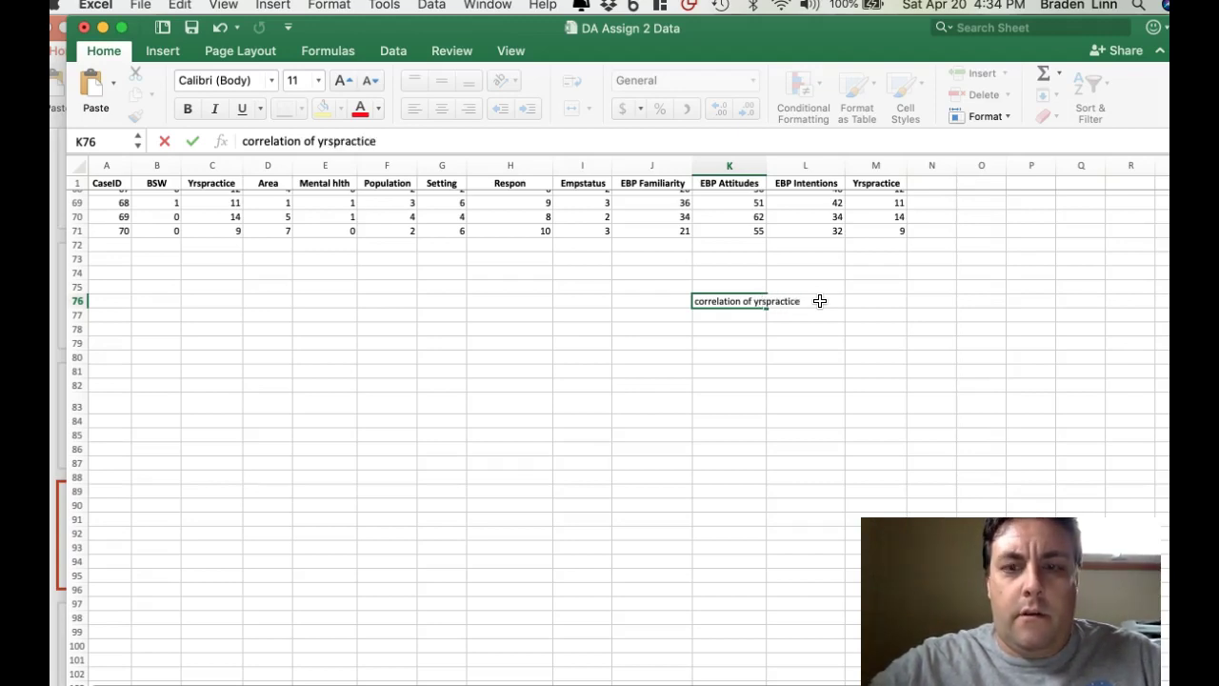
{"action": "type", "text": " and EBP"}
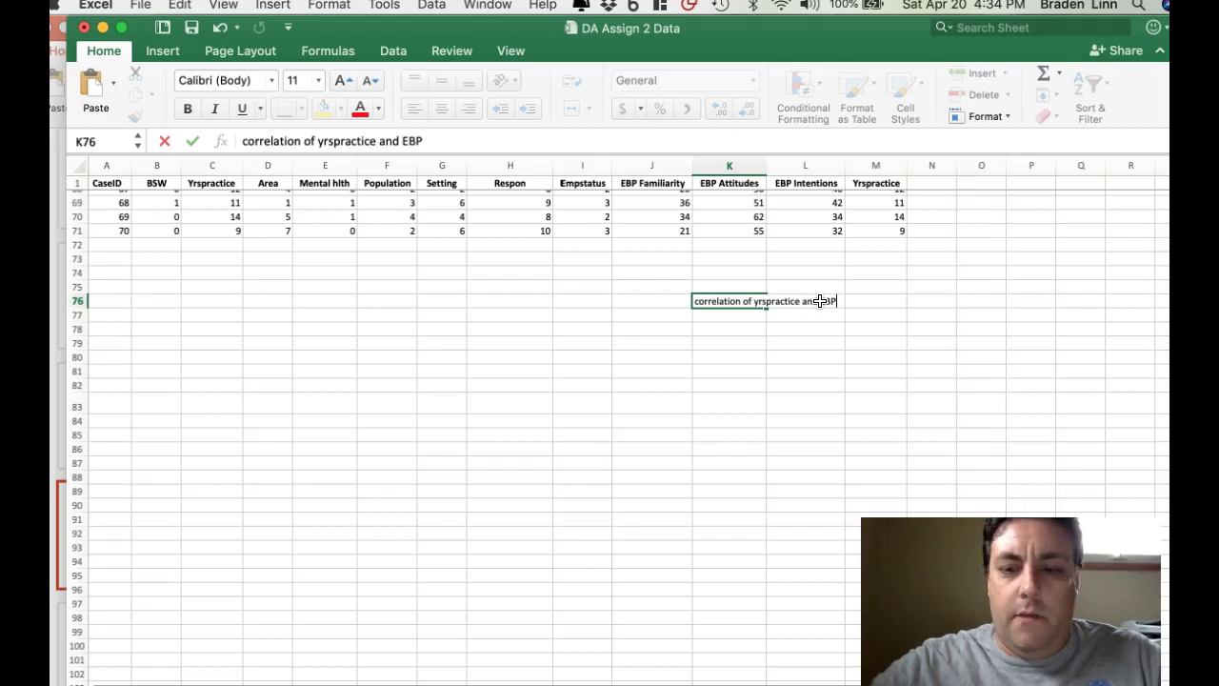
{"action": "type", "text": " Inte"}
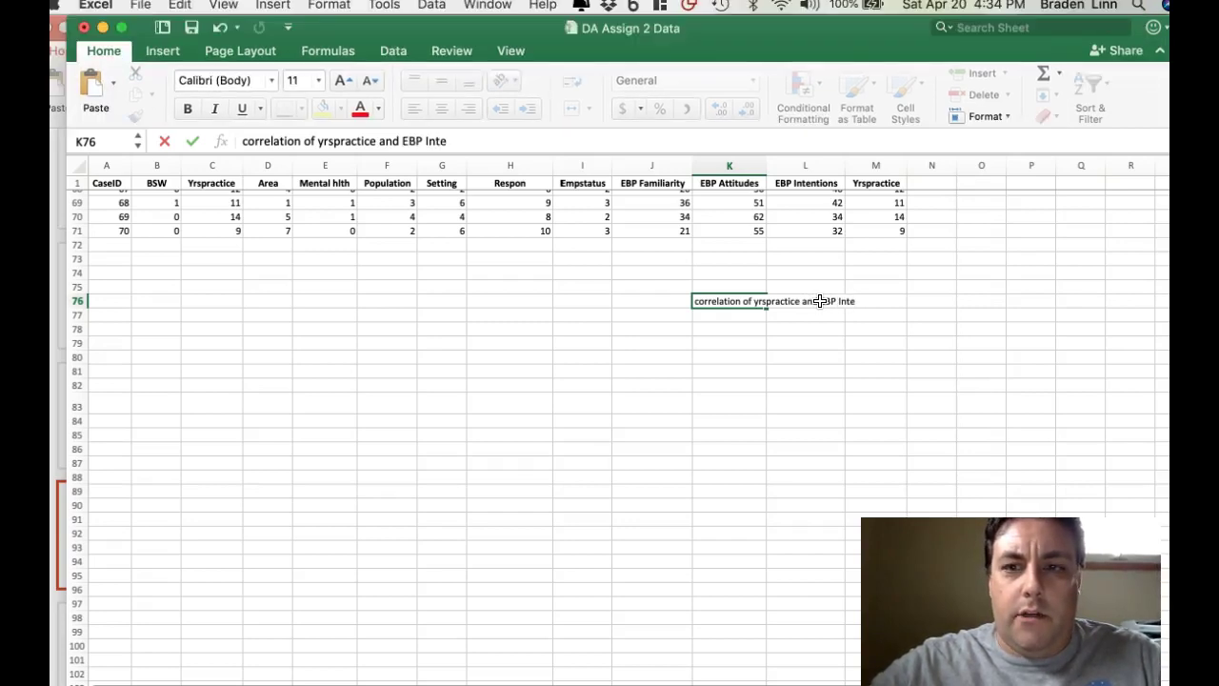
{"action": "type", "text": "ntions"}
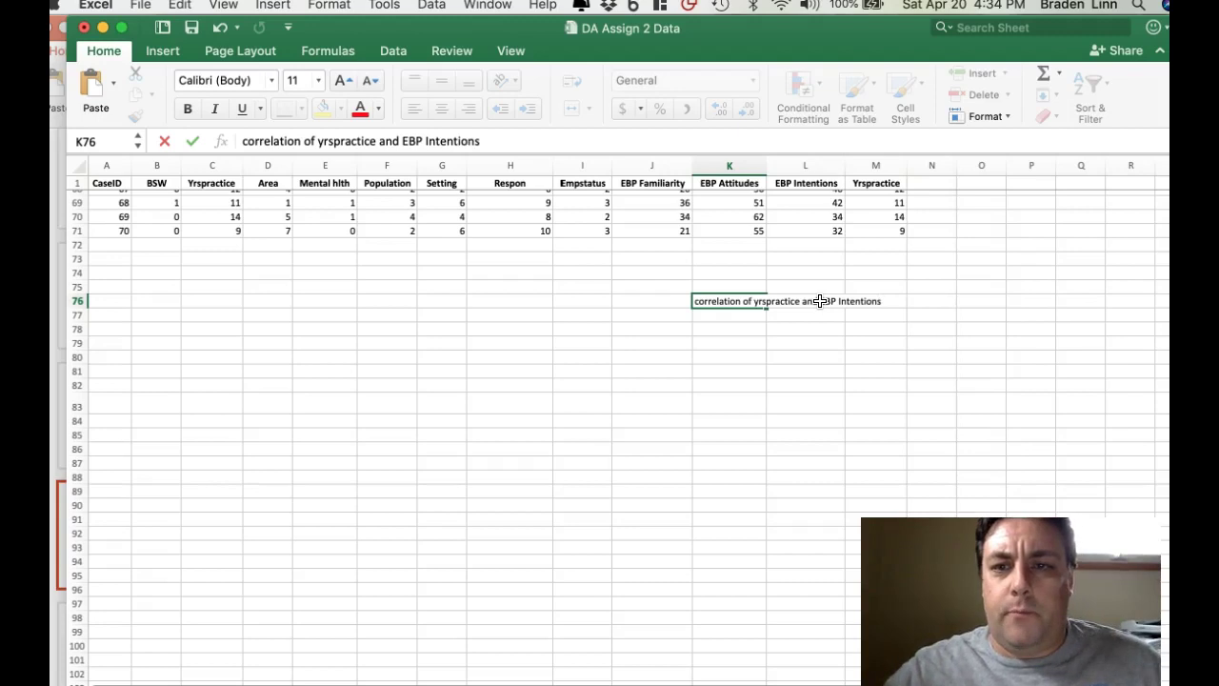
{"action": "key", "text": "Return"}
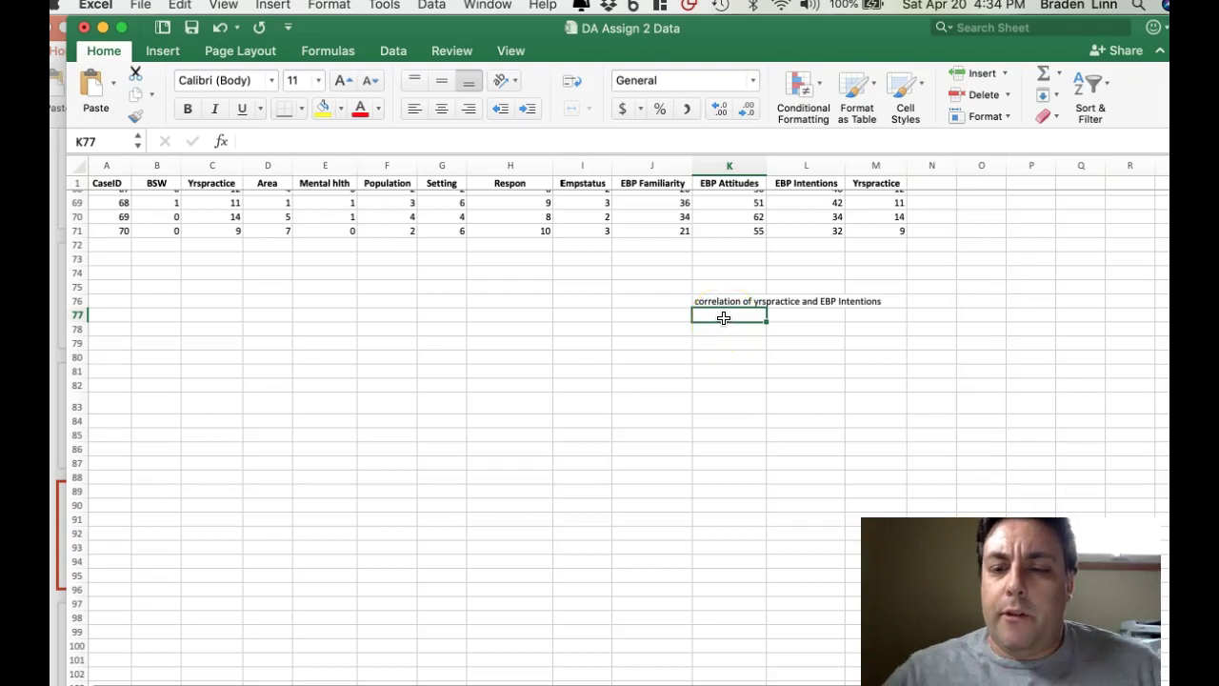
Calculate the correlation of Yrspractice and EBP Intentions in cell K77 with the formula =correl(m2:m71, l2:l71).
{"action": "type", "text": "="}
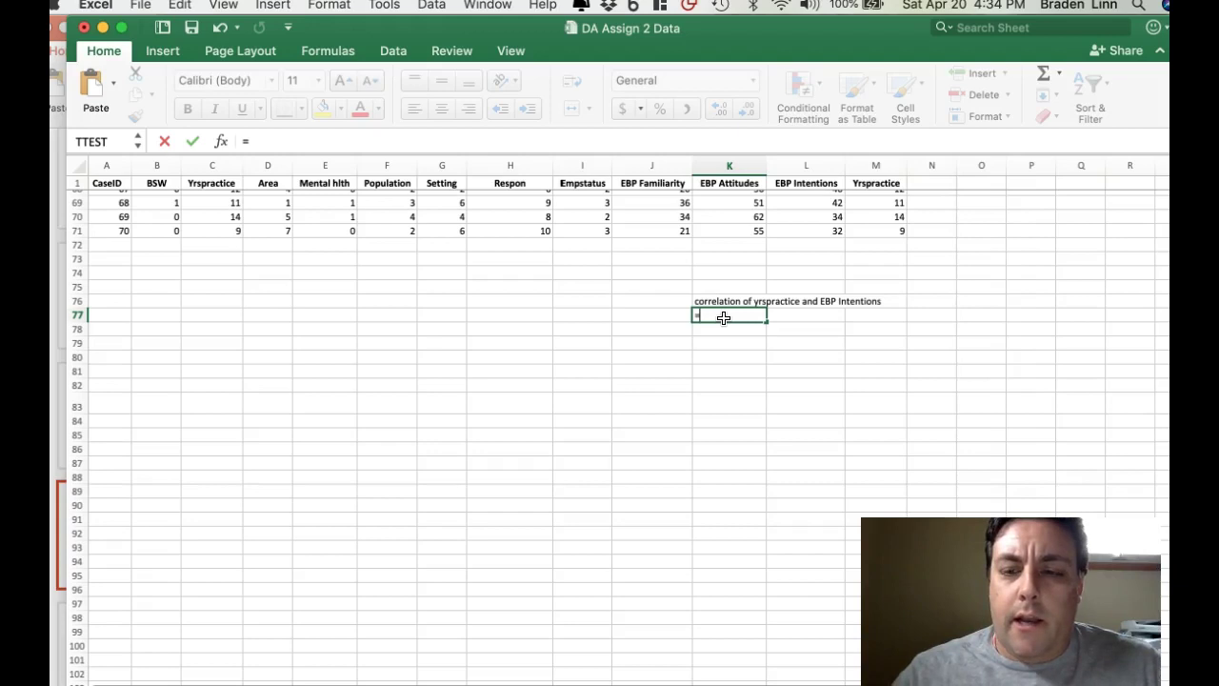
{"action": "type", "text": "co"}
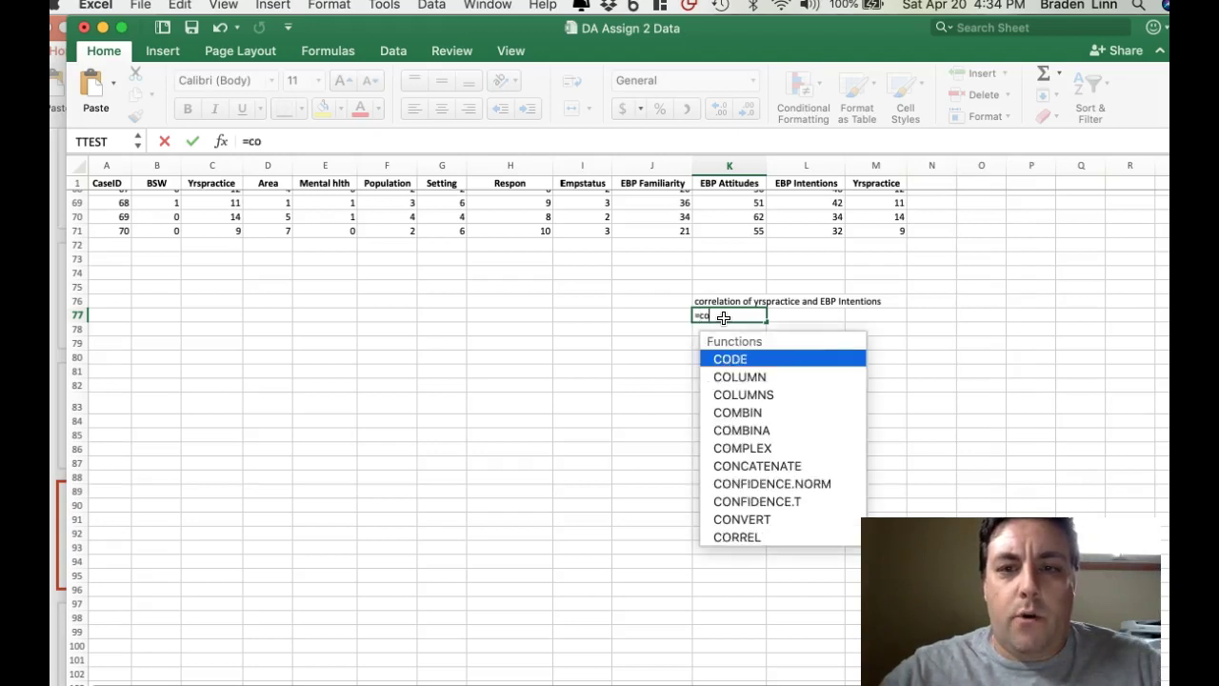
{"action": "type", "text": "rrel"}
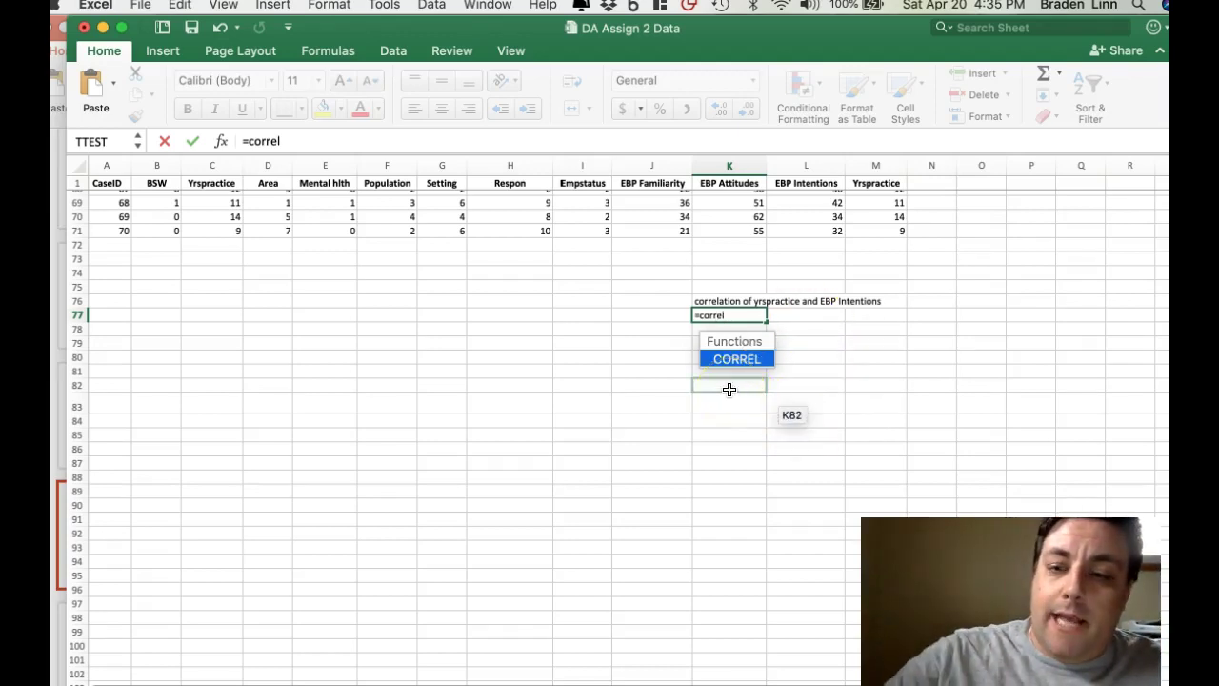
{"action": "type", "text": "("}
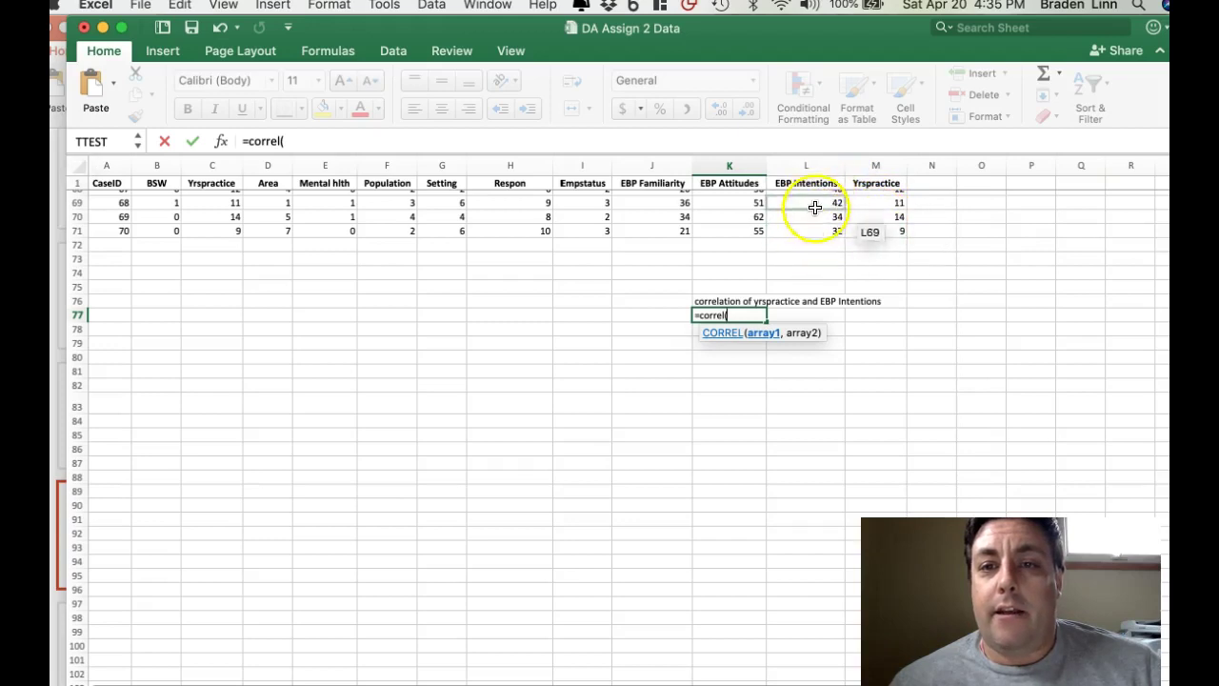
{"action": "left_click", "coordinate": [796, 228]}
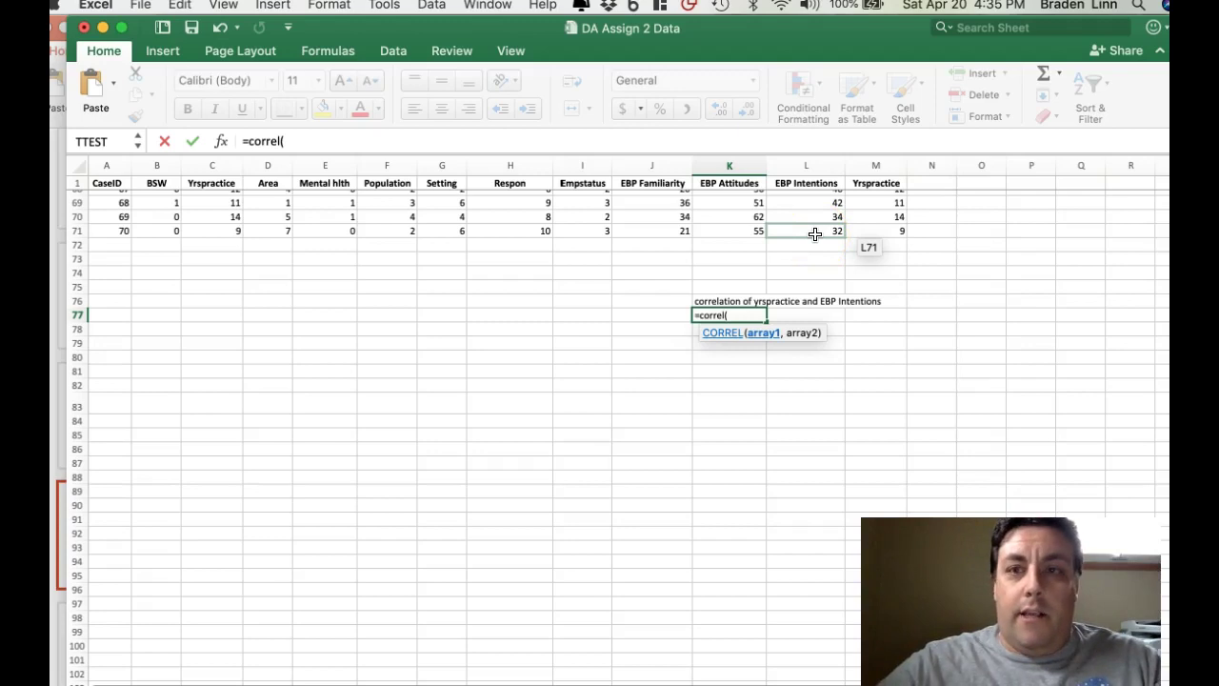
{"action": "type", "text": "m2"}
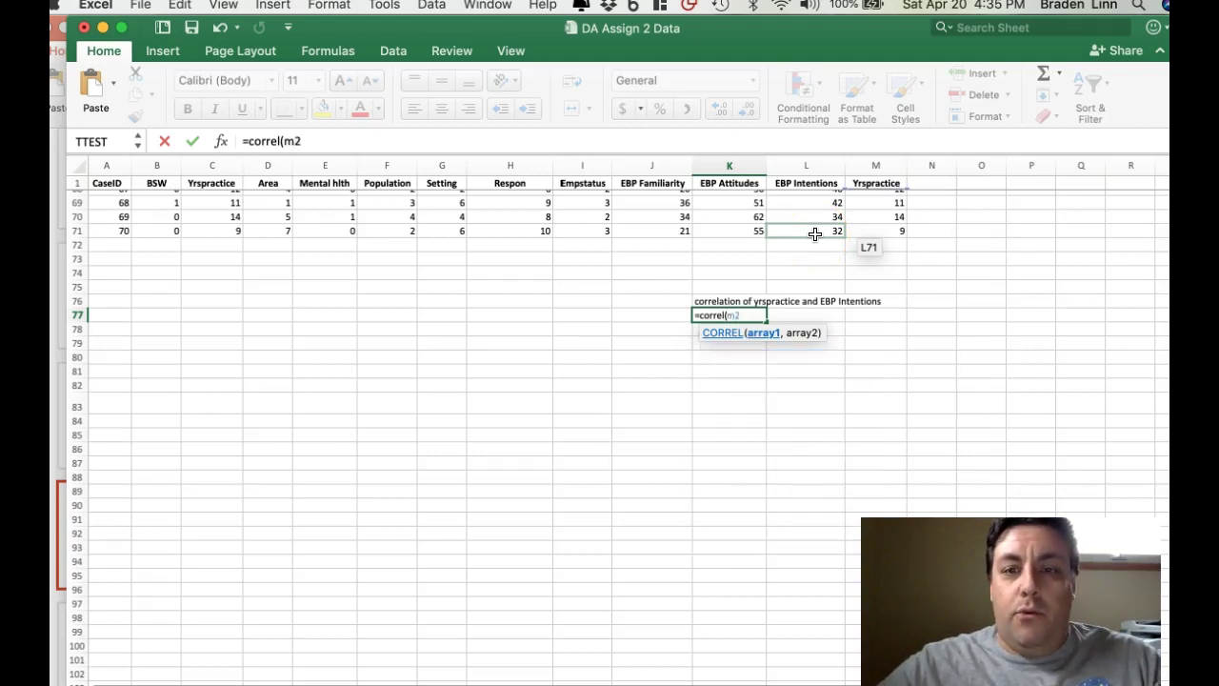
{"action": "type", "text": ":m71"}
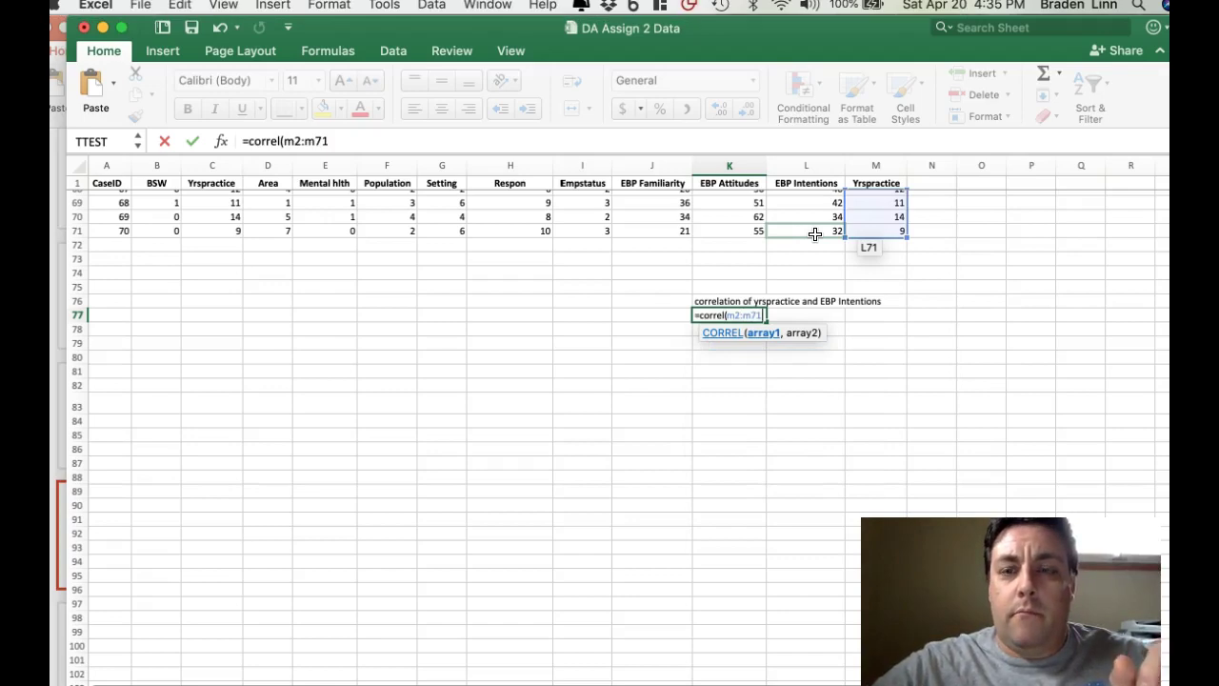
{"action": "scroll", "coordinate": [832, 234], "scroll_direction": "up", "scroll_amount": 3}
{"action": "scroll", "coordinate": [832, 235], "scroll_direction": "up", "scroll_amount": 20}
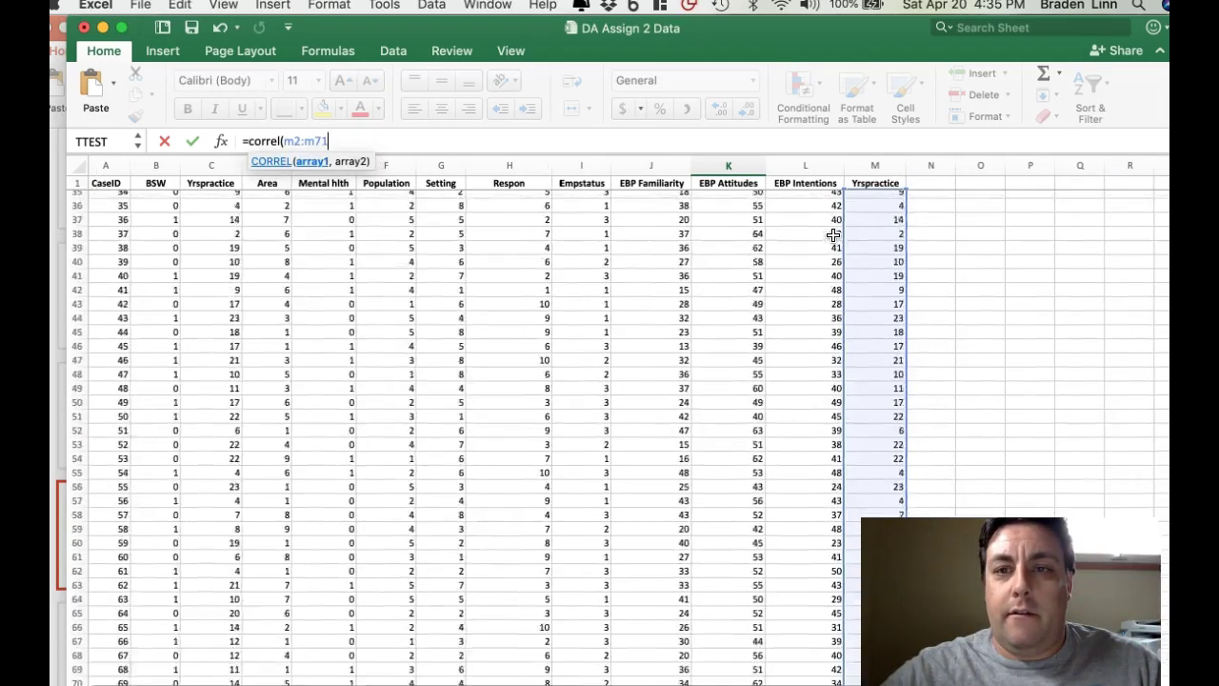
{"action": "scroll", "coordinate": [869, 229], "scroll_direction": "down", "scroll_amount": 20}
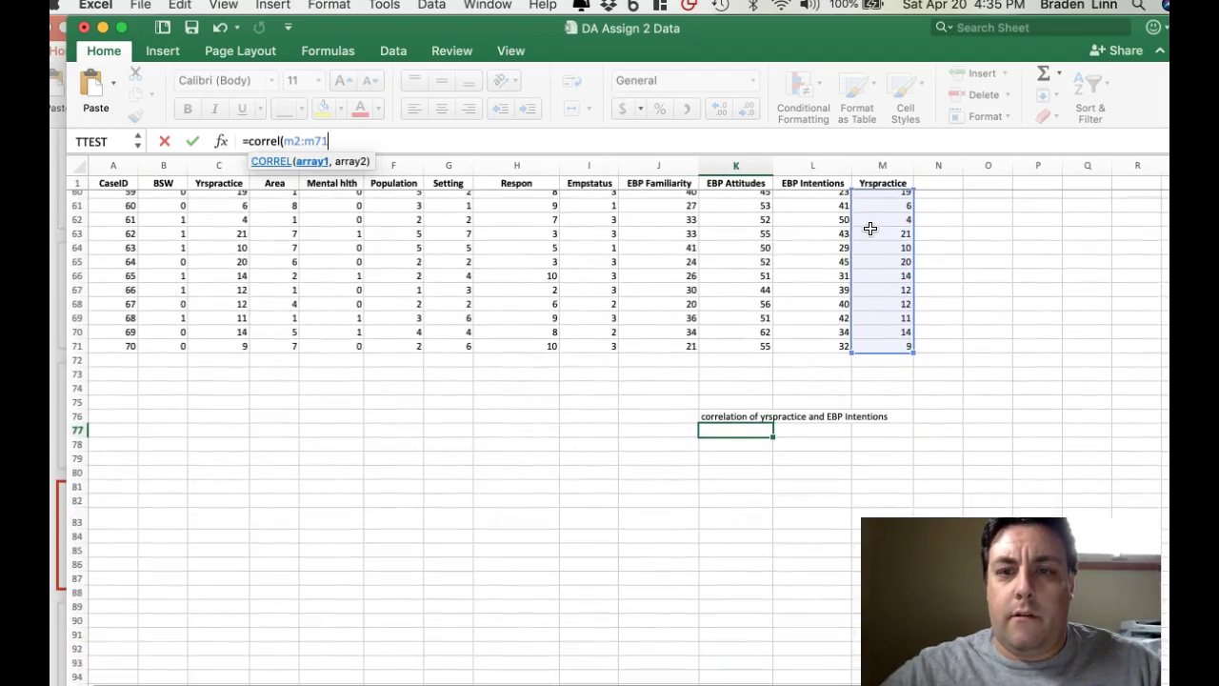
{"action": "type", "text": ","}
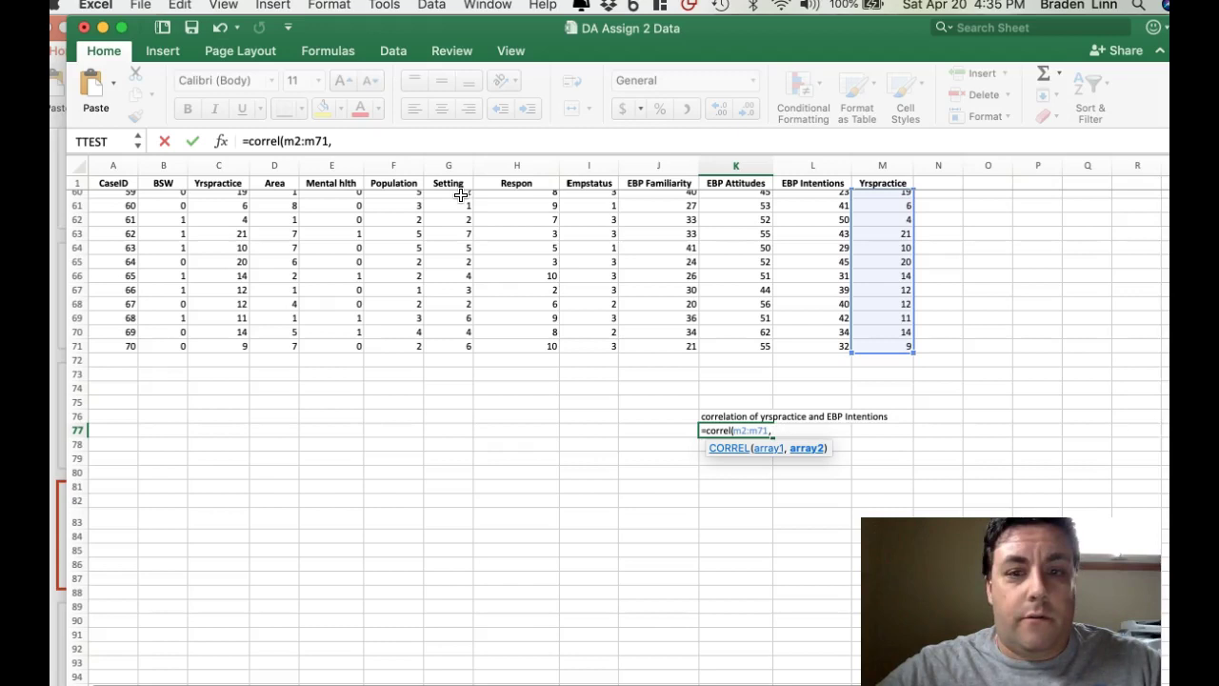
{"action": "type", "text": "l2"}
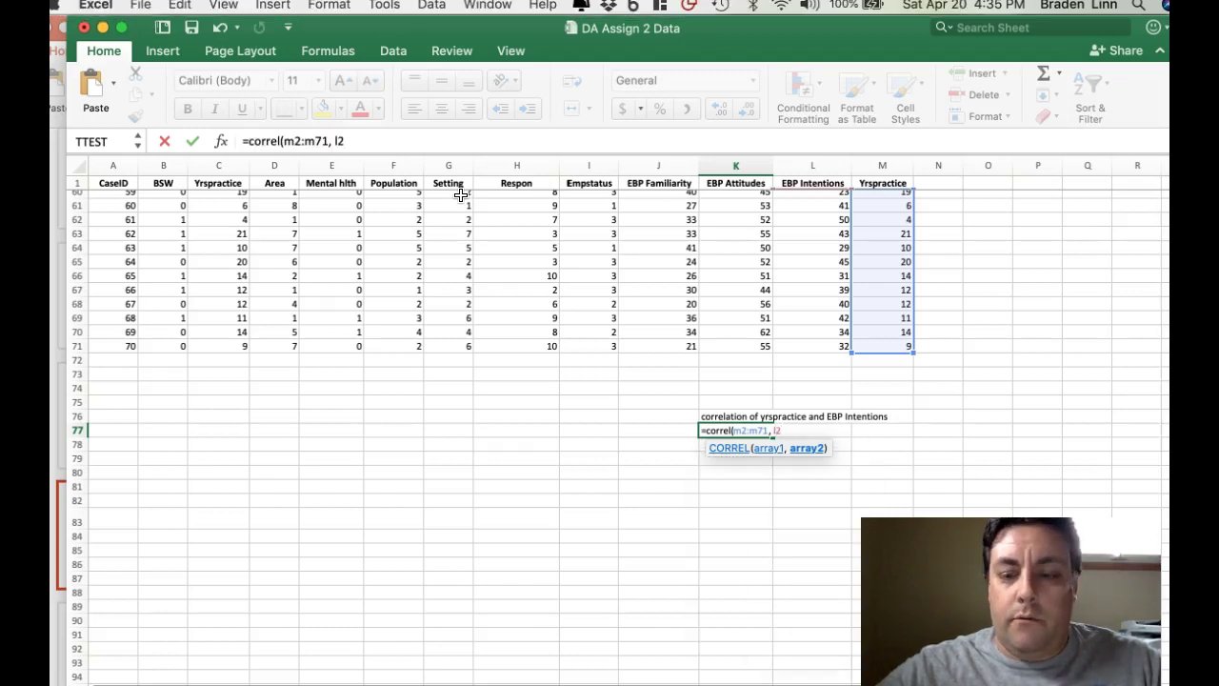
{"action": "type", "text": ":l"}
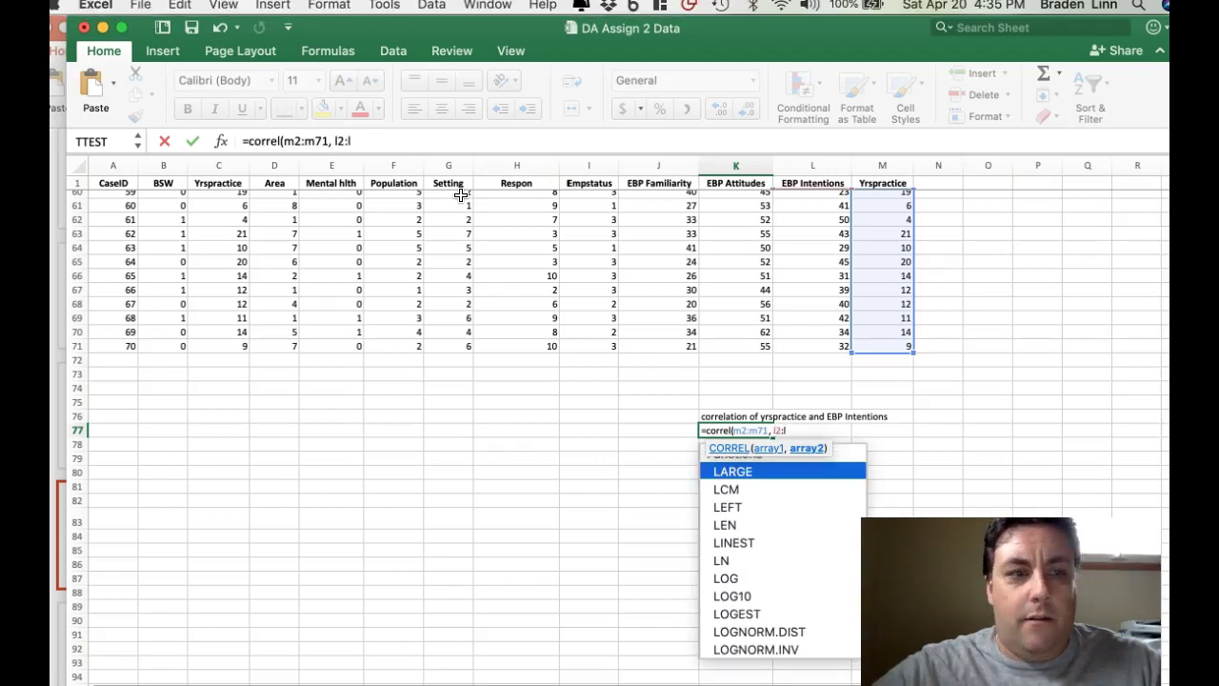
{"action": "type", "text": "71"}
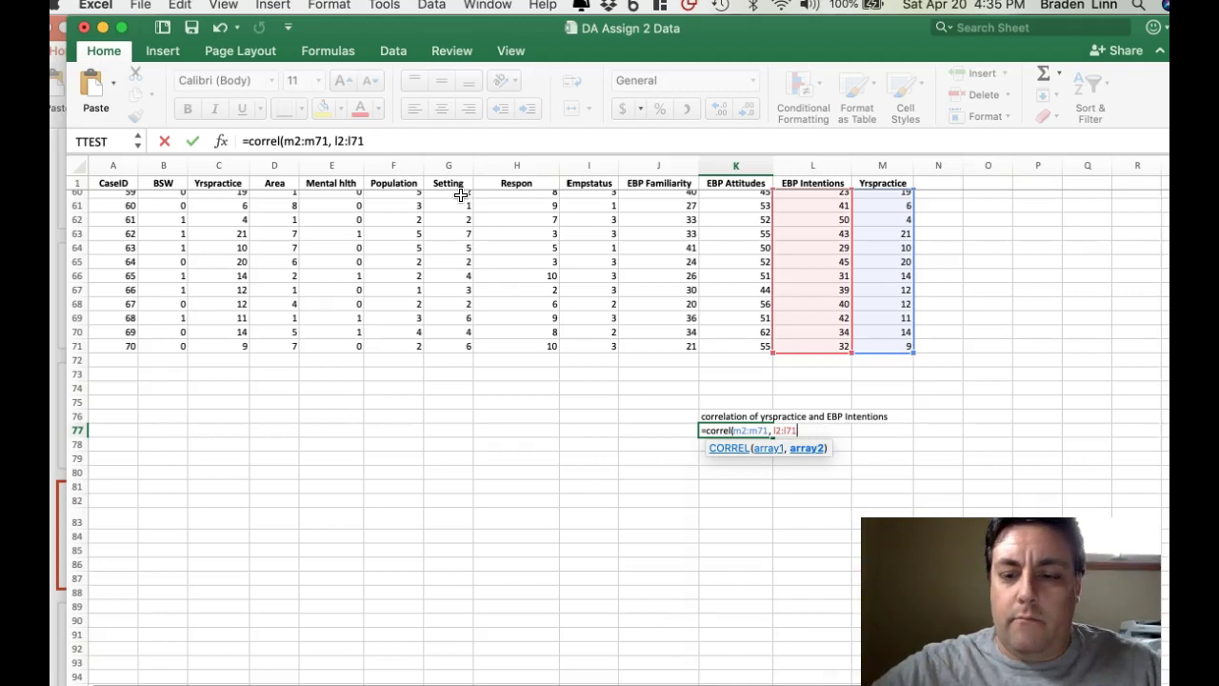
{"action": "type", "text": ")"}
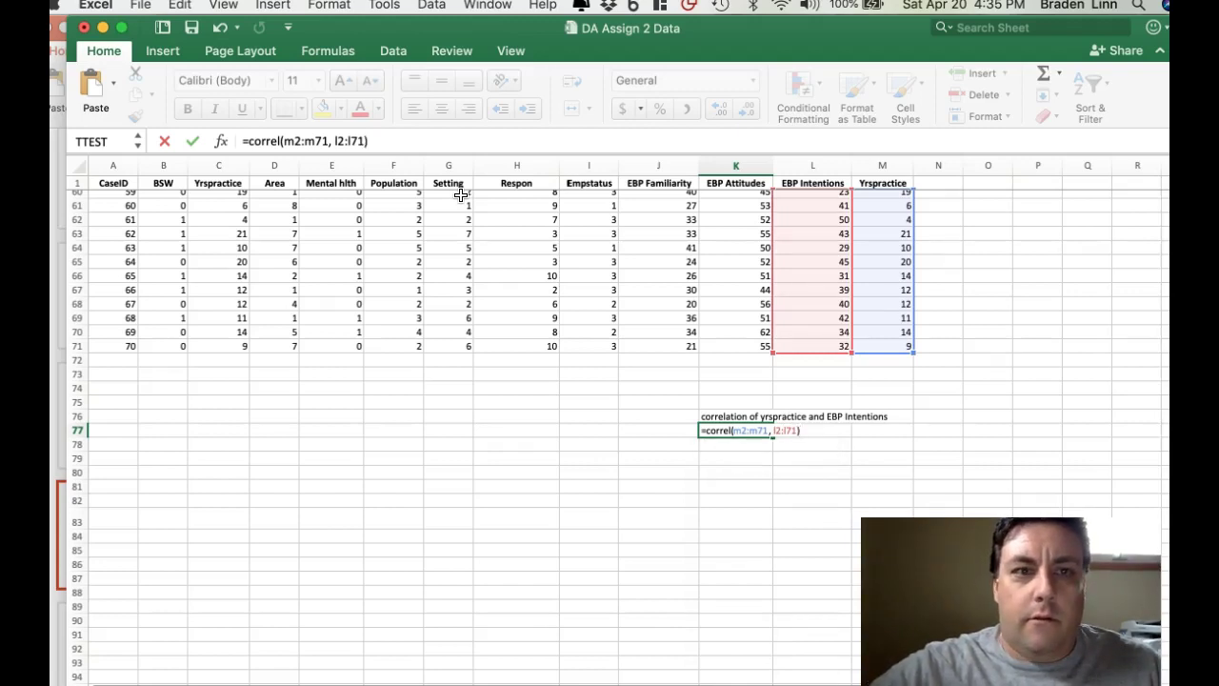
{"action": "key", "text": "Return"}
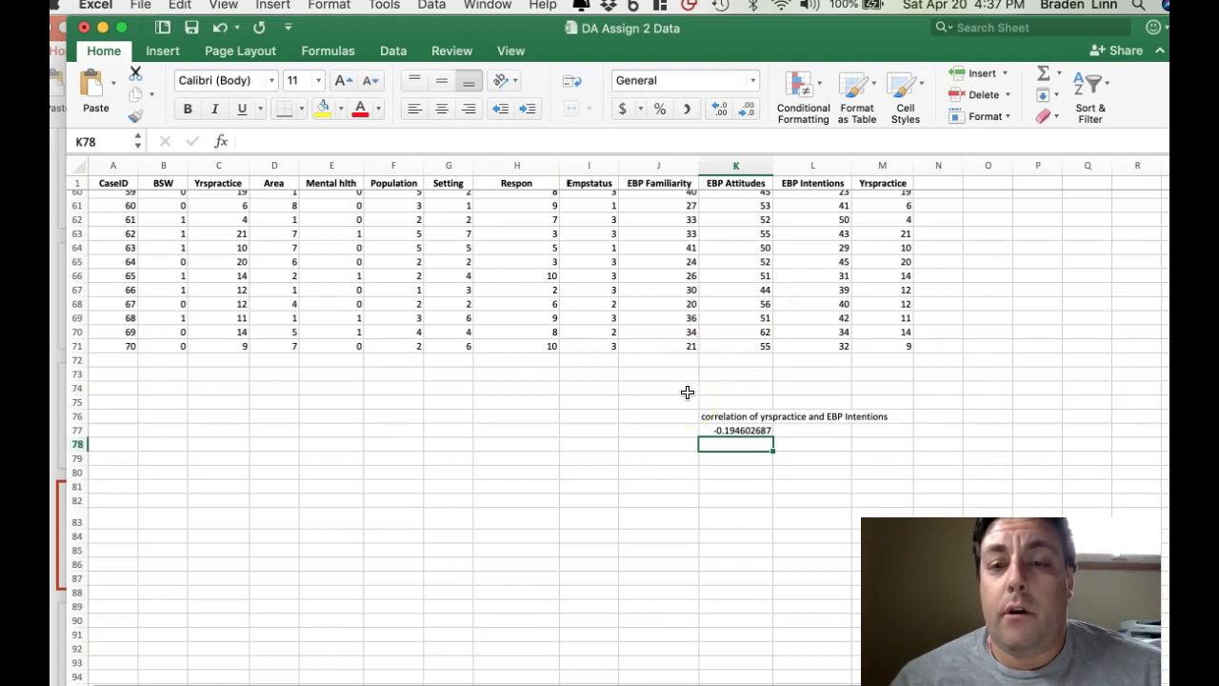
Start the Correlation analysis from the Data Analysis tools.
{"action": "scroll", "coordinate": [688, 392], "scroll_direction": "up", "scroll_amount": 15}
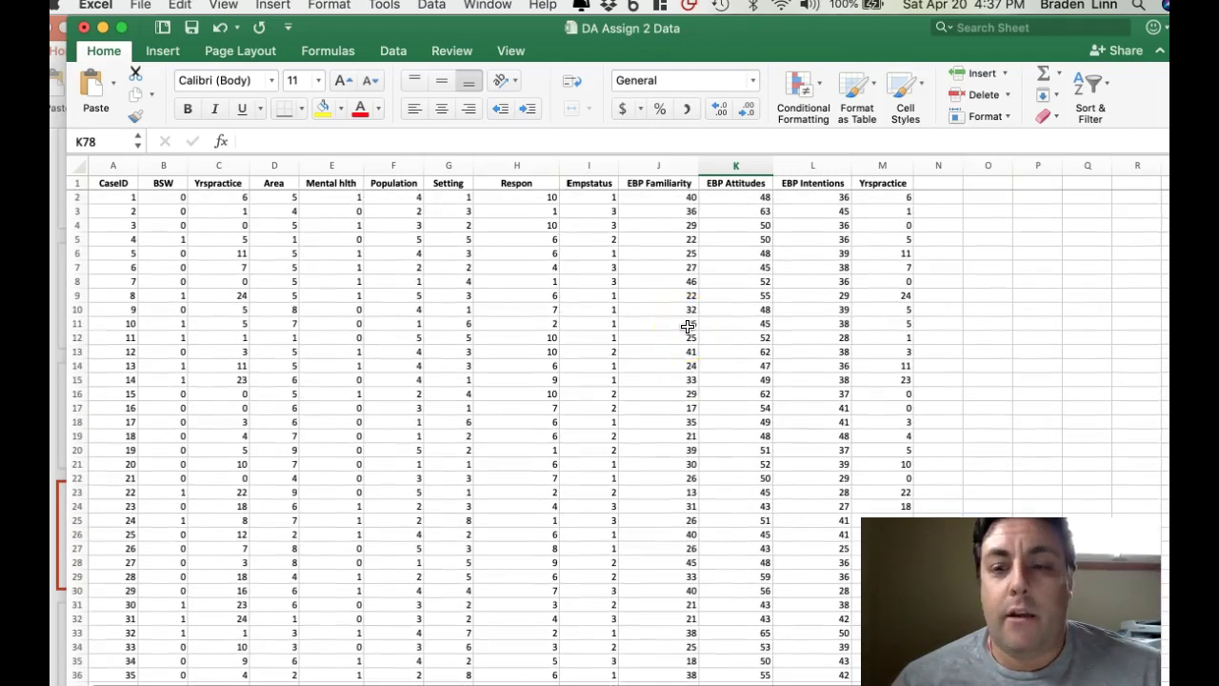
{"action": "left_click", "coordinate": [394, 51]}
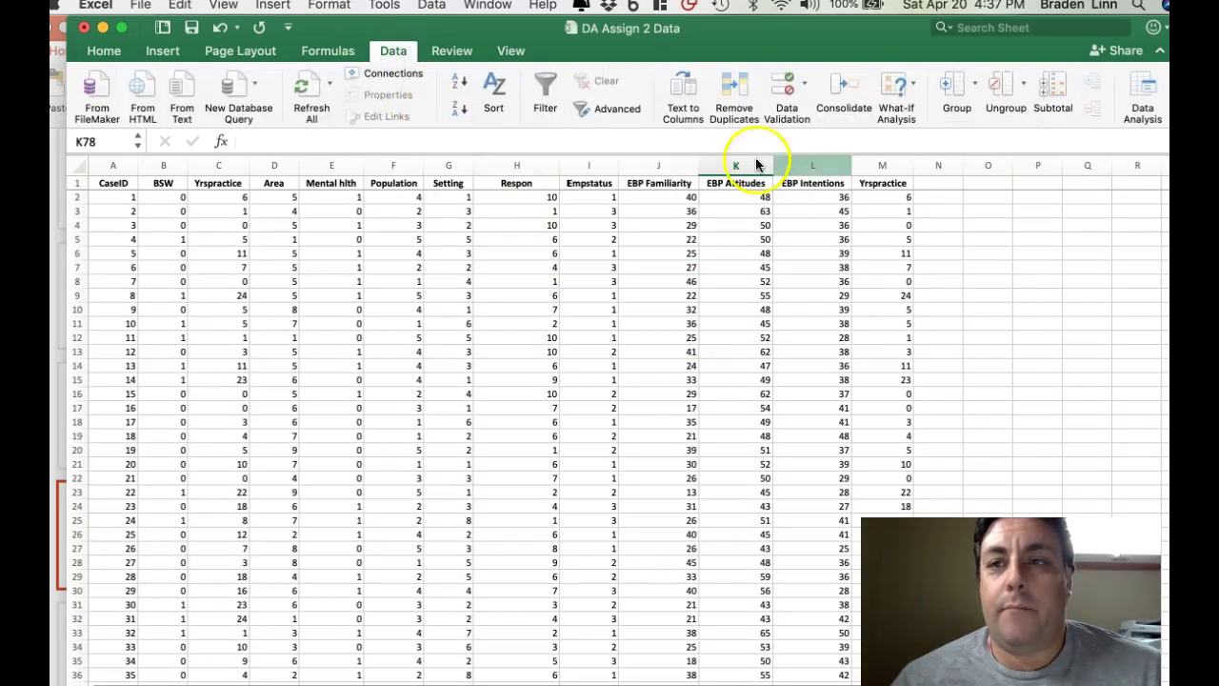
{"action": "left_click", "coordinate": [1144, 86]}
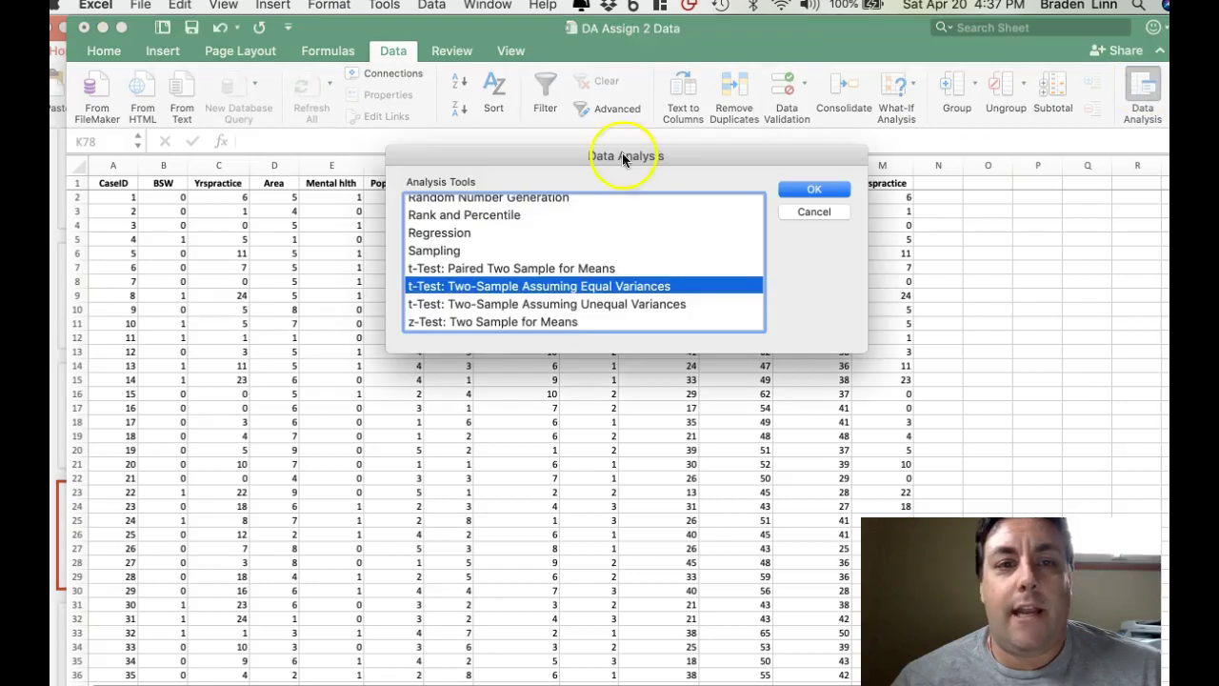
{"action": "scroll", "coordinate": [544, 277], "scroll_direction": "up", "scroll_amount": 10}
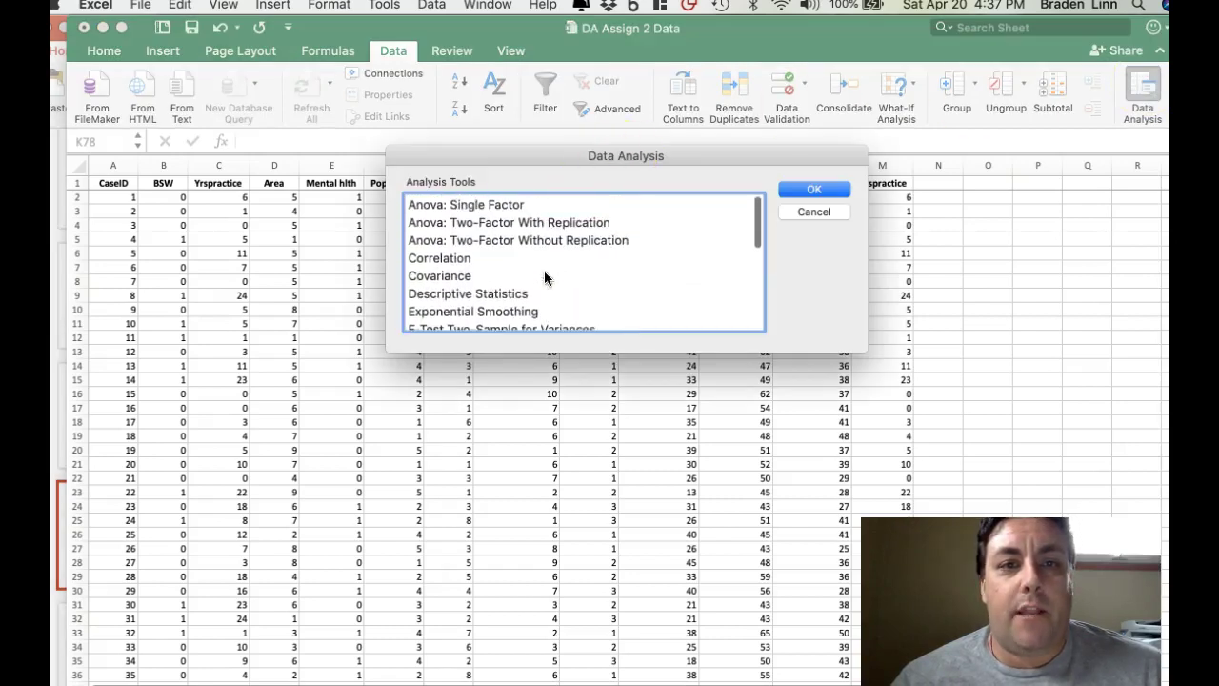
{"action": "scroll", "coordinate": [593, 267], "scroll_direction": "down", "scroll_amount": 3}
{"action": "scroll", "coordinate": [593, 267], "scroll_direction": "down", "scroll_amount": 8}
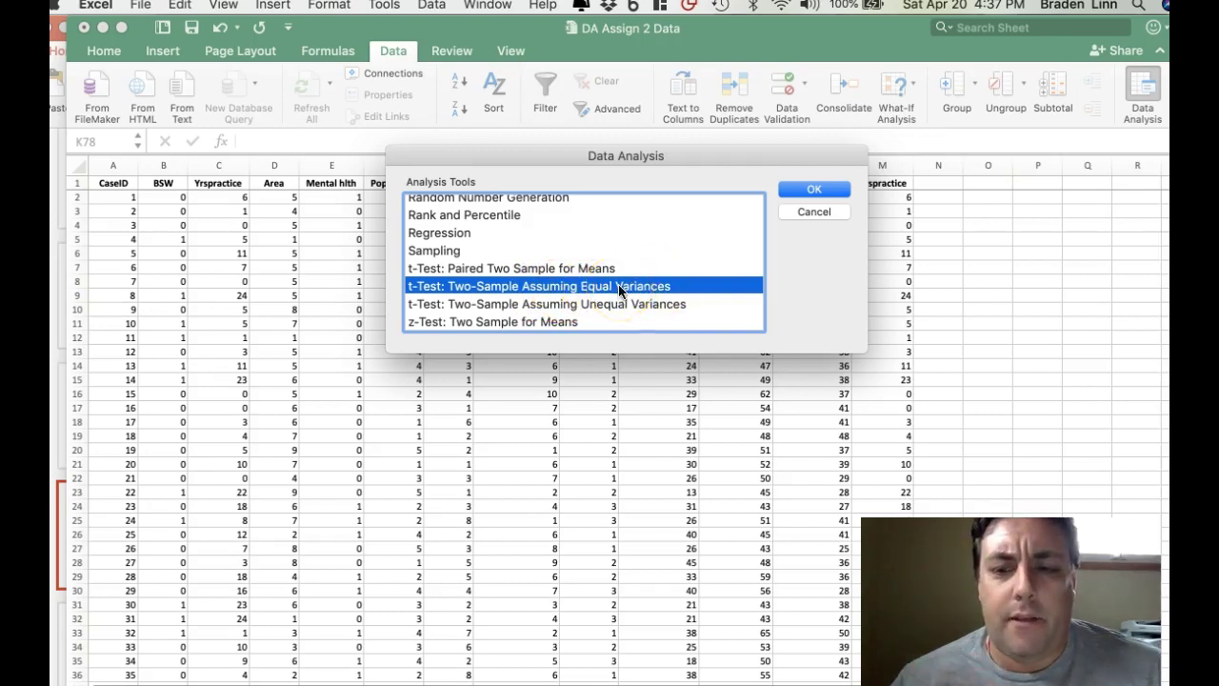
{"action": "scroll", "coordinate": [618, 285], "scroll_direction": "up", "scroll_amount": 10}
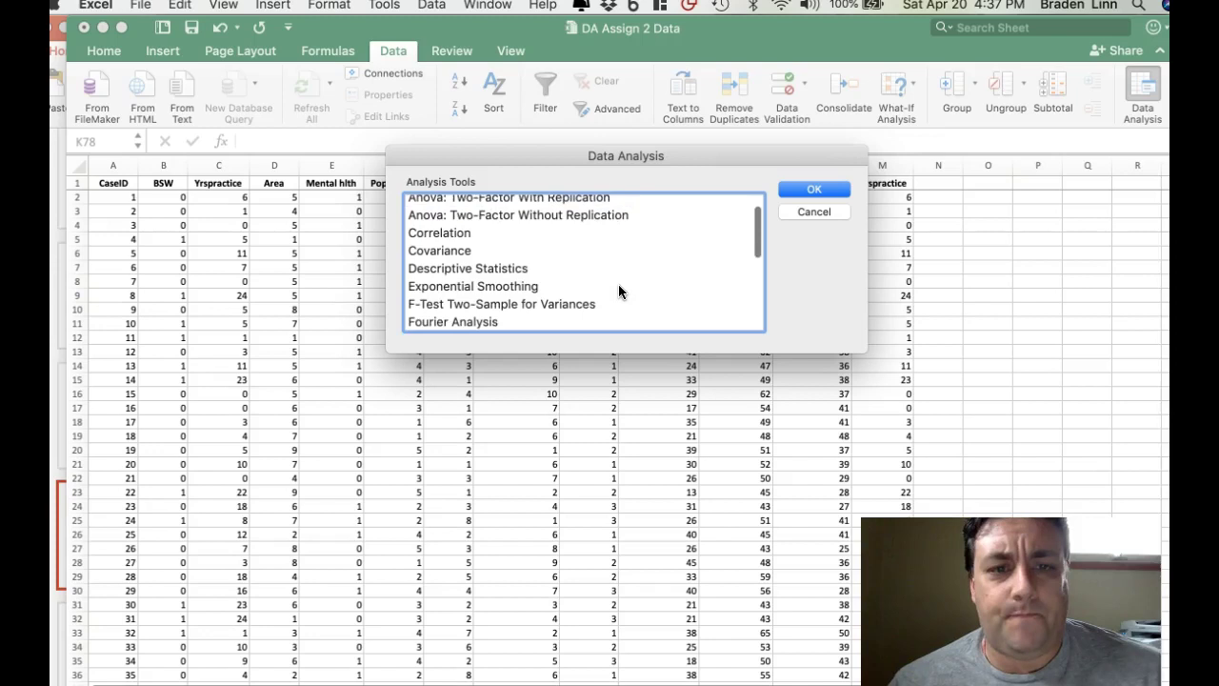
{"action": "scroll", "coordinate": [618, 290], "scroll_direction": "up", "scroll_amount": 1}
{"action": "left_click", "coordinate": [438, 248]}
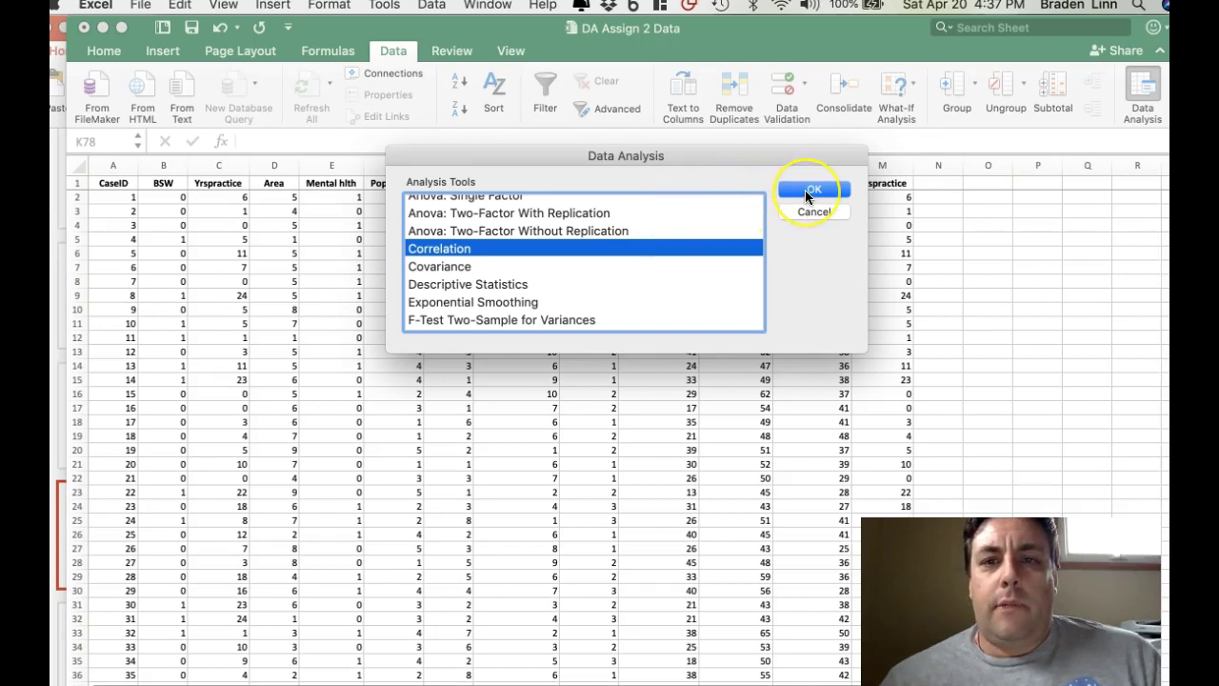
{"action": "left_click", "coordinate": [811, 189]}
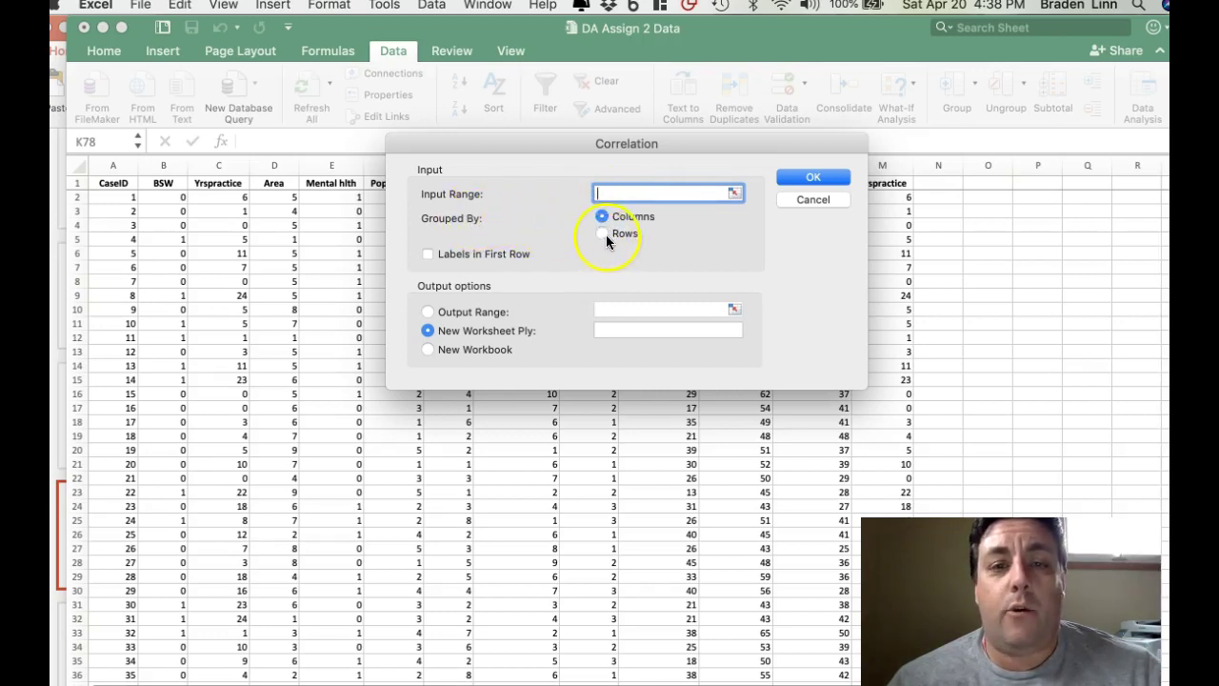
Run the correlation on $J$1:$M$71, grouped by columns with labels in the first row, and output it to a new worksheet.
{"action": "left_click", "coordinate": [427, 253]}
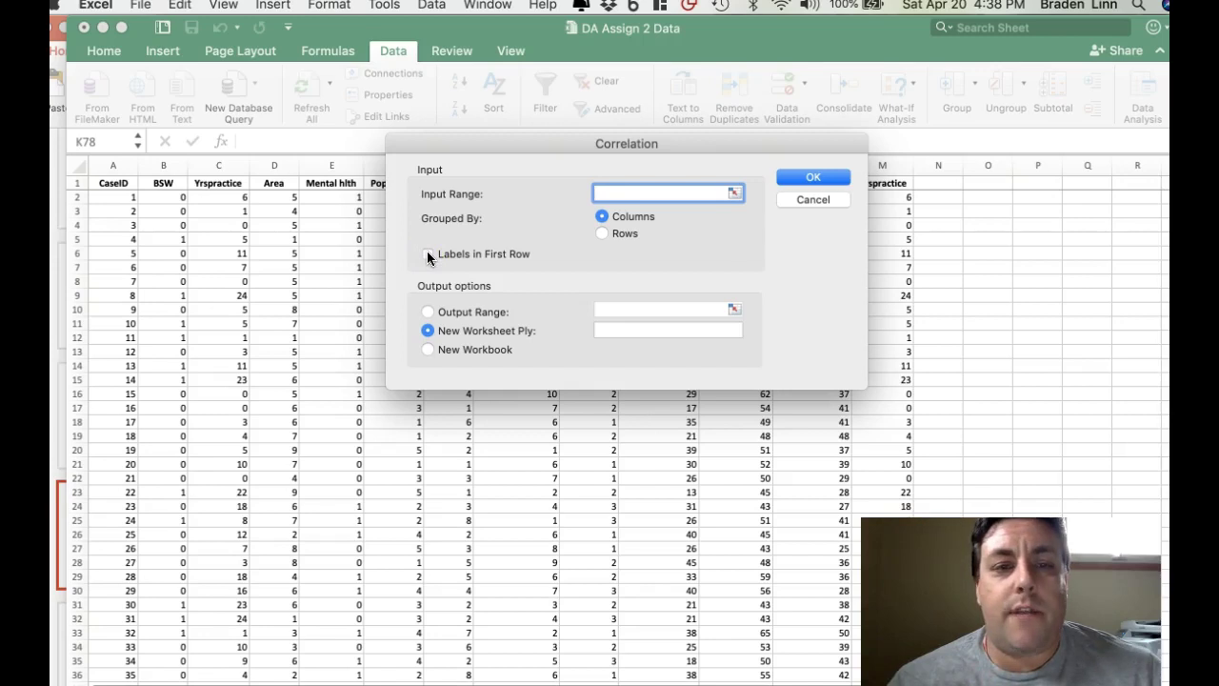
{"action": "left_click", "coordinate": [427, 312]}
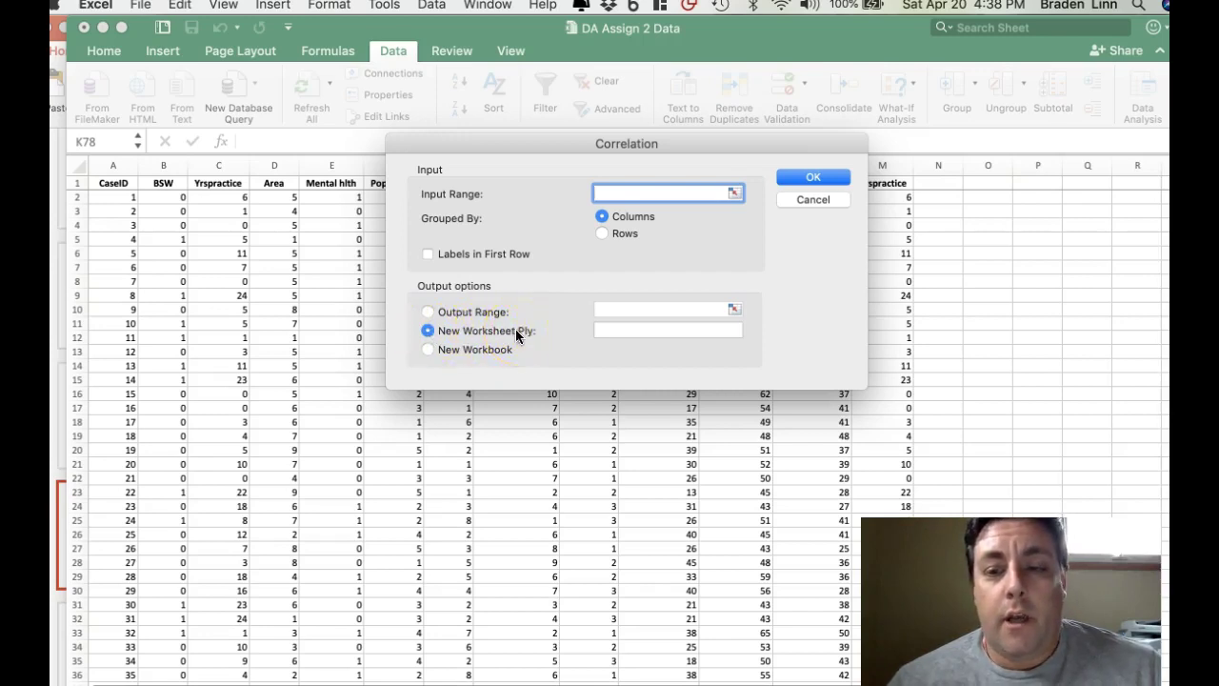
{"action": "left_click", "coordinate": [733, 194]}
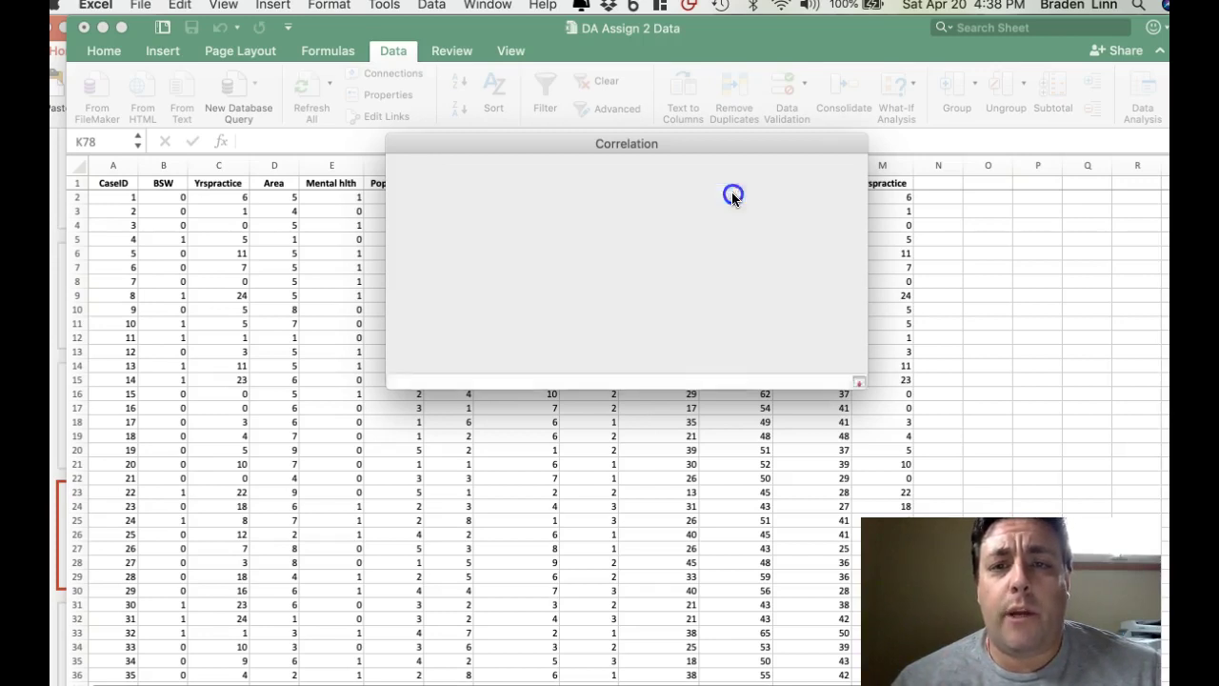
{"action": "left_click", "coordinate": [645, 181]}
{"action": "left_click_drag", "start_coordinate": [644, 181], "coordinate": [877, 337]}
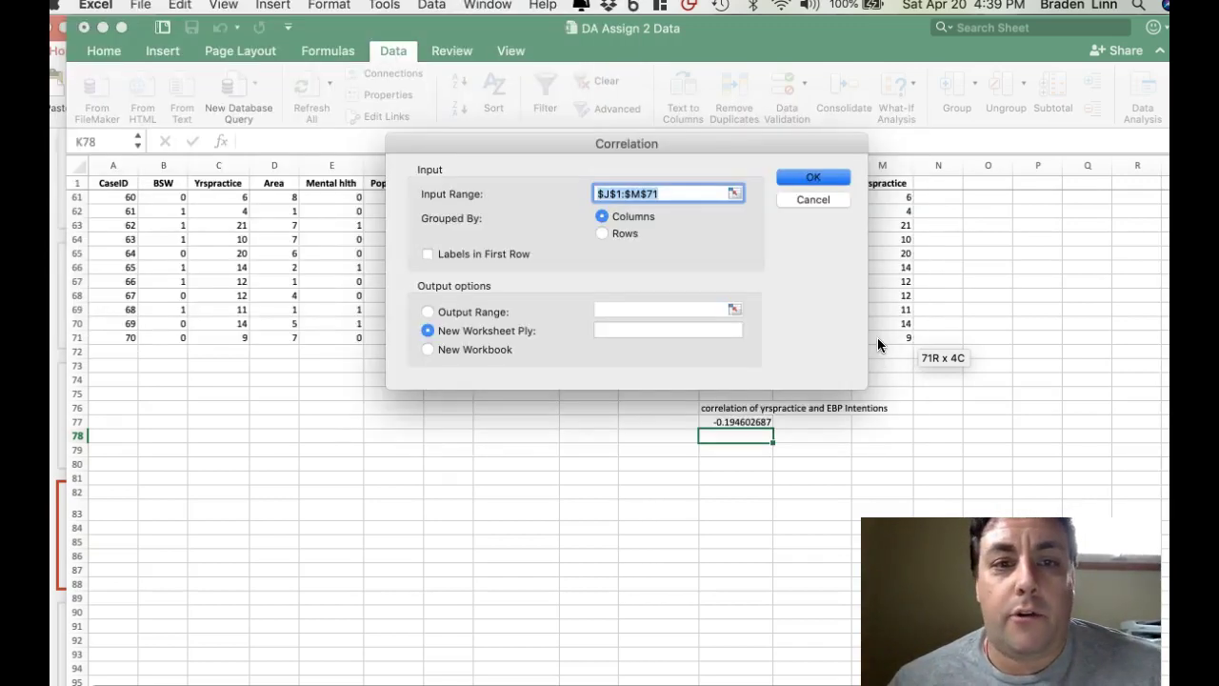
{"action": "left_click", "coordinate": [428, 254]}
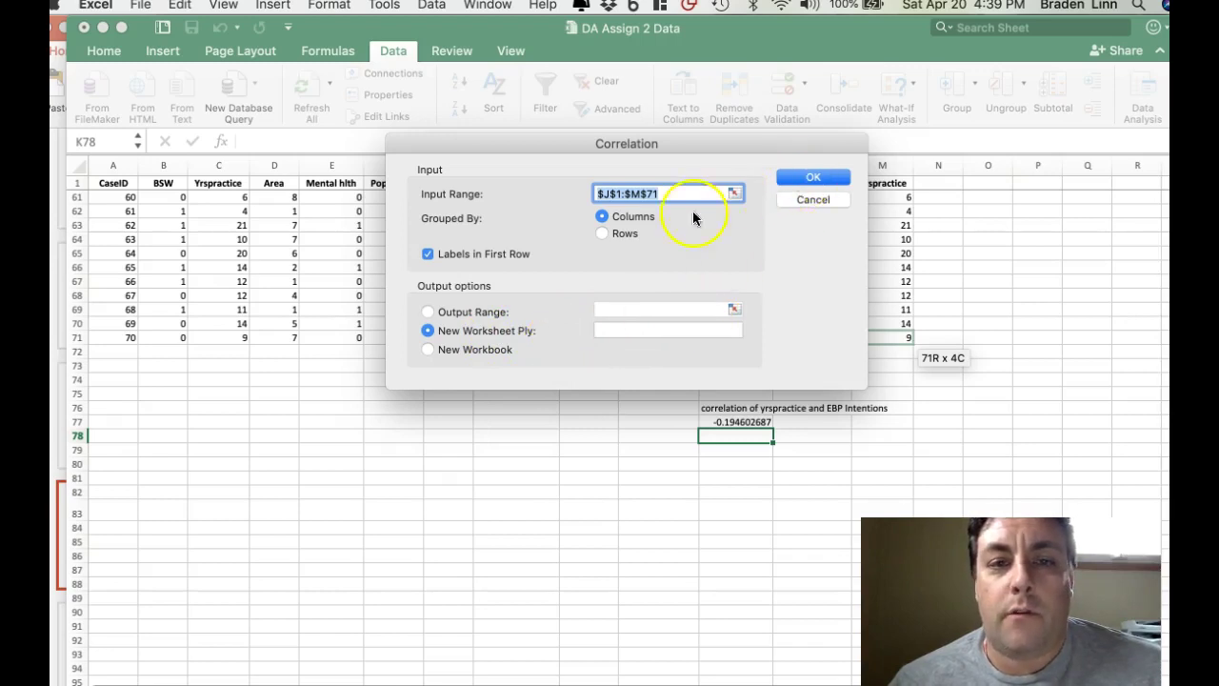
{"action": "left_click", "coordinate": [829, 178]}
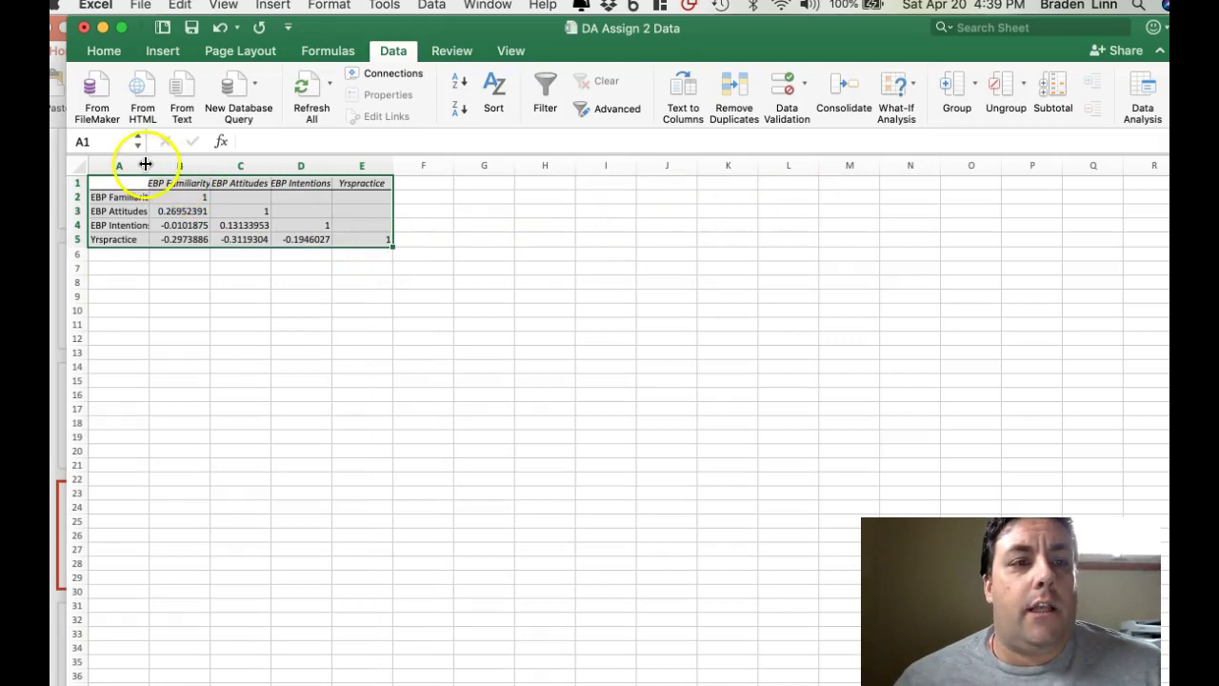
Widen columns A to E of the correlation matrix so that the labels and coefficients fit, and deselect the table.
{"action": "left_click_drag", "start_coordinate": [150, 164], "coordinate": [470, 167]}
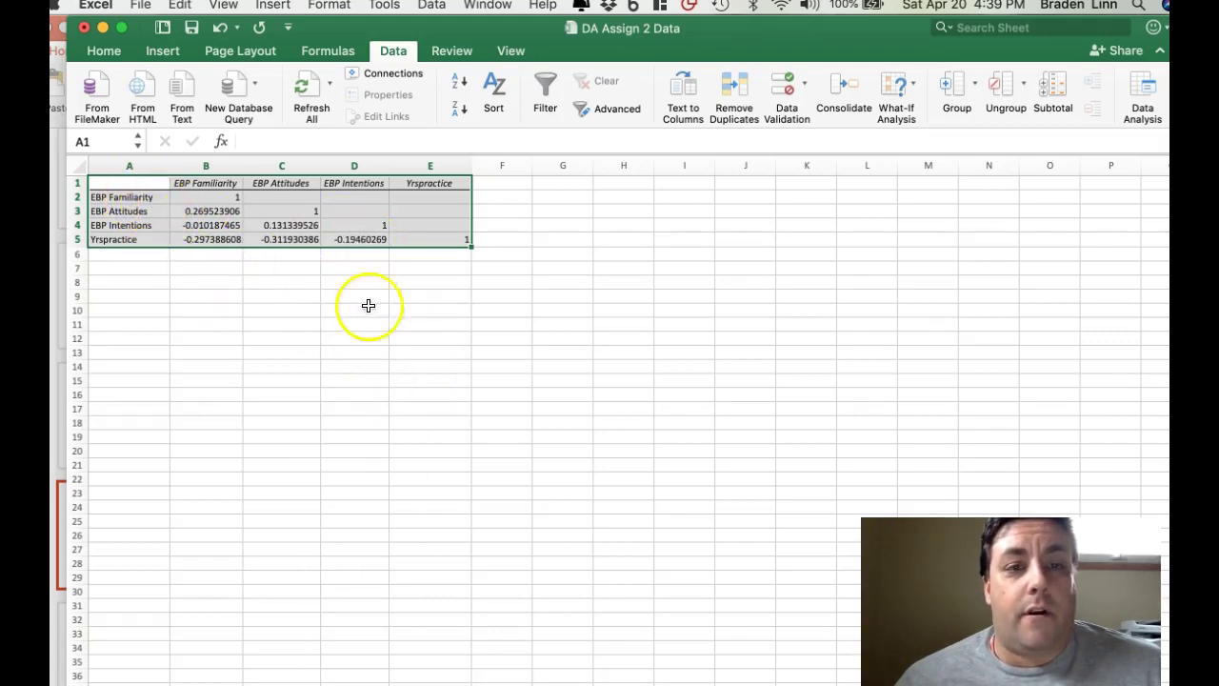
{"action": "left_click", "coordinate": [362, 335]}
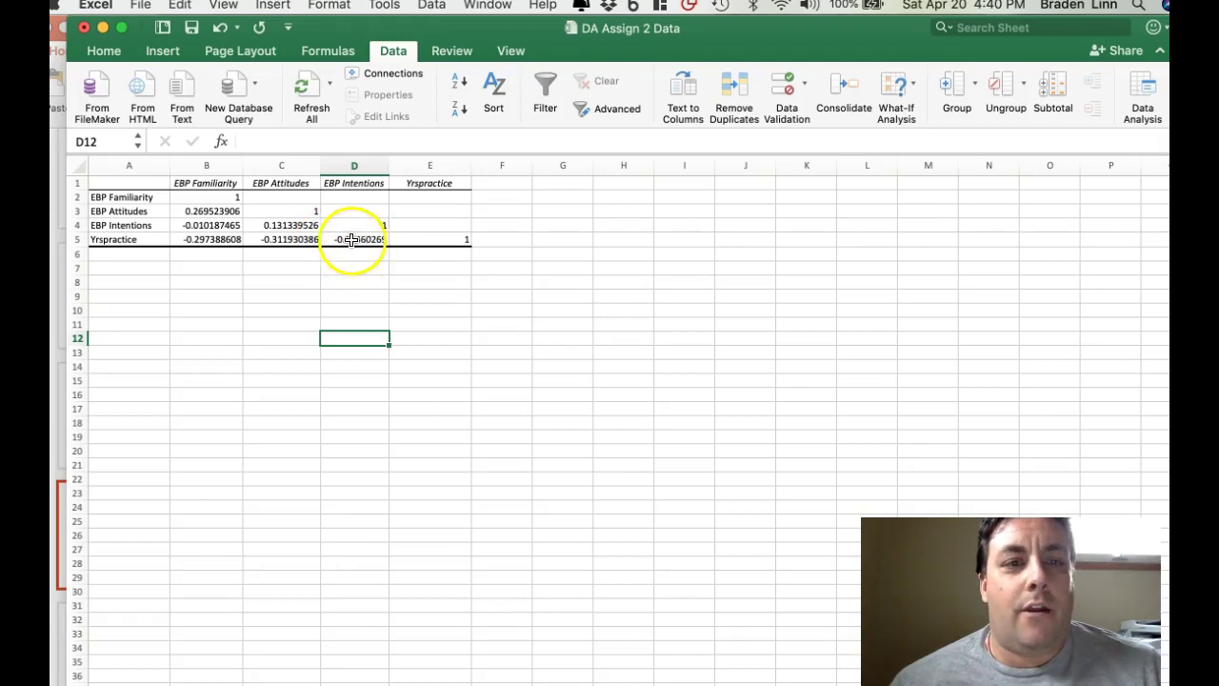
Inspect the coefficient for Yrspractice and EBP Intentions and the EBP Familiarity self-correlation in the matrix.
{"action": "left_click", "coordinate": [359, 240]}
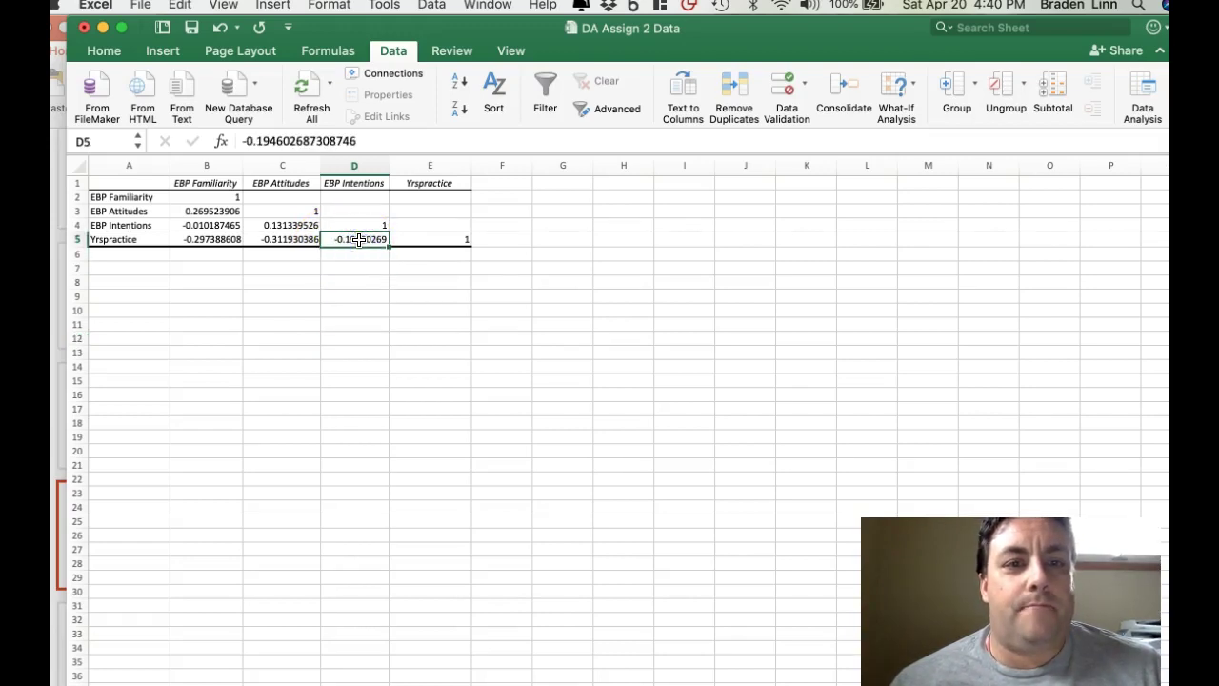
{"action": "left_click", "coordinate": [356, 278]}
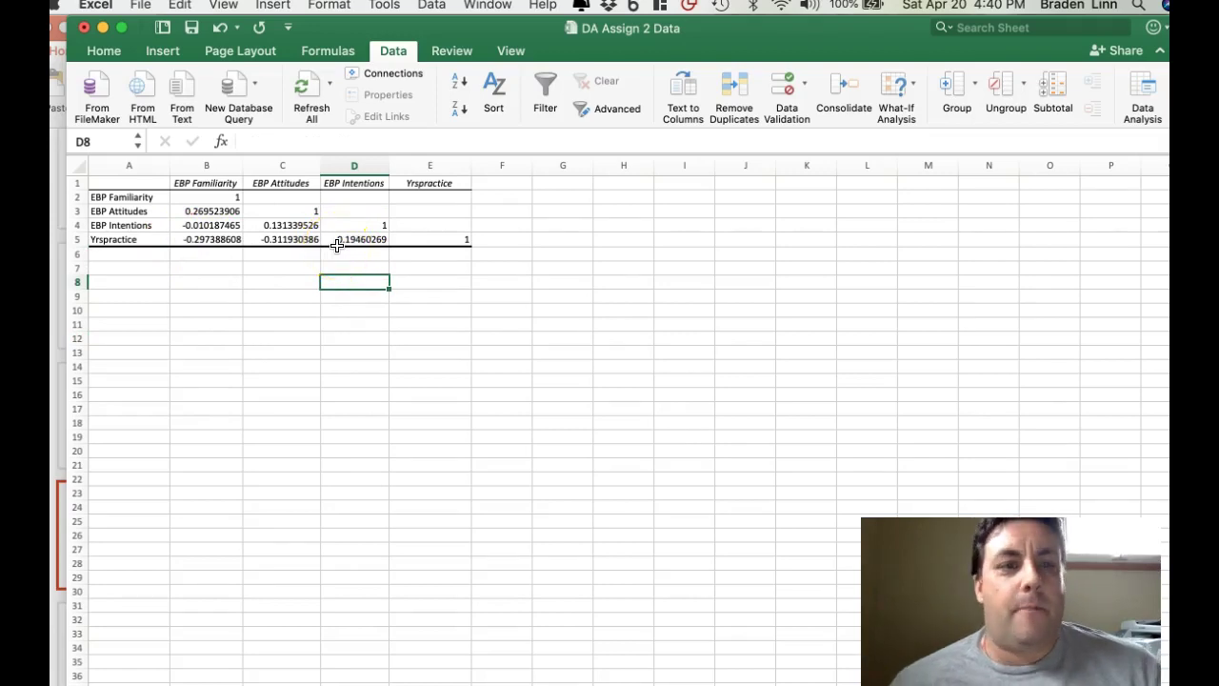
{"action": "left_click", "coordinate": [219, 197]}
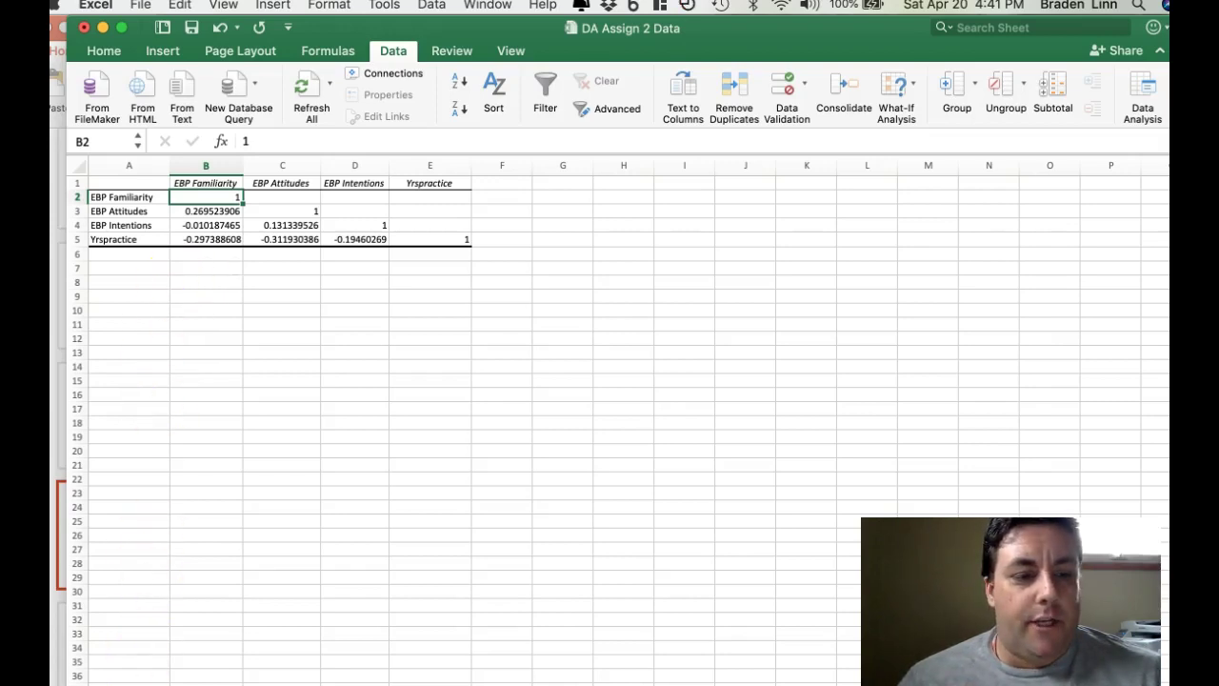
Switch to the PowerPoint presentation and read the requirements on the Chi-Square slide.
{"action": "left_click", "coordinate": [57, 381]}
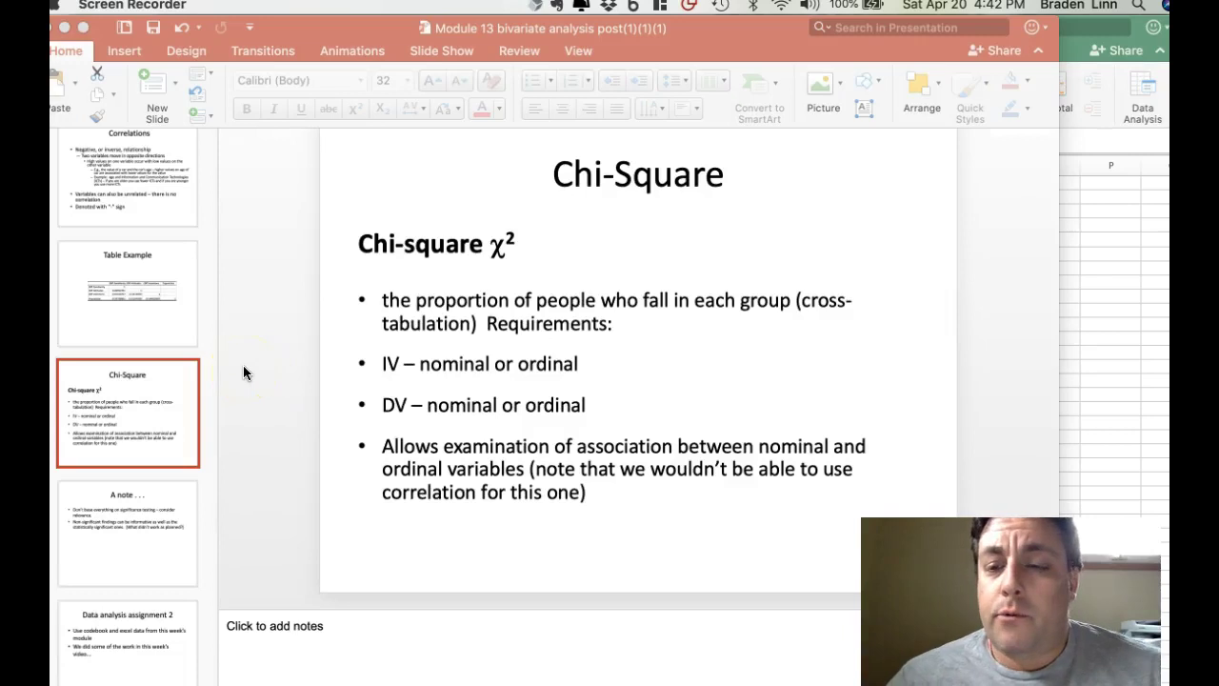
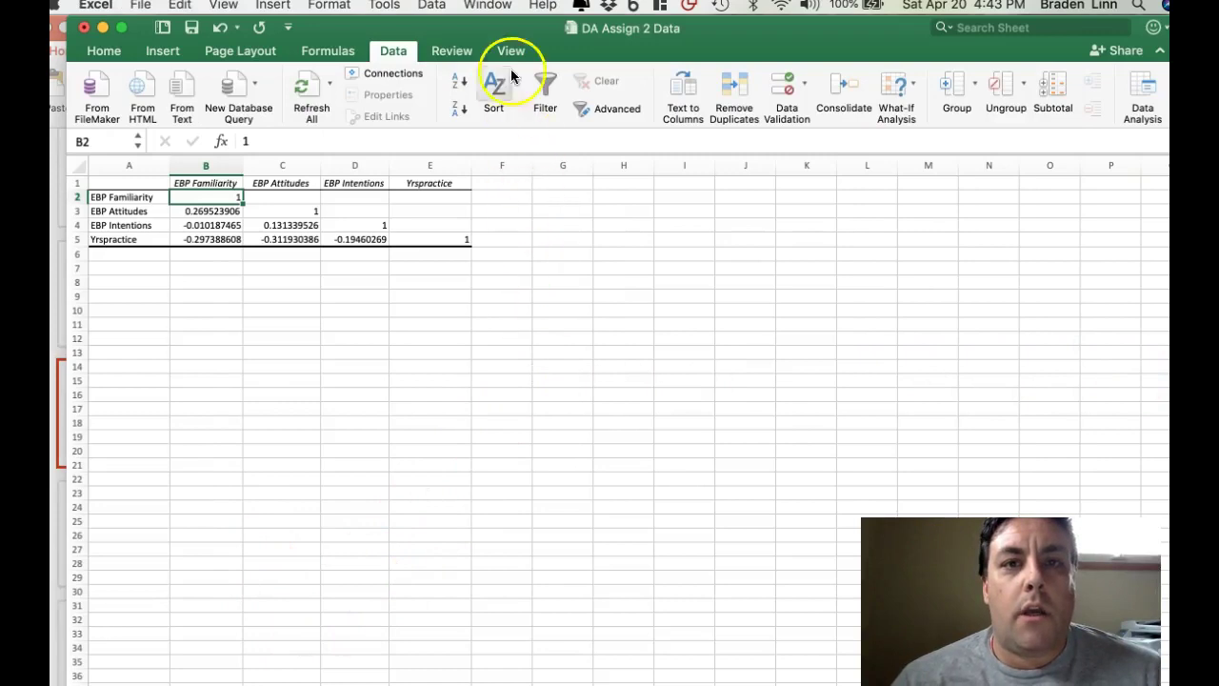
Return from the correlation output to the original data sheet in the DA Assign 2 Data workbook, keeping the window in its original place.
{"action": "left_click_drag", "start_coordinate": [498, 32], "coordinate": [668, 12]}
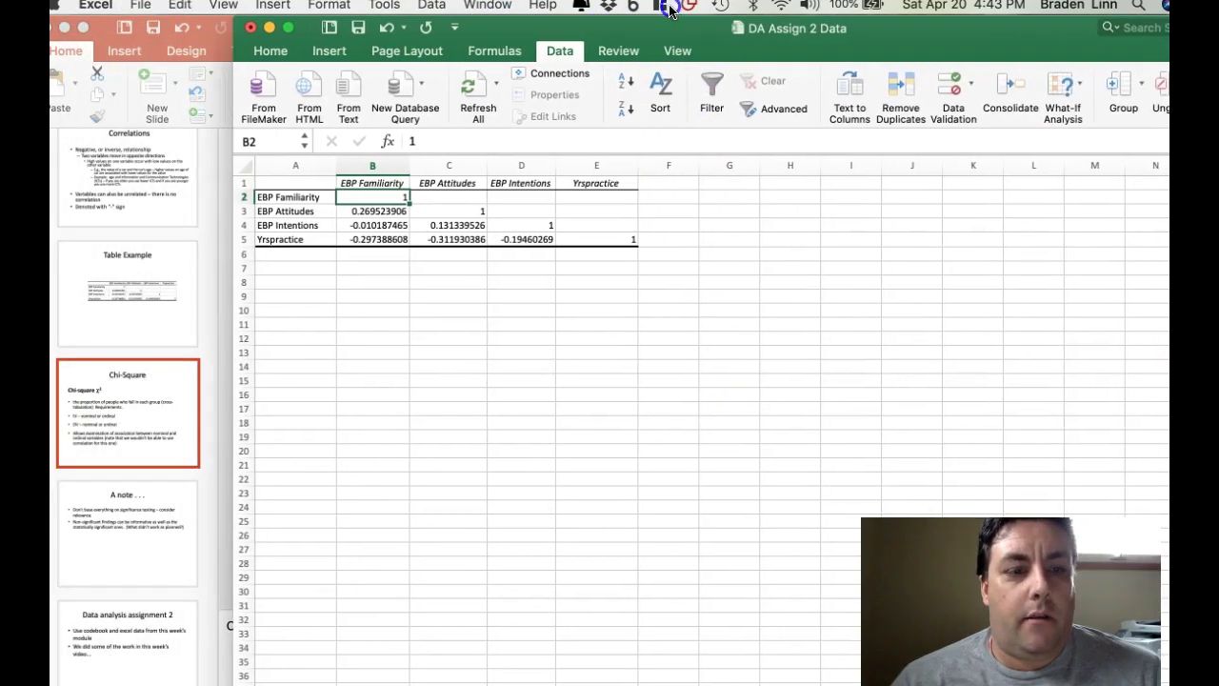
{"action": "left_click", "coordinate": [348, 682]}
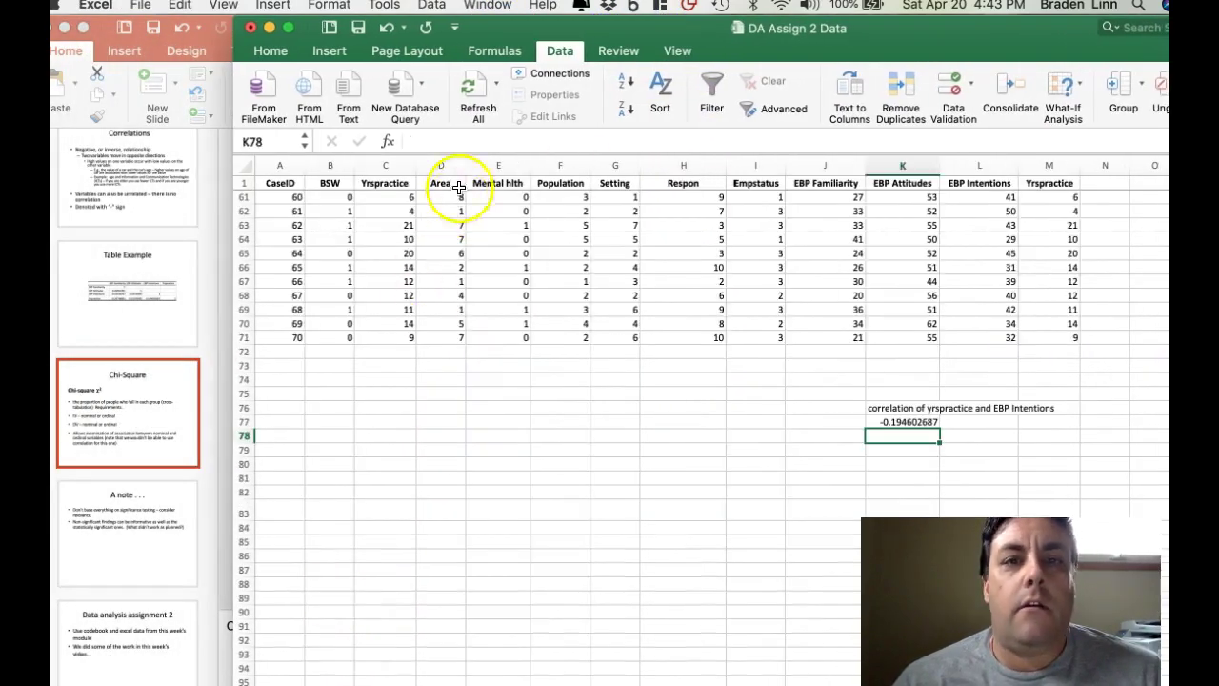
{"action": "left_click_drag", "start_coordinate": [524, 28], "coordinate": [334, 28]}
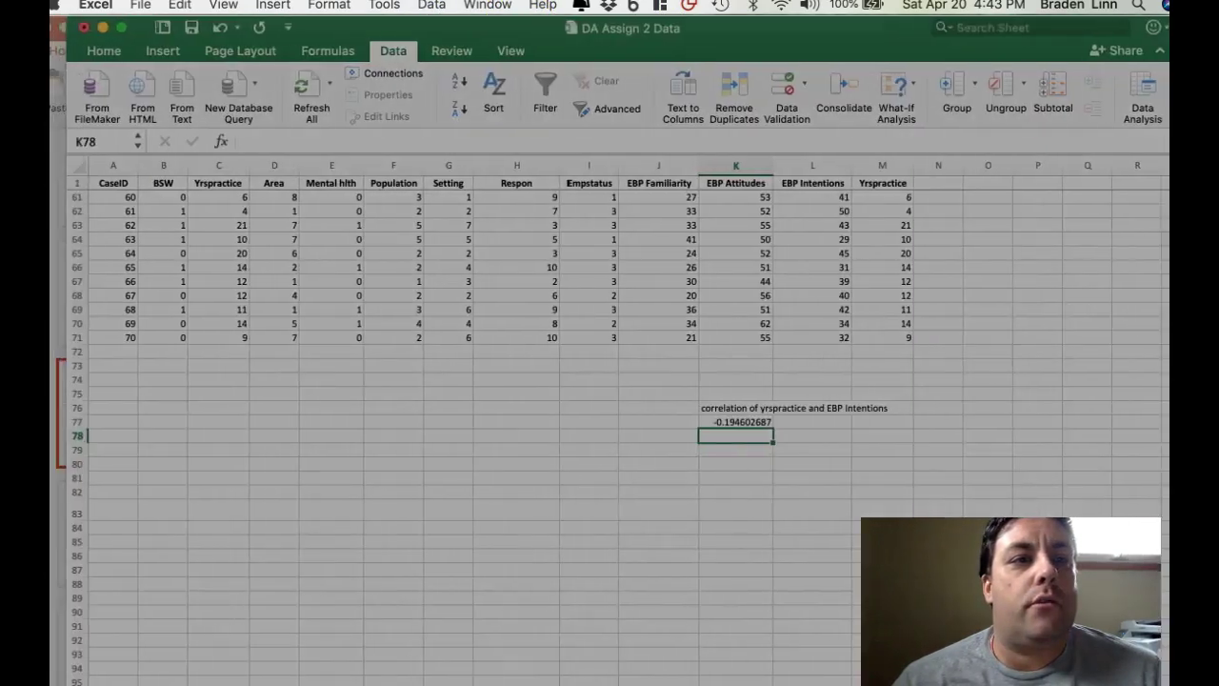
{"action": "left_click", "coordinate": [430, 498]}
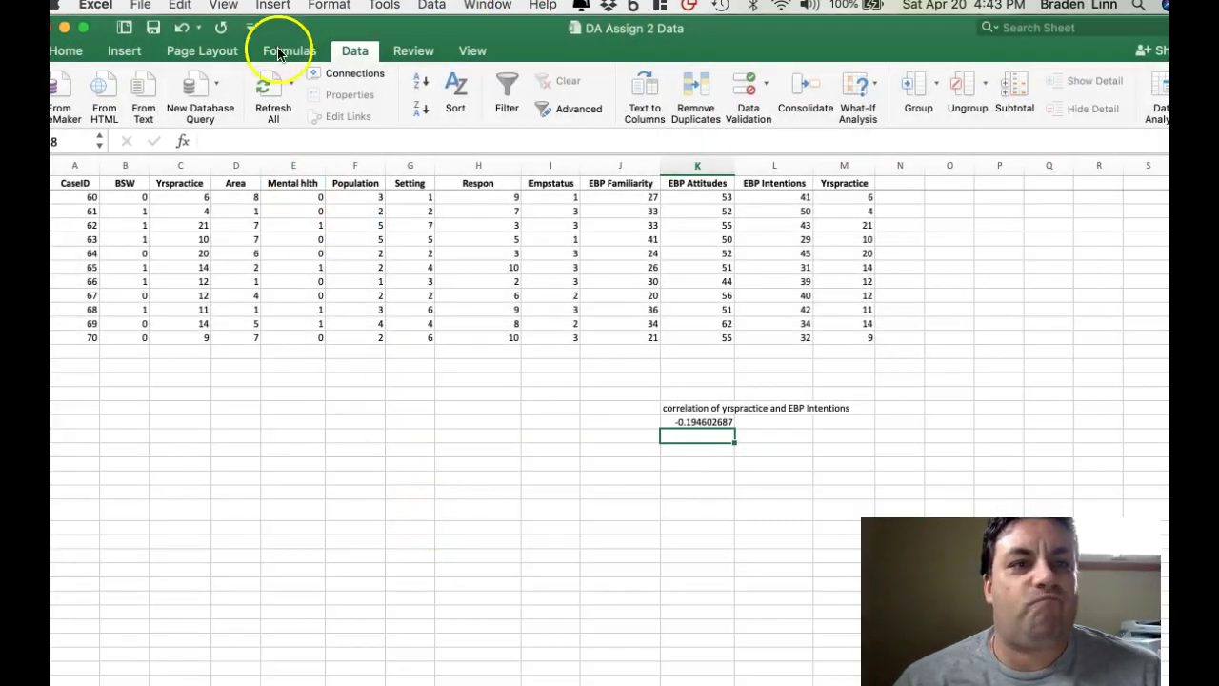
{"action": "left_click_drag", "start_coordinate": [274, 28], "coordinate": [312, 27]}
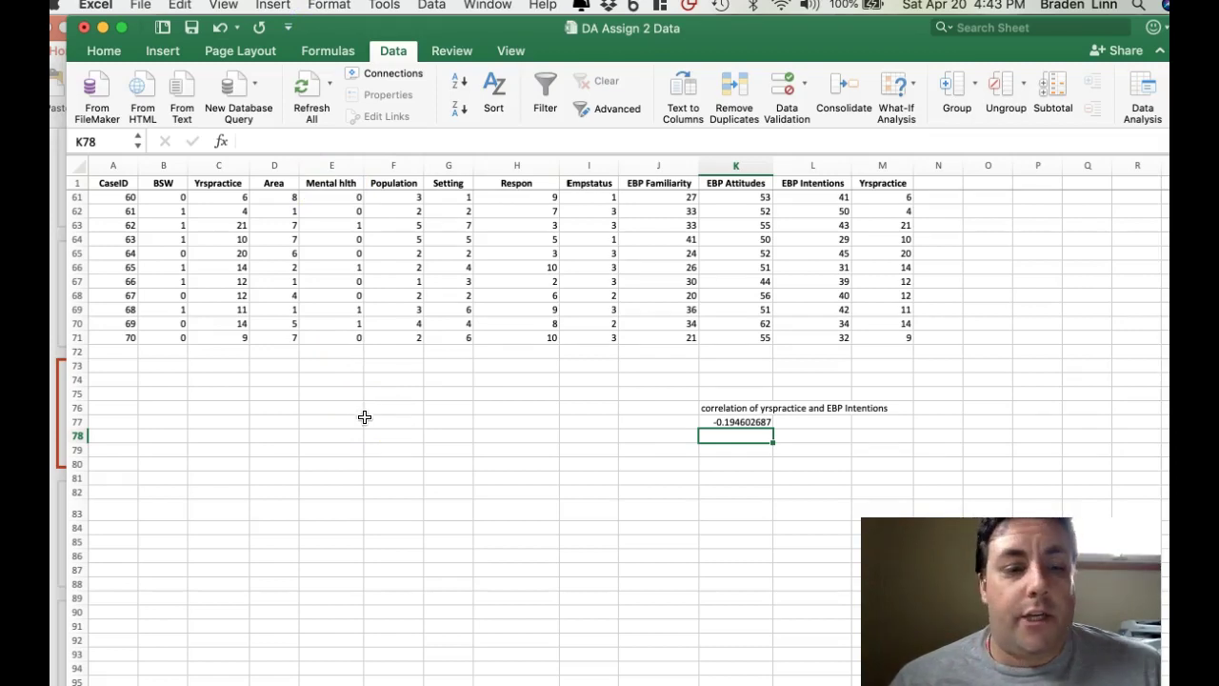
Check the variable codes and measurement levels in the Word document DA Assignment 2 Codebook and return to the Excel data.
{"action": "left_click", "coordinate": [112, 678]}
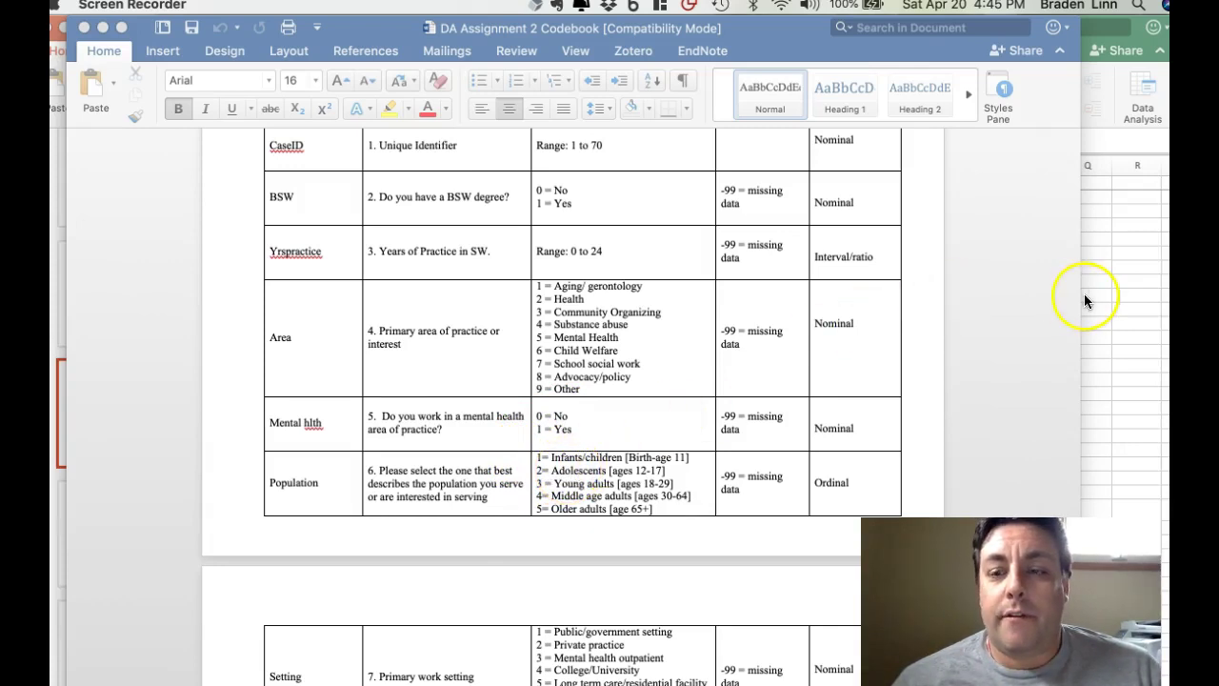
{"action": "left_click", "coordinate": [1086, 296]}
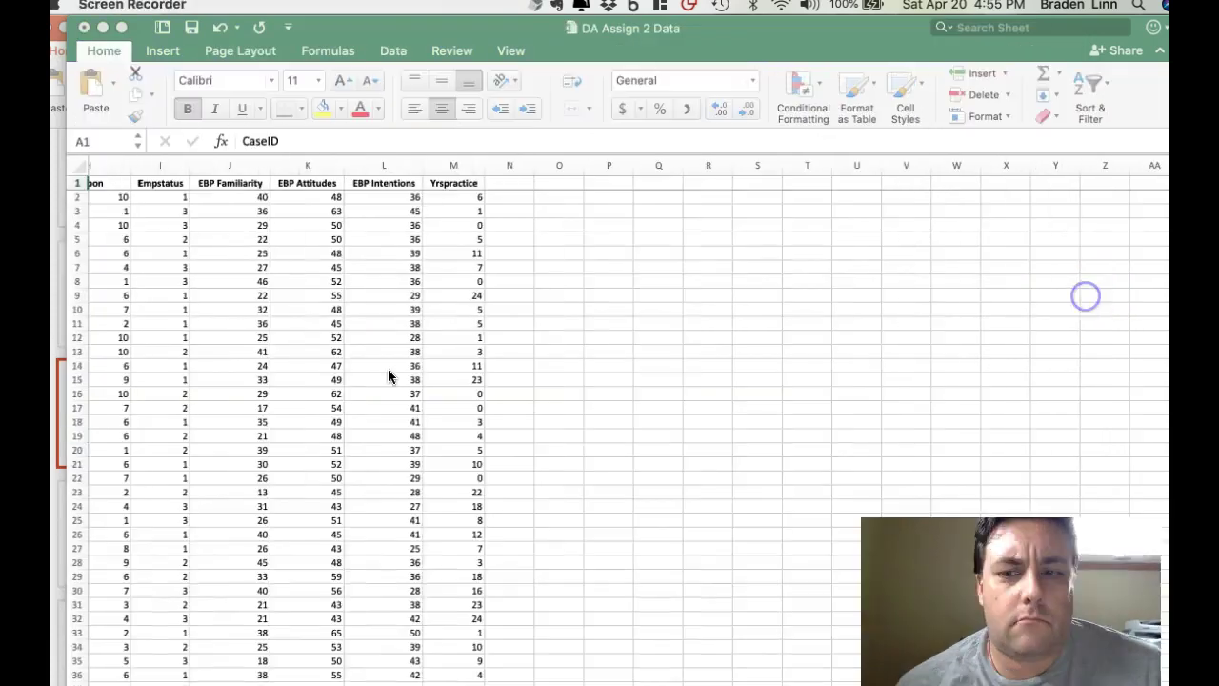
Look over the data columns from CaseID to the last Yrspractice column, including Mental hlth and Population, and the empty area beside them.
{"action": "scroll", "coordinate": [582, 353], "scroll_direction": "left", "scroll_amount": 6}
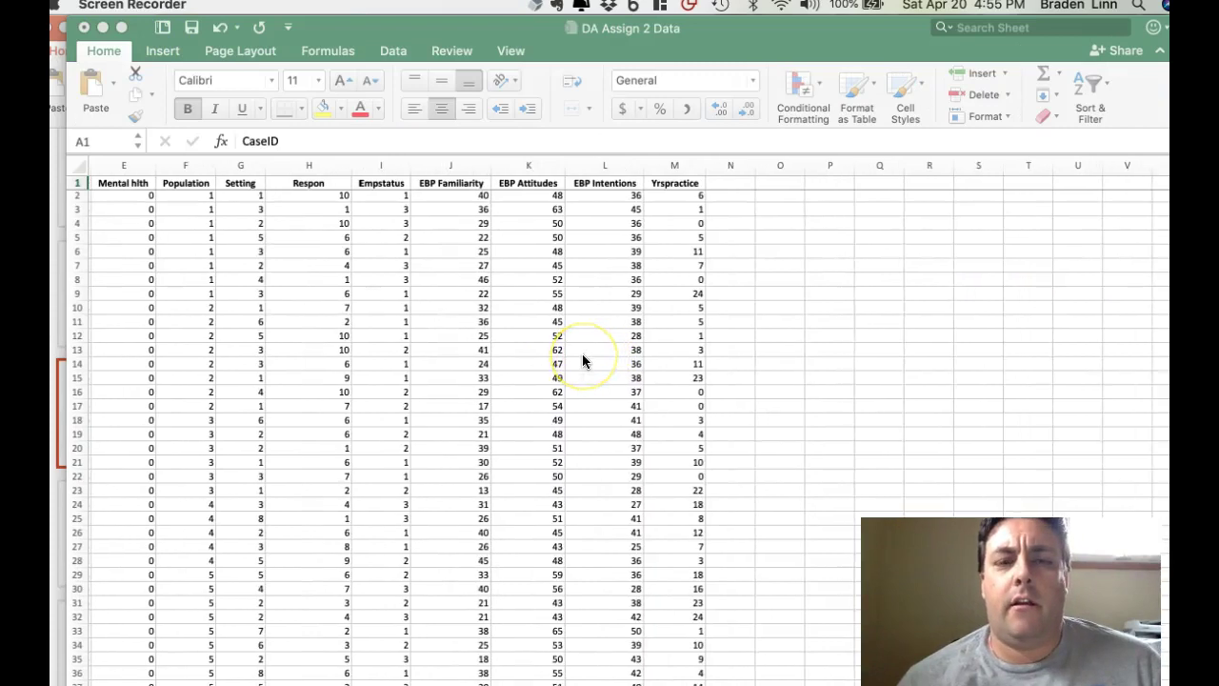
{"action": "scroll", "coordinate": [582, 353], "scroll_direction": "right", "scroll_amount": 3}
{"action": "scroll", "coordinate": [582, 354], "scroll_direction": "left", "scroll_amount": 3}
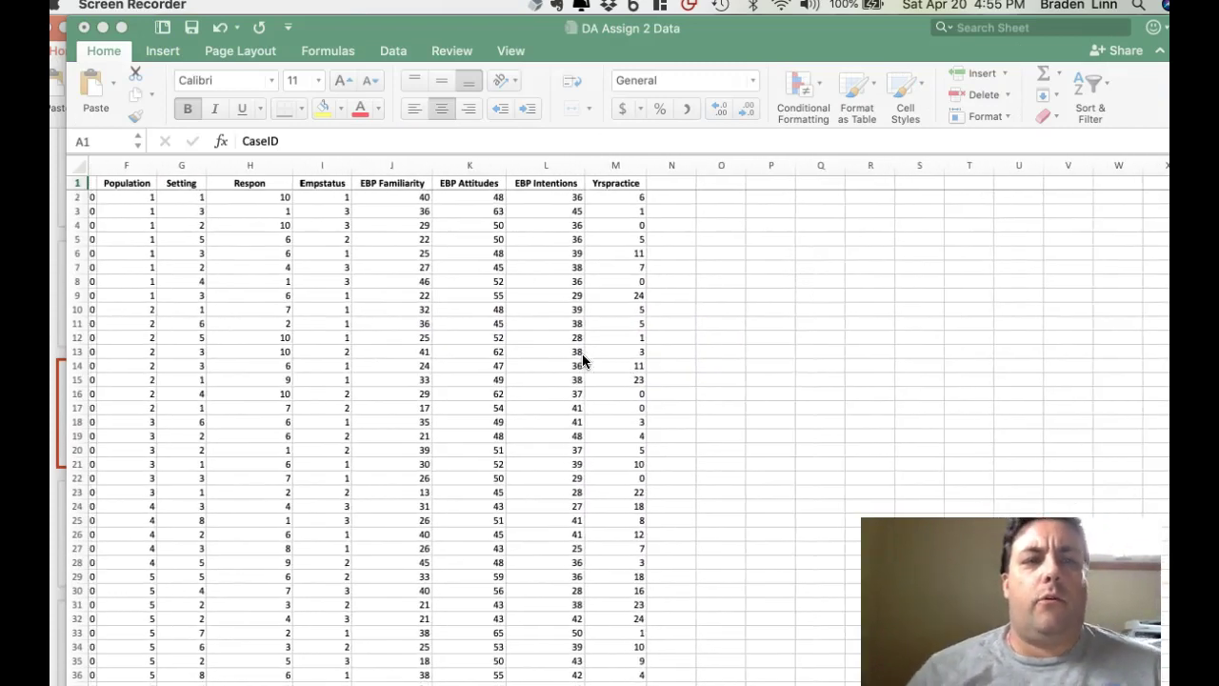
{"action": "scroll", "coordinate": [581, 354], "scroll_direction": "left", "scroll_amount": 2}
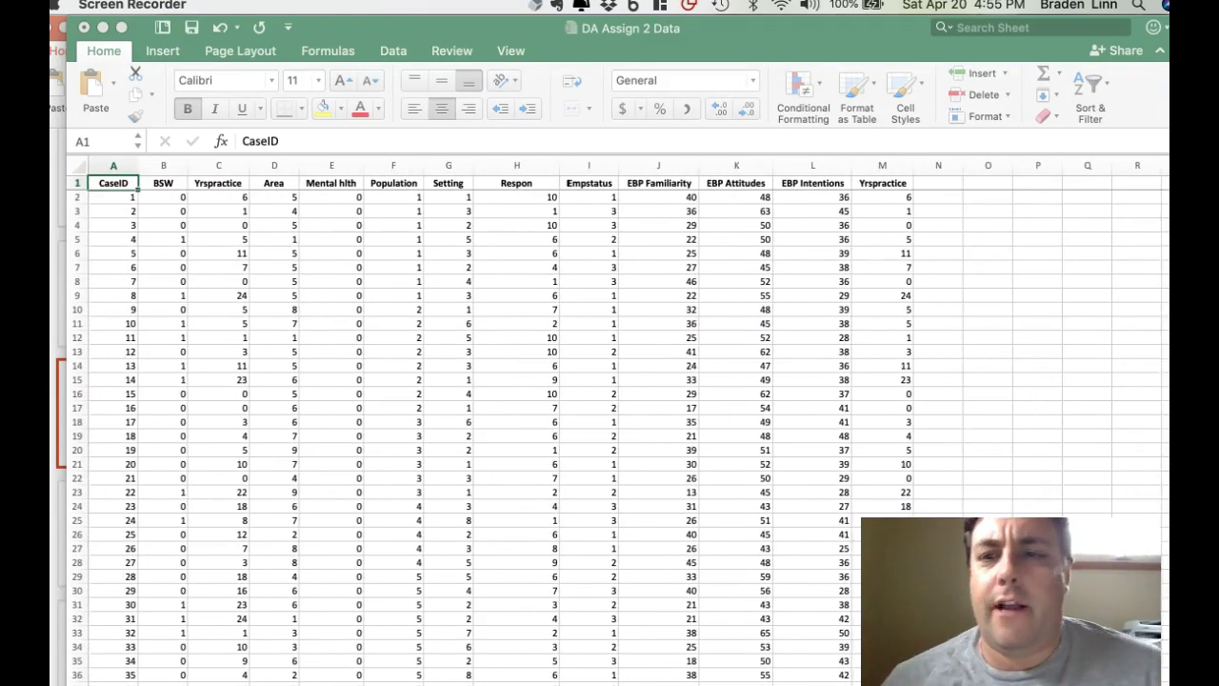
{"action": "scroll", "coordinate": [749, 317], "scroll_direction": "right", "scroll_amount": 1}
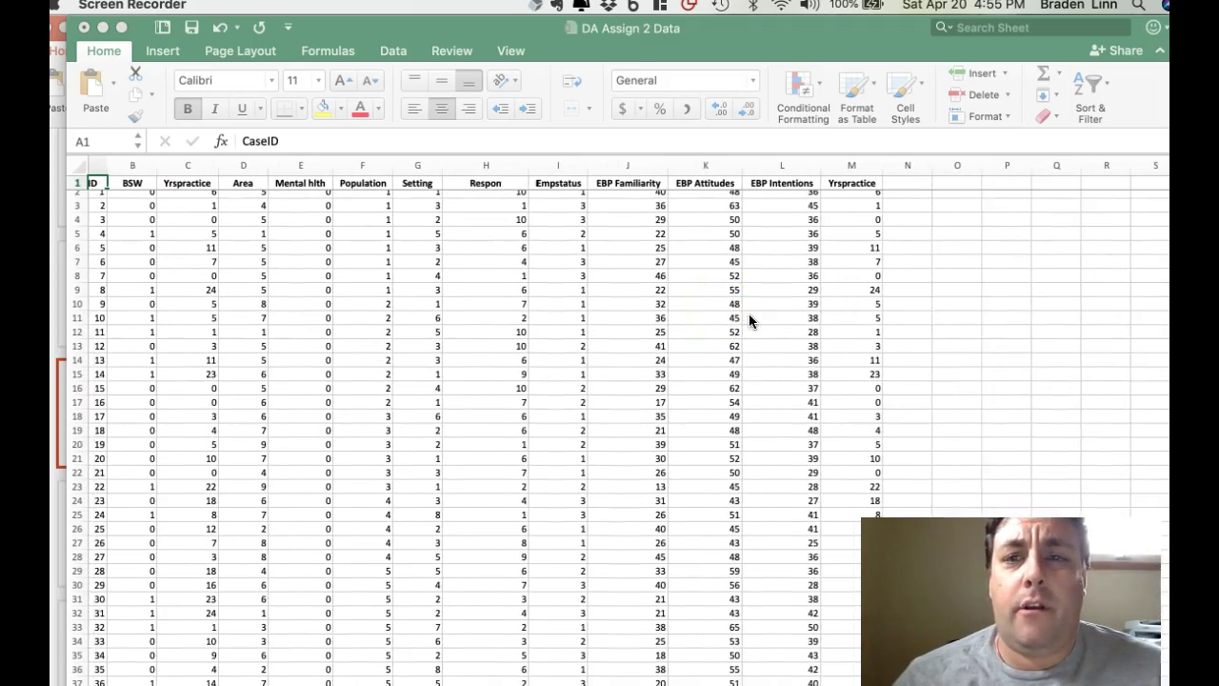
{"action": "left_click", "coordinate": [908, 269]}
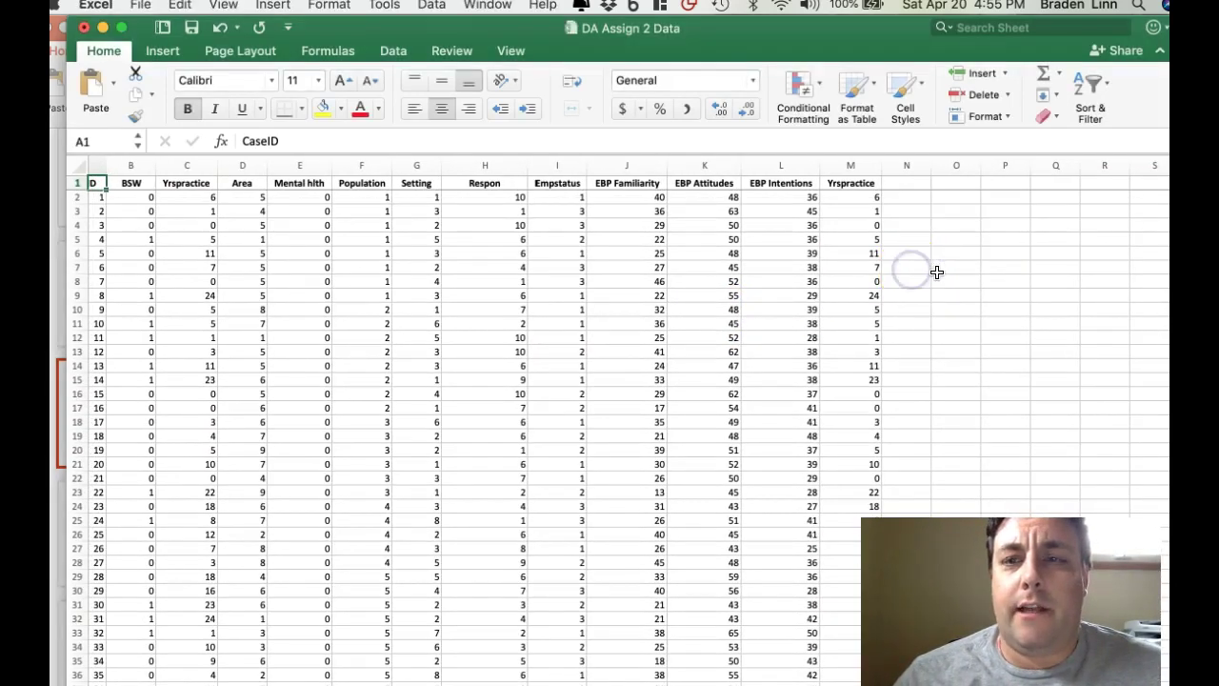
{"action": "scroll", "coordinate": [937, 272], "scroll_direction": "left", "scroll_amount": 1}
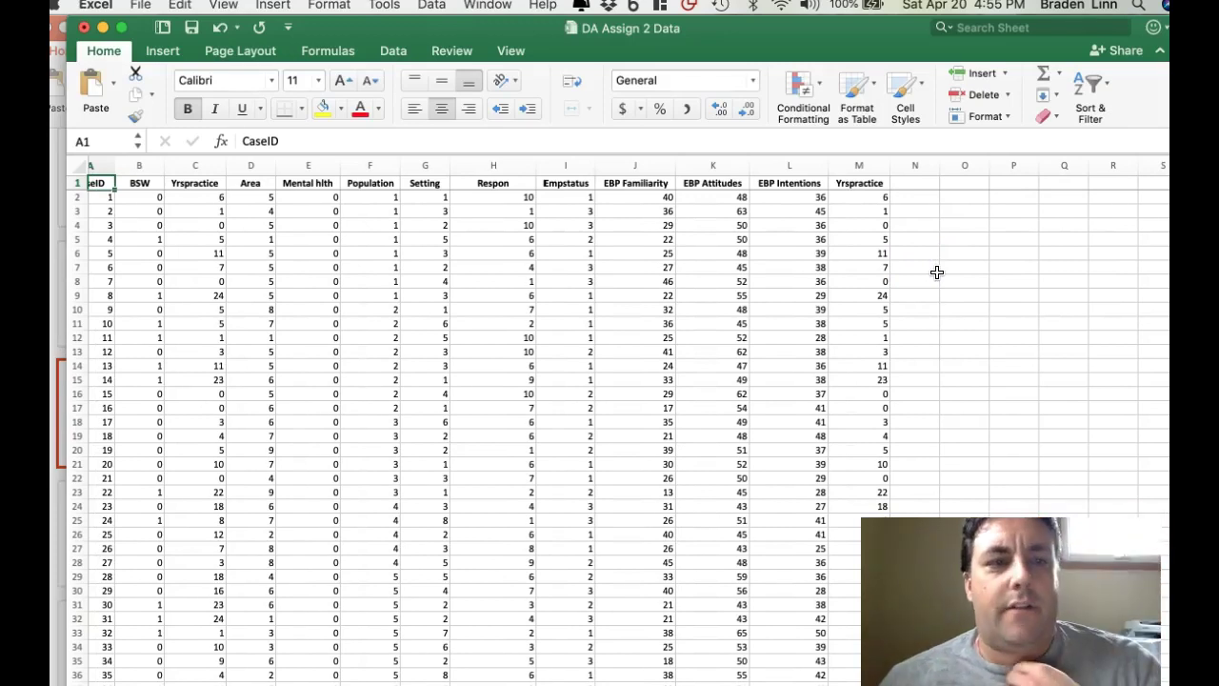
{"action": "scroll", "coordinate": [1085, 275], "scroll_direction": "down", "scroll_amount": 1}
{"action": "scroll", "coordinate": [1085, 275], "scroll_direction": "right", "scroll_amount": 1}
{"action": "scroll", "coordinate": [1086, 275], "scroll_direction": "up", "scroll_amount": 1}
{"action": "scroll", "coordinate": [1085, 275], "scroll_direction": "right", "scroll_amount": 3}
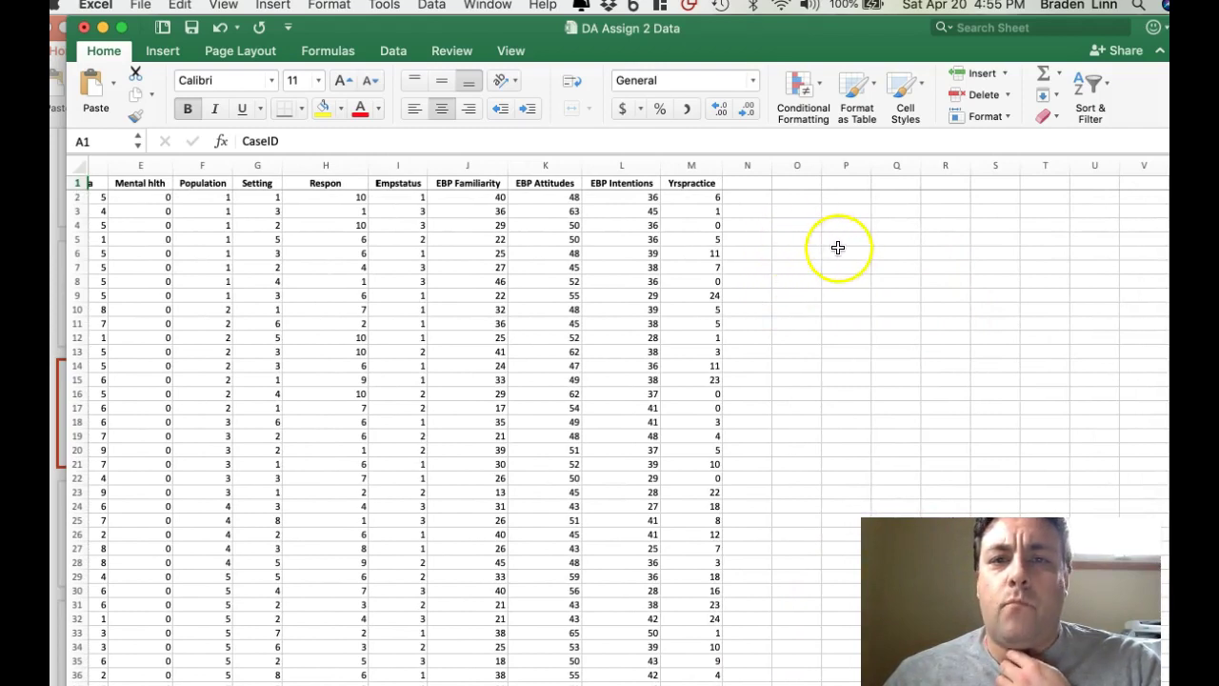
Enter the row labels No in P7 and Yes in P8 beside the data for a chi-square table.
{"action": "left_click", "coordinate": [810, 266]}
{"action": "left_click", "coordinate": [856, 269]}
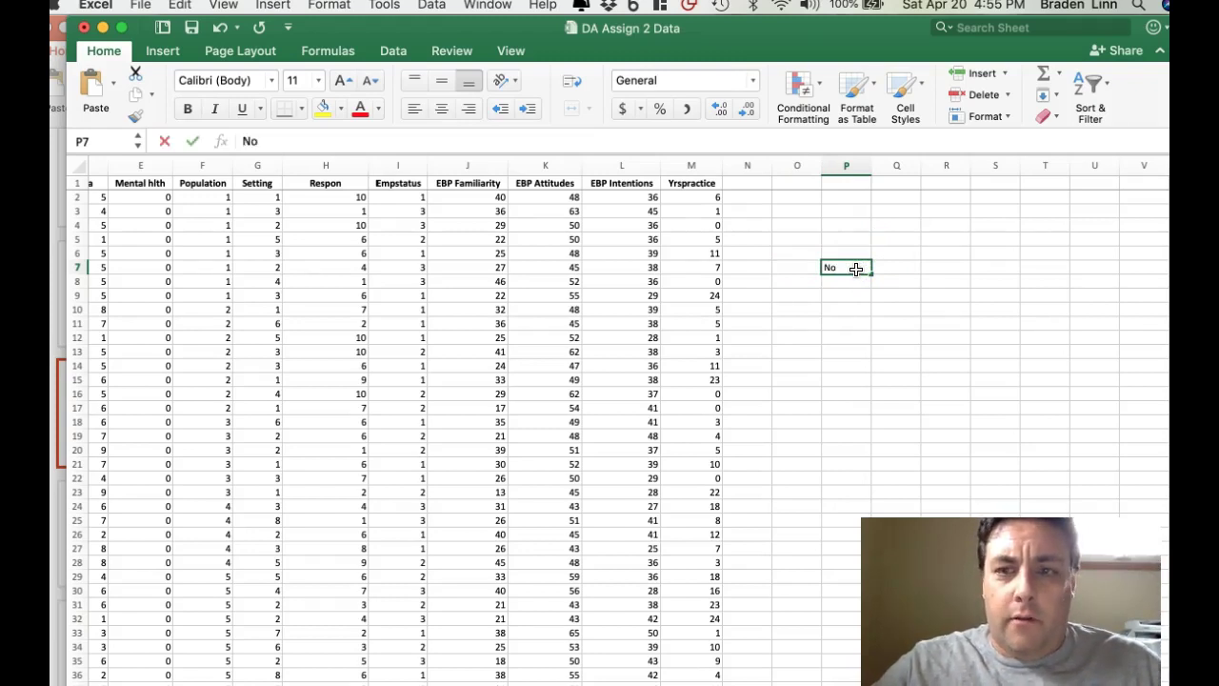
{"action": "key", "text": "Return"}
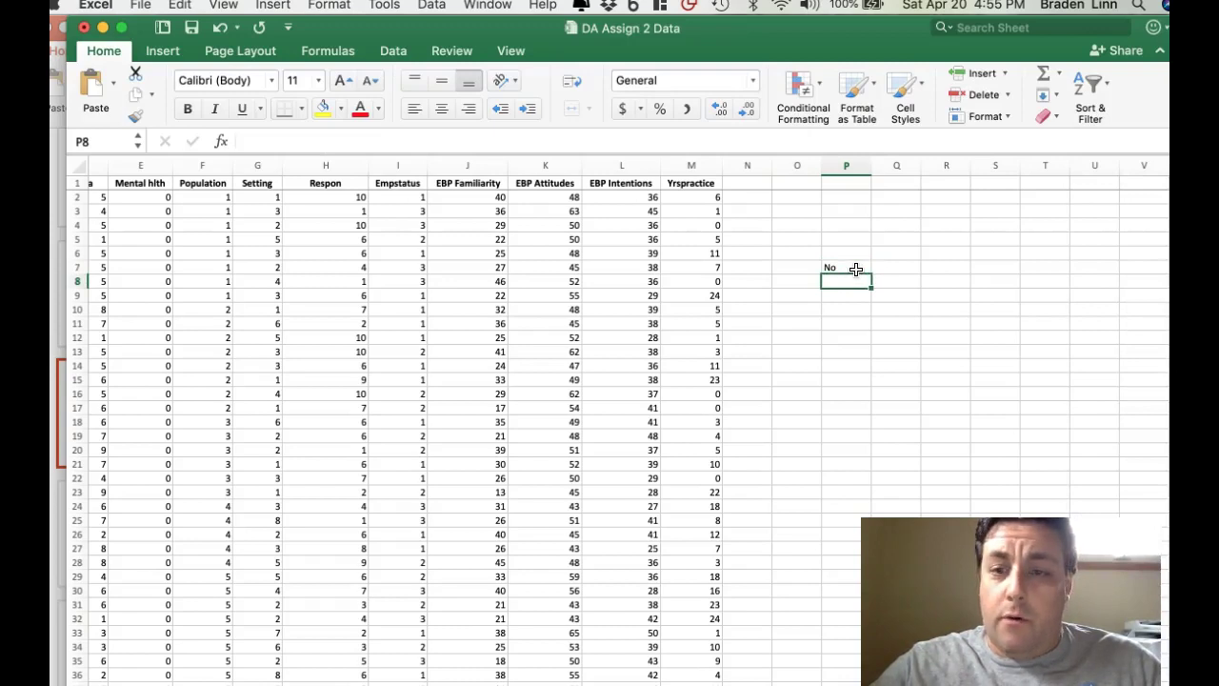
{"action": "type", "text": "Yes"}
Enter the column headings Infants, Adolescents, Young adults, Middle age and Older adults across Q6 to U6.
{"action": "key", "text": "Up"}
{"action": "key", "text": "Up"}
{"action": "key", "text": "Right"}
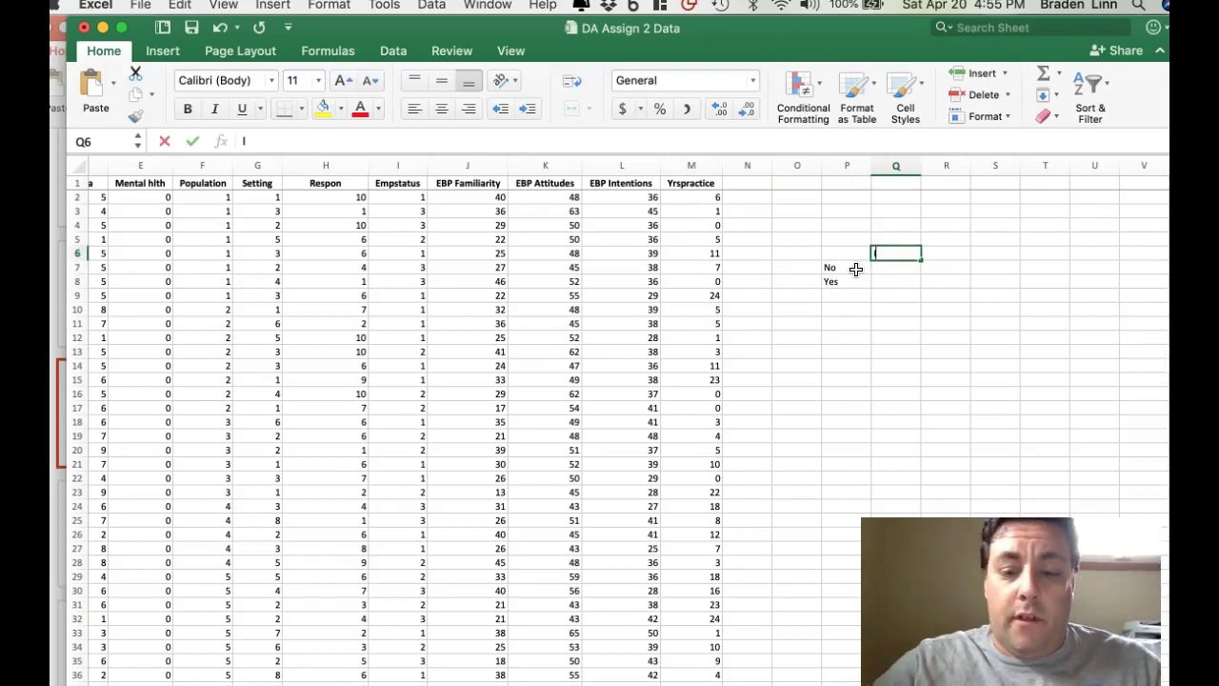
{"action": "type", "text": "Infants"}
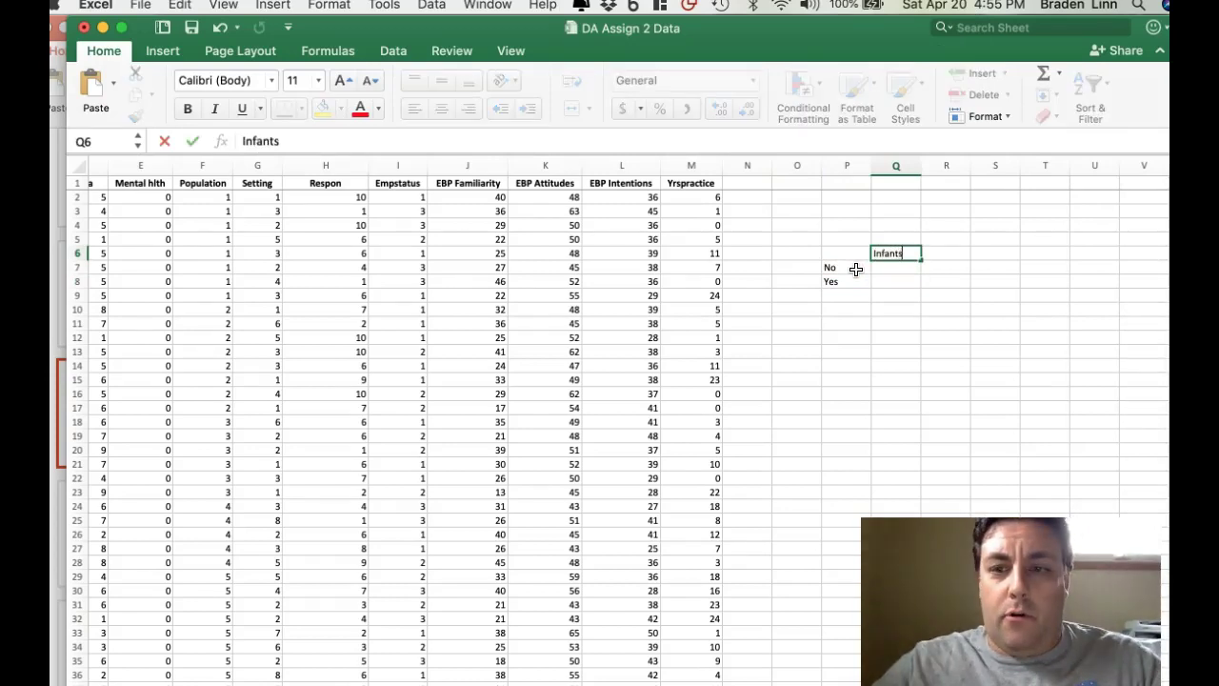
{"action": "key", "text": "Tab"}
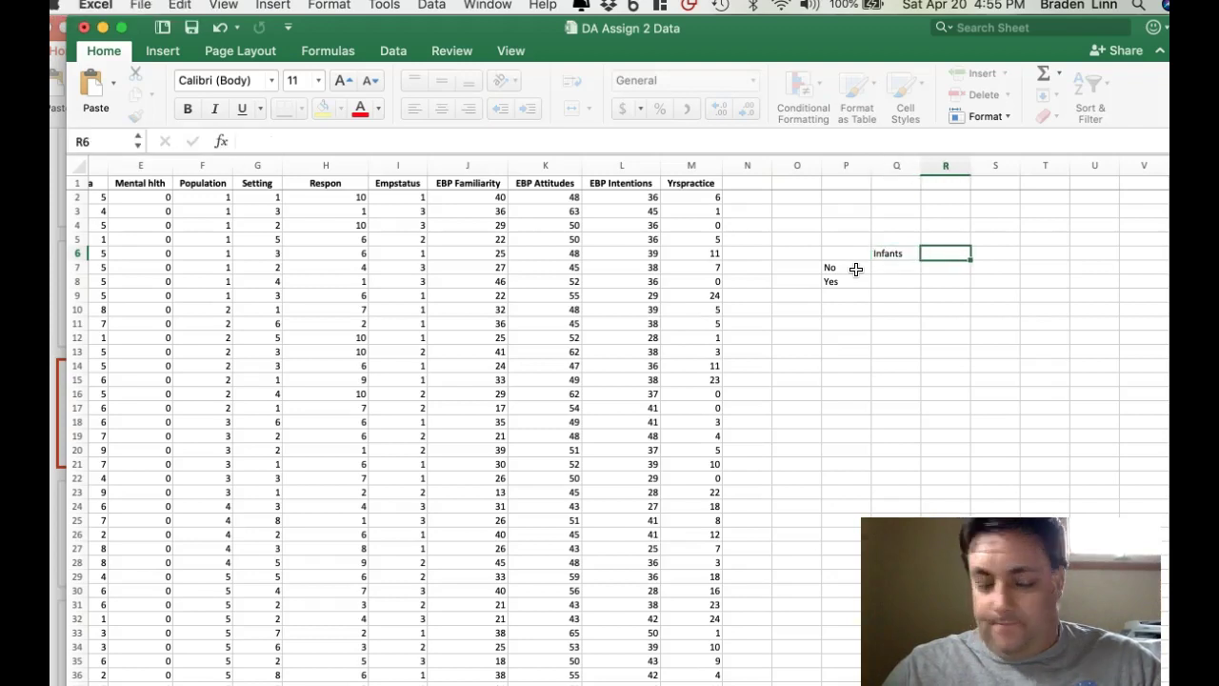
{"action": "type", "text": "Adolesc"}
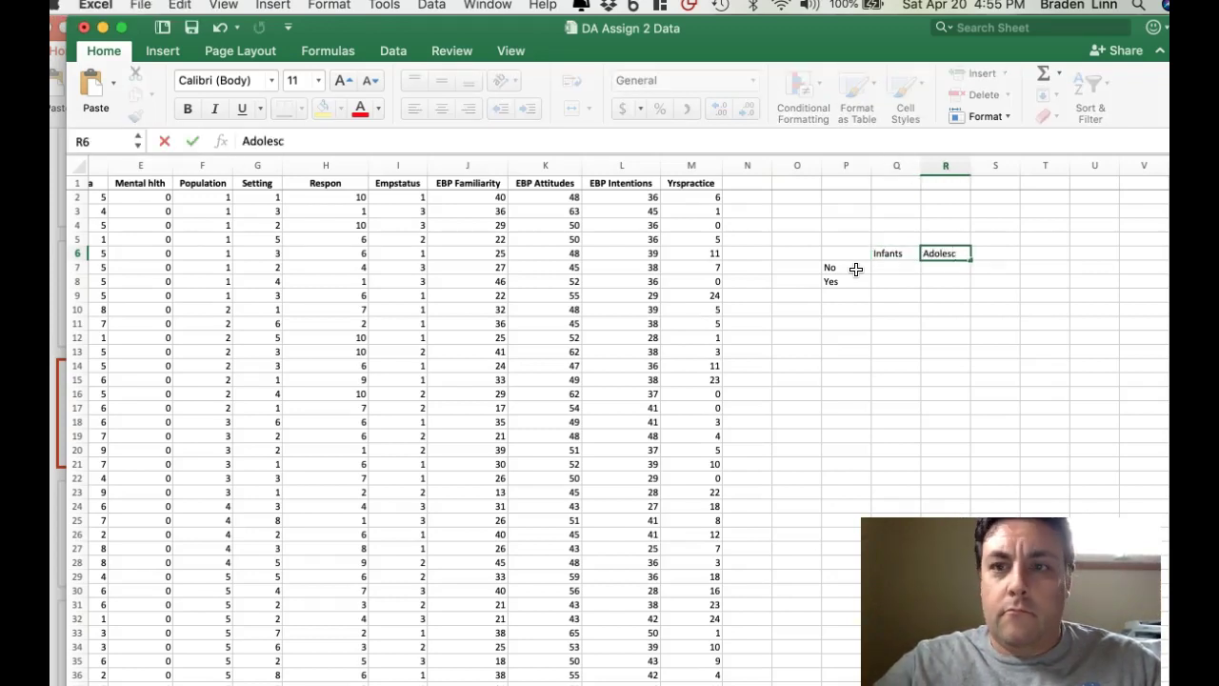
{"action": "type", "text": "ents"}
{"action": "key", "text": "Tab"}
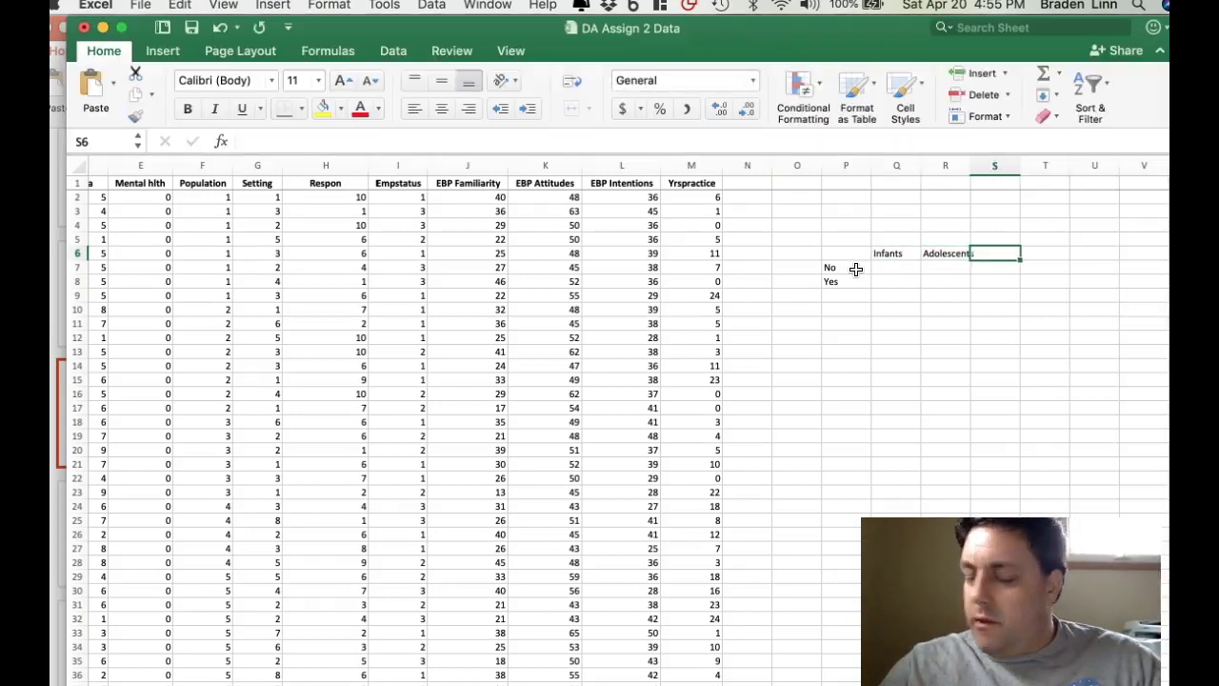
{"action": "type", "text": "Young adults"}
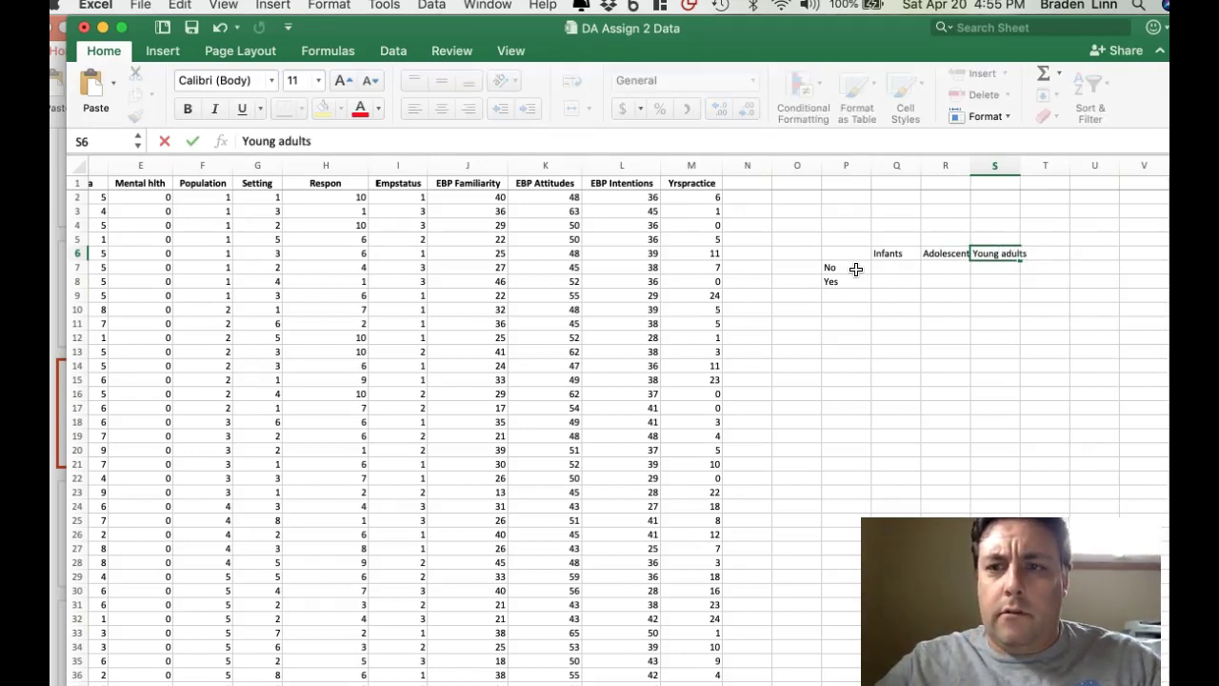
{"action": "key", "text": "Tab"}
{"action": "type", "text": "m"}
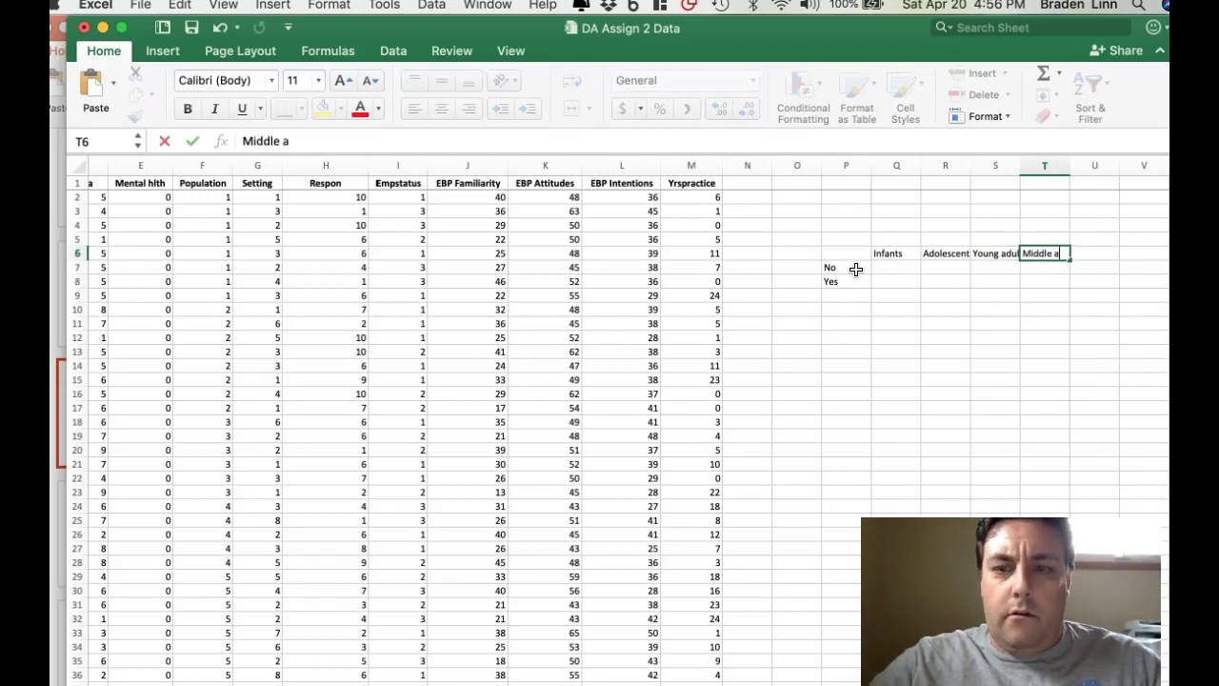
{"action": "type", "text": "iddle age"}
{"action": "key", "text": "Tab"}
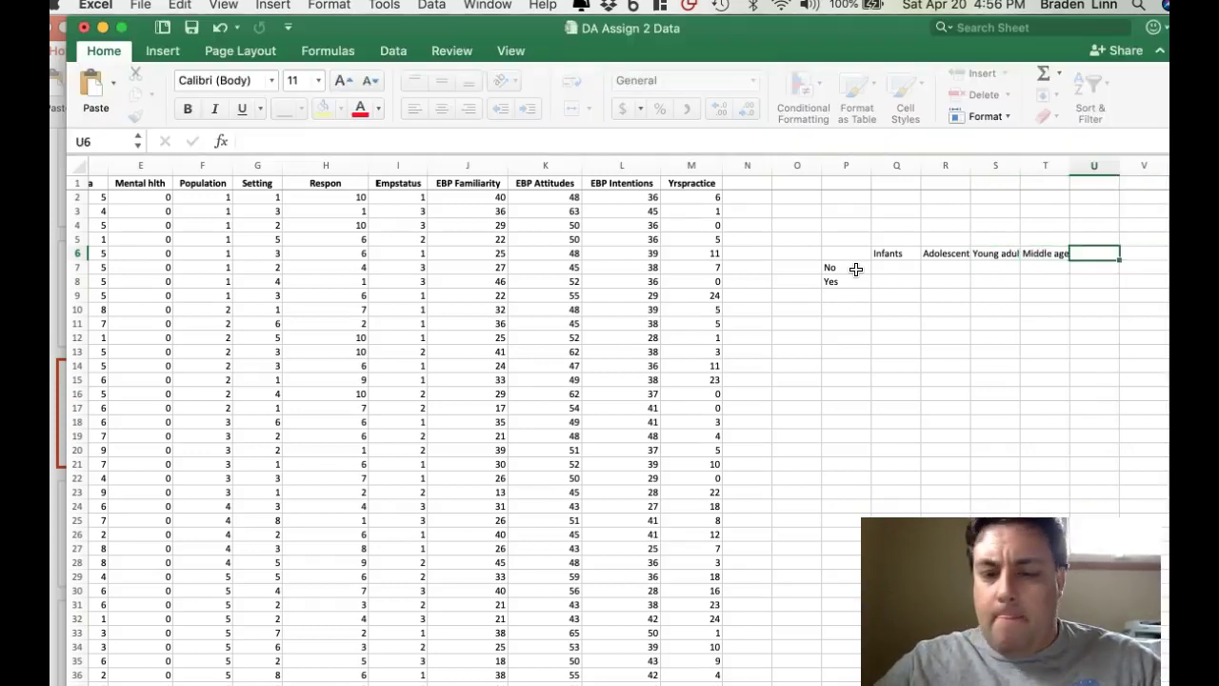
{"action": "type", "text": "Older adults"}
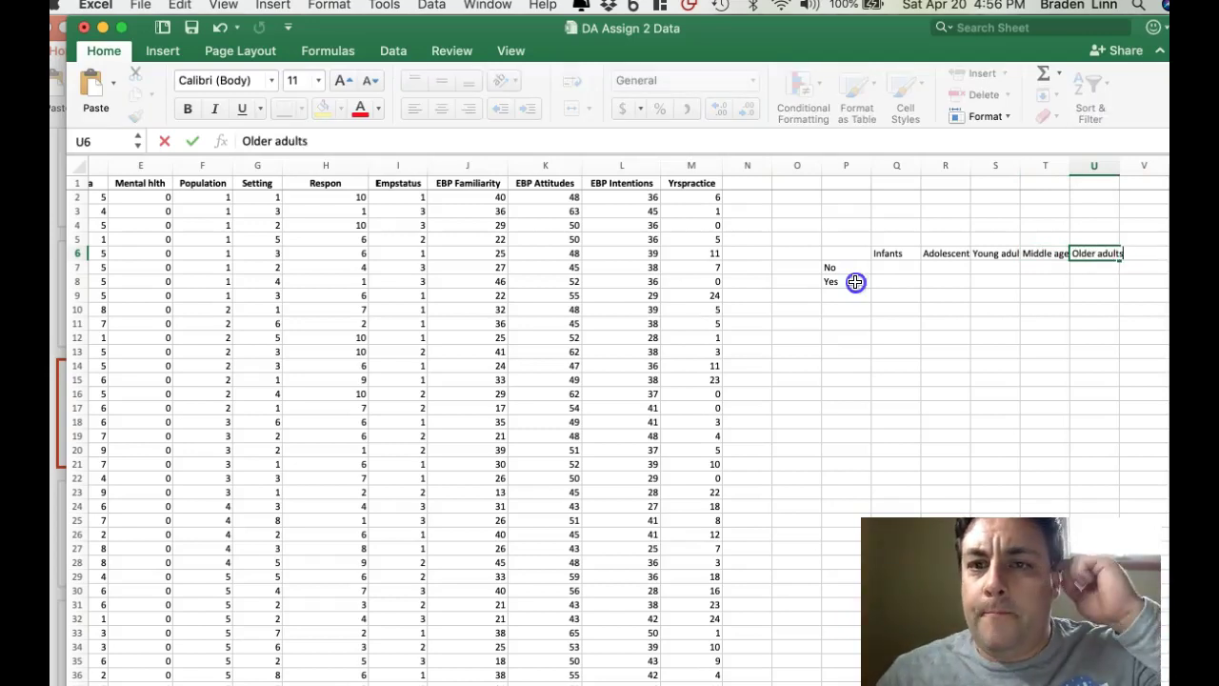
{"action": "left_click", "coordinate": [855, 282]}
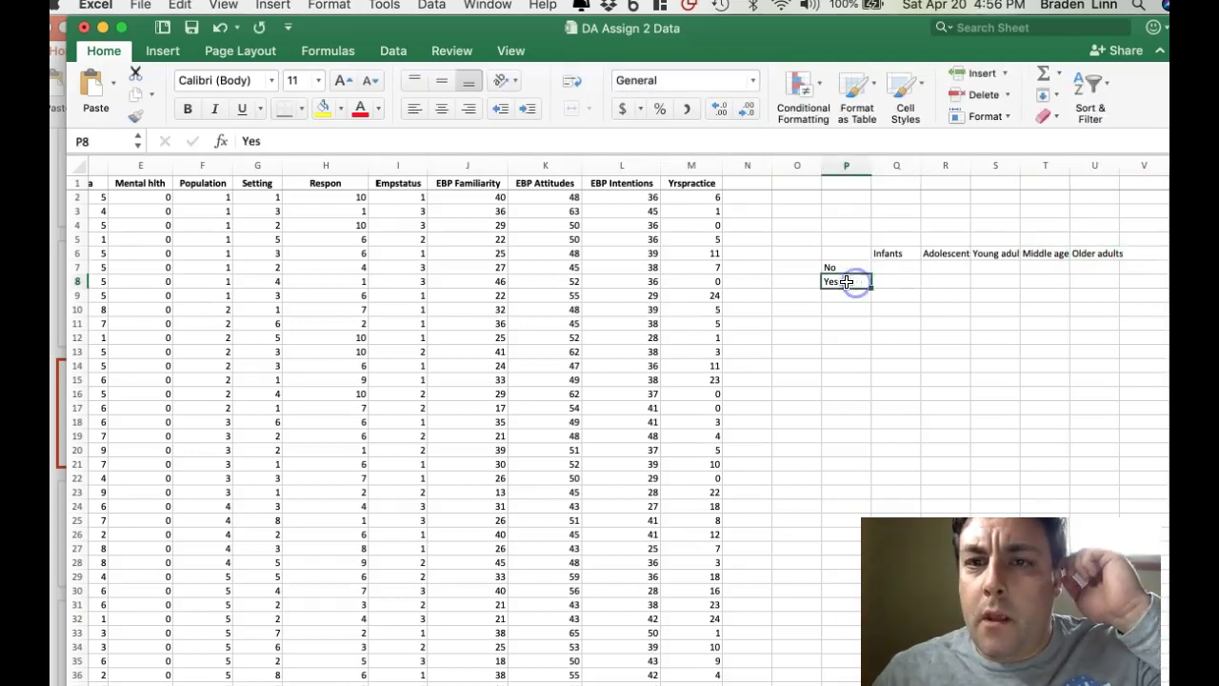
Enter the codes 0 and 1 in O7 and O8 beside the No and Yes row labels.
{"action": "left_click", "coordinate": [805, 269]}
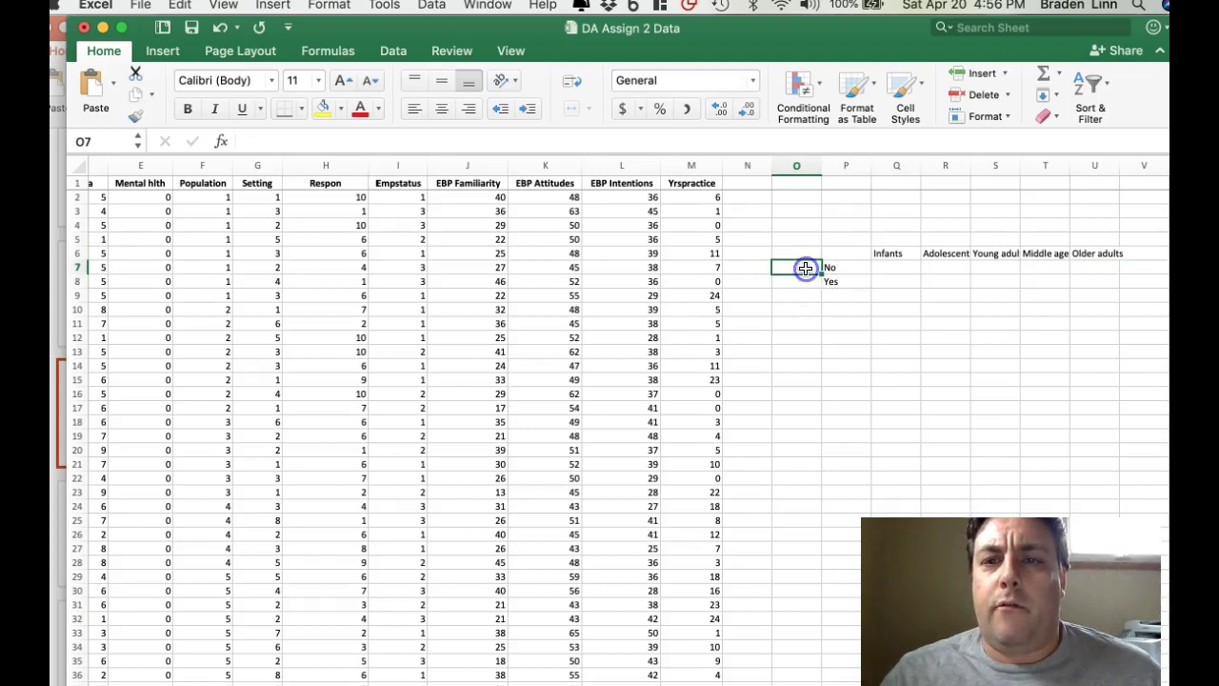
{"action": "scroll", "coordinate": [805, 269], "scroll_direction": "left", "scroll_amount": 1}
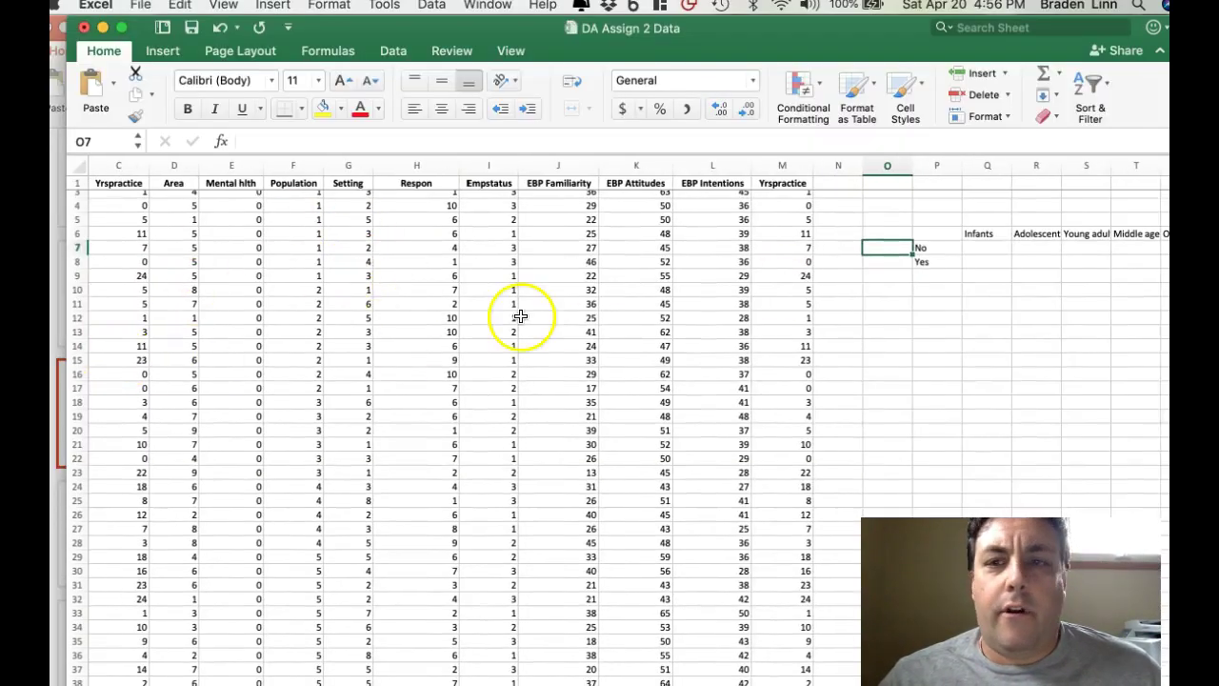
{"action": "scroll", "coordinate": [883, 320], "scroll_direction": "up", "scroll_amount": 1}
{"action": "type", "text": "0"}
{"action": "key", "text": "Return"}
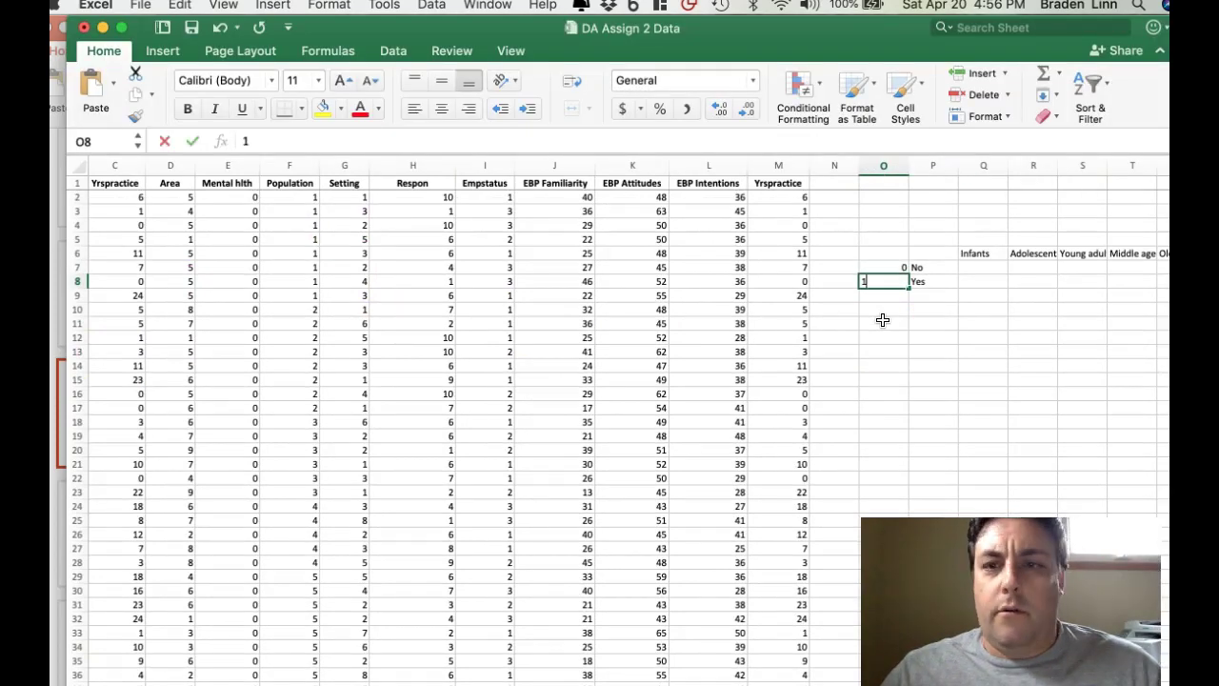
Number the five population headings with the codes 1 to 5 in Q5 to U5.
{"action": "key", "text": "Up"}
{"action": "key", "text": "Up"}
{"action": "key", "text": "Up"}
{"action": "key", "text": "Right"}
{"action": "key", "text": "Right"}
{"action": "type", "text": "1"}
{"action": "key", "text": "Tab"}
{"action": "type", "text": "2"}
{"action": "key", "text": "Tab"}
{"action": "type", "text": "3"}
{"action": "key", "text": "Tab"}
{"action": "type", "text": "4"}
{"action": "key", "text": "Tab"}
{"action": "type", "text": "5"}
{"action": "key", "text": "Down"}
{"action": "key", "text": "Left"}
{"action": "key", "text": "Left"}
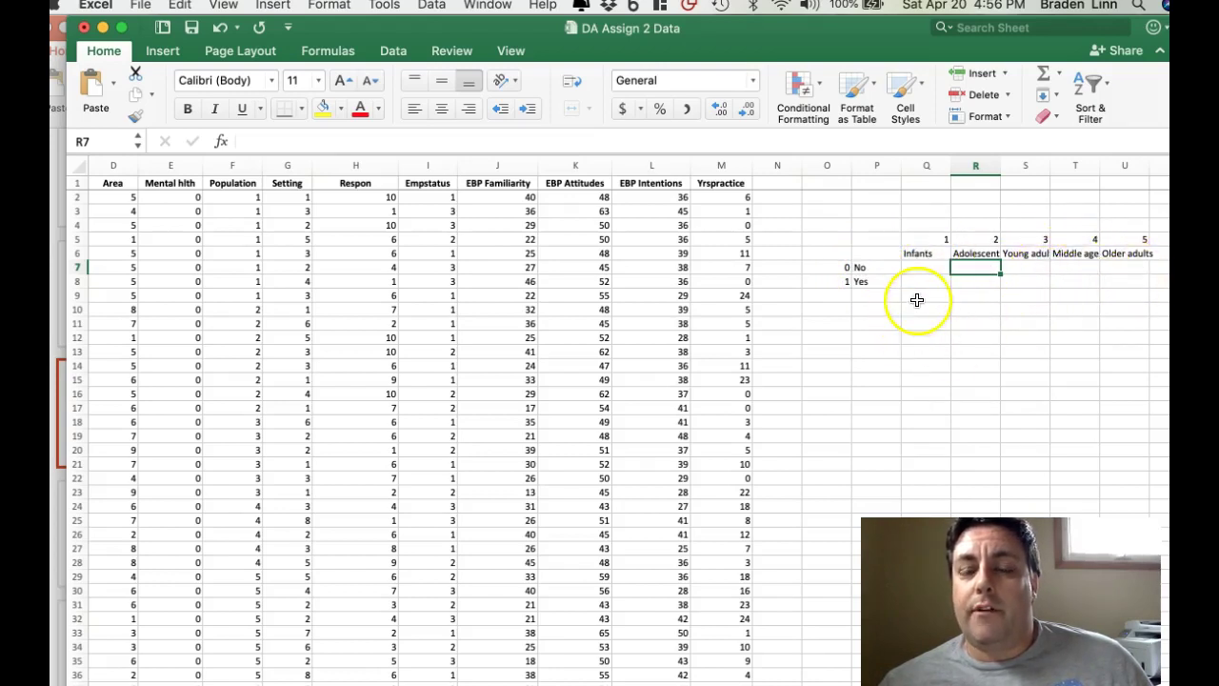
Select the whole data table from CaseID in A1 to M71 and open a custom sort for it.
{"action": "scroll", "coordinate": [919, 296], "scroll_direction": "down", "scroll_amount": 1}
{"action": "scroll", "coordinate": [920, 296], "scroll_direction": "left", "scroll_amount": 4}
{"action": "scroll", "coordinate": [916, 300], "scroll_direction": "right", "scroll_amount": 2}
{"action": "scroll", "coordinate": [916, 300], "scroll_direction": "up", "scroll_amount": 1}
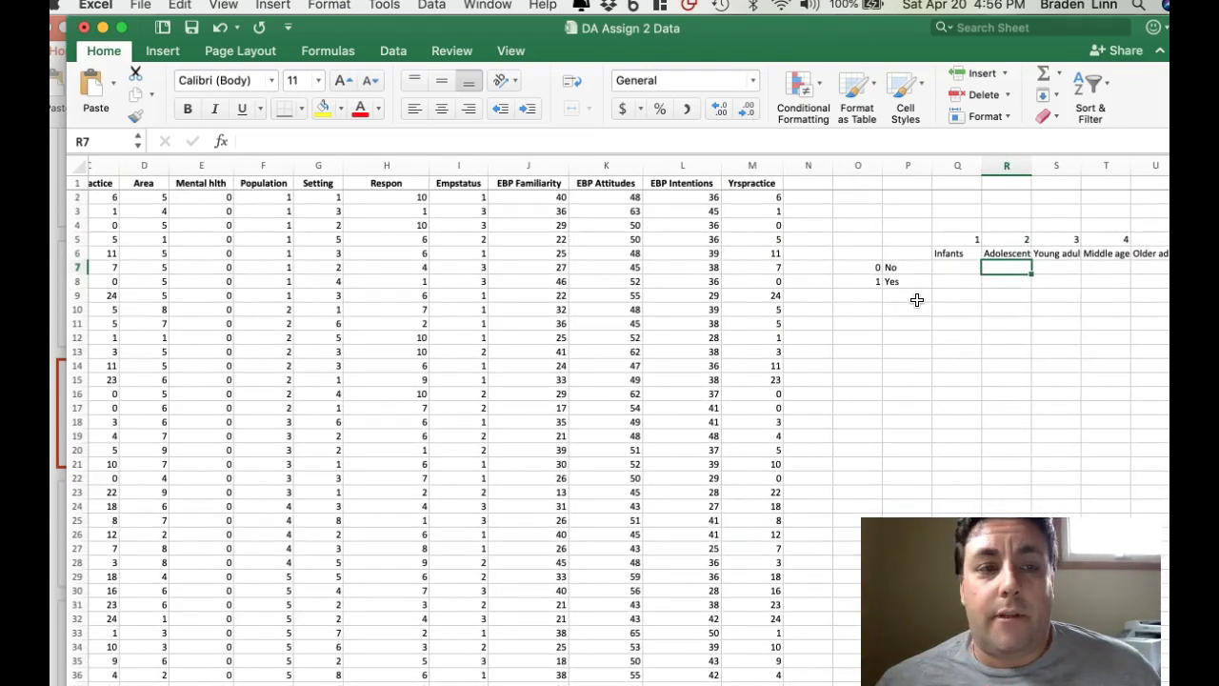
{"action": "scroll", "coordinate": [318, 380], "scroll_direction": "left", "scroll_amount": 3}
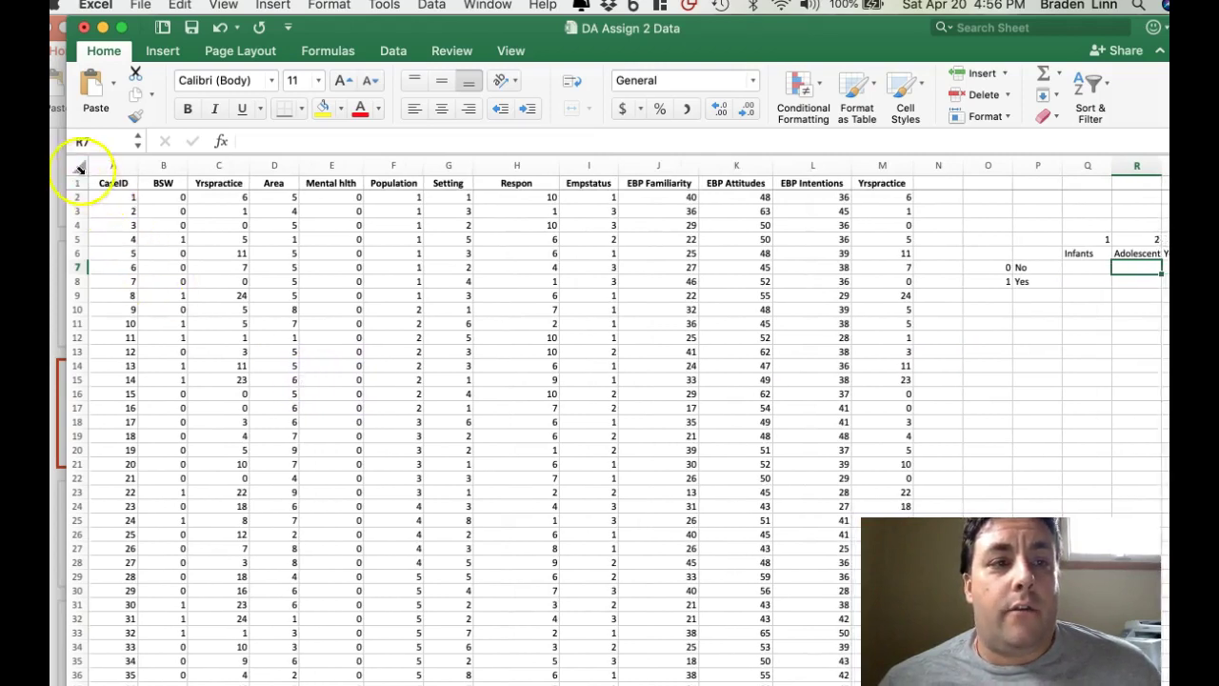
{"action": "left_click", "coordinate": [80, 167]}
{"action": "left_click", "coordinate": [158, 252]}
{"action": "left_click_drag", "start_coordinate": [106, 183], "coordinate": [864, 435]}
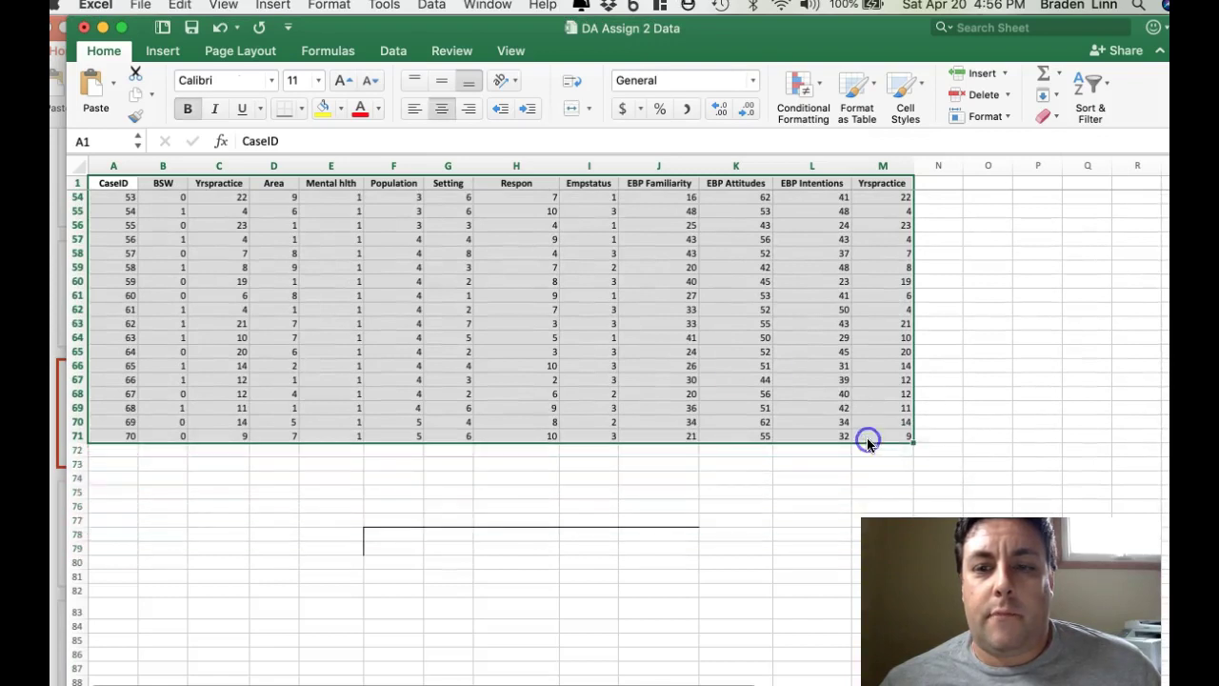
{"action": "scroll", "coordinate": [715, 339], "scroll_direction": "up", "scroll_amount": 15}
{"action": "scroll", "coordinate": [719, 340], "scroll_direction": "up", "scroll_amount": 2}
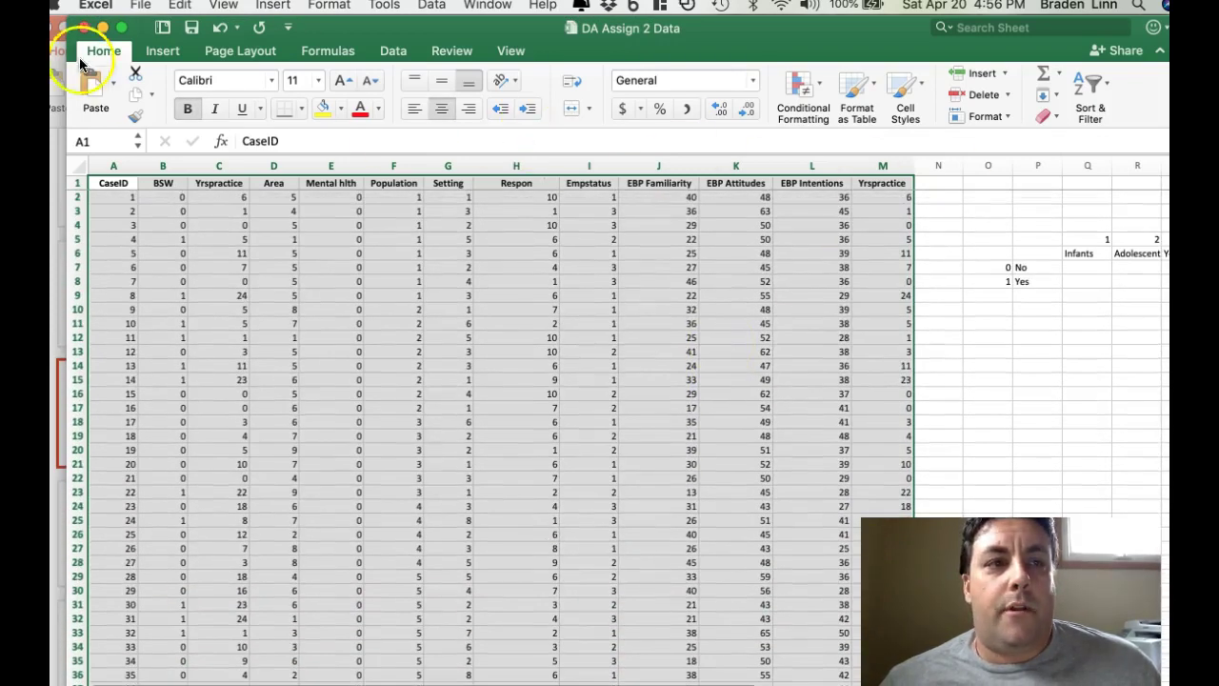
{"action": "left_click", "coordinate": [162, 50]}
{"action": "left_click", "coordinate": [103, 51]}
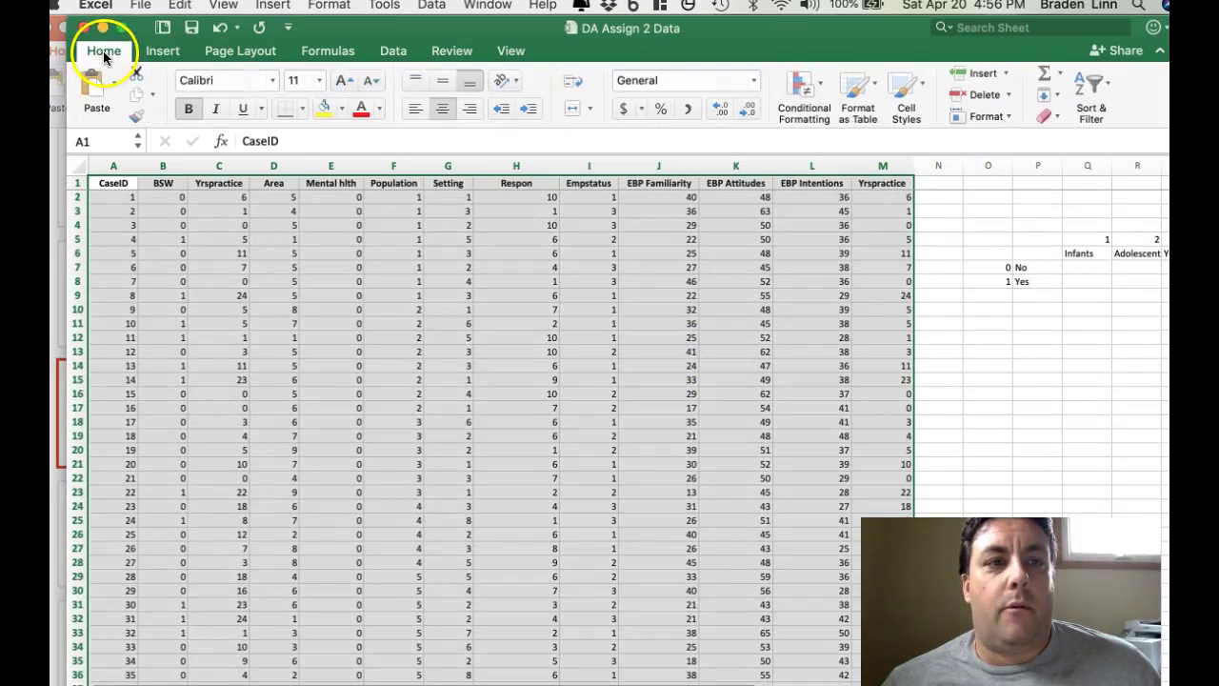
{"action": "left_click", "coordinate": [1100, 88]}
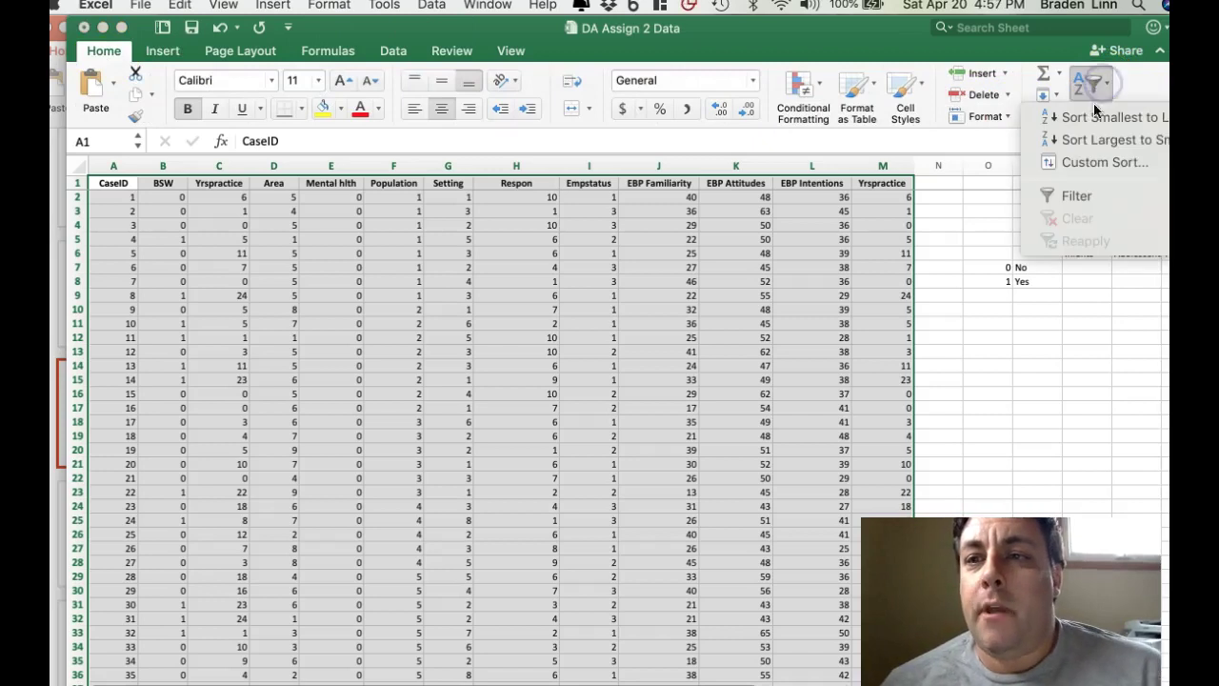
{"action": "left_click", "coordinate": [1086, 166]}
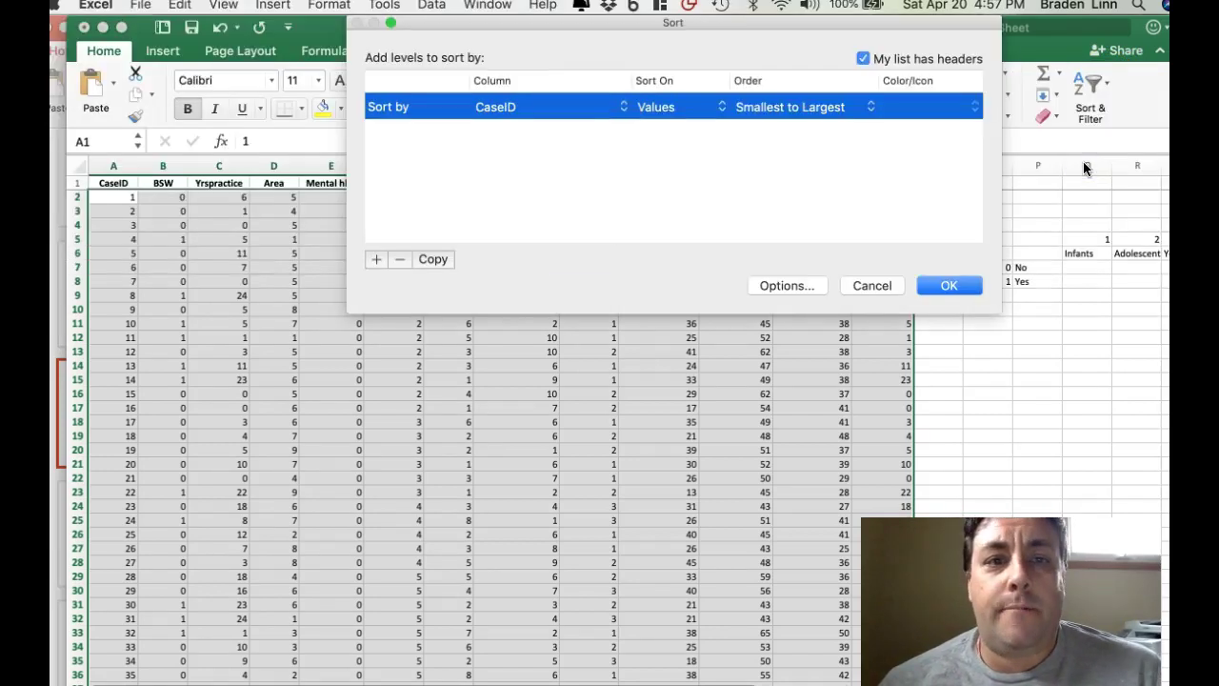
{"action": "left_click_drag", "start_coordinate": [579, 31], "coordinate": [498, 188]}
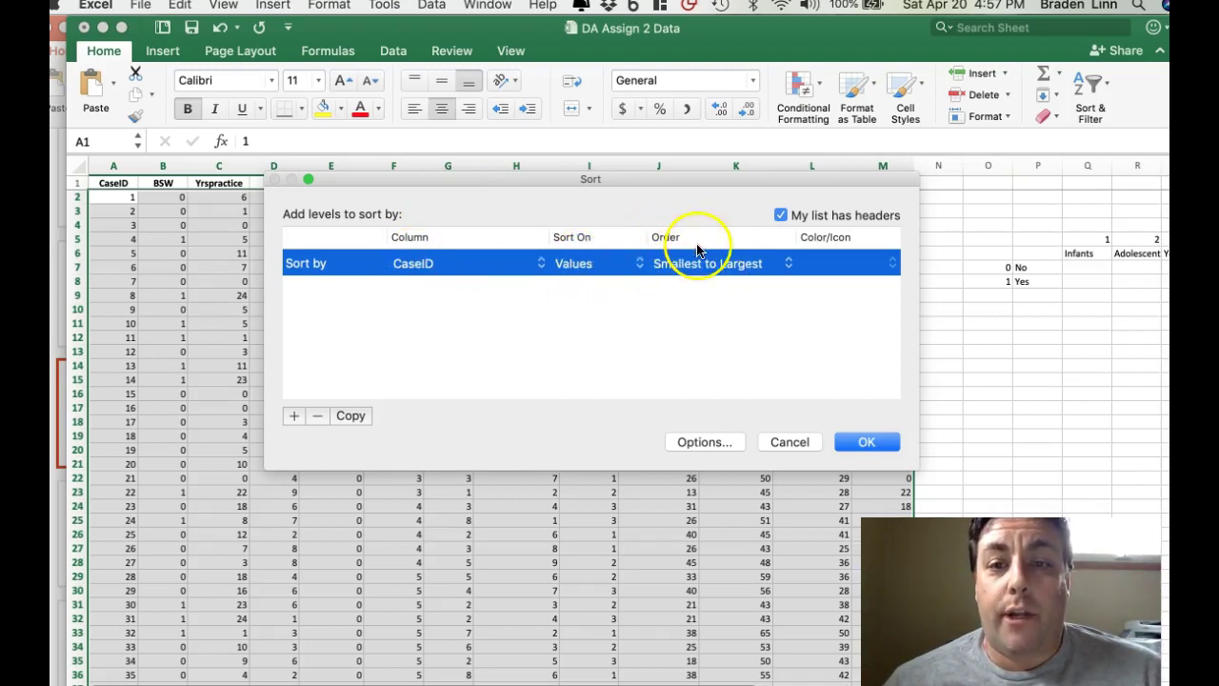
Sort the data by Mental hlth and, as a second level, by Population, both from smallest to largest.
{"action": "left_click", "coordinate": [530, 267]}
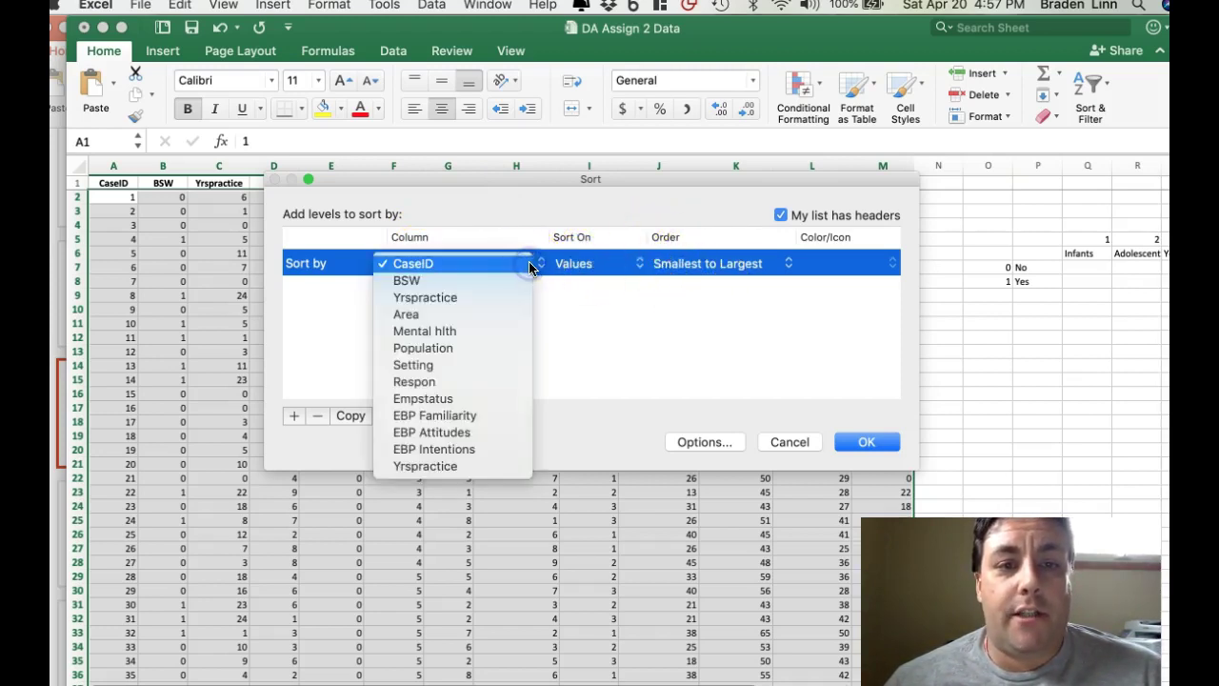
{"action": "left_click", "coordinate": [494, 331]}
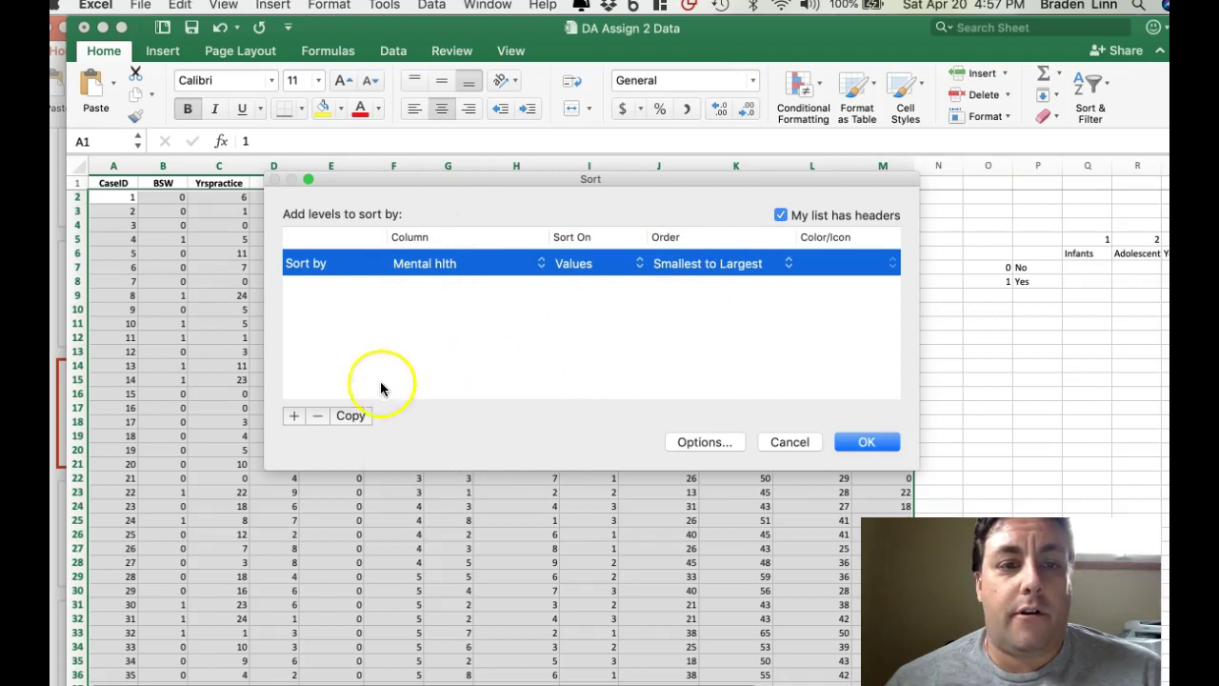
{"action": "left_click", "coordinate": [296, 416]}
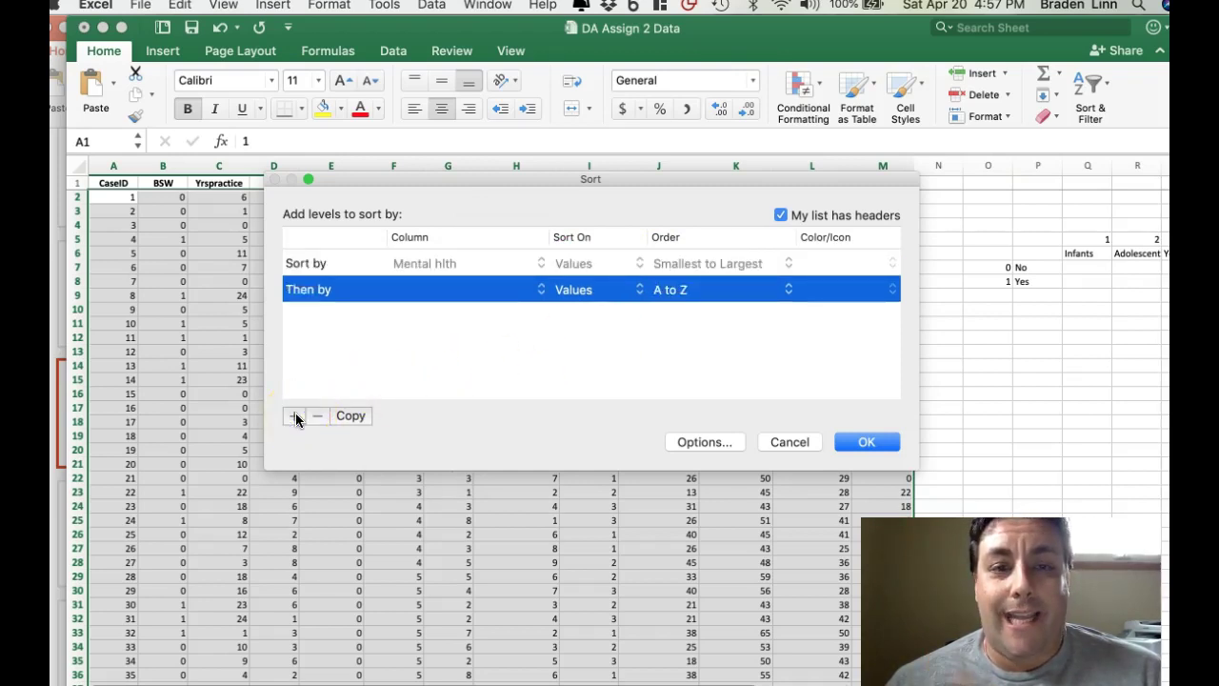
{"action": "left_click", "coordinate": [501, 289]}
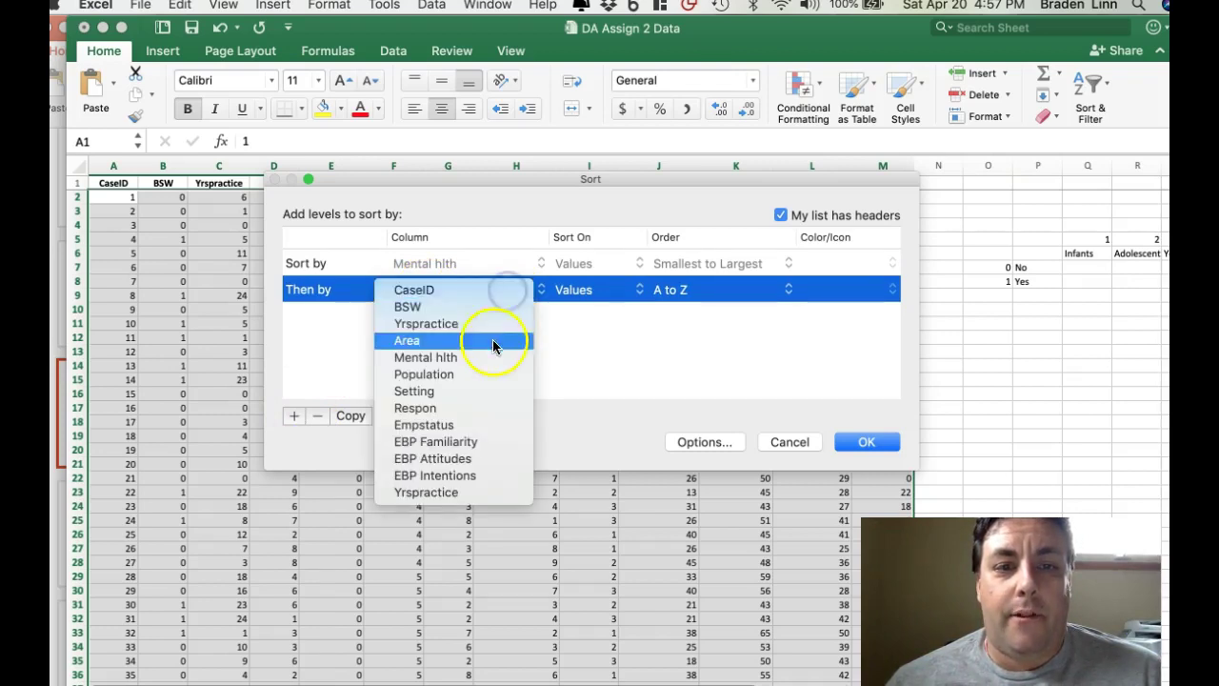
{"action": "left_click", "coordinate": [490, 375]}
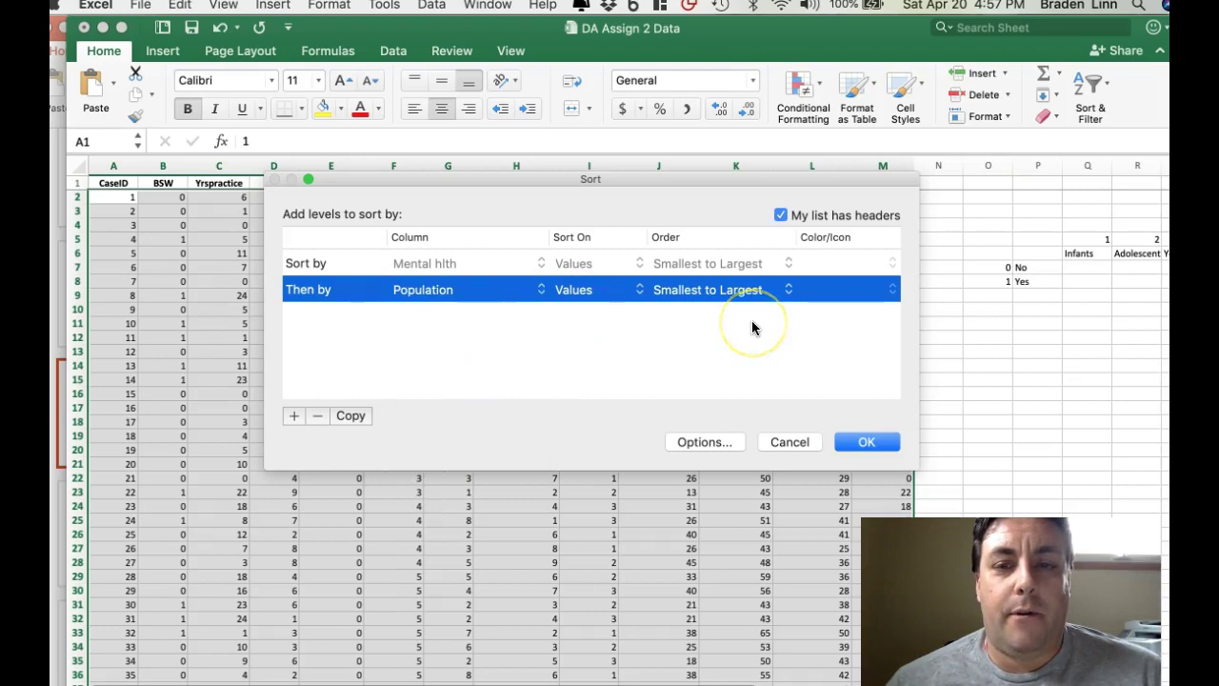
{"action": "left_click", "coordinate": [838, 441]}
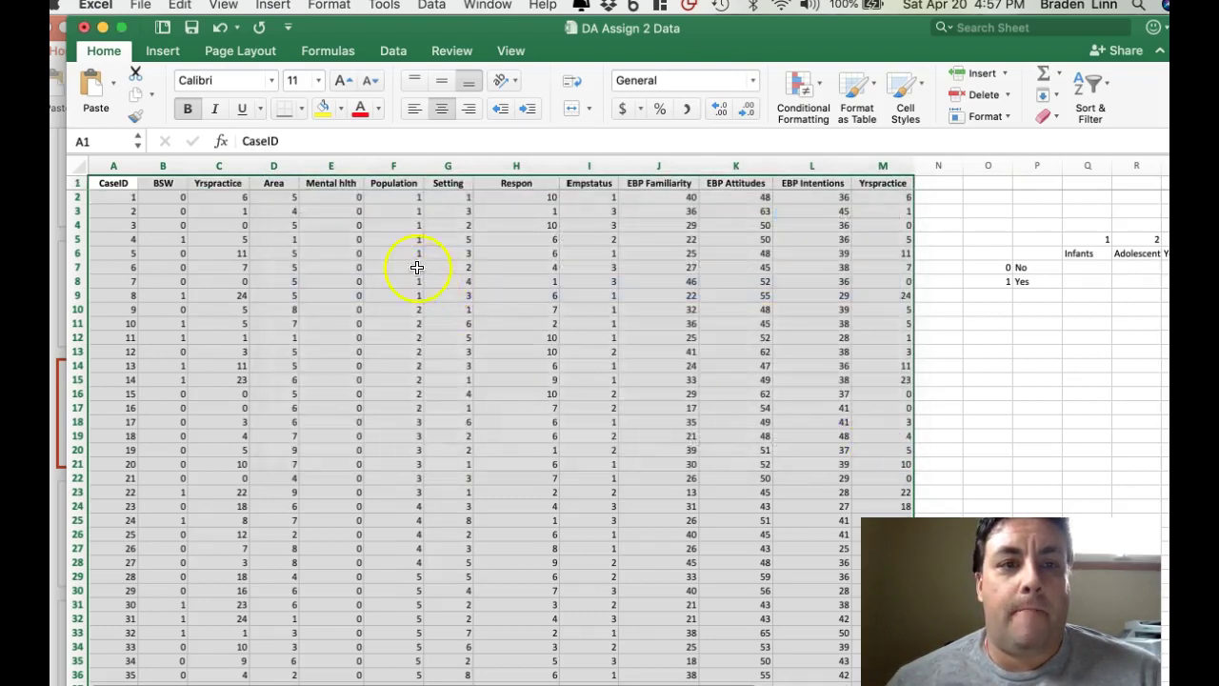
Review the sorted Mental hlth and Population columns, highlighting the rows of Population codes 1, 2 and 3 within Mental hlth 0.
{"action": "left_click", "coordinate": [388, 253]}
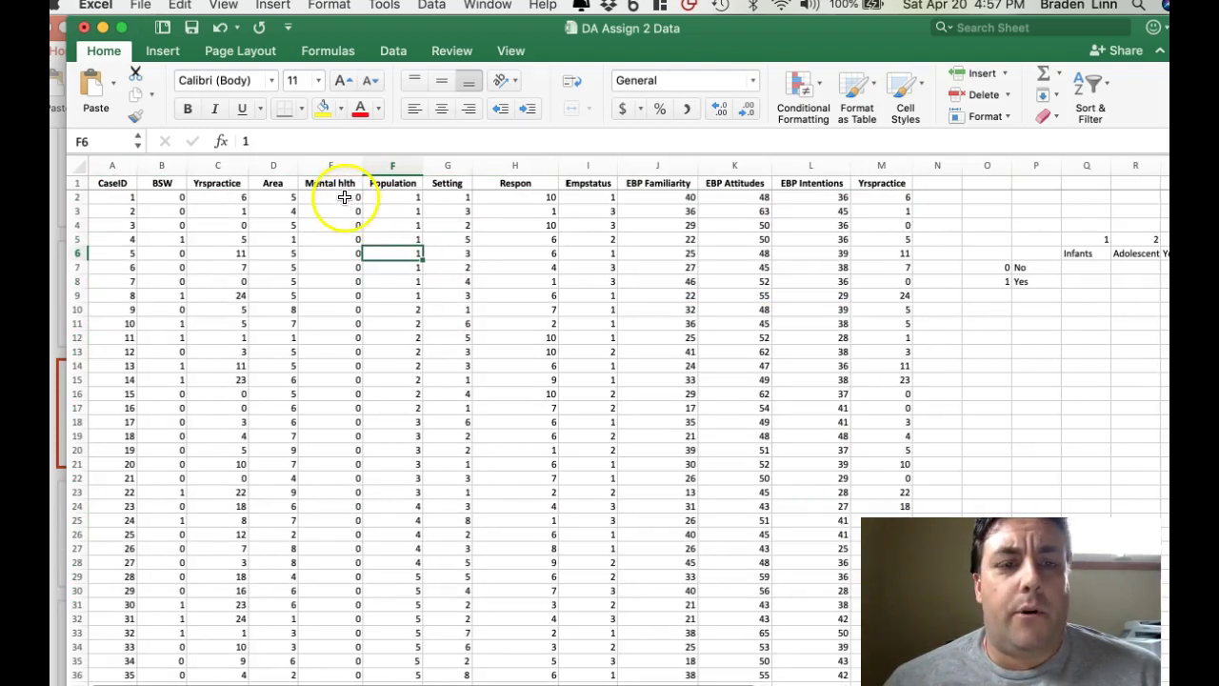
{"action": "scroll", "coordinate": [345, 197], "scroll_direction": "down", "scroll_amount": 10}
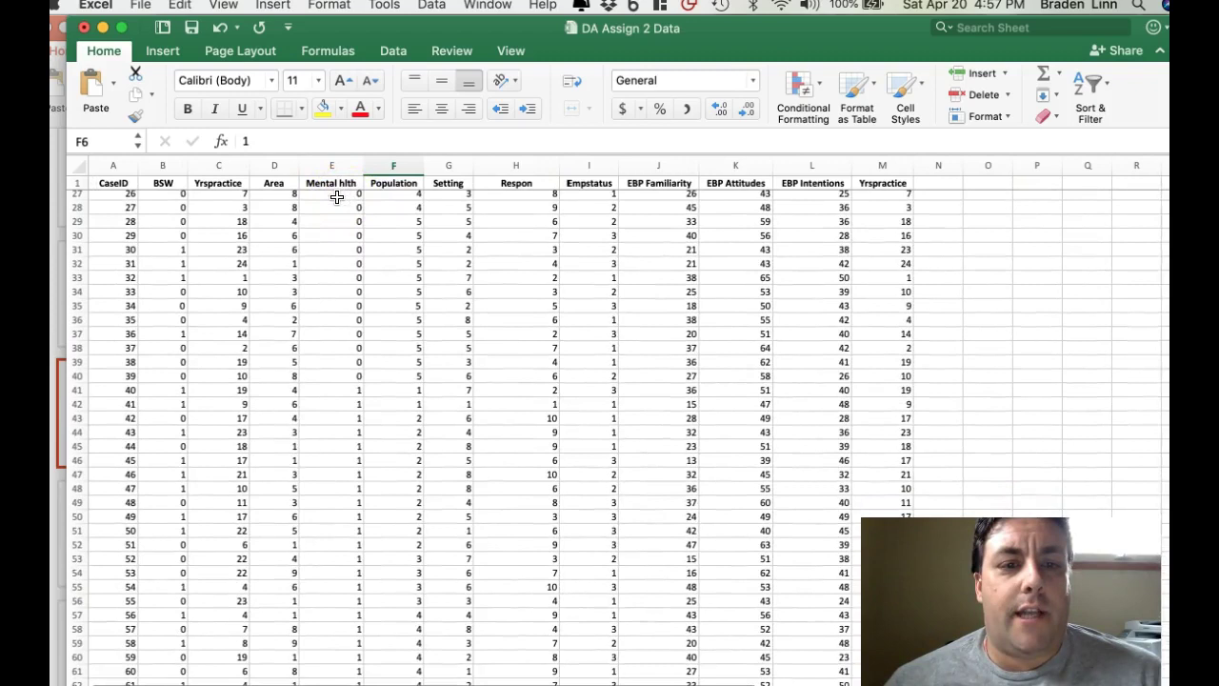
{"action": "scroll", "coordinate": [321, 304], "scroll_direction": "up", "scroll_amount": 10}
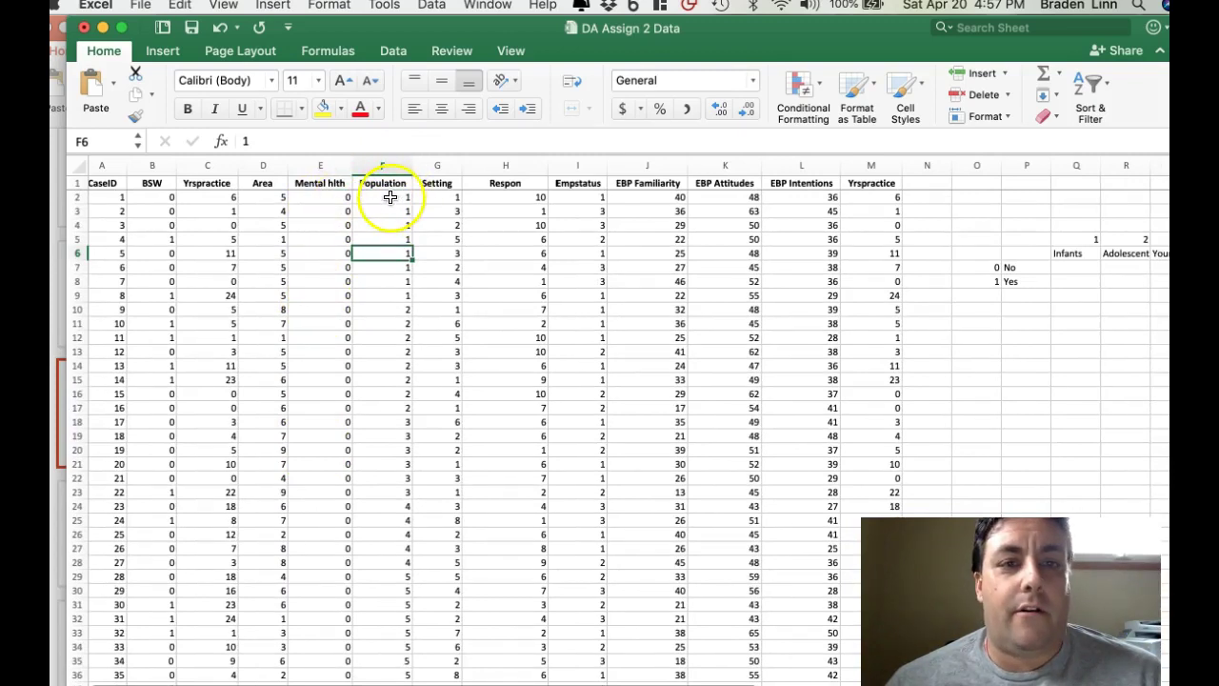
{"action": "left_click_drag", "start_coordinate": [390, 196], "coordinate": [376, 410]}
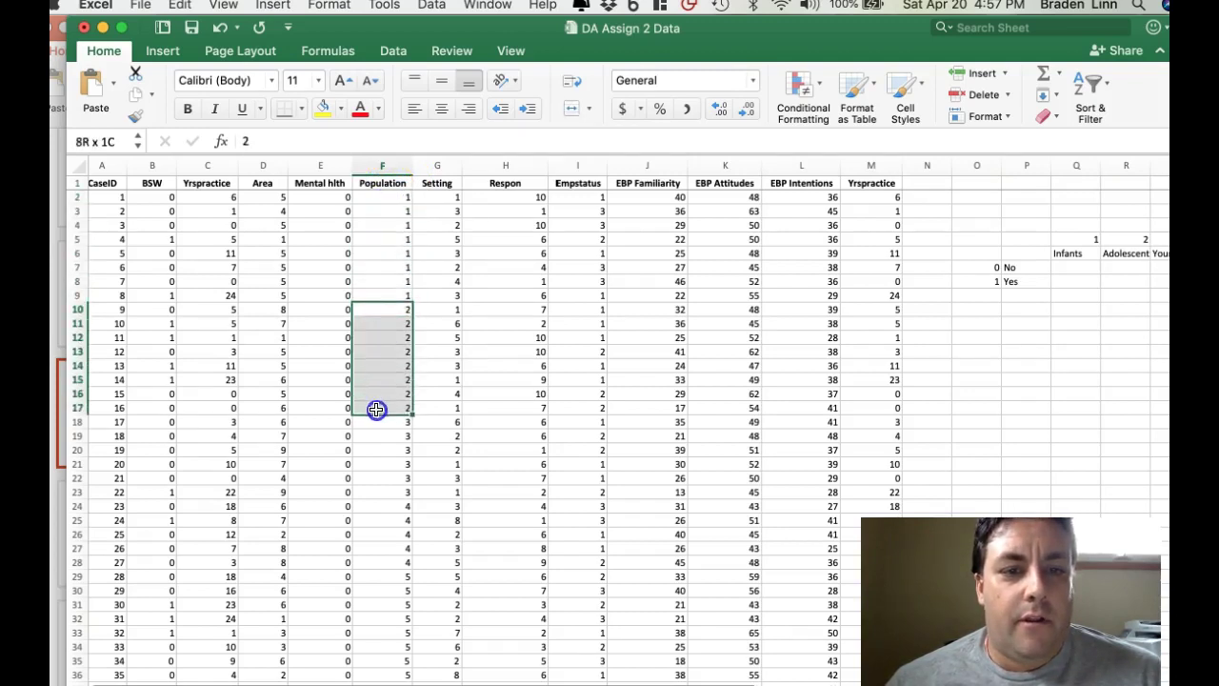
{"action": "scroll", "coordinate": [376, 409], "scroll_direction": "down", "scroll_amount": 3}
{"action": "left_click_drag", "start_coordinate": [373, 342], "coordinate": [372, 413]}
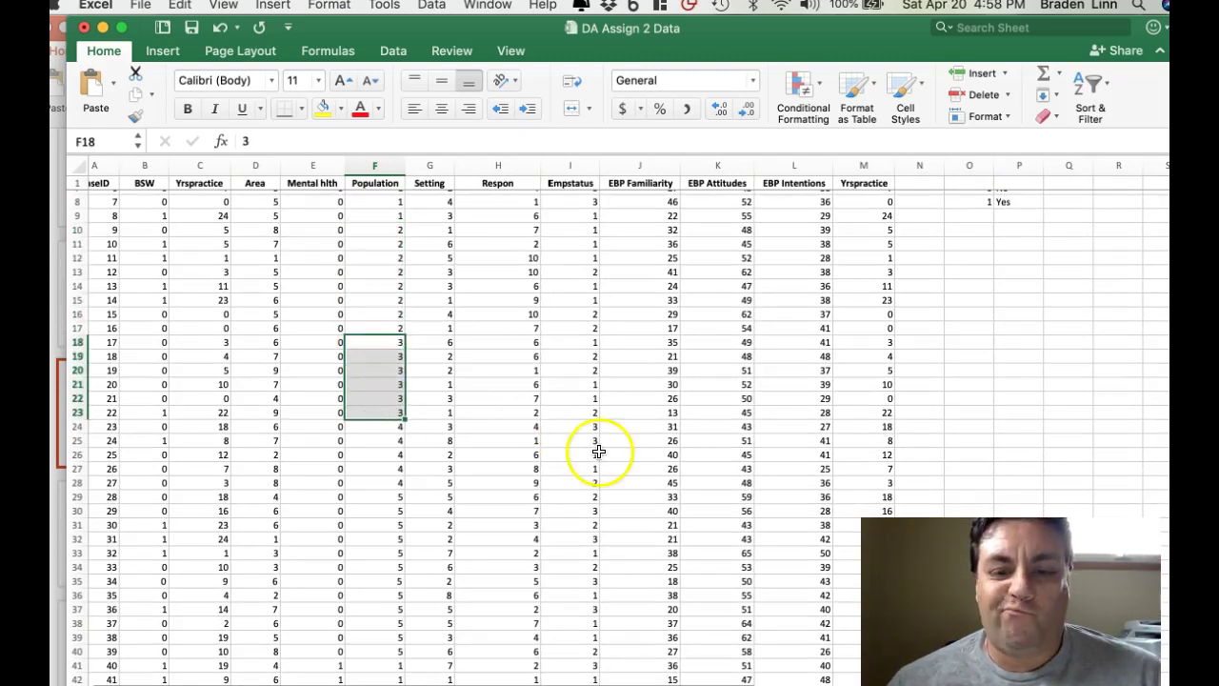
{"action": "scroll", "coordinate": [533, 555], "scroll_direction": "up", "scroll_amount": 3}
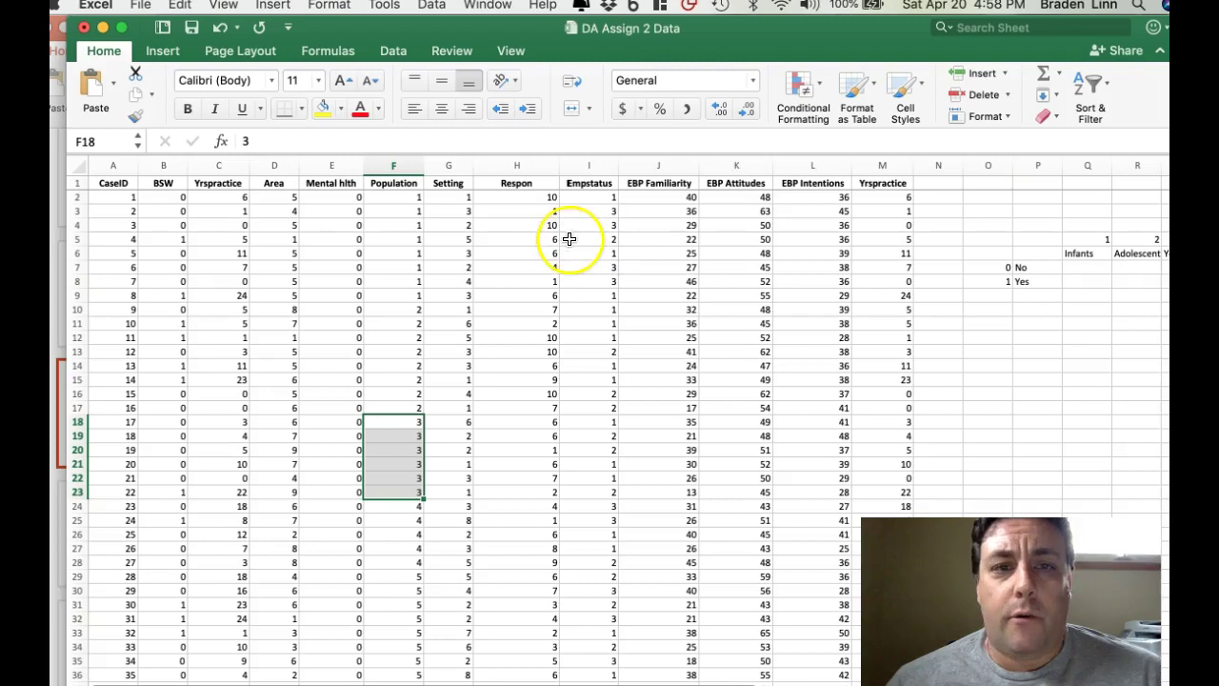
Hide the columns from Setting in G to the second Yrspractice in M.
{"action": "left_click_drag", "start_coordinate": [449, 165], "coordinate": [862, 174]}
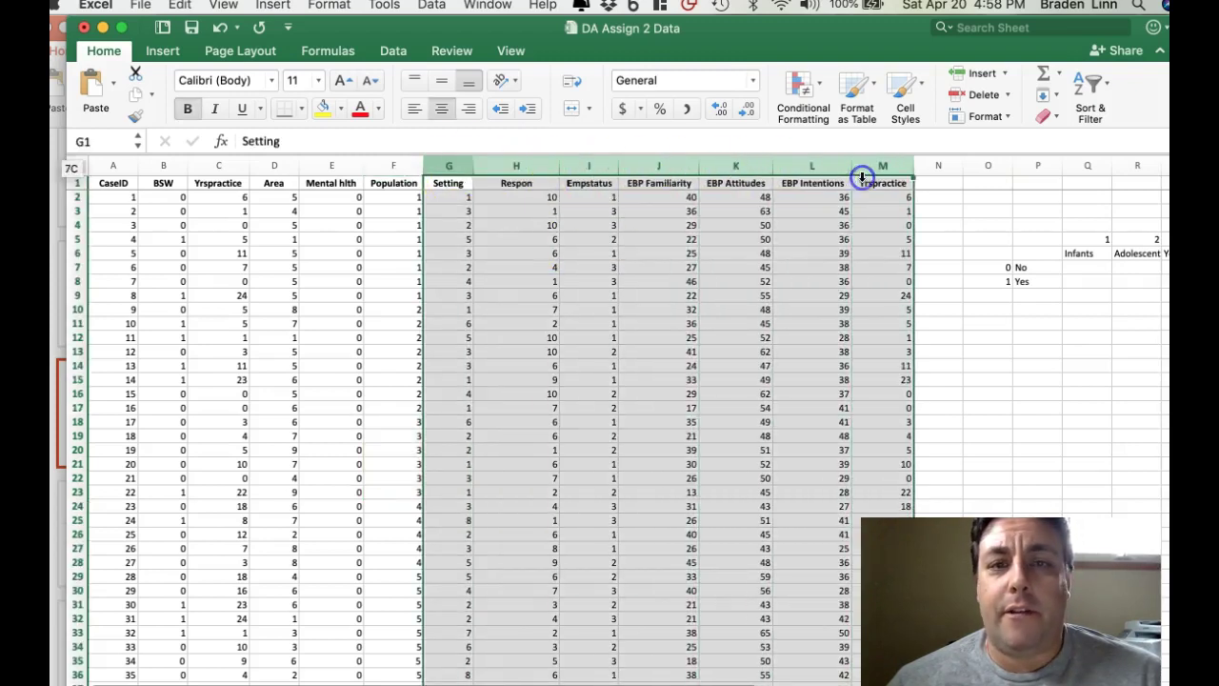
{"action": "right_click", "coordinate": [671, 164]}
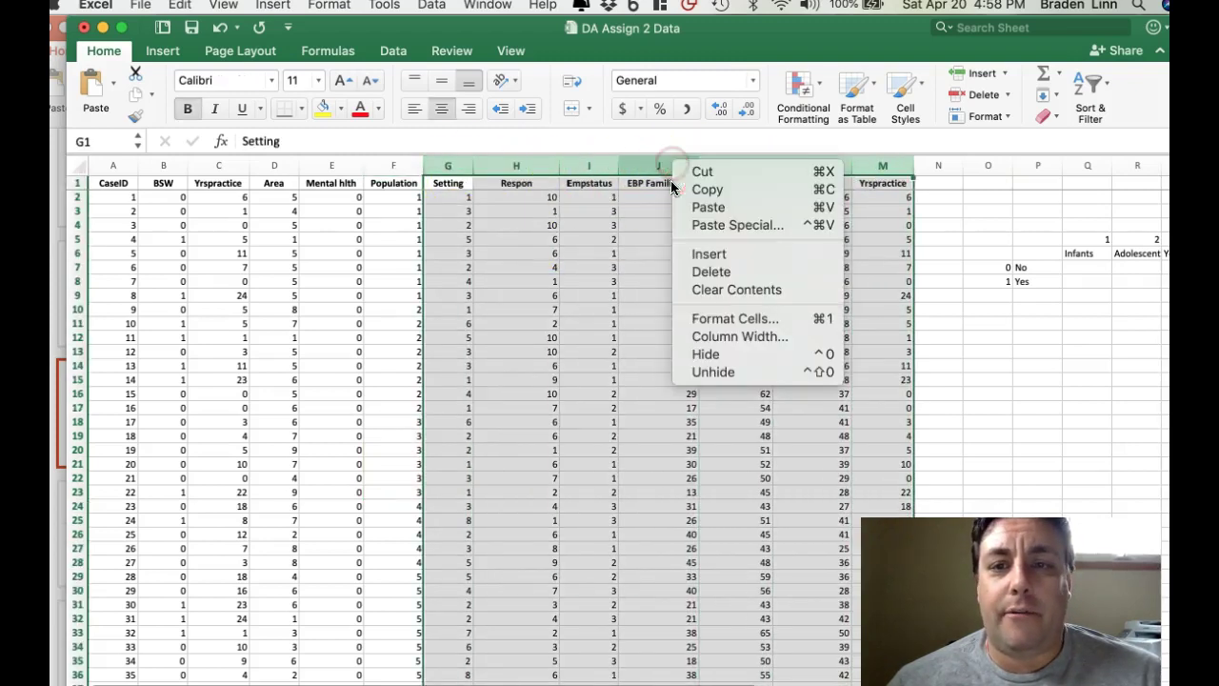
{"action": "left_click", "coordinate": [692, 354]}
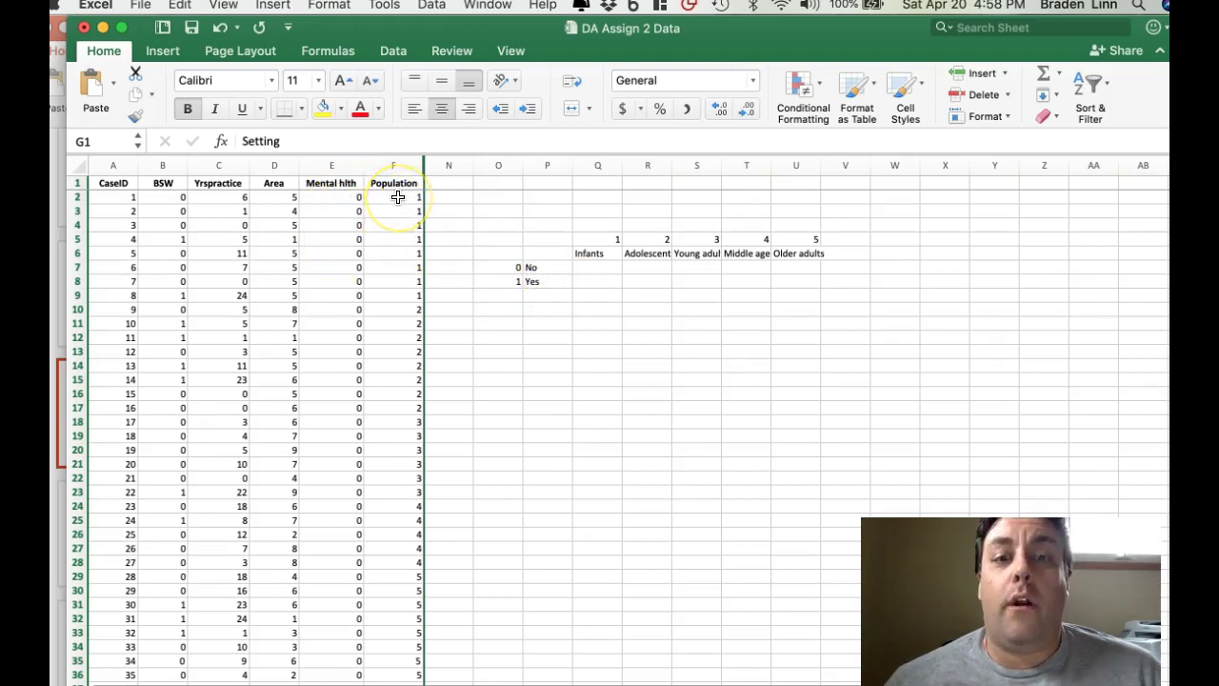
Count the Mental hlth 0 rows for Population codes 1 and 2 and enter 8 in both Q7 and R7.
{"action": "left_click_drag", "start_coordinate": [398, 197], "coordinate": [395, 292]}
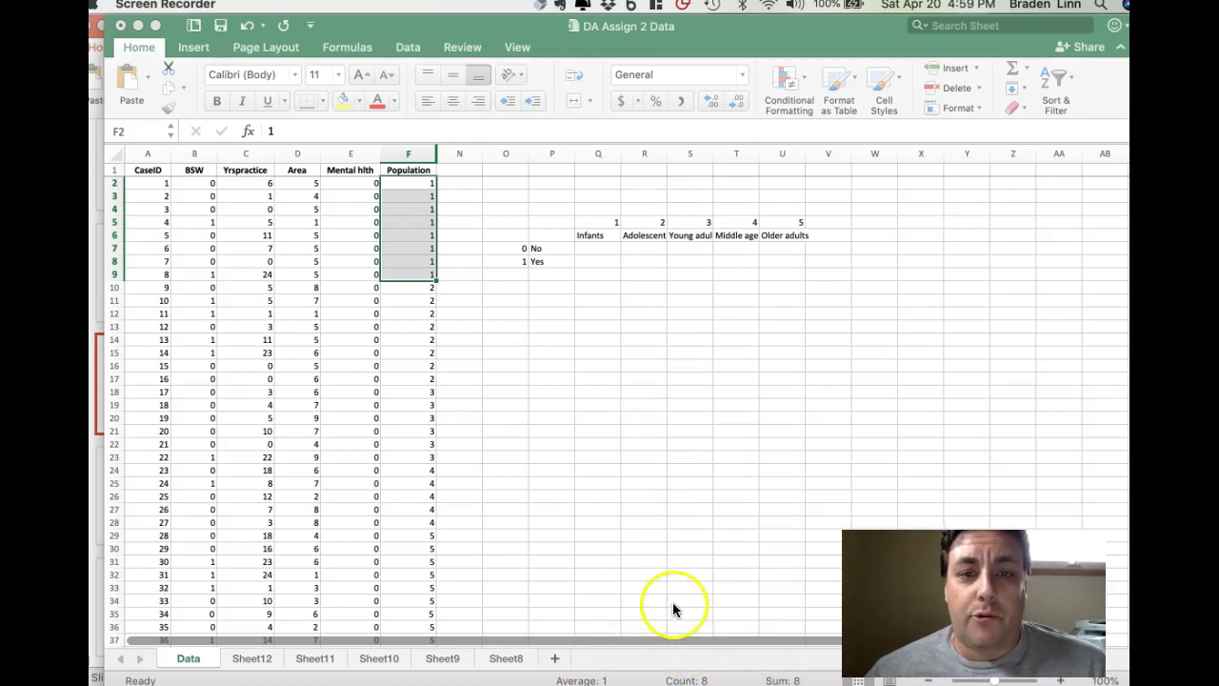
{"action": "left_click", "coordinate": [604, 409]}
{"action": "left_click", "coordinate": [588, 250]}
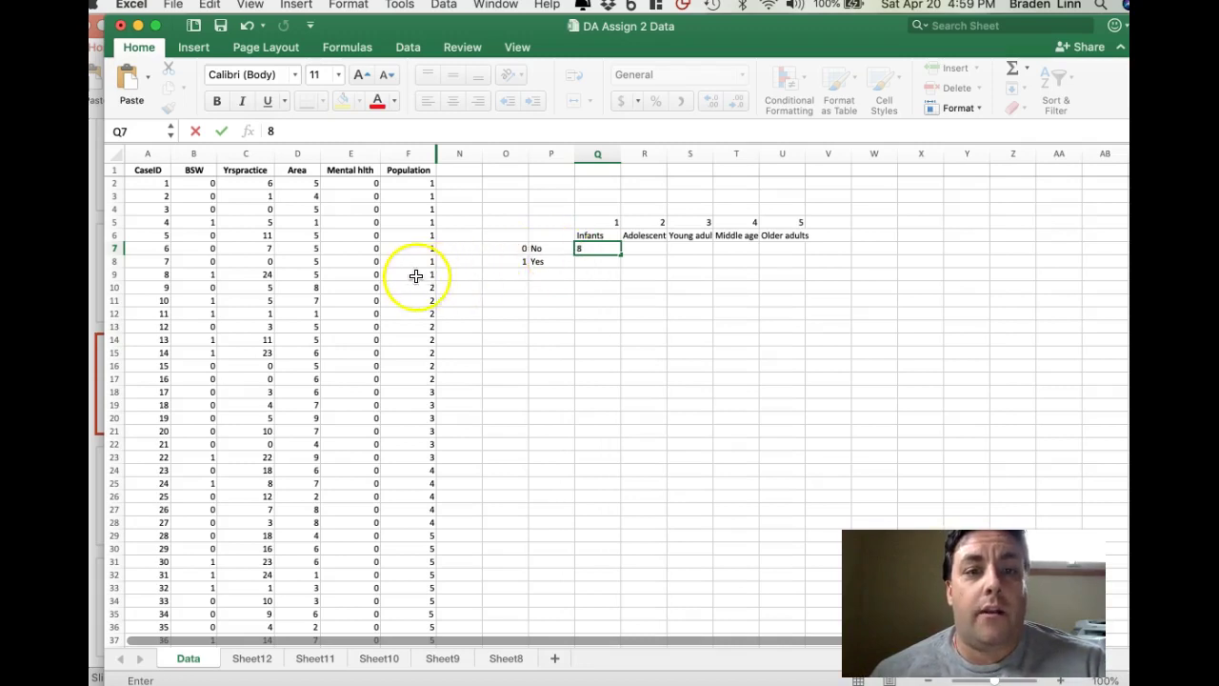
{"action": "scroll", "coordinate": [416, 276], "scroll_direction": "down", "scroll_amount": 3}
{"action": "left_click_drag", "start_coordinate": [408, 251], "coordinate": [405, 346]}
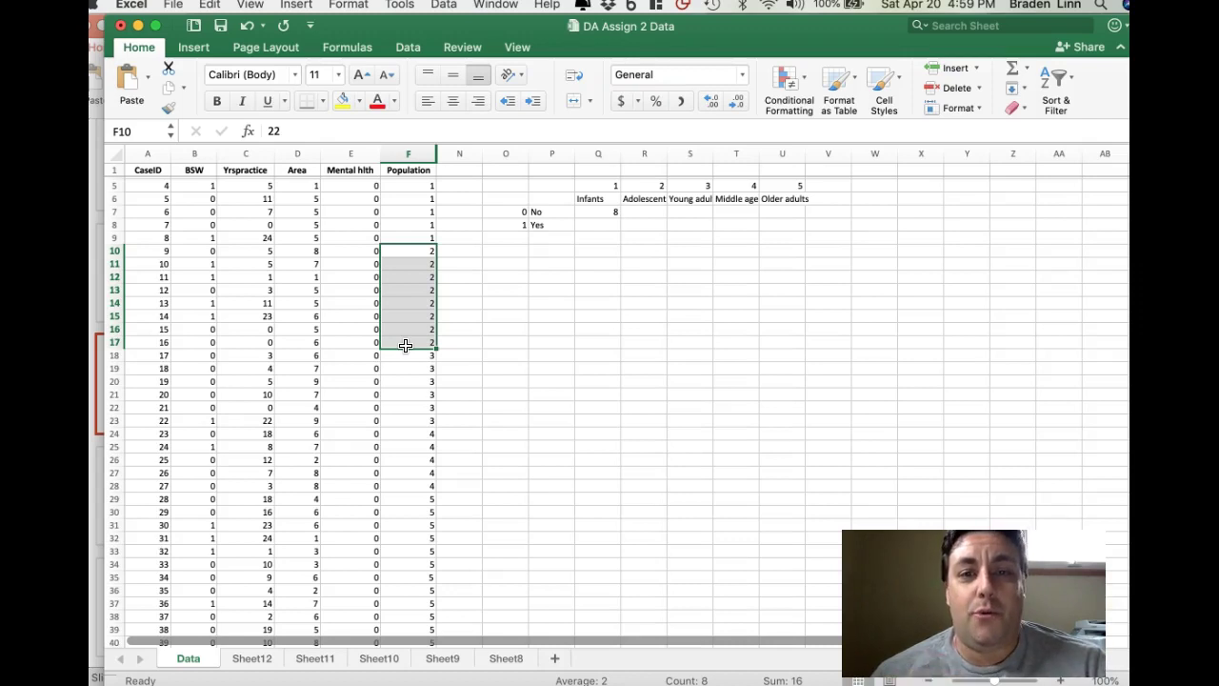
{"action": "left_click", "coordinate": [638, 216]}
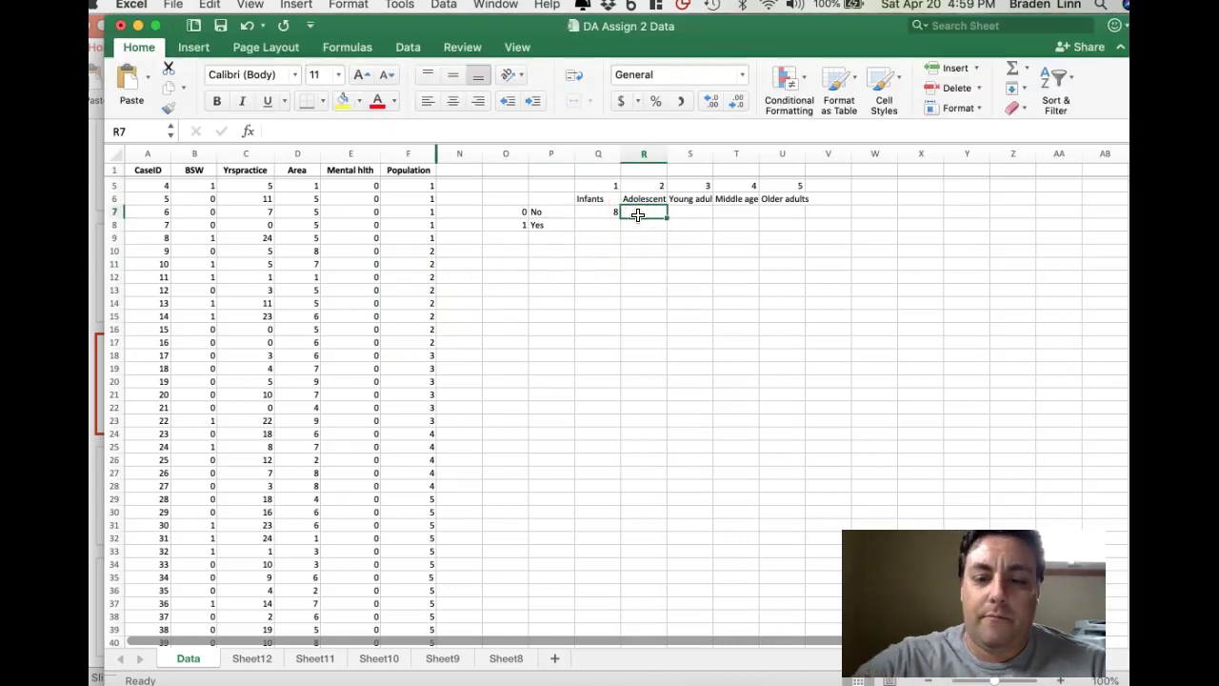
Count the Mental hlth 0 rows with Population code 3 in F18 to F23 and enter 3 in S7.
{"action": "scroll", "coordinate": [457, 333], "scroll_direction": "down", "scroll_amount": 2}
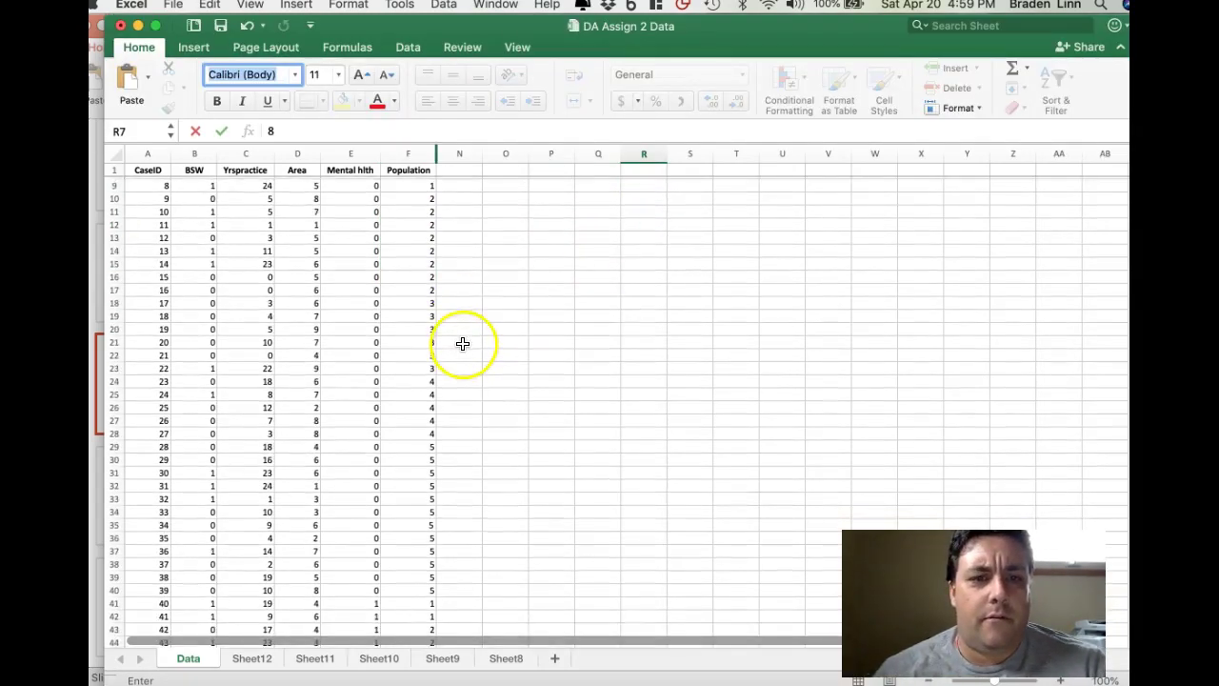
{"action": "left_click_drag", "start_coordinate": [407, 303], "coordinate": [405, 370]}
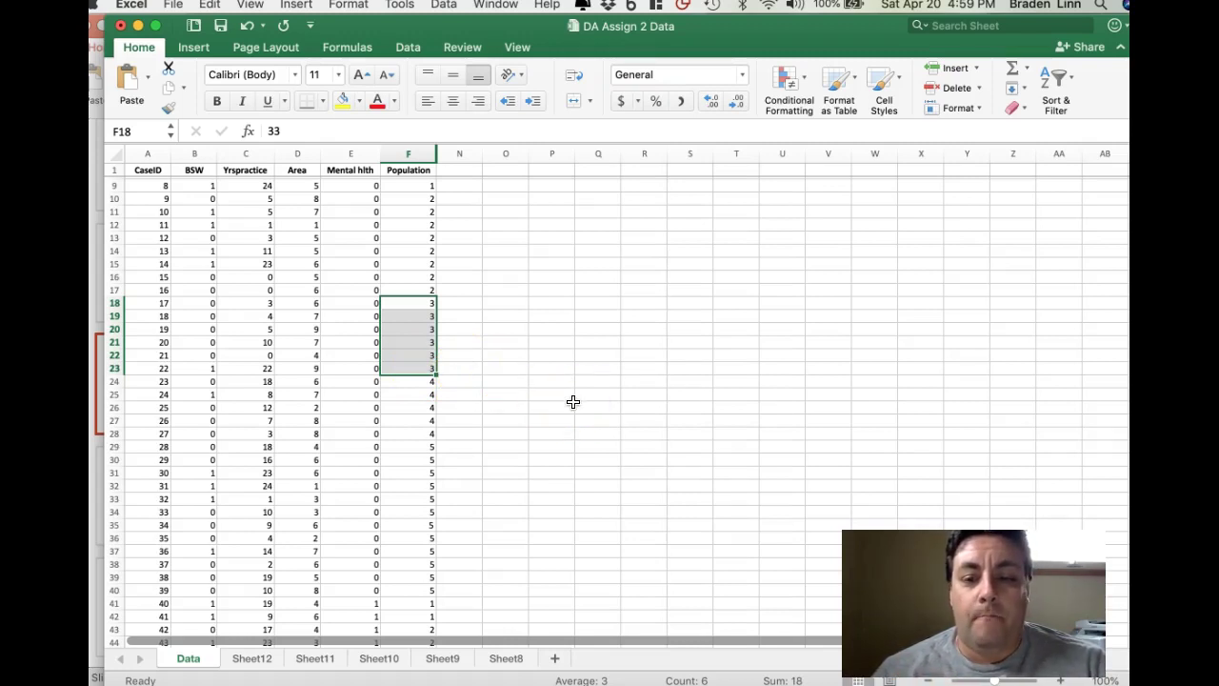
{"action": "scroll", "coordinate": [572, 401], "scroll_direction": "up", "scroll_amount": 3}
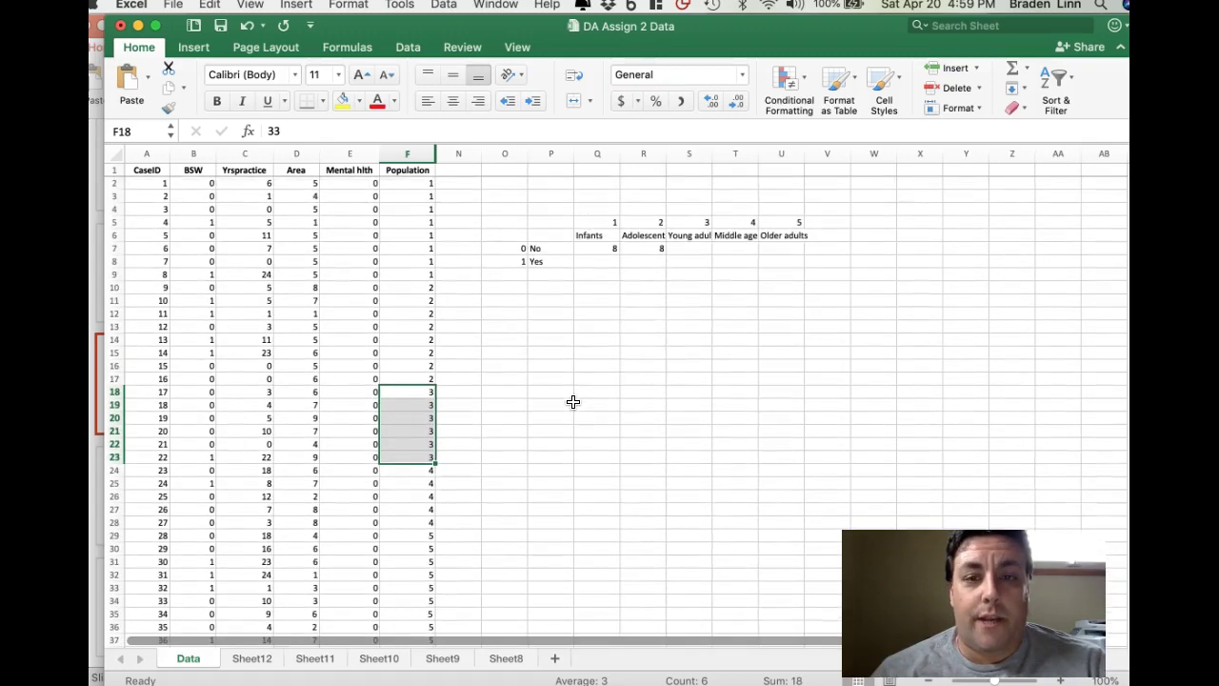
{"action": "left_click", "coordinate": [691, 247]}
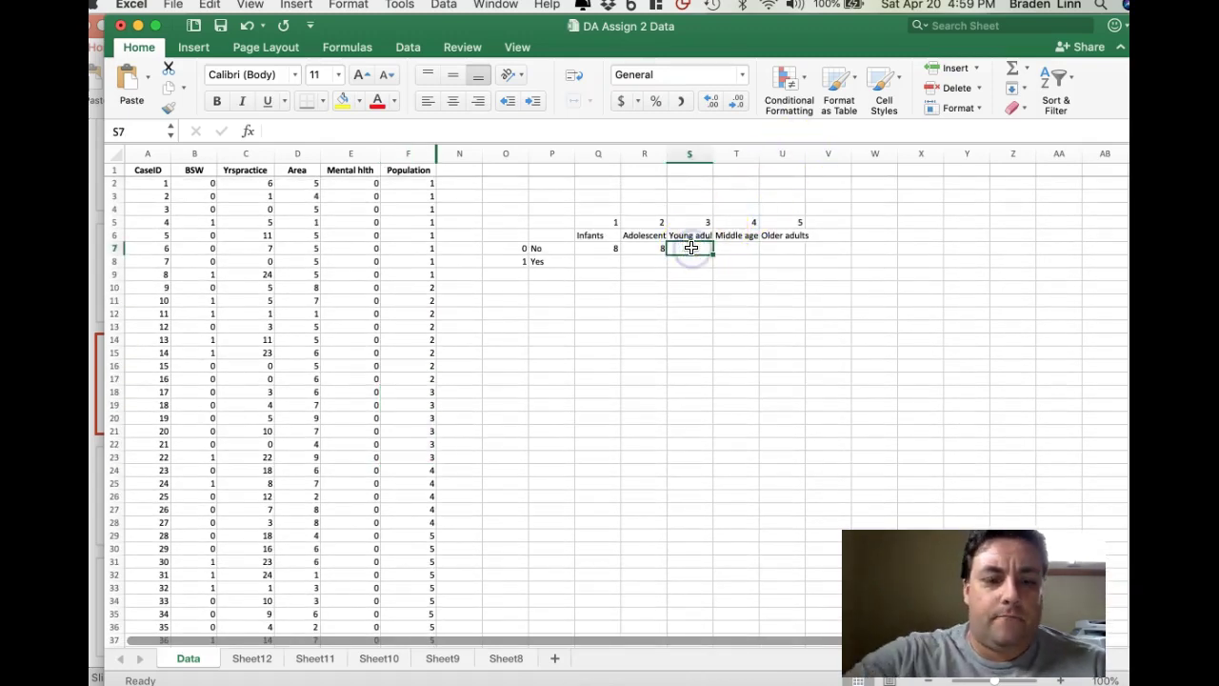
{"action": "type", "text": "3"}
Count the Mental hlth 0 rows with Population code 4 in F24 to F28 and enter 5 in T7.
{"action": "scroll", "coordinate": [440, 353], "scroll_direction": "down", "scroll_amount": 4}
{"action": "scroll", "coordinate": [440, 353], "scroll_direction": "up", "scroll_amount": 2}
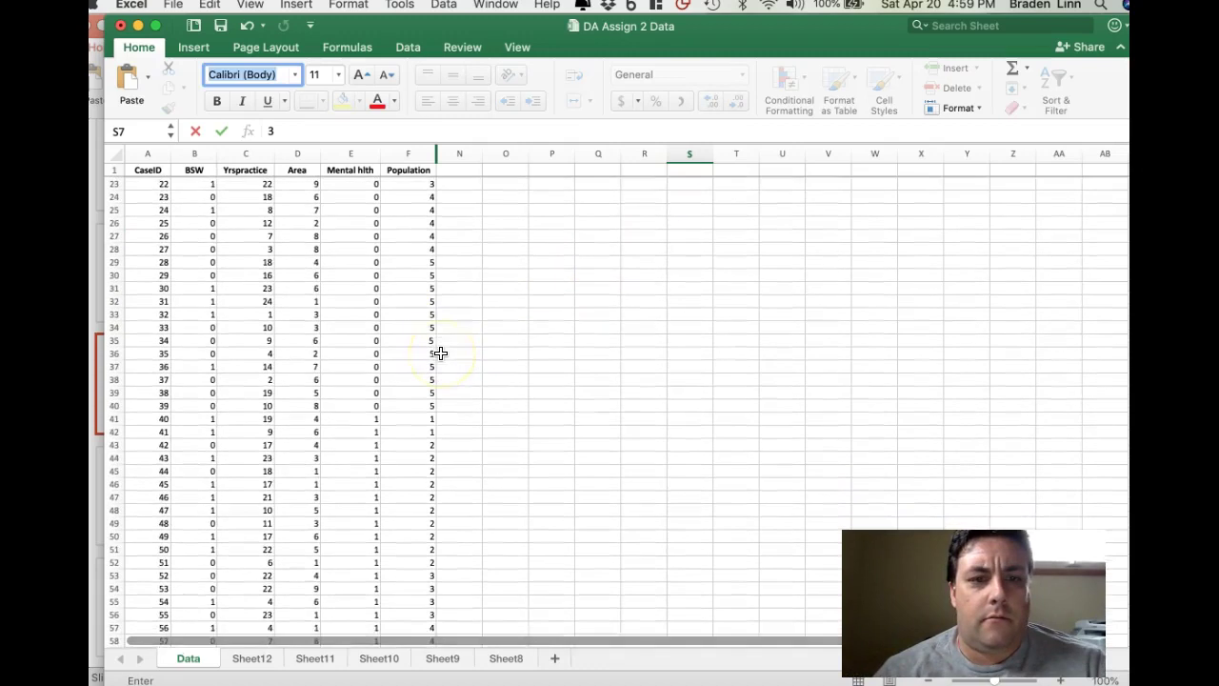
{"action": "left_click_drag", "start_coordinate": [404, 348], "coordinate": [405, 398]}
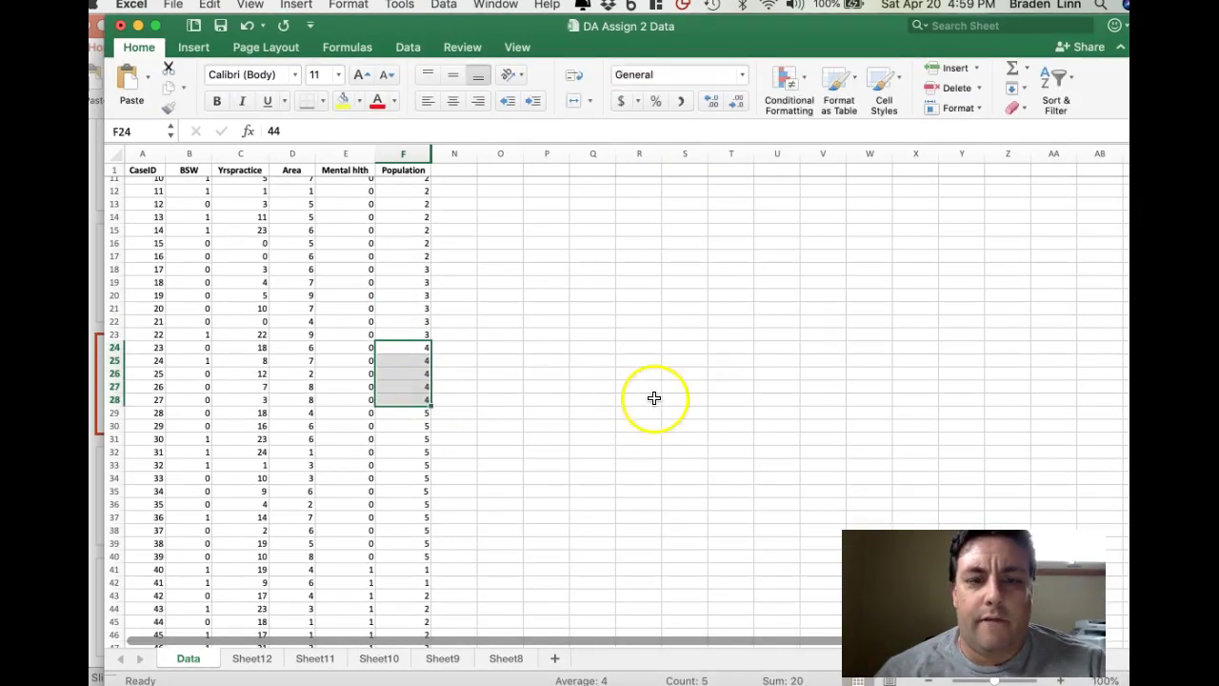
{"action": "scroll", "coordinate": [655, 397], "scroll_direction": "up", "scroll_amount": 3}
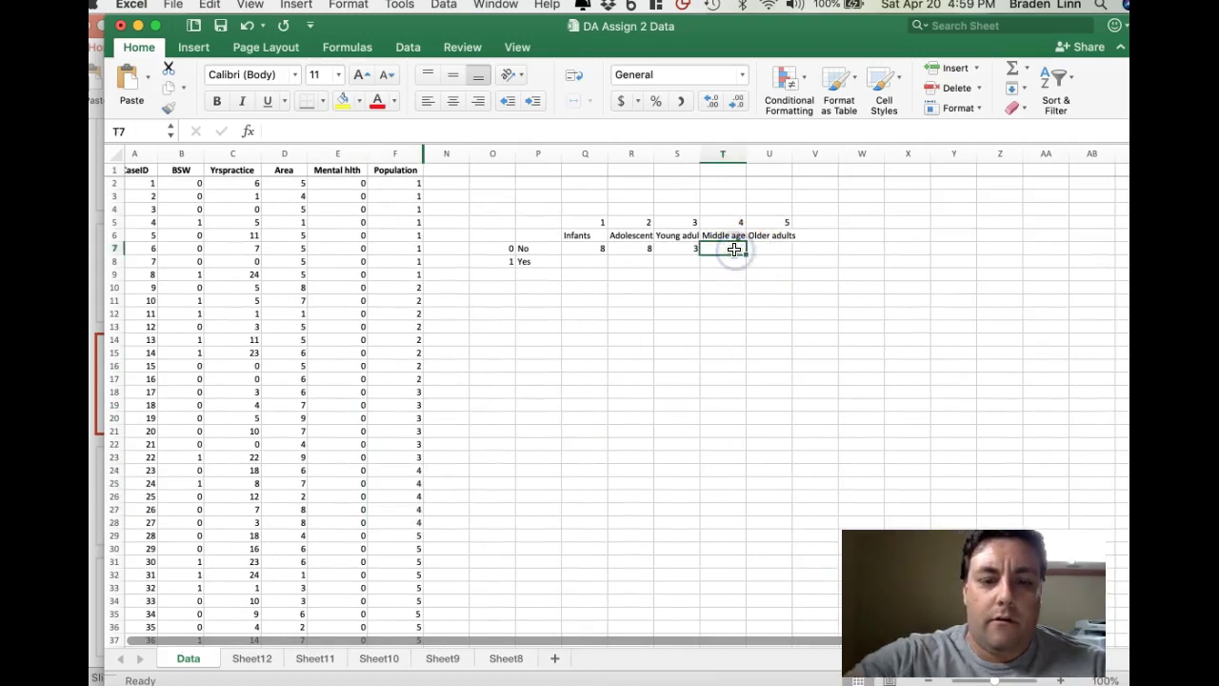
{"action": "type", "text": "5"}
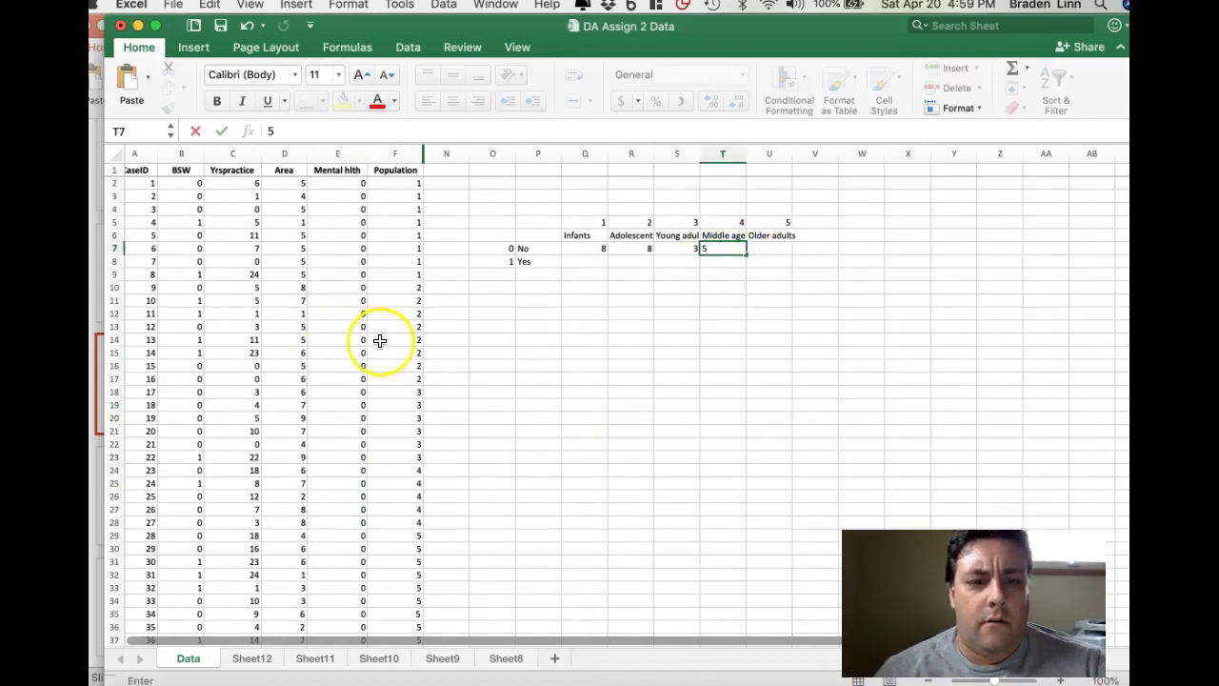
Count the Mental hlth 0 rows with Population code 5 in F29 to F40 and enter 12 in U7.
{"action": "scroll", "coordinate": [381, 371], "scroll_direction": "down", "scroll_amount": 3}
{"action": "left_click_drag", "start_coordinate": [390, 430], "coordinate": [383, 571]}
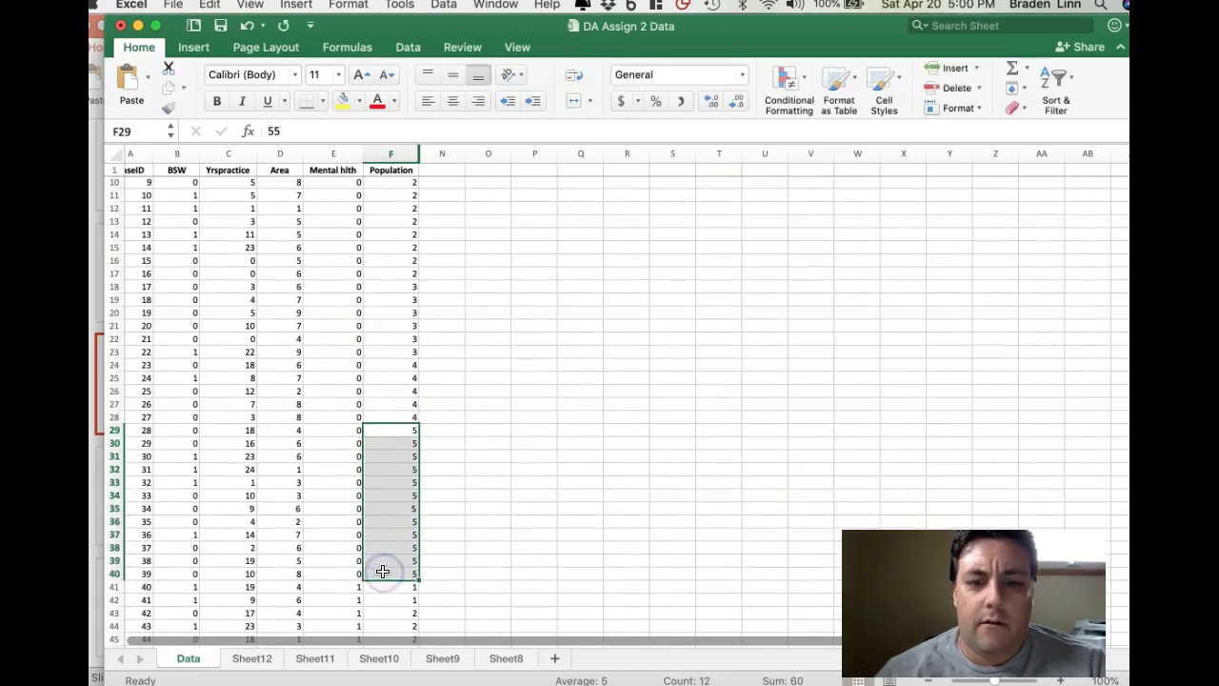
{"action": "scroll", "coordinate": [631, 455], "scroll_direction": "up", "scroll_amount": 3}
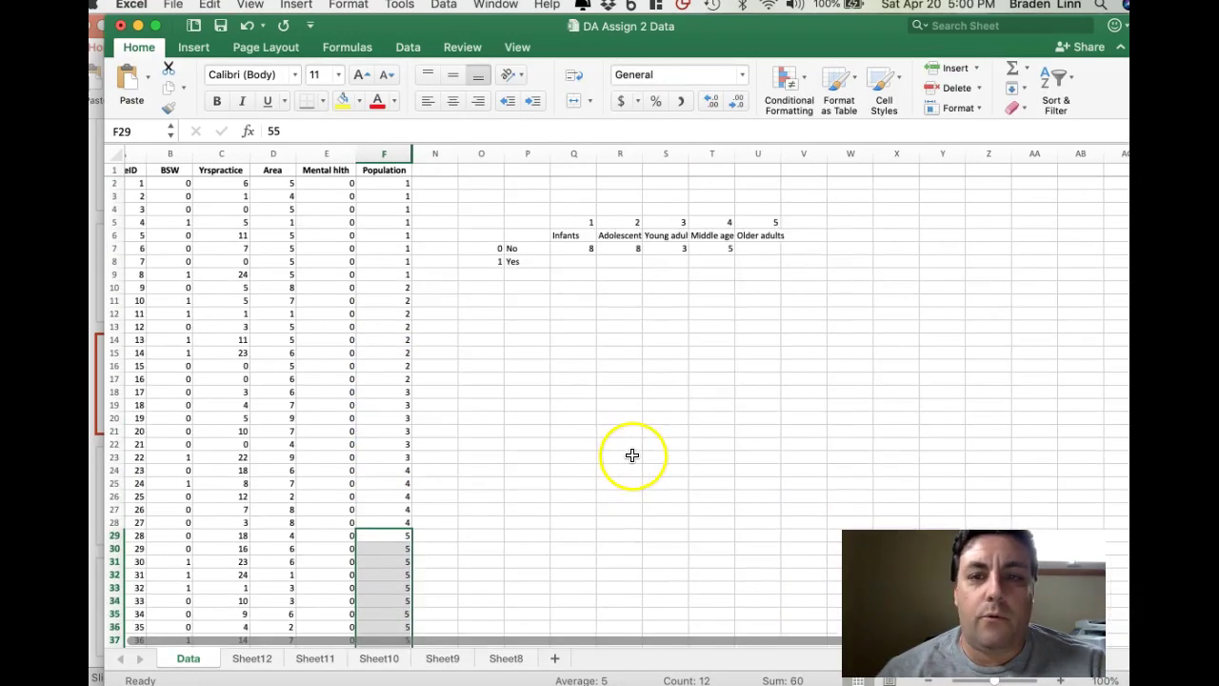
{"action": "left_click", "coordinate": [764, 248]}
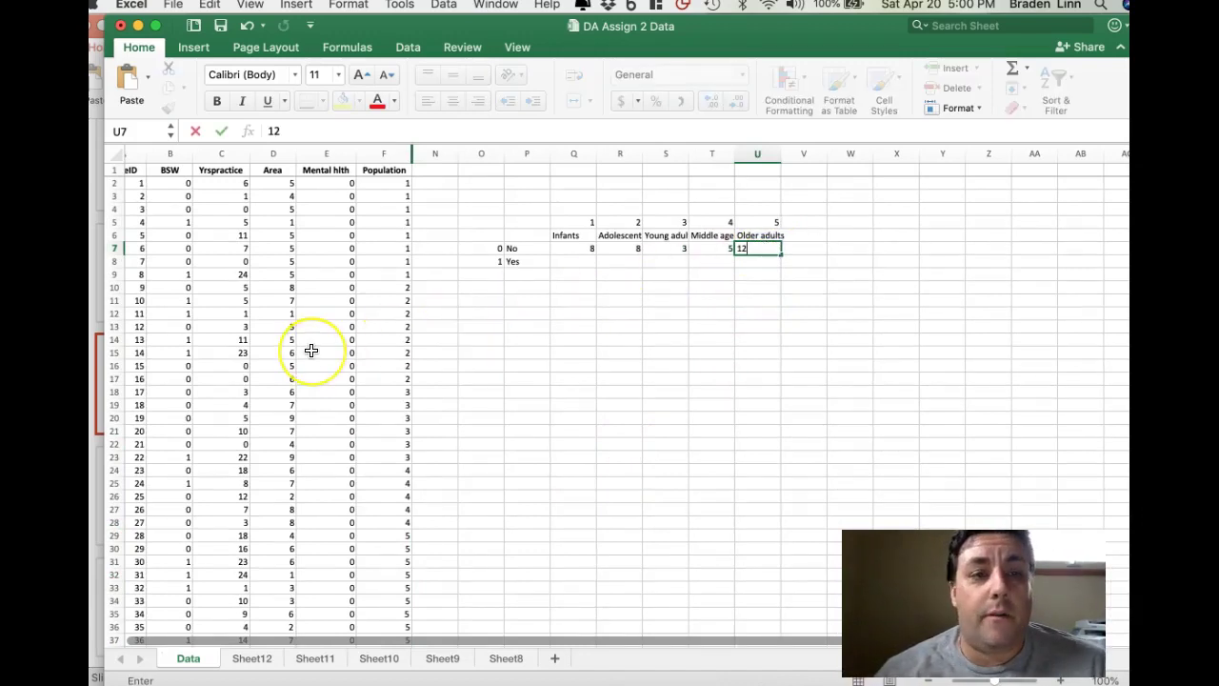
Count the Mental hlth 1 rows with Population code 1 in F41 and F42 and enter 2 in Q8.
{"action": "scroll", "coordinate": [312, 351], "scroll_direction": "down", "scroll_amount": 10}
{"action": "left_click_drag", "start_coordinate": [403, 315], "coordinate": [402, 325]}
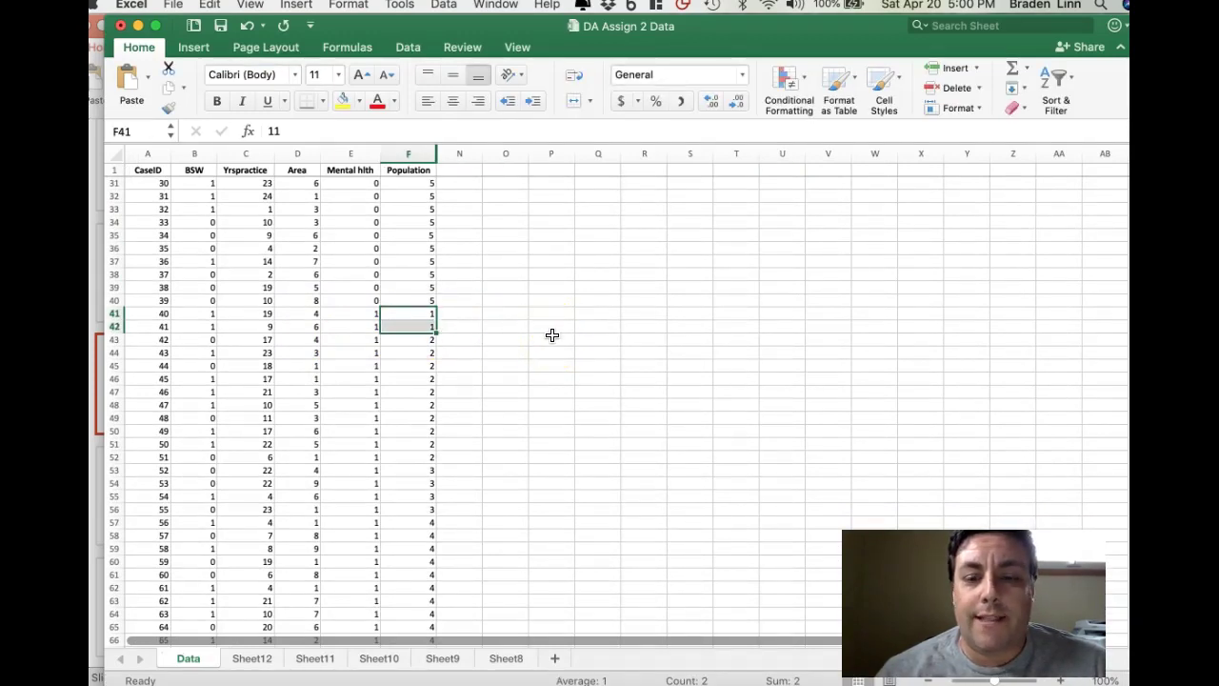
{"action": "scroll", "coordinate": [553, 335], "scroll_direction": "up", "scroll_amount": 9}
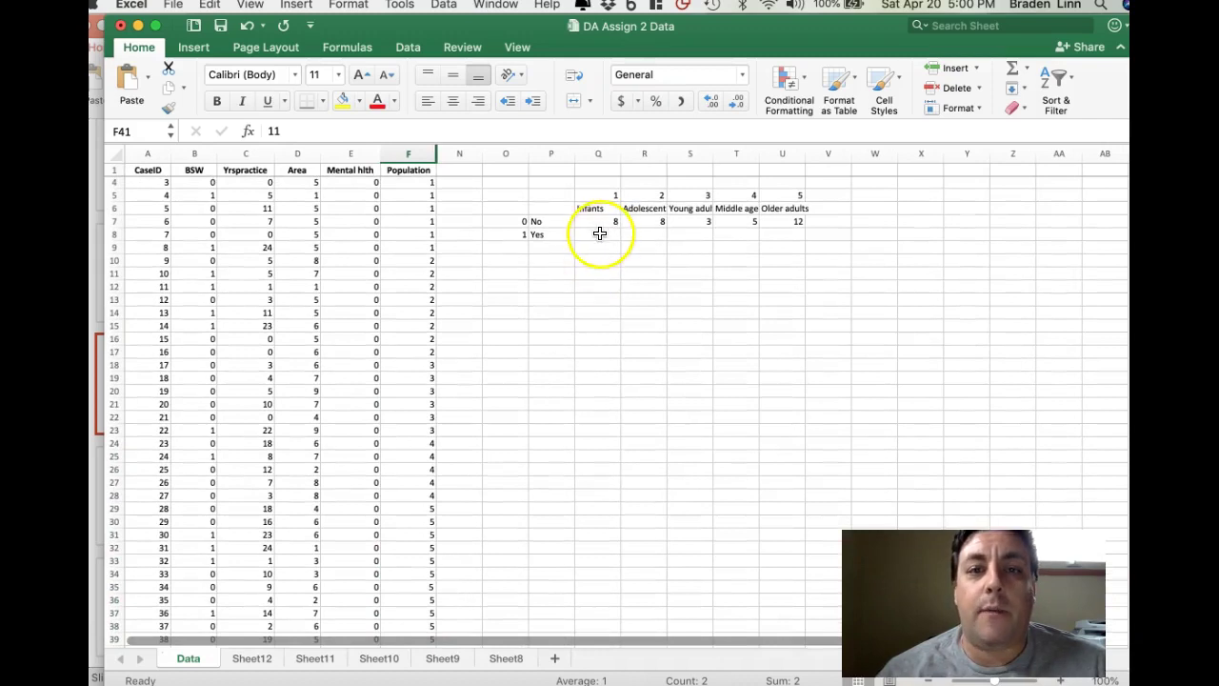
{"action": "left_click", "coordinate": [599, 233]}
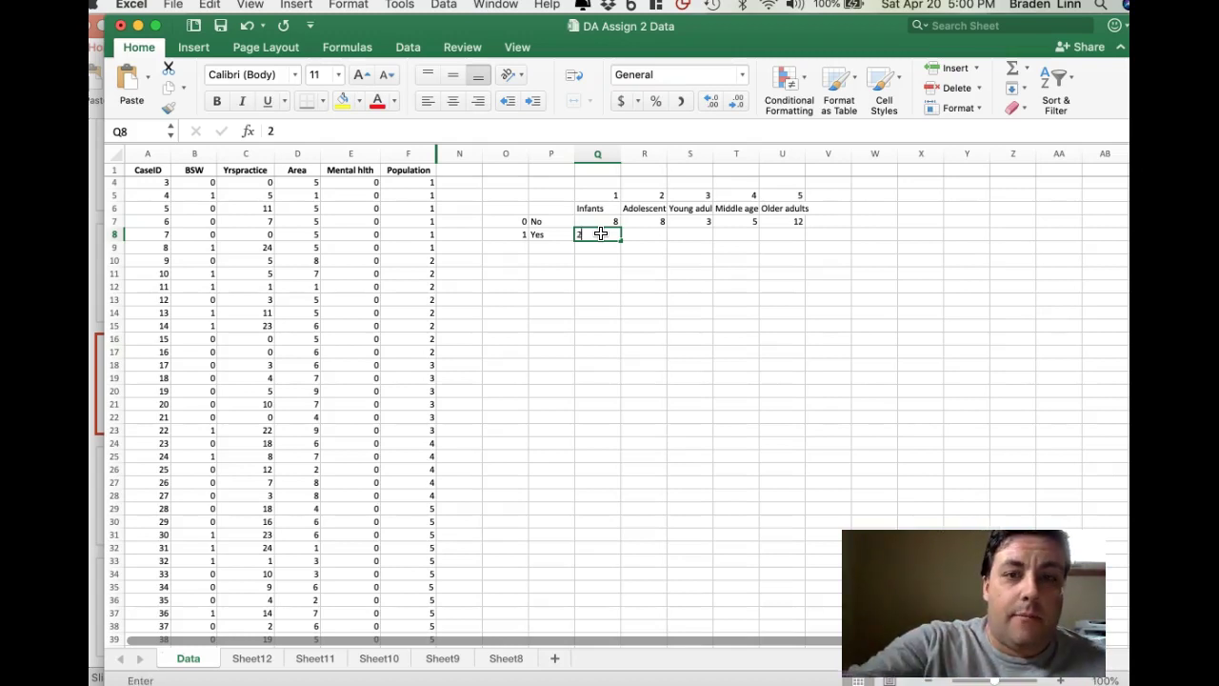
Count the Mental hlth 1 rows with Population code 2 in F43 to F52 and enter 10 in R8.
{"action": "scroll", "coordinate": [533, 295], "scroll_direction": "down", "scroll_amount": 7}
{"action": "scroll", "coordinate": [534, 296], "scroll_direction": "down", "scroll_amount": 8}
{"action": "scroll", "coordinate": [534, 297], "scroll_direction": "up", "scroll_amount": 4}
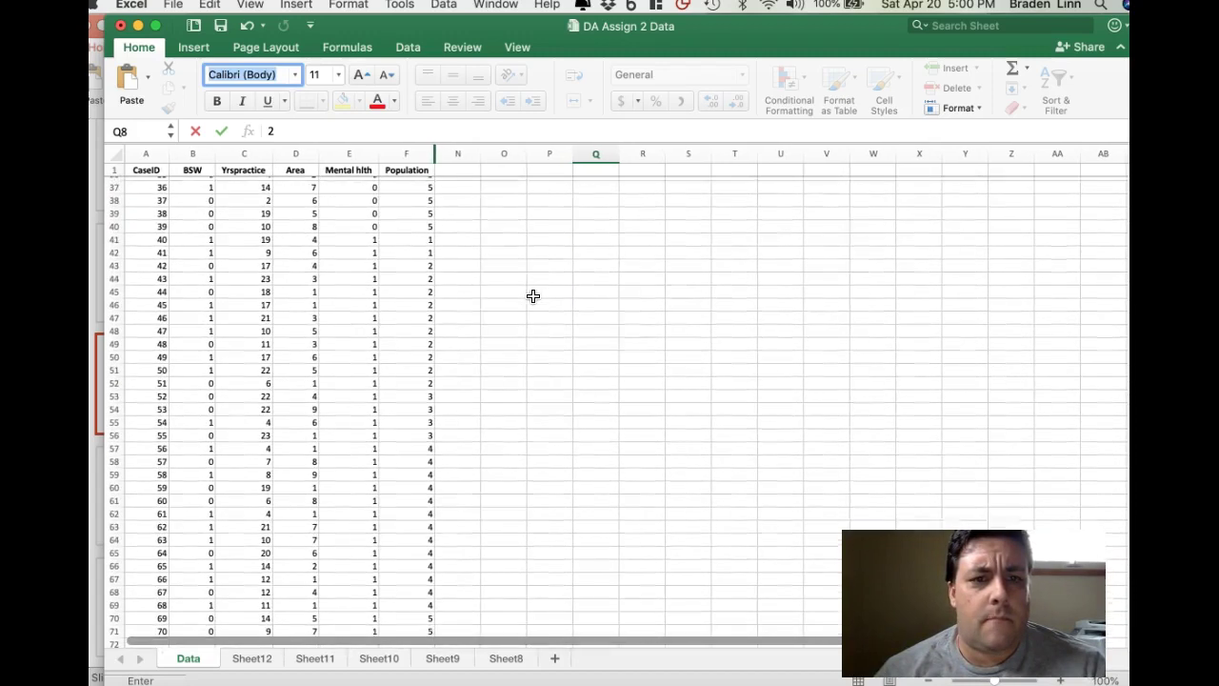
{"action": "scroll", "coordinate": [476, 305], "scroll_direction": "up", "scroll_amount": 1}
{"action": "left_click_drag", "start_coordinate": [407, 272], "coordinate": [399, 392]}
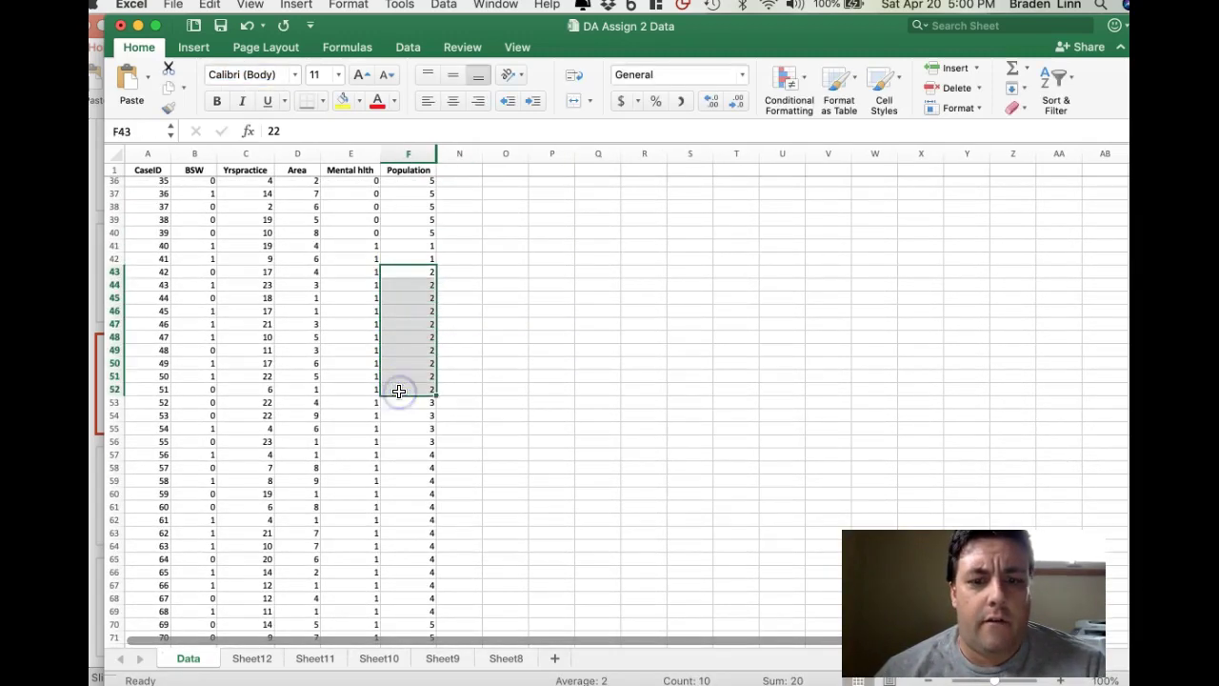
{"action": "scroll", "coordinate": [574, 370], "scroll_direction": "up", "scroll_amount": 12}
{"action": "scroll", "coordinate": [575, 371], "scroll_direction": "right", "scroll_amount": 1}
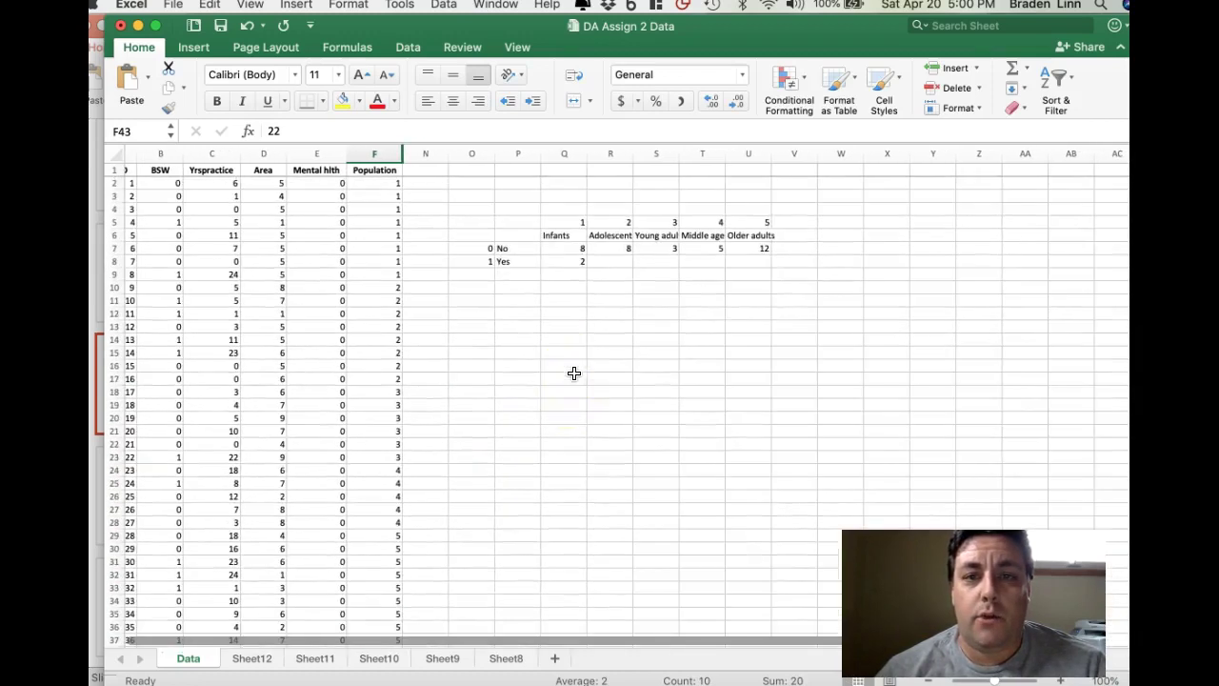
{"action": "left_click", "coordinate": [608, 265]}
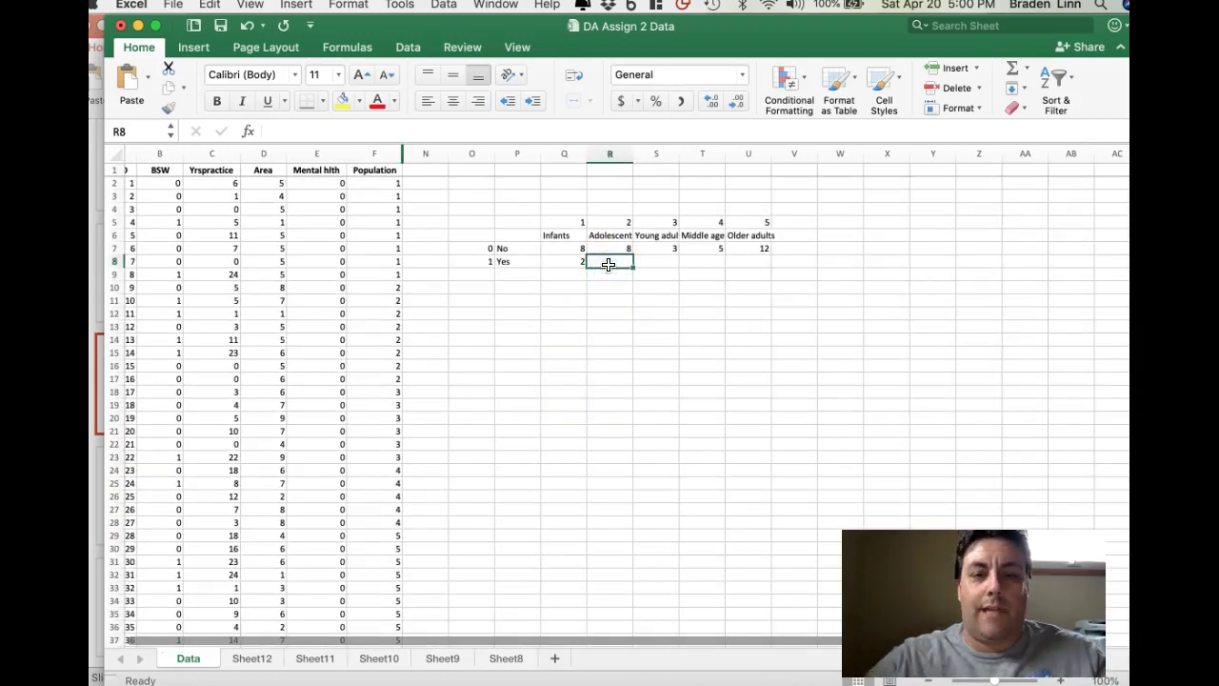
Count the Mental hlth 1 rows with Population code 3 in F53 to F56 and enter 4 in S8.
{"action": "scroll", "coordinate": [429, 327], "scroll_direction": "down", "scroll_amount": 10}
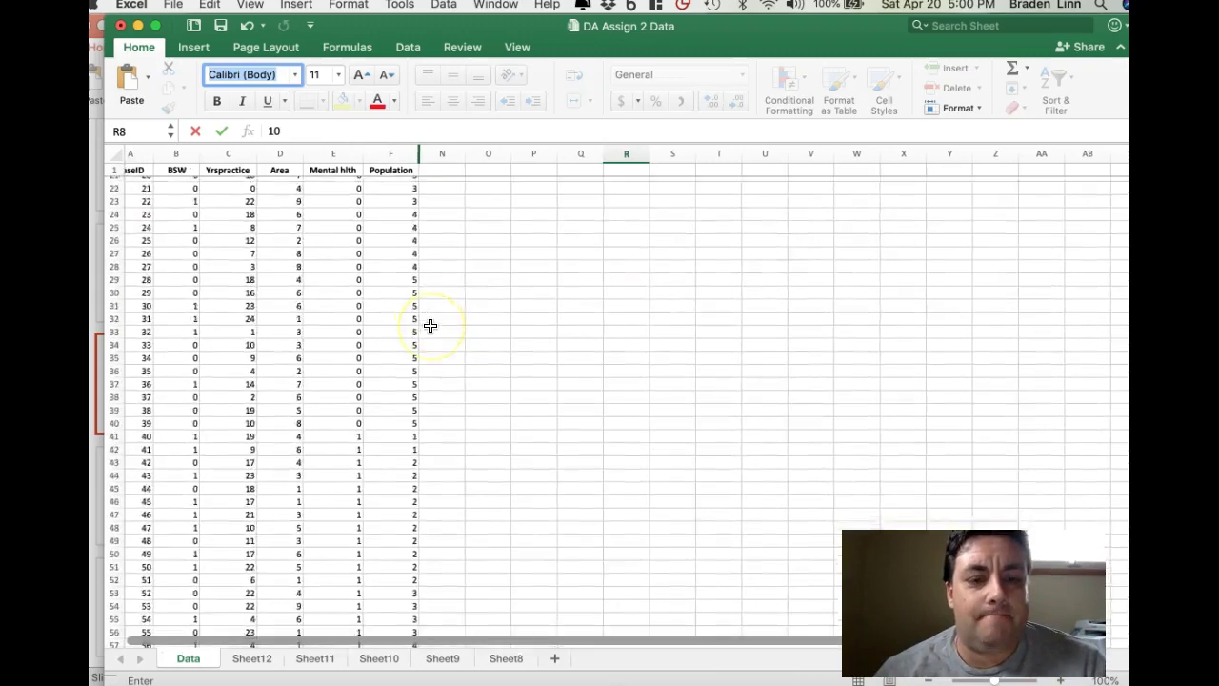
{"action": "scroll", "coordinate": [429, 325], "scroll_direction": "up", "scroll_amount": 5}
{"action": "scroll", "coordinate": [429, 326], "scroll_direction": "left", "scroll_amount": 1}
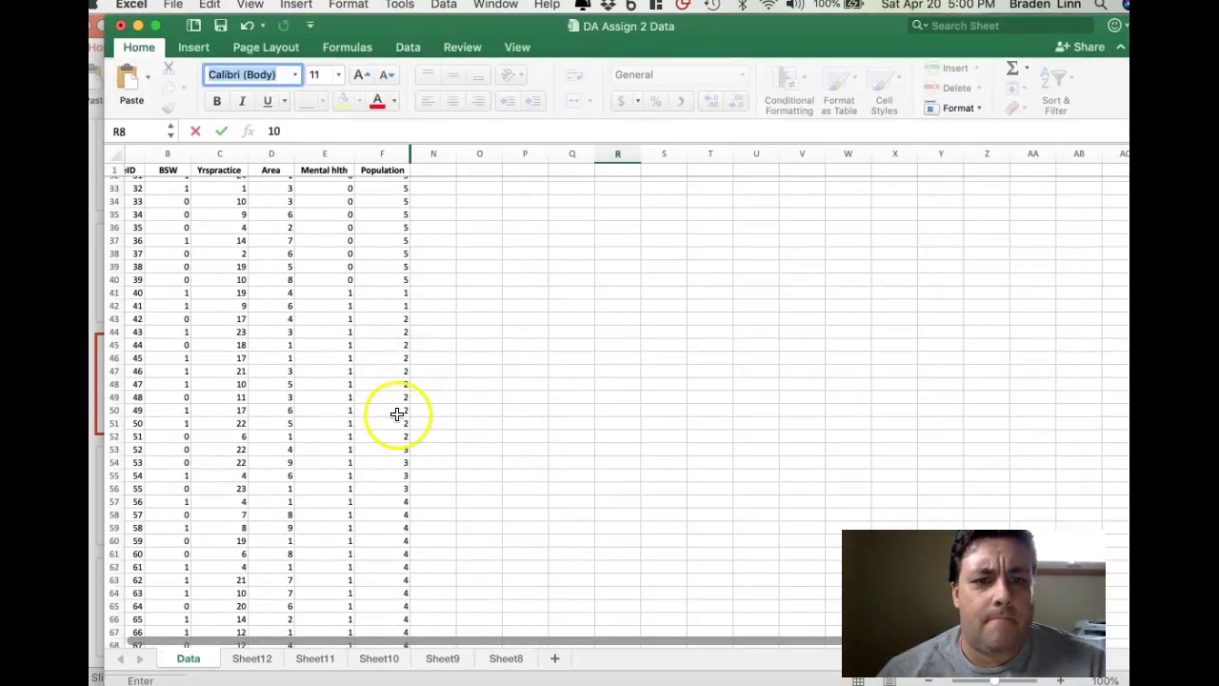
{"action": "left_click_drag", "start_coordinate": [387, 422], "coordinate": [382, 469]}
{"action": "left_click", "coordinate": [442, 473]}
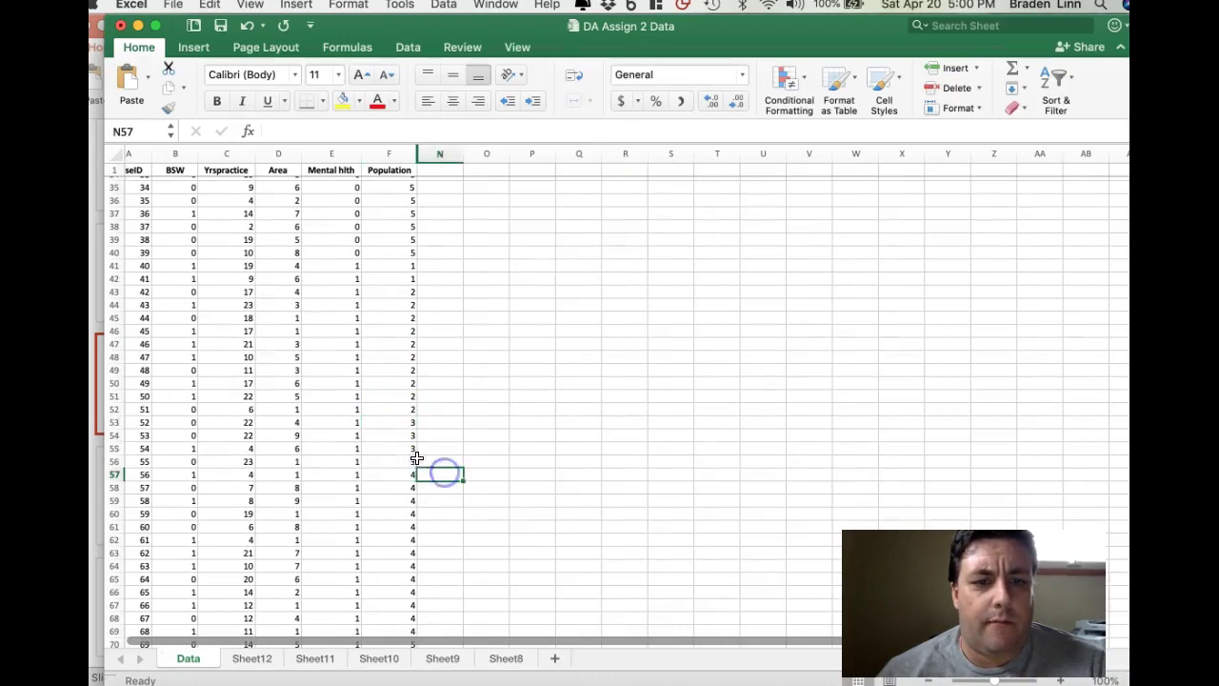
{"action": "left_click_drag", "start_coordinate": [386, 421], "coordinate": [388, 465]}
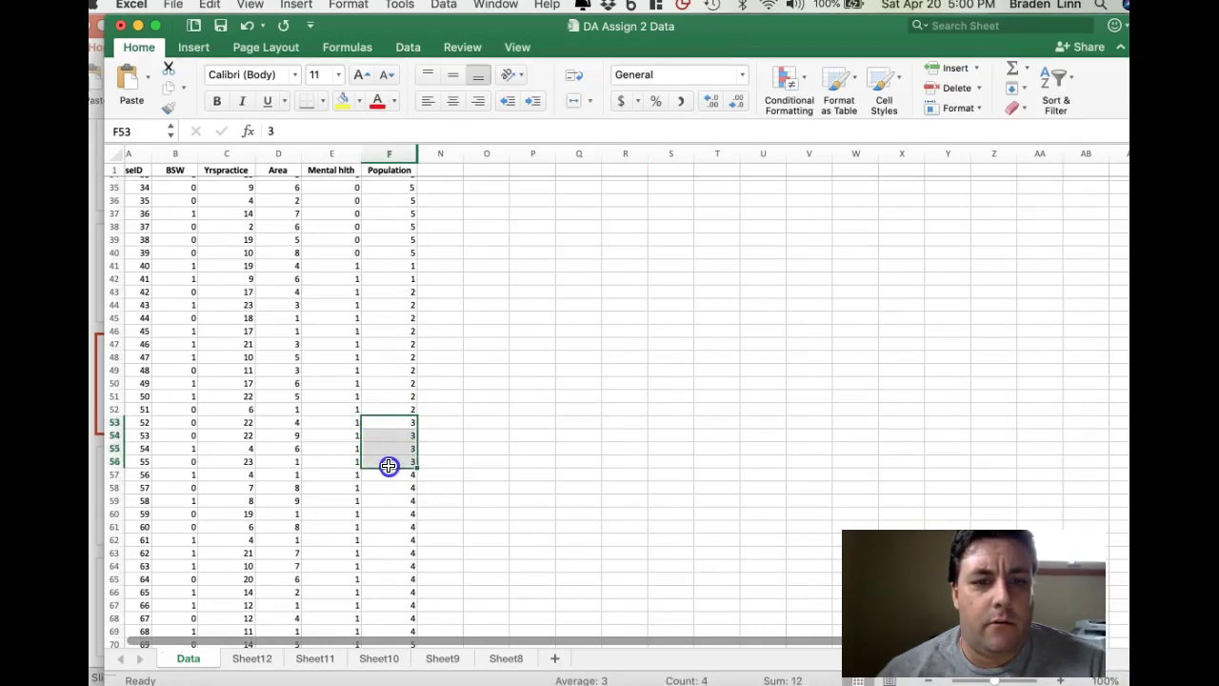
{"action": "scroll", "coordinate": [463, 468], "scroll_direction": "up", "scroll_amount": 10}
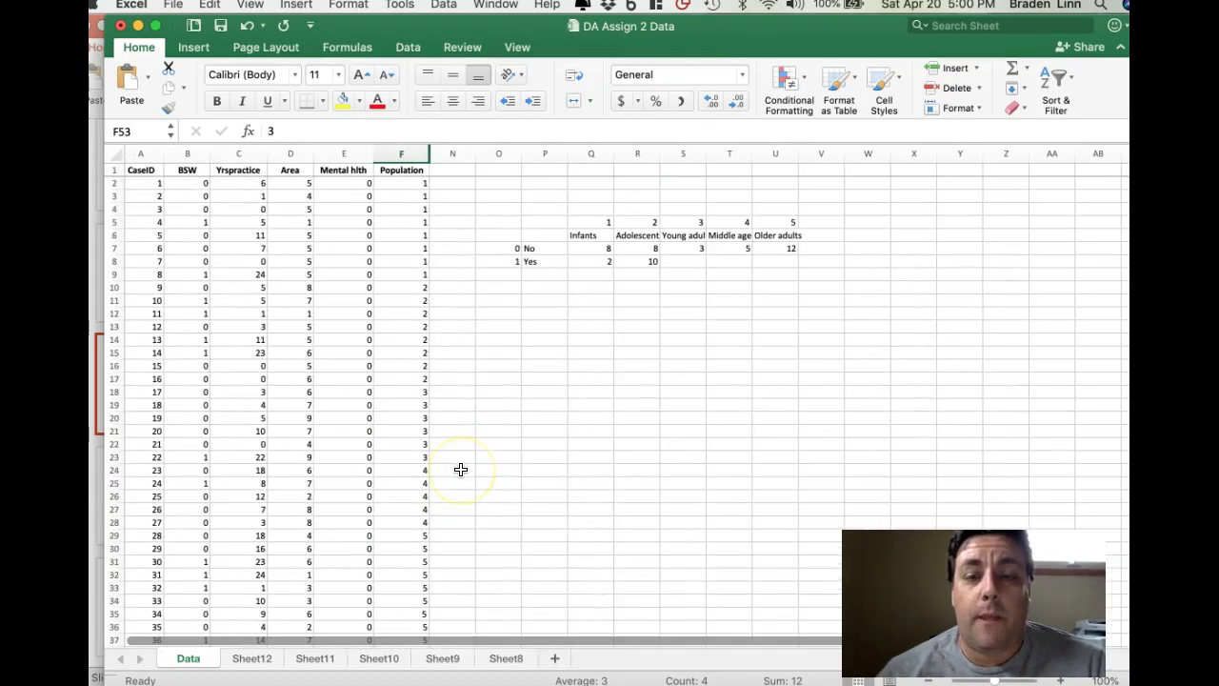
{"action": "left_click", "coordinate": [689, 262]}
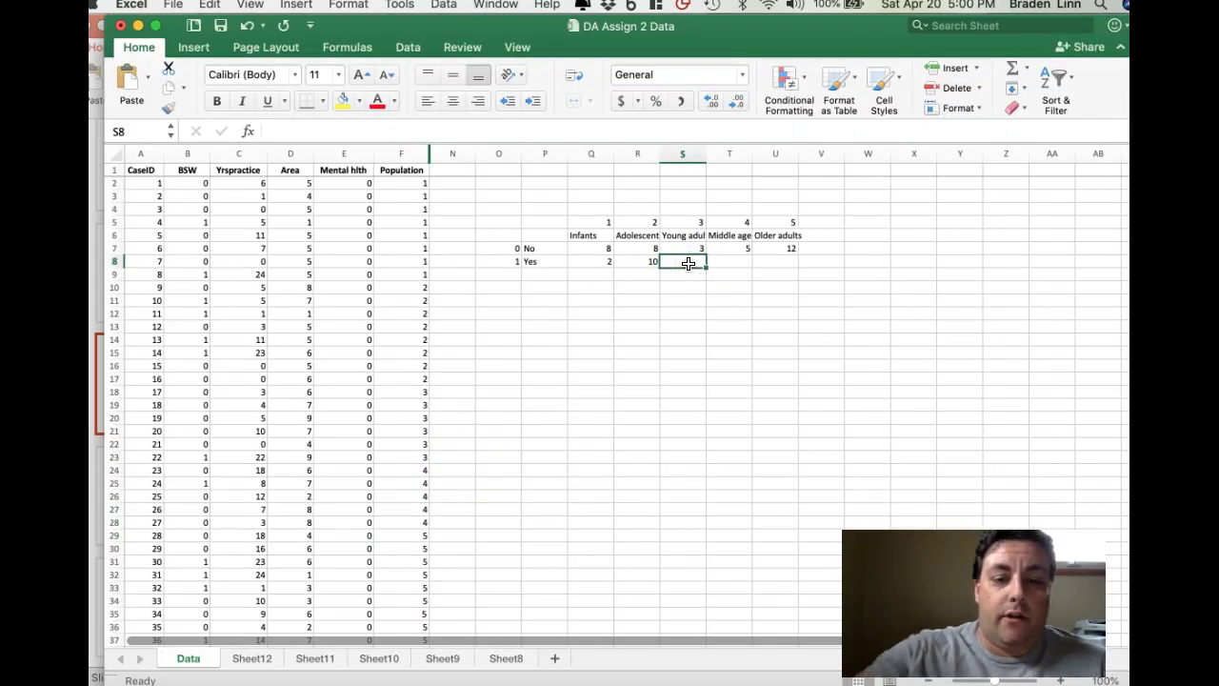
{"action": "type", "text": "4"}
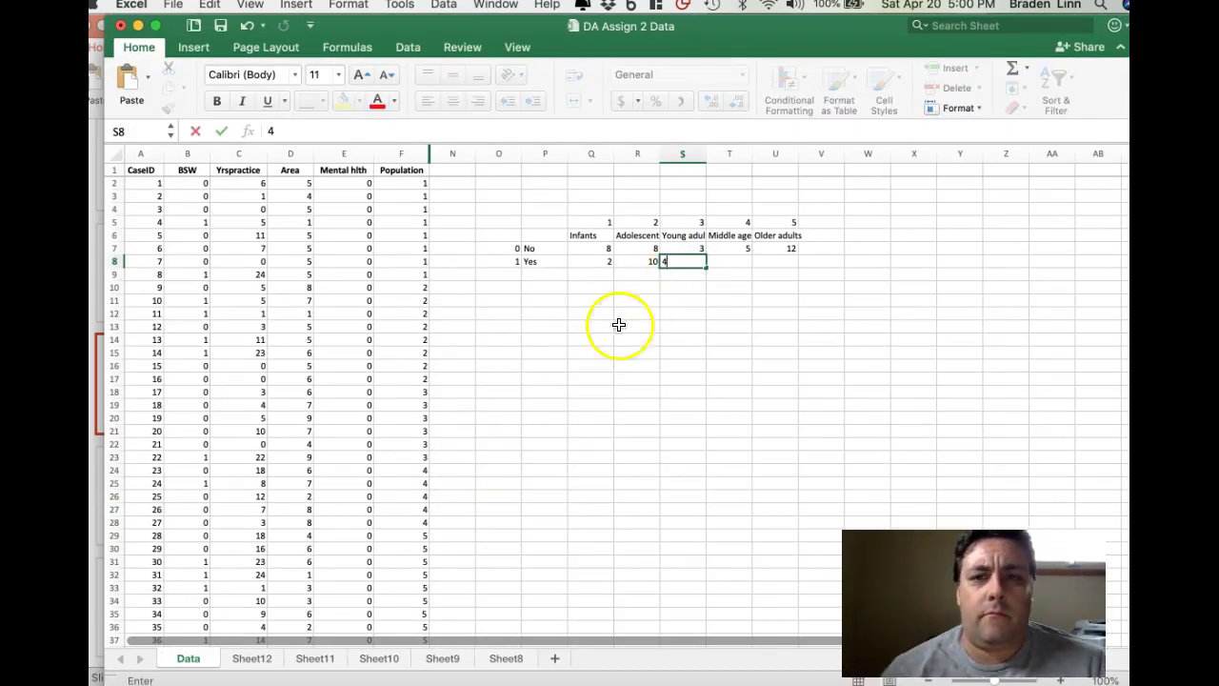
Count the Mental hlth 1 rows with Population code 4 in F57 to F69 and enter 13 in T8.
{"action": "scroll", "coordinate": [574, 354], "scroll_direction": "down", "scroll_amount": 9}
{"action": "scroll", "coordinate": [574, 354], "scroll_direction": "down", "scroll_amount": 3}
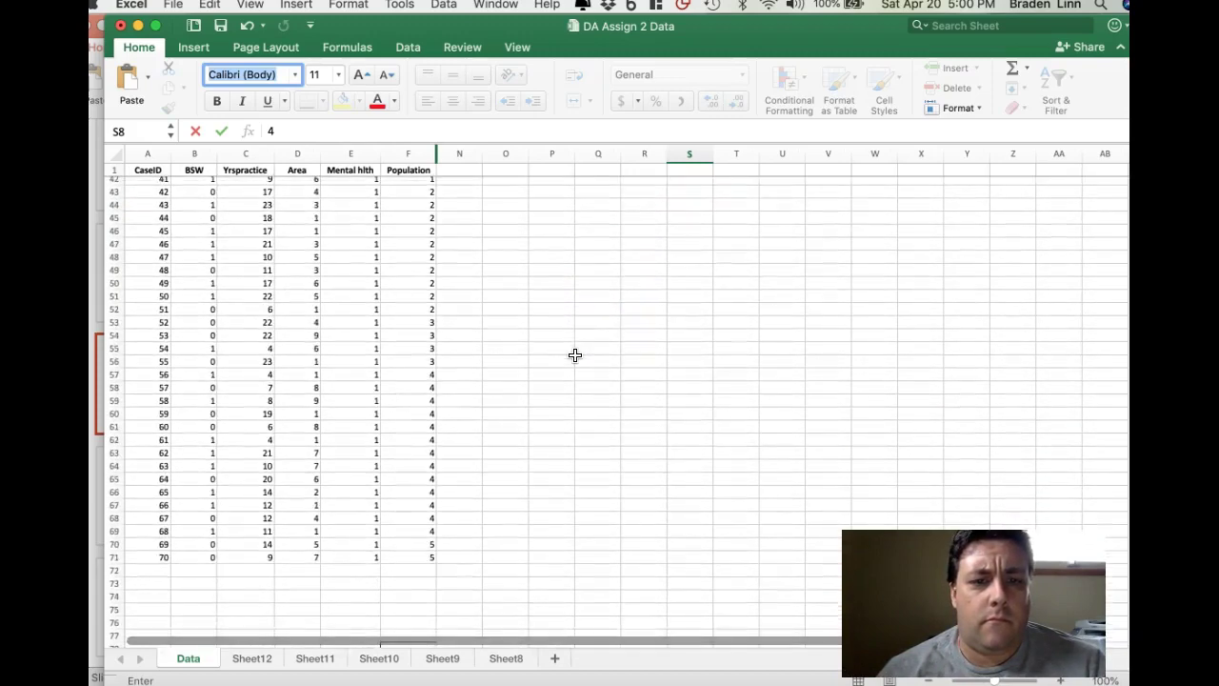
{"action": "scroll", "coordinate": [708, 372], "scroll_direction": "up", "scroll_amount": 10}
{"action": "scroll", "coordinate": [708, 372], "scroll_direction": "down", "scroll_amount": 8}
{"action": "scroll", "coordinate": [709, 372], "scroll_direction": "down", "scroll_amount": 3}
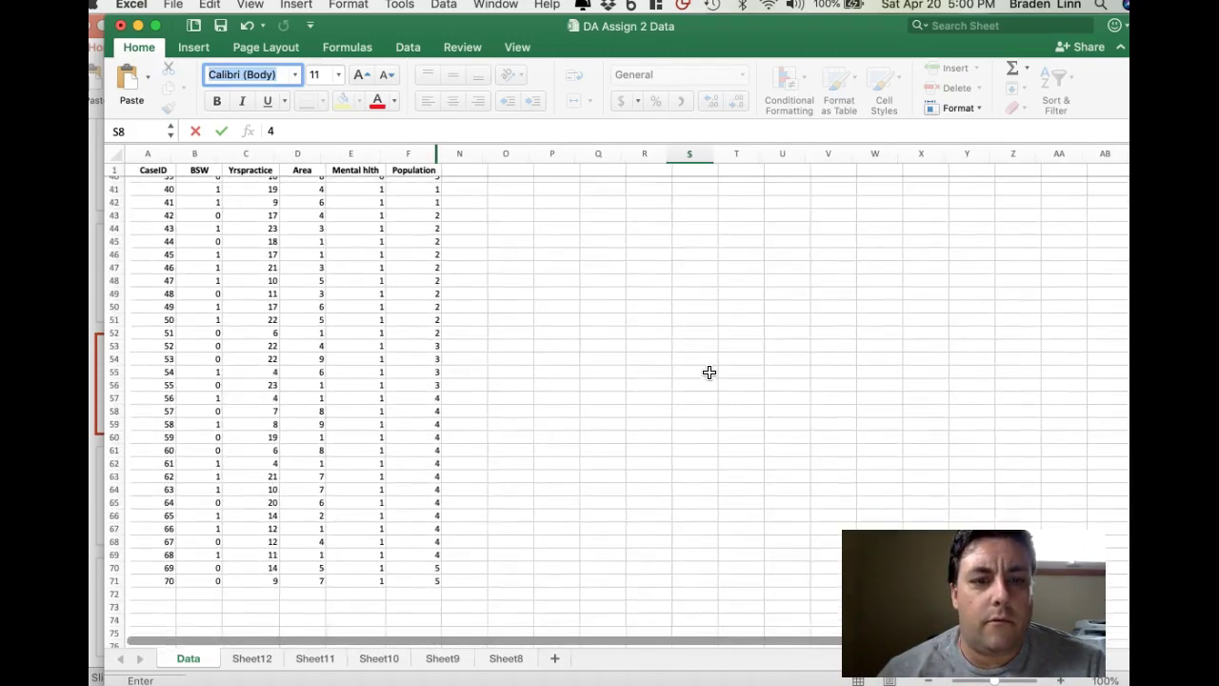
{"action": "left_click", "coordinate": [397, 398]}
{"action": "left_click_drag", "start_coordinate": [397, 398], "coordinate": [395, 552]}
{"action": "scroll", "coordinate": [517, 538], "scroll_direction": "up", "scroll_amount": 13}
{"action": "scroll", "coordinate": [517, 539], "scroll_direction": "right", "scroll_amount": 1}
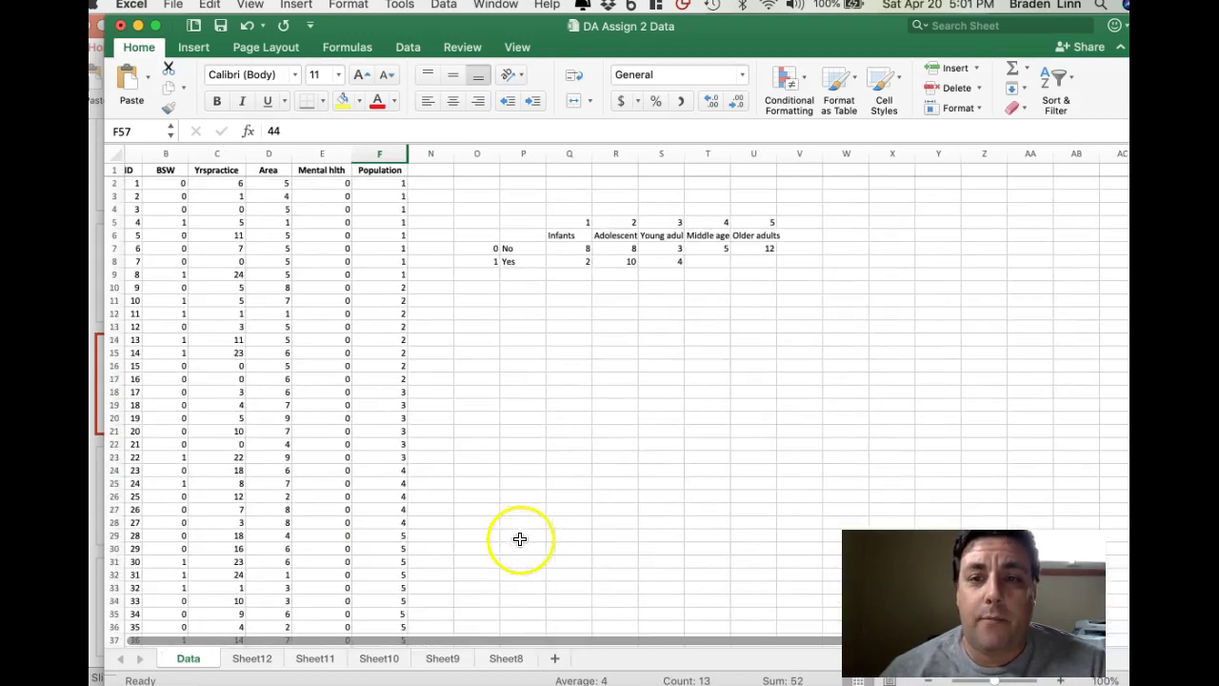
{"action": "left_click", "coordinate": [711, 262]}
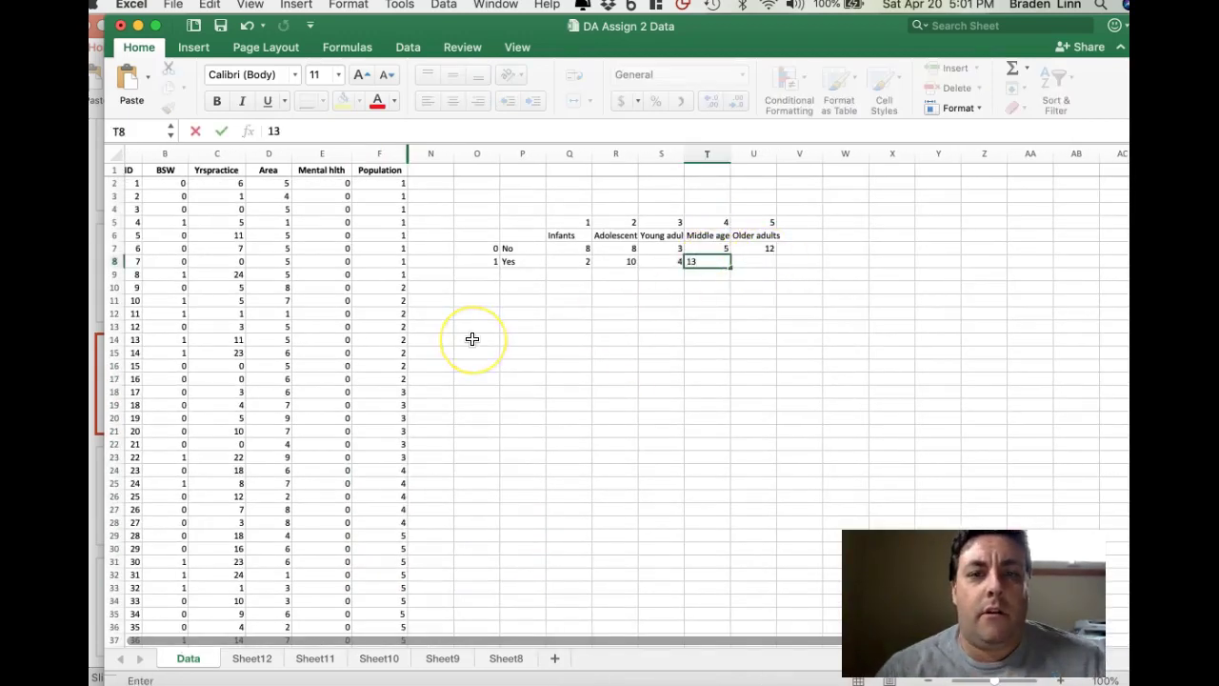
Count the Mental hlth 1 rows with Population code 5 in F70 and F71 and enter 2 in U8.
{"action": "scroll", "coordinate": [470, 340], "scroll_direction": "down", "scroll_amount": 15}
{"action": "left_click_drag", "start_coordinate": [388, 426], "coordinate": [386, 440]}
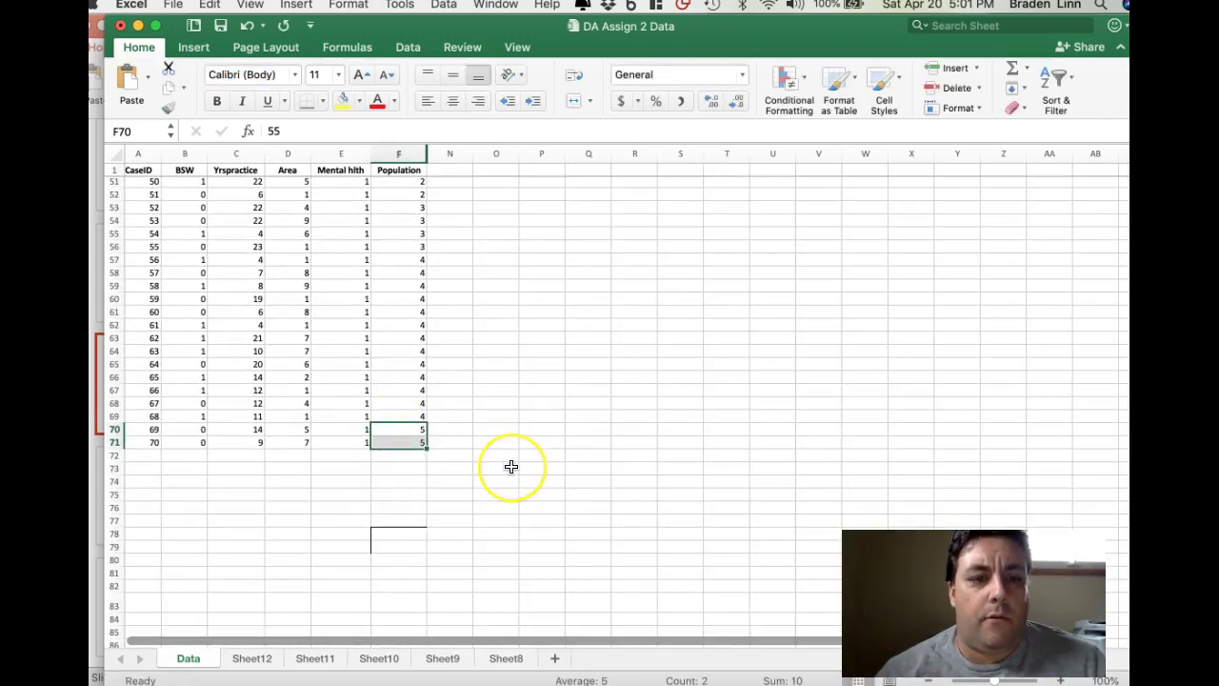
{"action": "scroll", "coordinate": [510, 466], "scroll_direction": "up", "scroll_amount": 15}
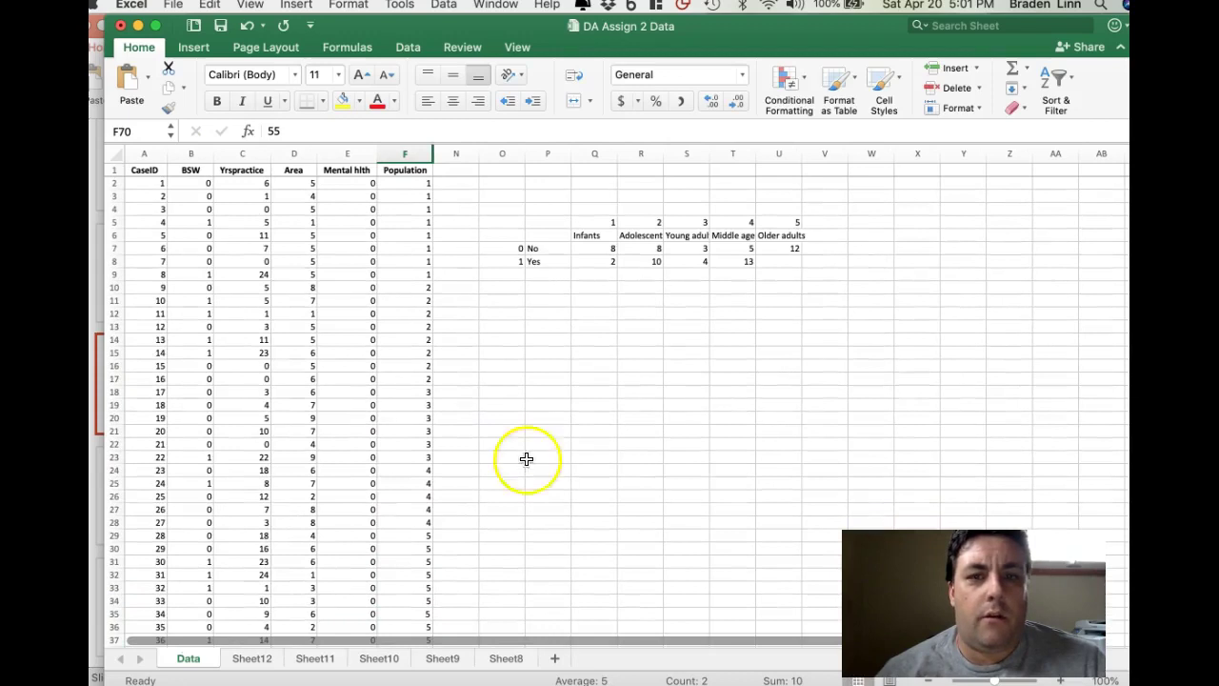
{"action": "left_click", "coordinate": [781, 261]}
{"action": "type", "text": "2"}
{"action": "key", "text": "Tab"}
Total the No row in V7 with a SUM of Q7:U7.
{"action": "key", "text": "Up"}
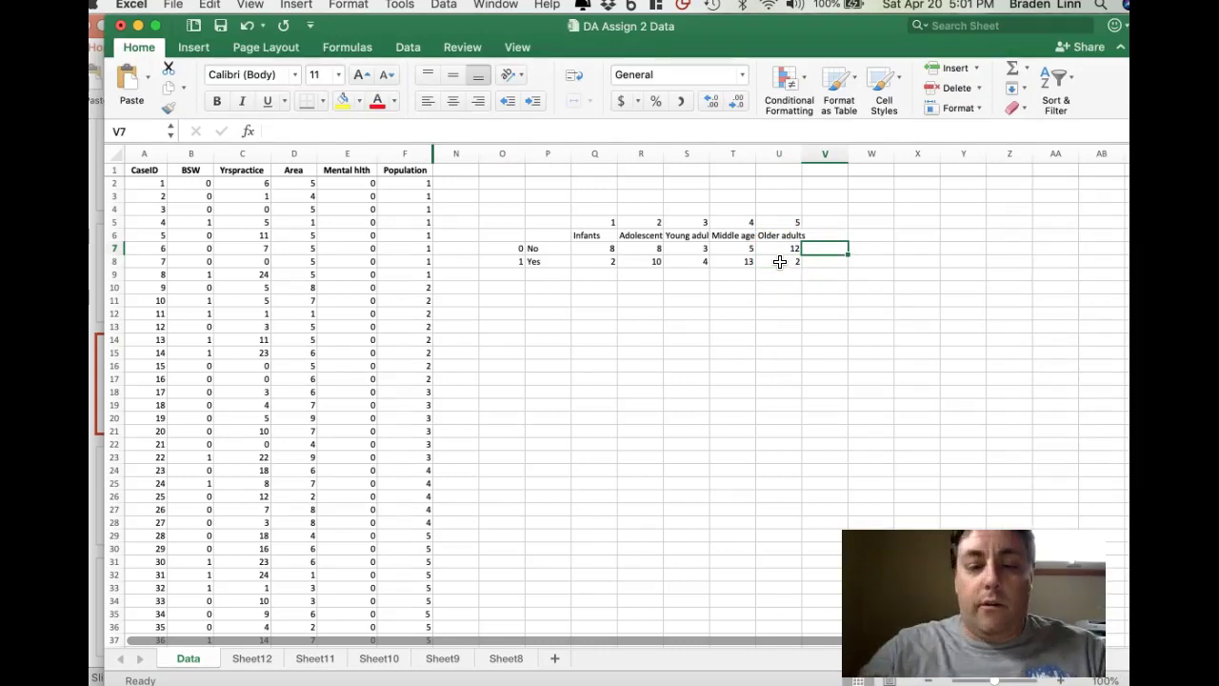
{"action": "type", "text": "=su"}
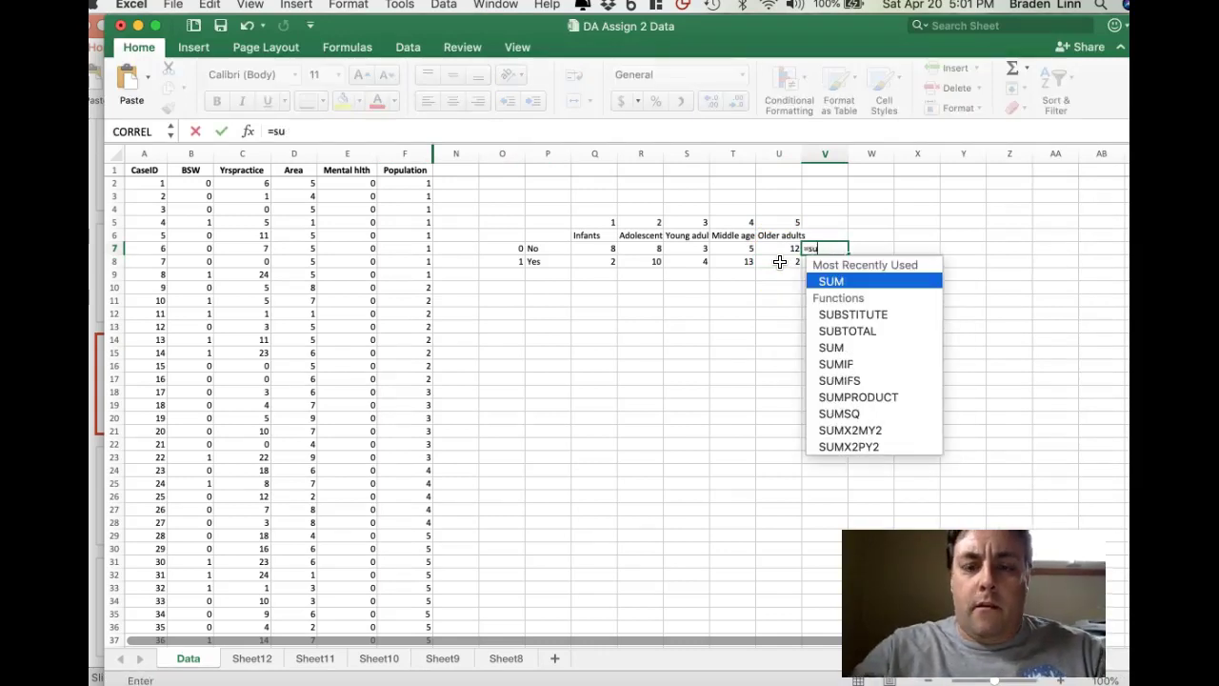
{"action": "type", "text": "m("}
{"action": "left_click_drag", "start_coordinate": [779, 250], "coordinate": [607, 246]}
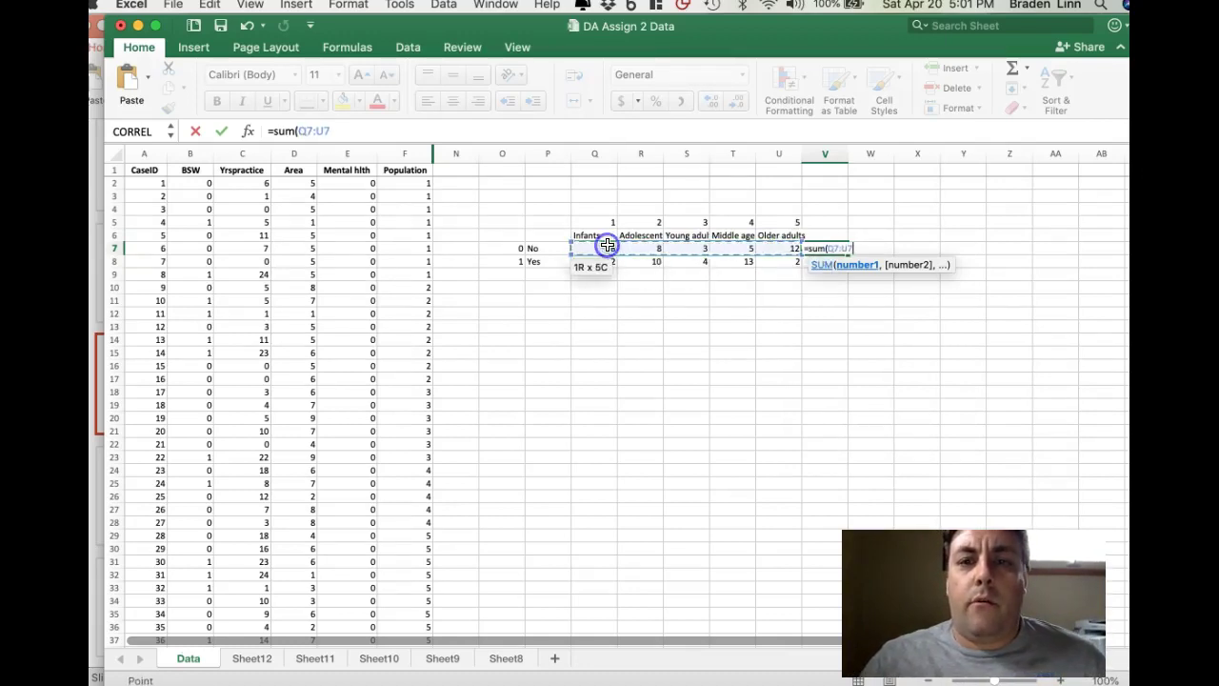
{"action": "type", "text": ")"}
{"action": "key", "text": "Return"}
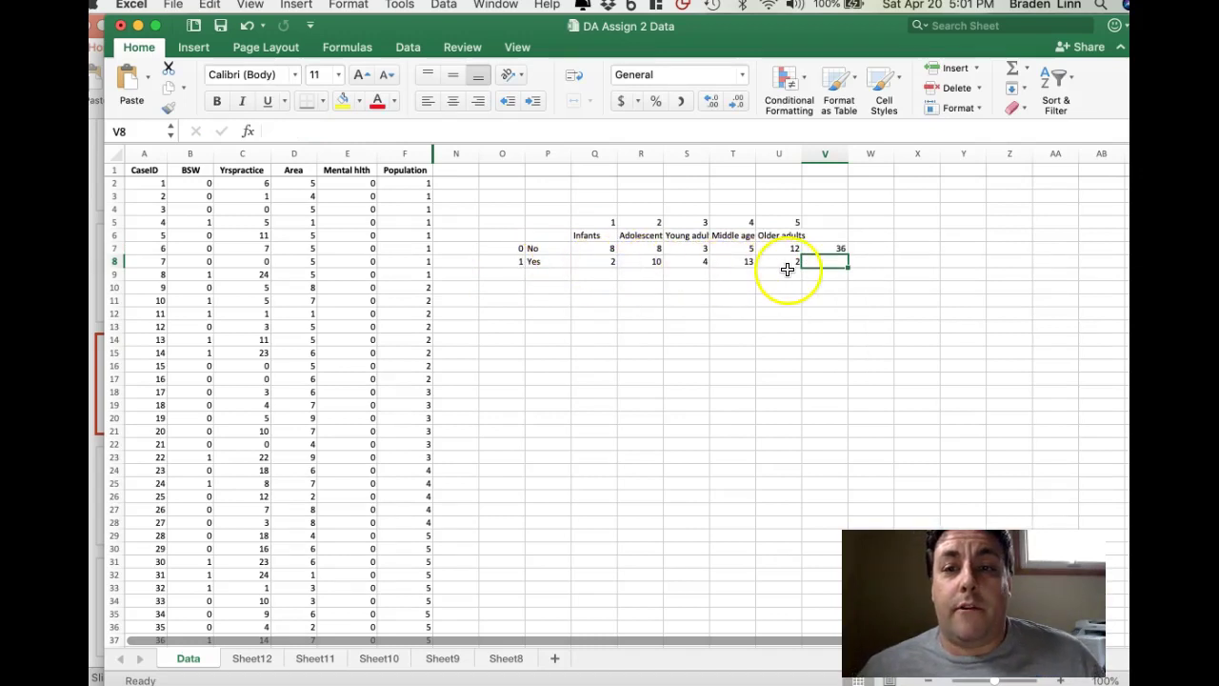
Total the Yes row in V8 with a SUM of Q8:U8.
{"action": "type", "text": "=sum("}
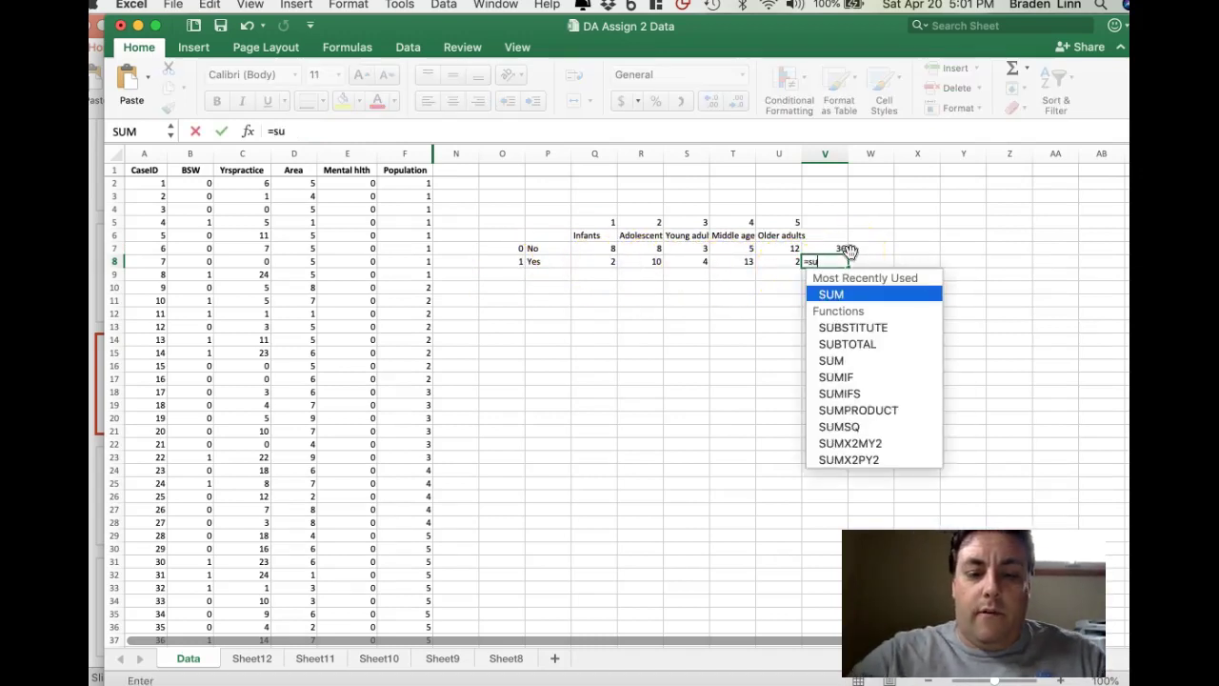
{"action": "left_click", "coordinate": [779, 267]}
{"action": "left_click_drag", "start_coordinate": [778, 267], "coordinate": [606, 264]}
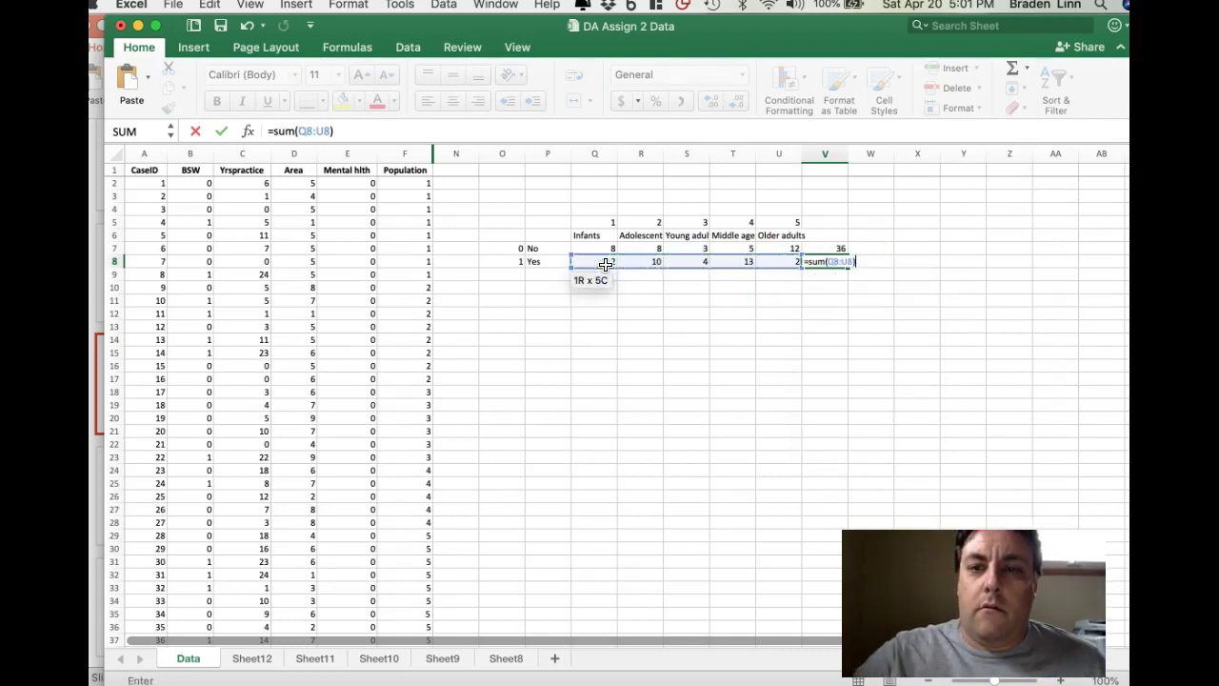
{"action": "key", "text": "Return"}
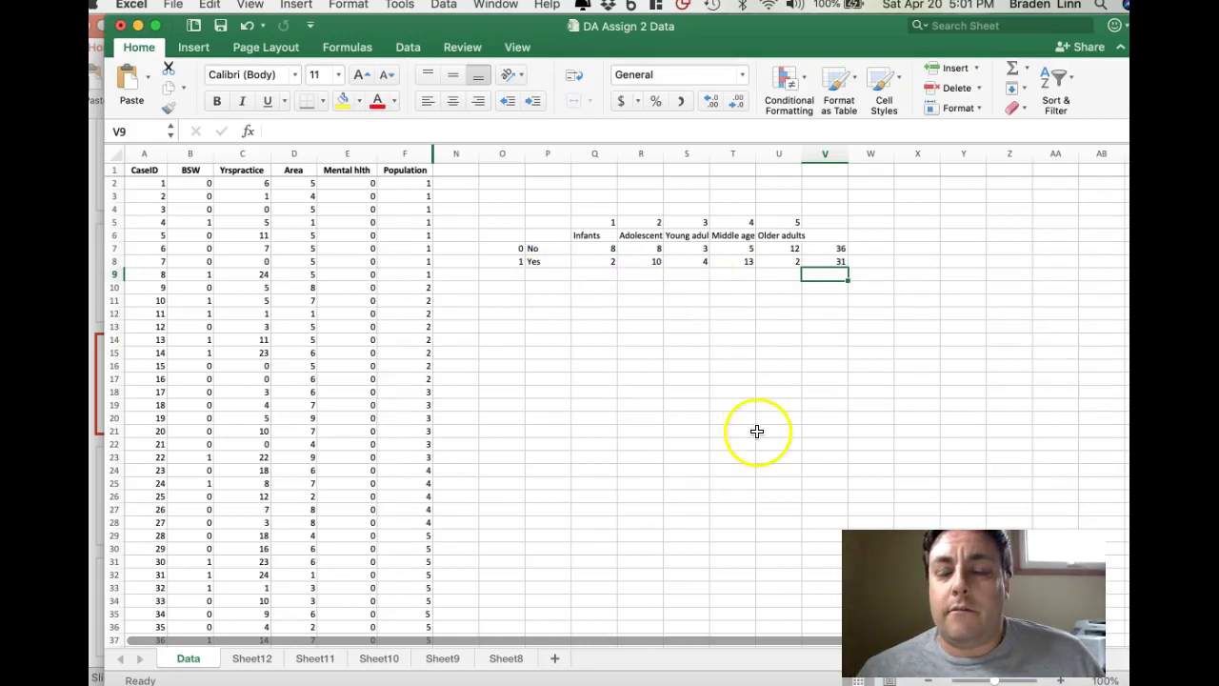
Check the extent of the data rows and add both row totals in V9 with =31+36.
{"action": "scroll", "coordinate": [358, 396], "scroll_direction": "down", "scroll_amount": 8}
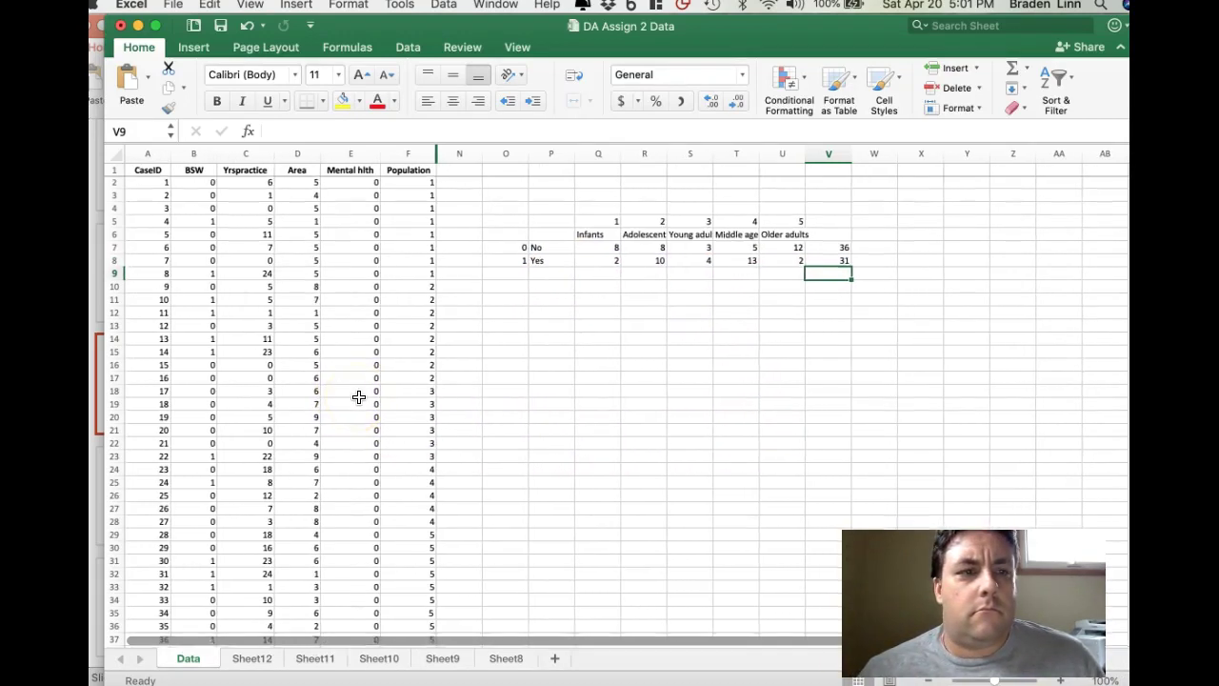
{"action": "scroll", "coordinate": [358, 396], "scroll_direction": "down", "scroll_amount": 7}
{"action": "scroll", "coordinate": [358, 396], "scroll_direction": "up", "scroll_amount": 15}
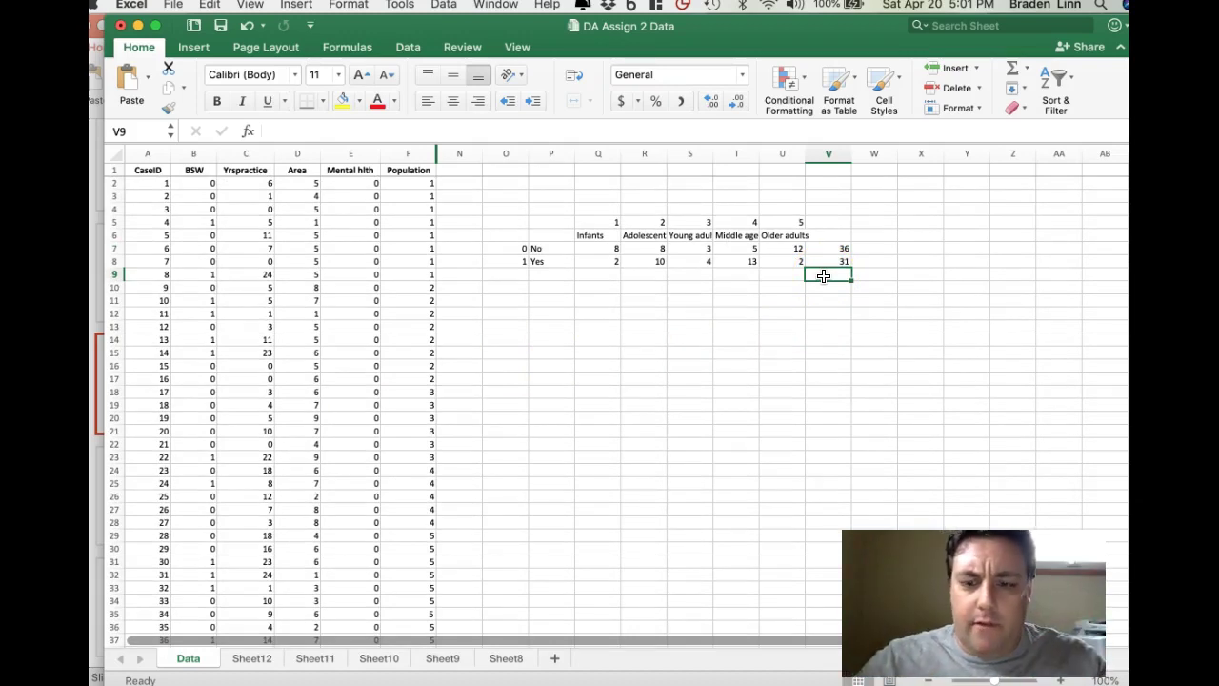
{"action": "type", "text": "=31"}
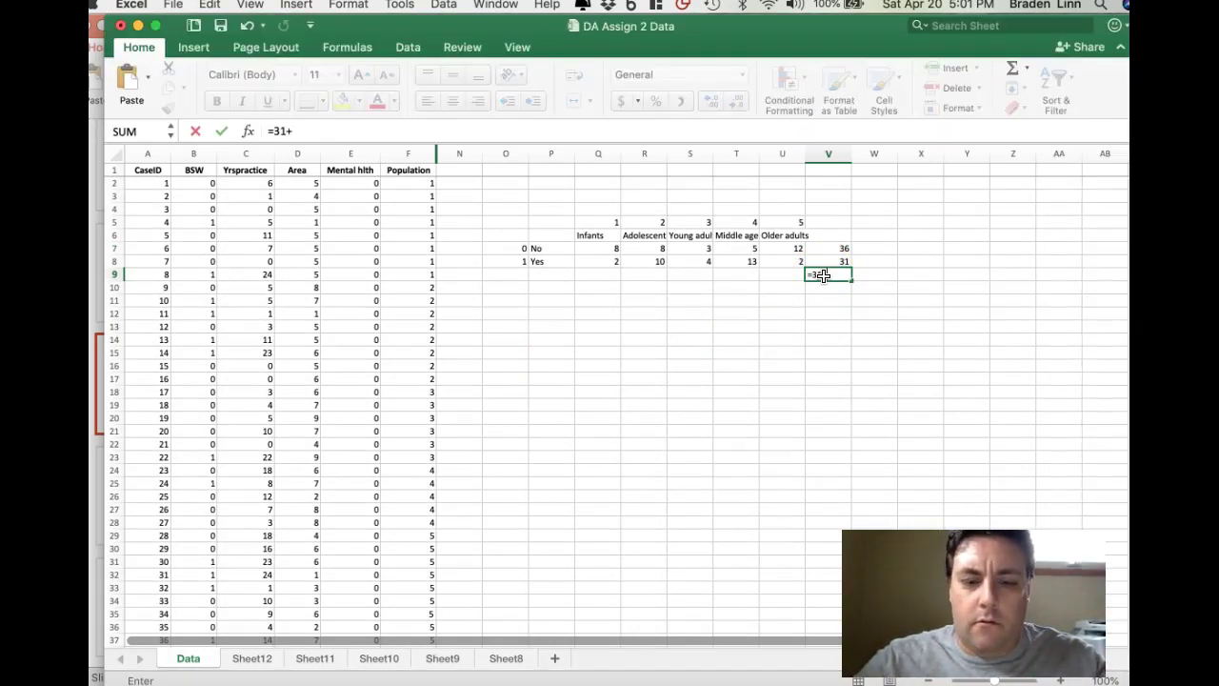
{"action": "type", "text": "+36"}
{"action": "key", "text": "Return"}
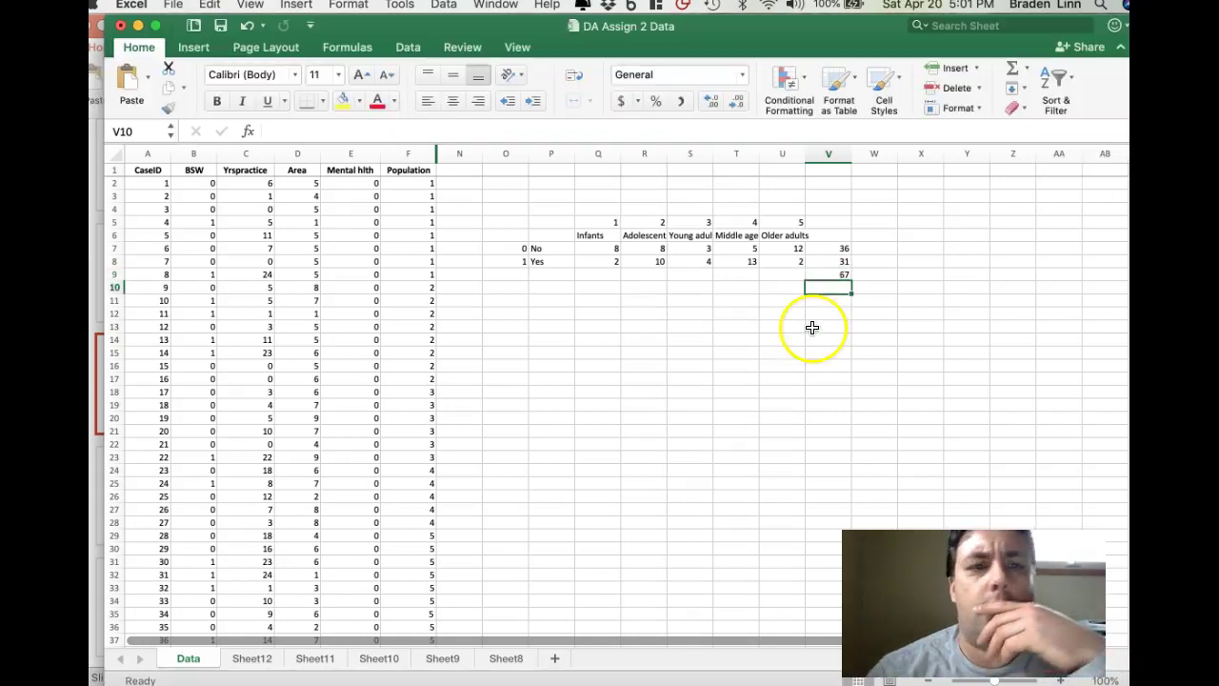
Review the case rows and recount the Mental hlth 0 rows with Population codes 1 and 2 in F2:F9 and F10:F17.
{"action": "scroll", "coordinate": [256, 409], "scroll_direction": "down", "scroll_amount": 15}
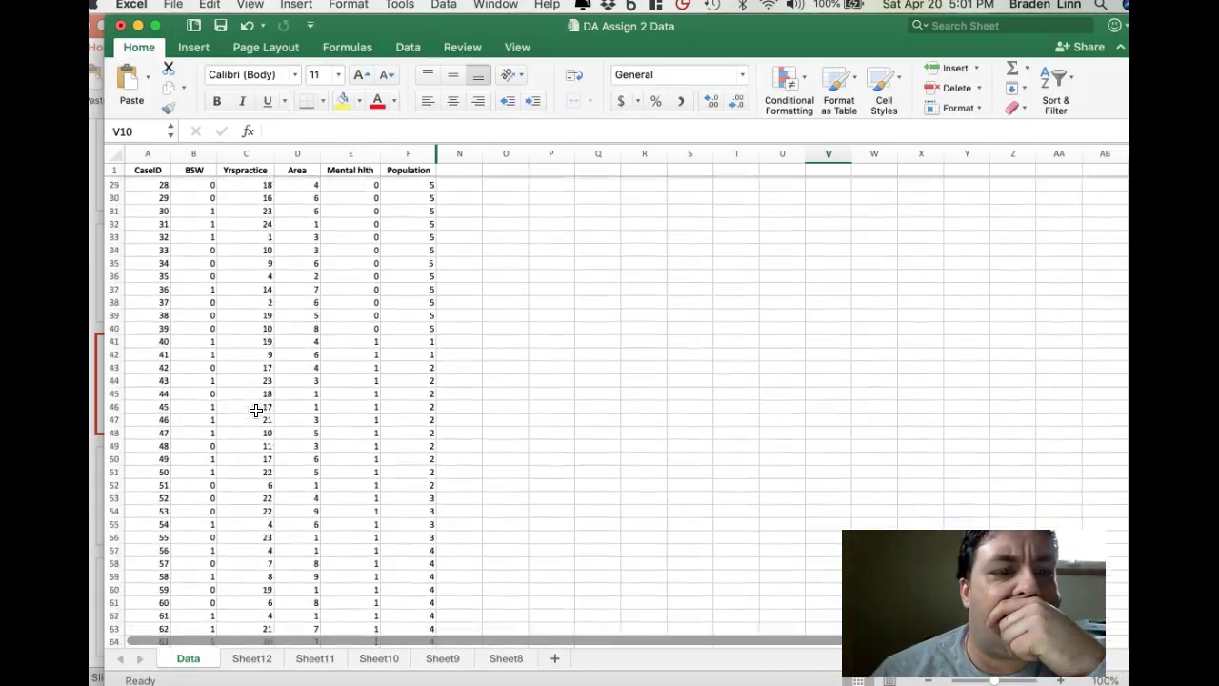
{"action": "left_click", "coordinate": [127, 646]}
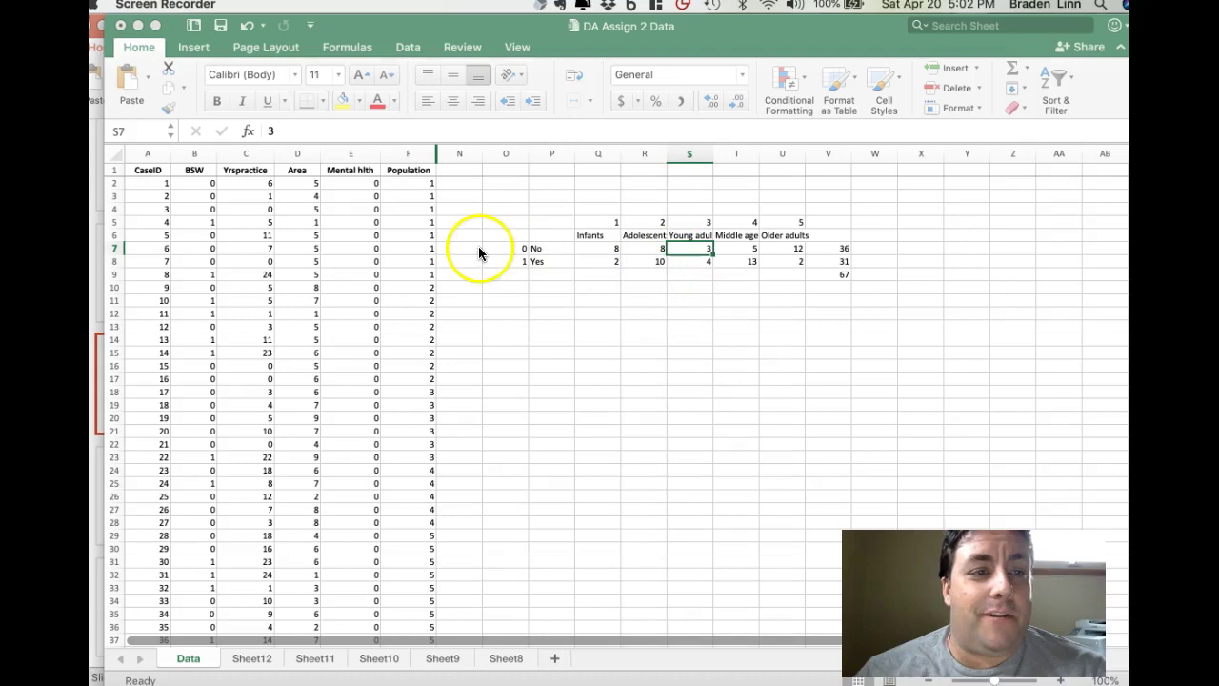
{"action": "scroll", "coordinate": [369, 264], "scroll_direction": "down", "scroll_amount": 1}
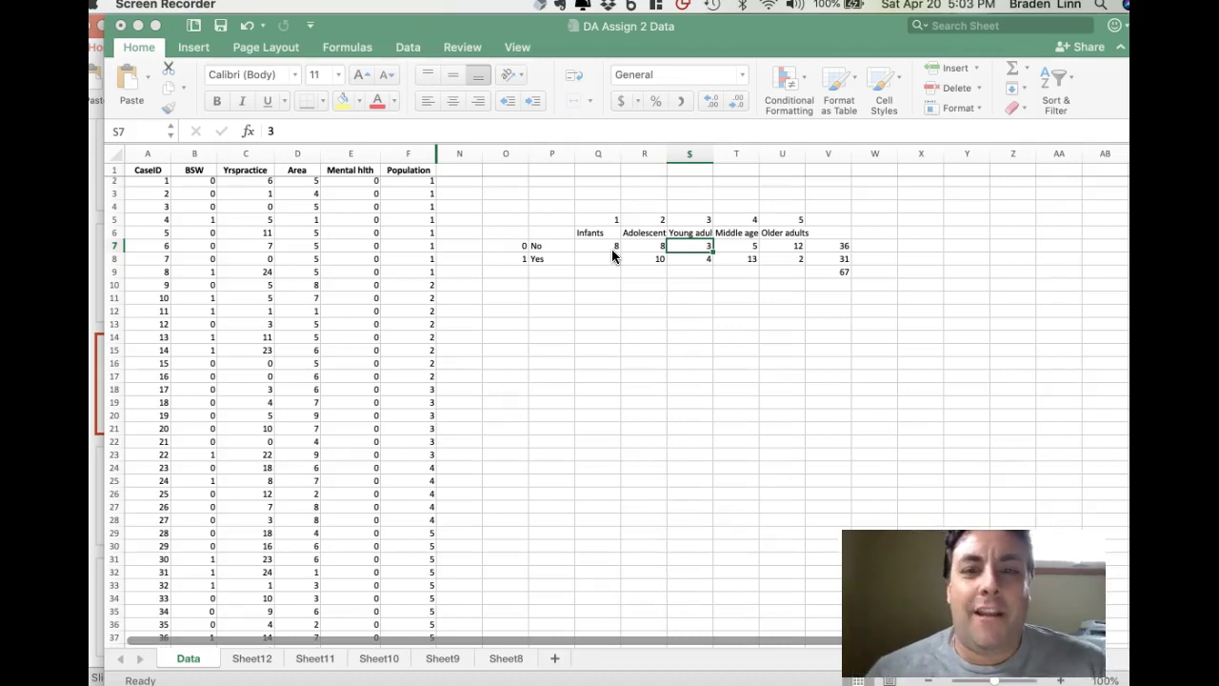
{"action": "scroll", "coordinate": [403, 202], "scroll_direction": "up", "scroll_amount": 1}
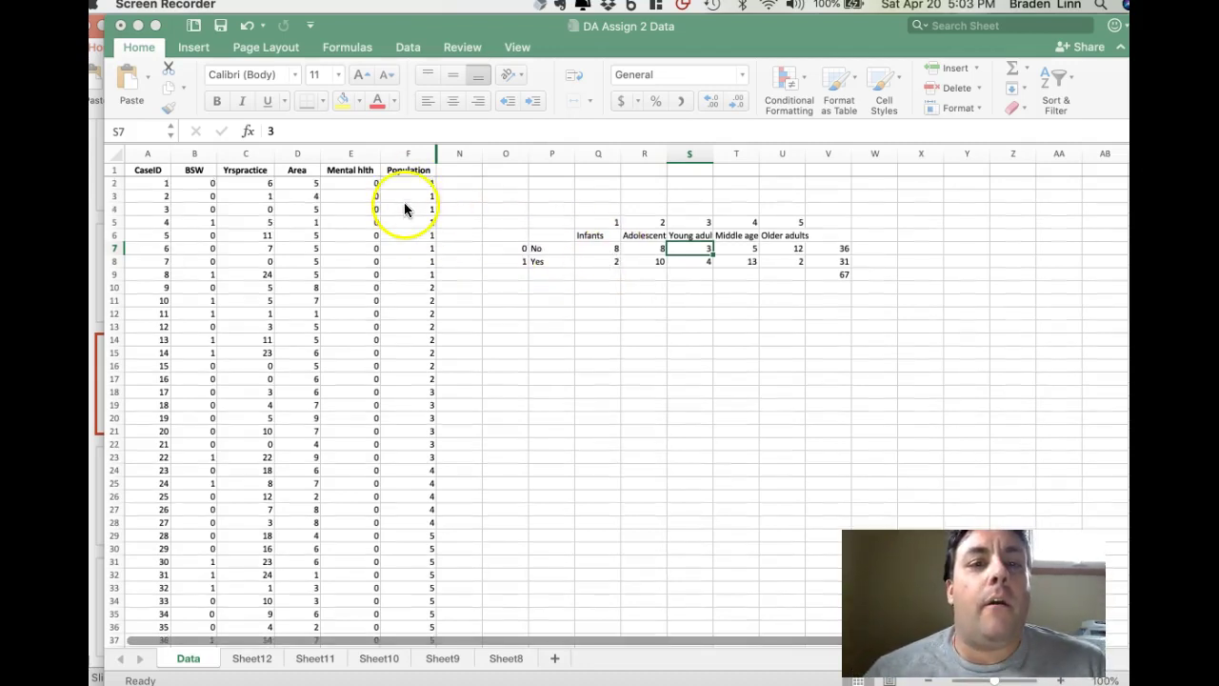
{"action": "left_click", "coordinate": [401, 181]}
{"action": "left_click", "coordinate": [515, 340]}
{"action": "left_click_drag", "start_coordinate": [410, 184], "coordinate": [412, 277]}
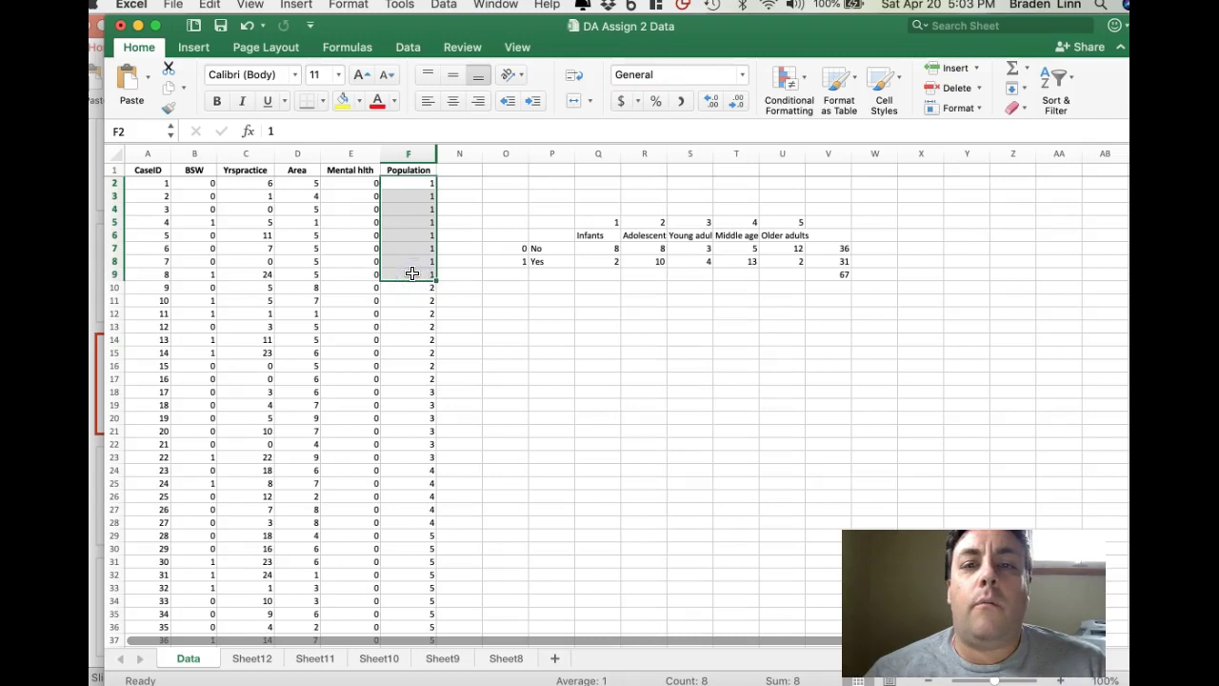
{"action": "left_click_drag", "start_coordinate": [406, 289], "coordinate": [407, 377]}
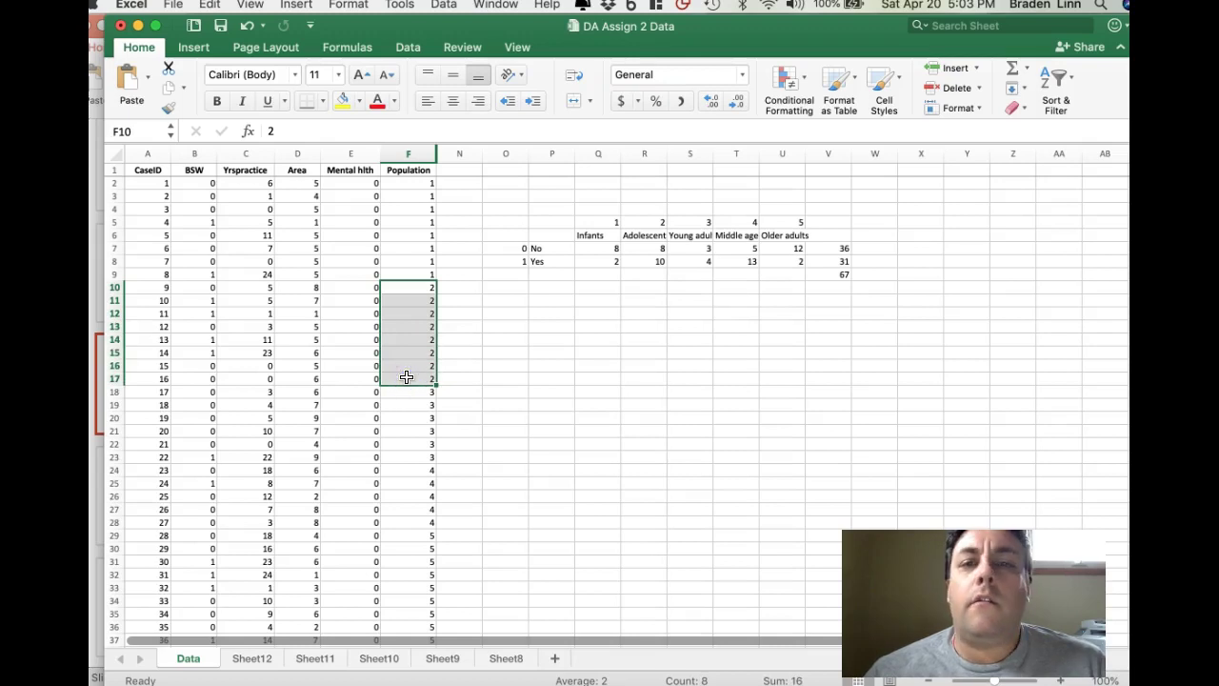
Recount the Mental hlth 0 rows with Population code 3 in F18 to F23 and set S7 to 6.
{"action": "left_click_drag", "start_coordinate": [403, 390], "coordinate": [401, 453]}
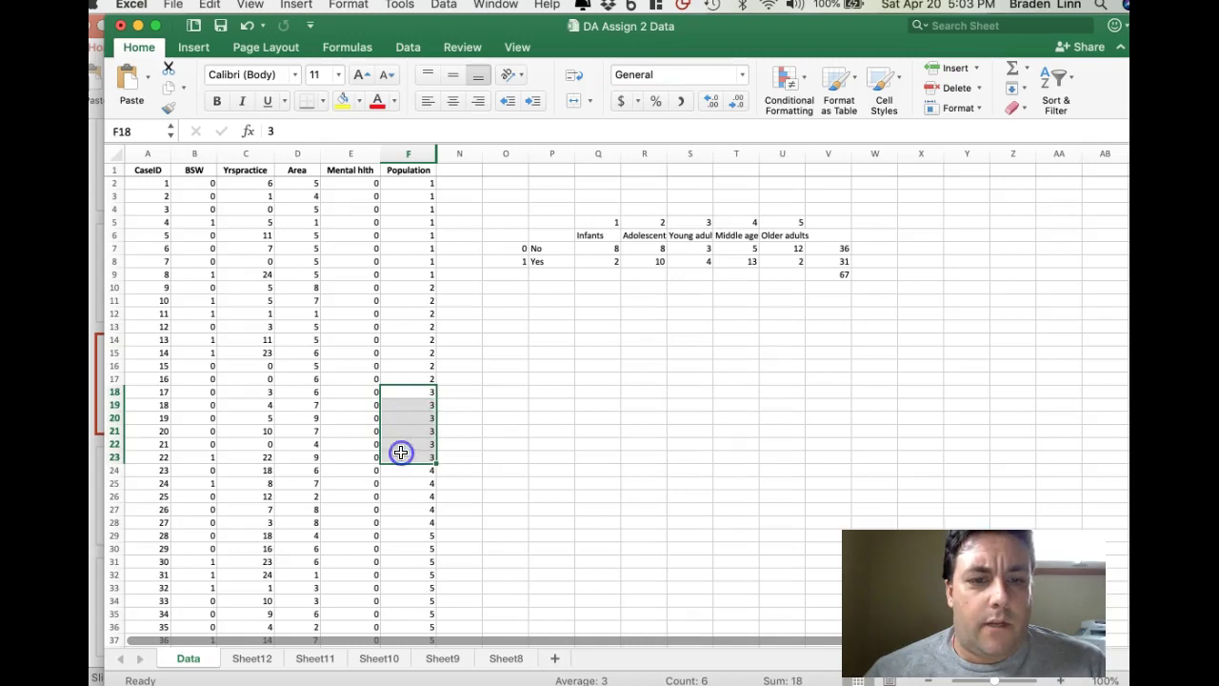
{"action": "left_click", "coordinate": [699, 249]}
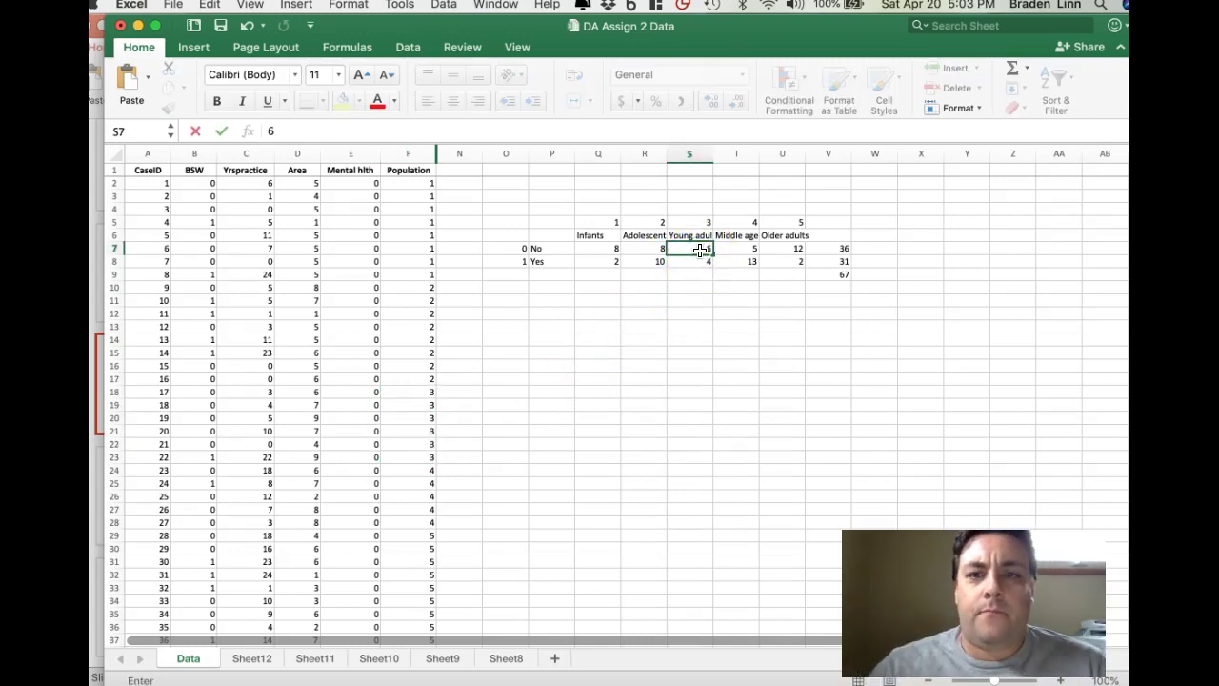
{"action": "left_click", "coordinate": [696, 300]}
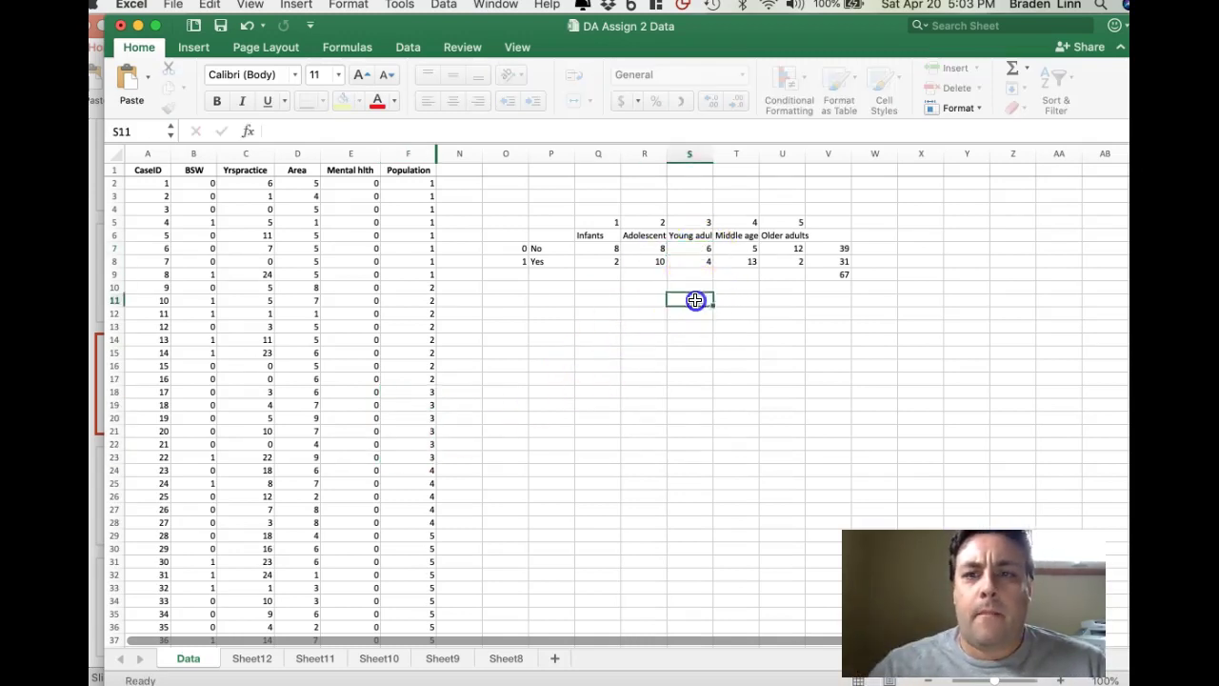
Correct the grand total formula in V9 to =31+39.
{"action": "left_click", "coordinate": [833, 274]}
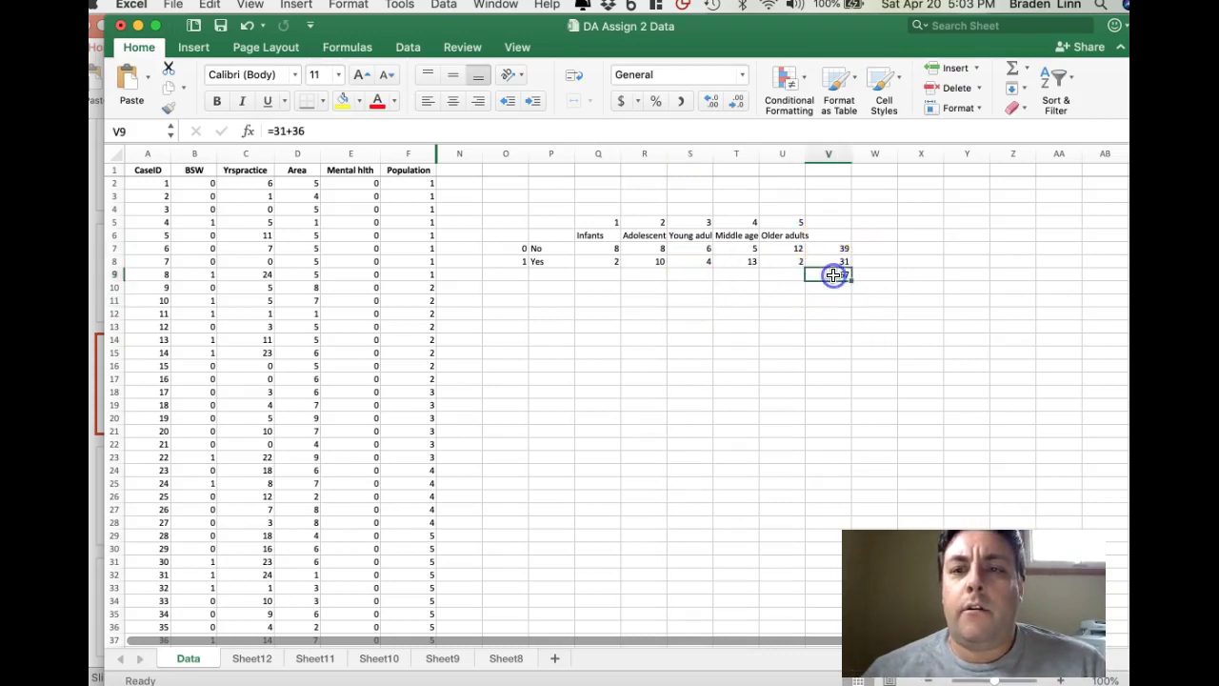
{"action": "left_click", "coordinate": [297, 131]}
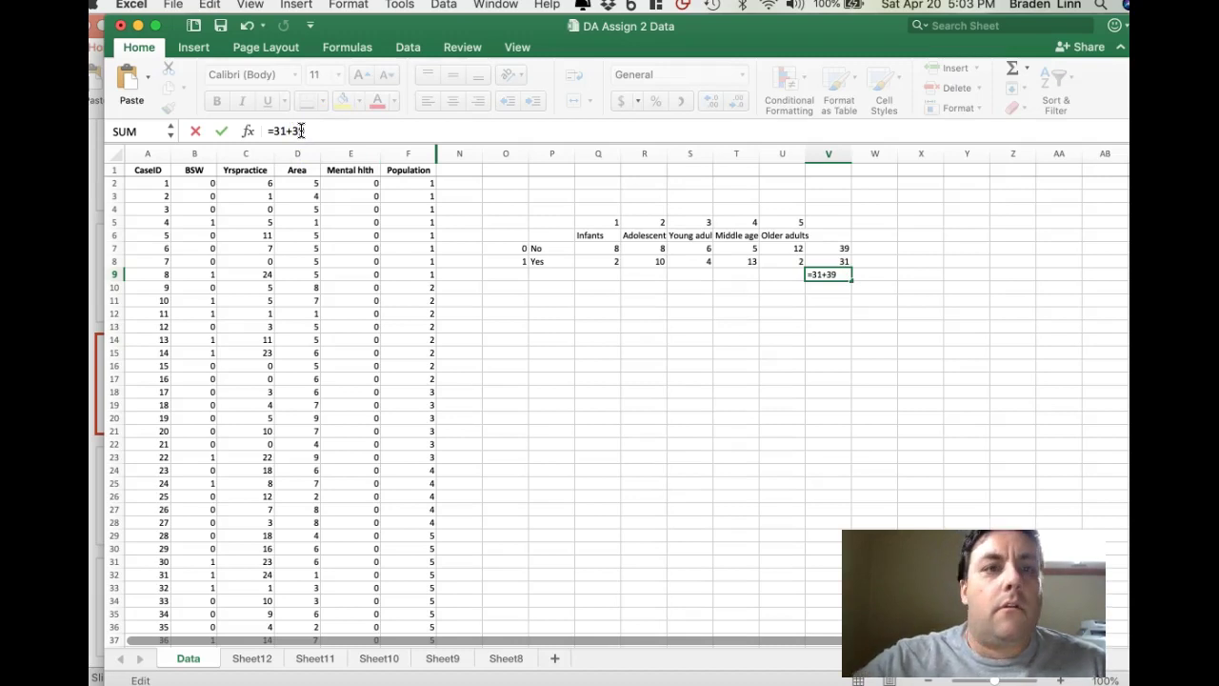
{"action": "key", "text": "Return"}
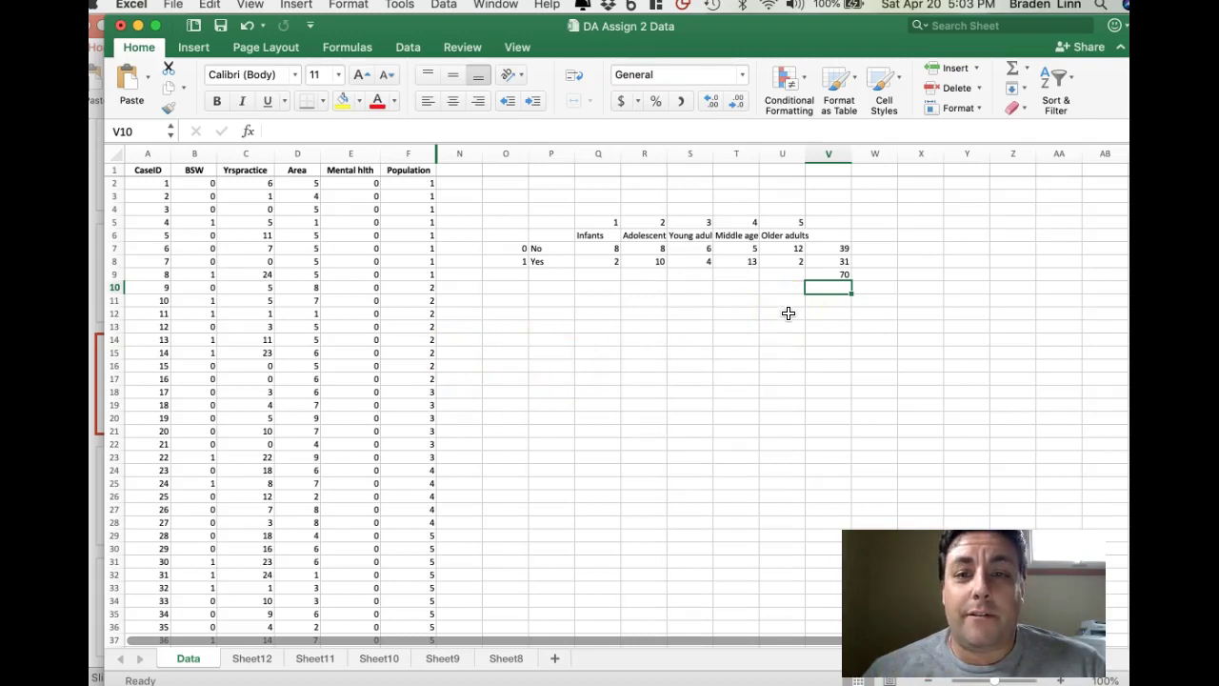
Clear the row totals and grand total from V7:V9.
{"action": "left_click", "coordinate": [835, 274]}
{"action": "key", "text": "Delete"}
{"action": "key", "text": "ctrl+z"}
{"action": "key", "text": "Up"}
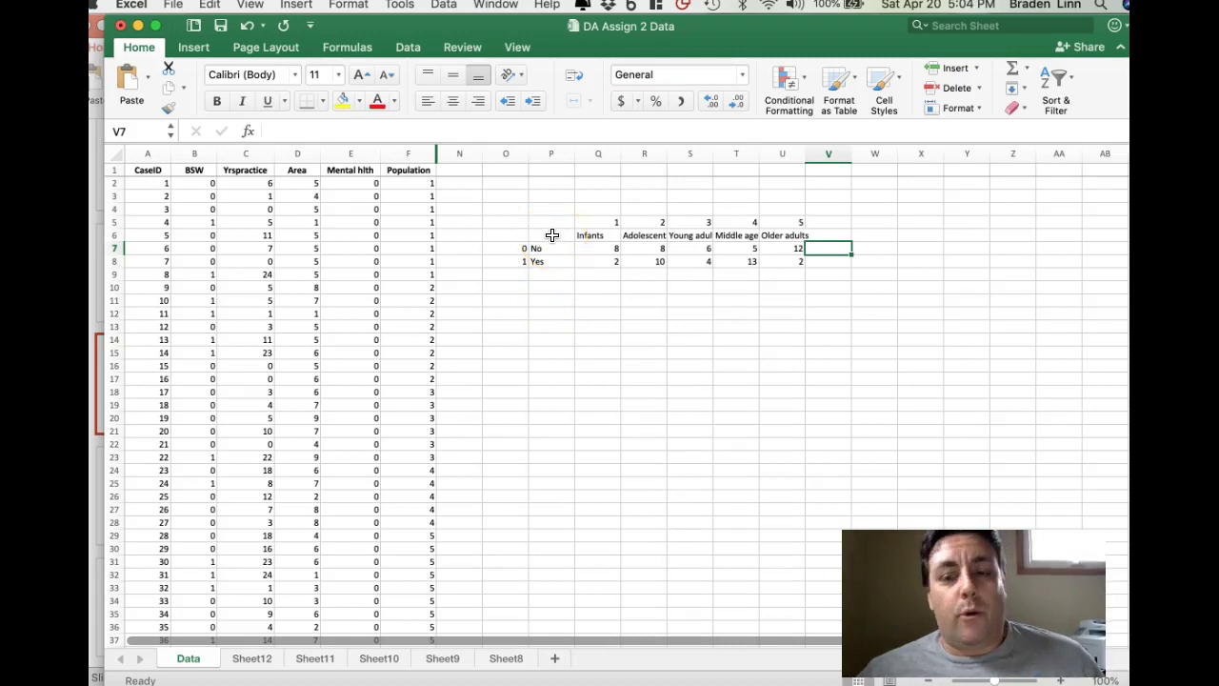
Copy the labelled contingency table P6:U8 and paste the copy at P13.
{"action": "left_click_drag", "start_coordinate": [552, 235], "coordinate": [770, 259]}
{"action": "key", "text": "super+c"}
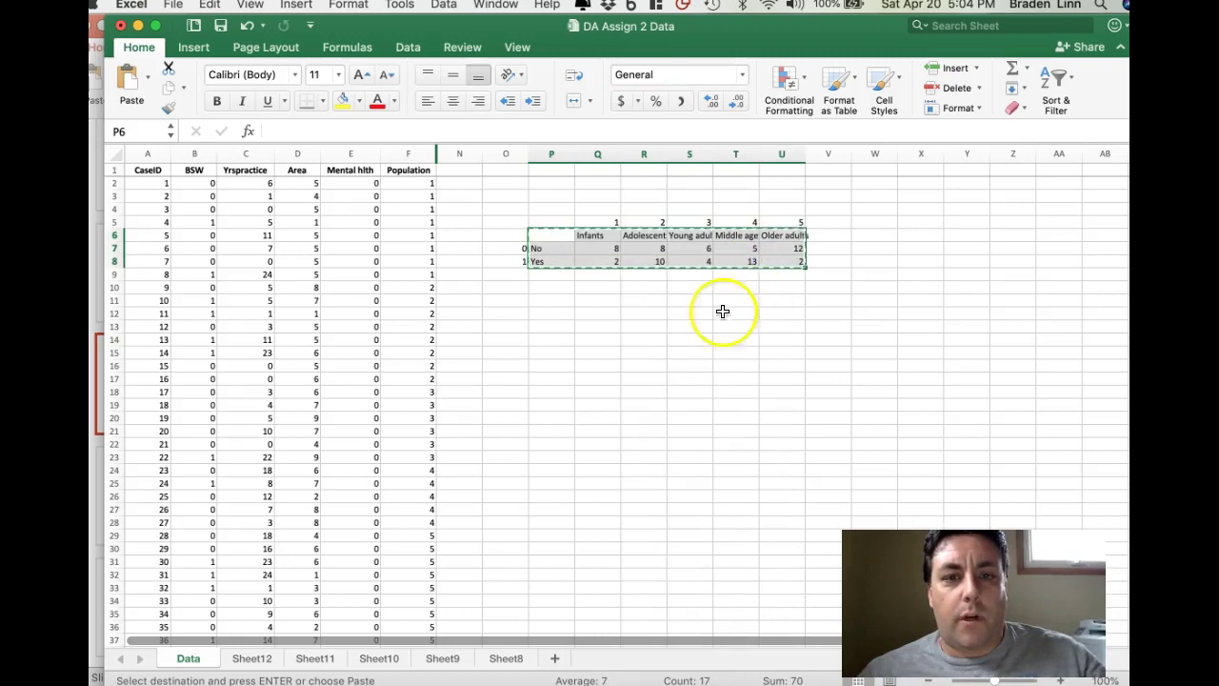
{"action": "left_click", "coordinate": [557, 329]}
{"action": "key", "text": "super+v"}
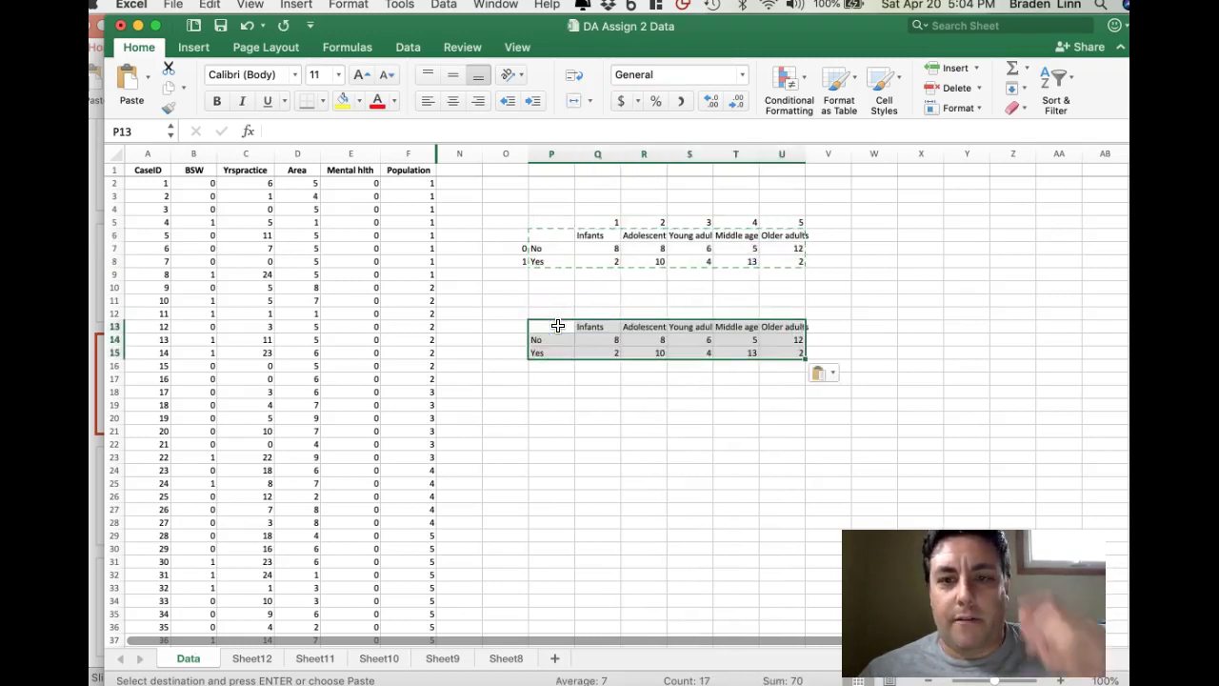
Clear all the counts in Q14:U15 of the copied table, keeping its row and column labels.
{"action": "left_click", "coordinate": [603, 341]}
{"action": "key", "text": "Delete"}
{"action": "key", "text": "Down"}
{"action": "key", "text": "Delete"}
{"action": "key", "text": "Right"}
{"action": "key", "text": "Delete"}
{"action": "key", "text": "Up"}
{"action": "key", "text": "Delete"}
{"action": "key", "text": "Right"}
{"action": "key", "text": "Delete"}
{"action": "key", "text": "Down"}
{"action": "key", "text": "Delete"}
{"action": "key", "text": "Right"}
{"action": "key", "text": "Delete"}
{"action": "key", "text": "Up"}
{"action": "key", "text": "Delete"}
{"action": "key", "text": "Right"}
{"action": "key", "text": "Delete"}
{"action": "key", "text": "Down"}
{"action": "key", "text": "Left"}
{"action": "key", "text": "Left"}
{"action": "key", "text": "Left"}
{"action": "key", "text": "Left"}
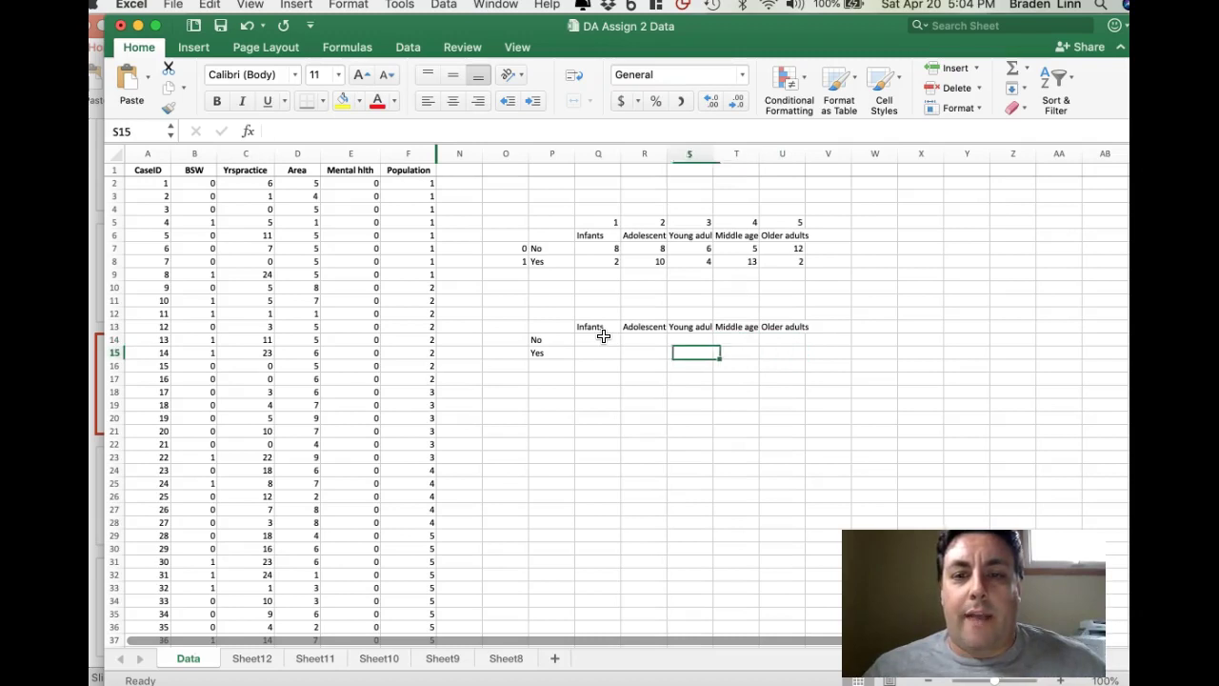
{"action": "key", "text": "Up"}
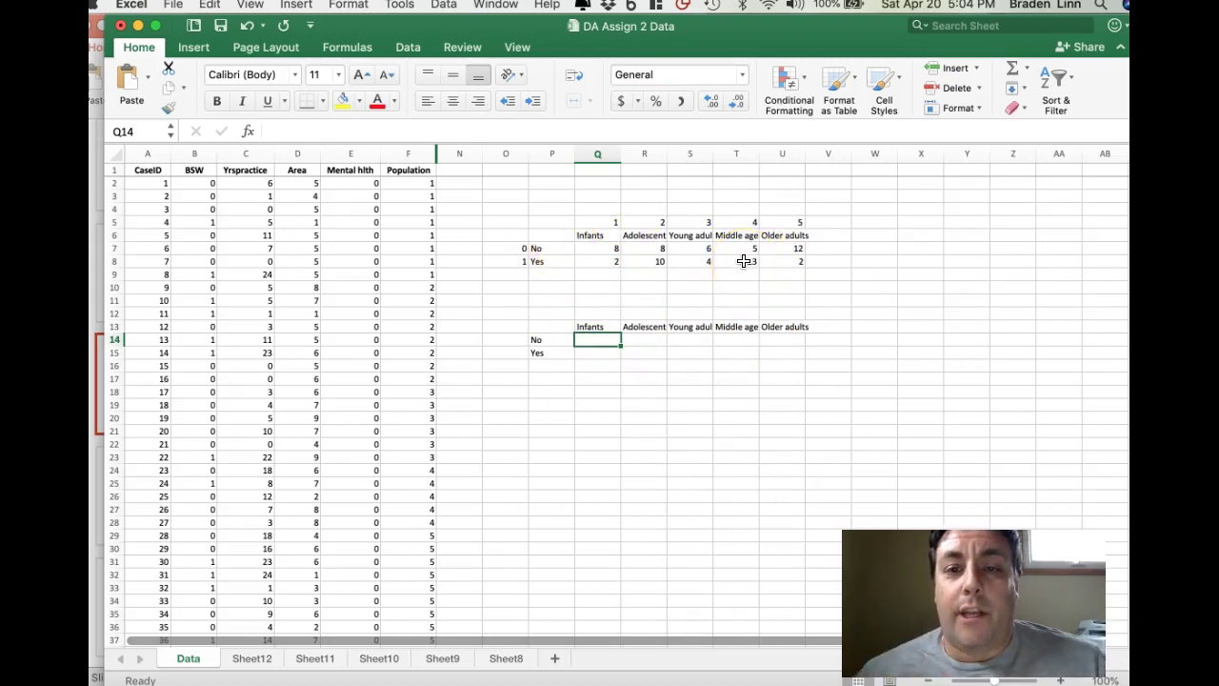
Fill the No and Yes rows of the second table, Q14:U15, with an expected count of 7 in every cell.
{"action": "left_click", "coordinate": [597, 333]}
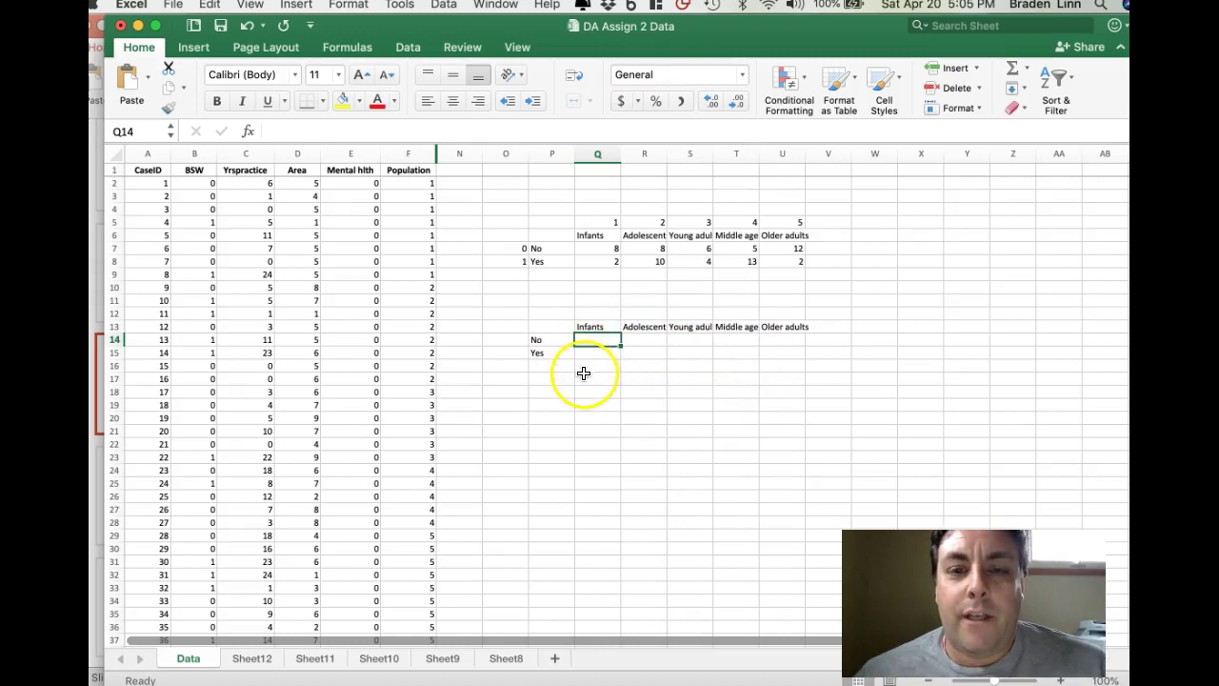
{"action": "left_click", "coordinate": [600, 344]}
{"action": "type", "text": "7"}
{"action": "key", "text": "Tab"}
{"action": "key", "text": "Tab"}
{"action": "type", "text": "7"}
{"action": "key", "text": "Tab"}
{"action": "type", "text": "7"}
{"action": "key", "text": "Tab"}
{"action": "type", "text": "7"}
{"action": "key", "text": "Return"}
{"action": "key", "text": "Left"}
{"action": "key", "text": "Left"}
{"action": "key", "text": "Left"}
{"action": "key", "text": "Left"}
{"action": "type", "text": "7"}
{"action": "key", "text": "Tab"}
{"action": "type", "text": "7"}
{"action": "key", "text": "Tab"}
{"action": "type", "text": "7"}
{"action": "key", "text": "Tab"}
{"action": "type", "text": "7"}
{"action": "key", "text": "Tab"}
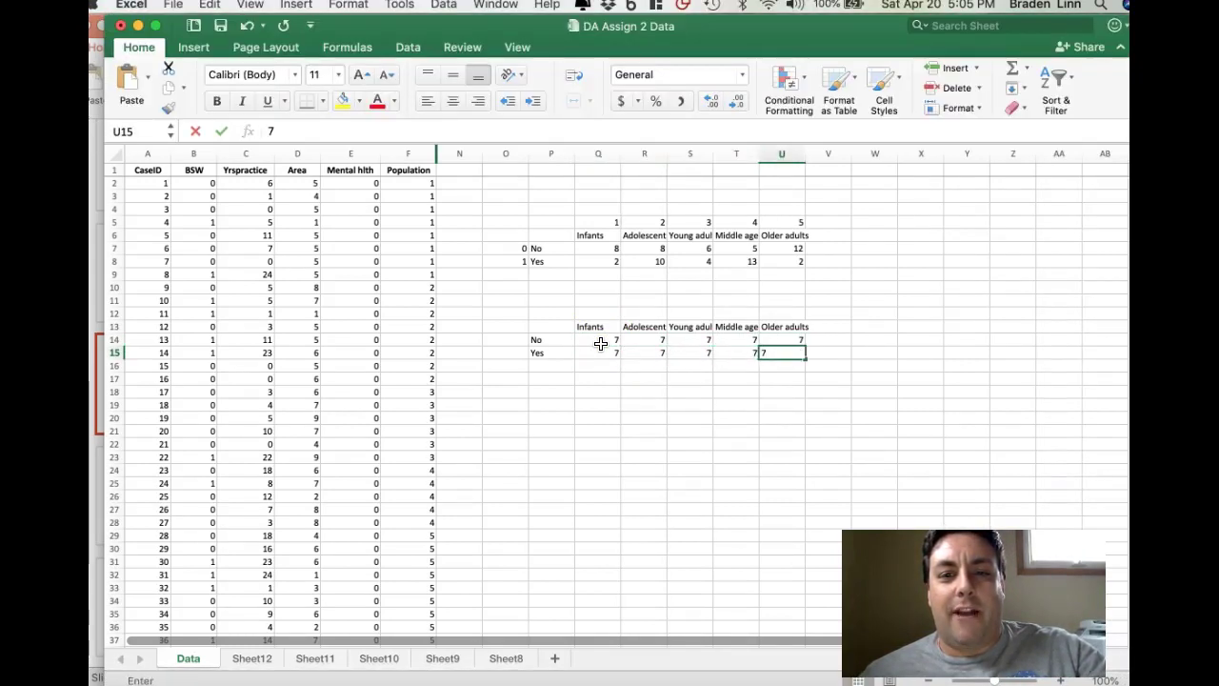
{"action": "type", "text": "7"}
{"action": "key", "text": "Return"}
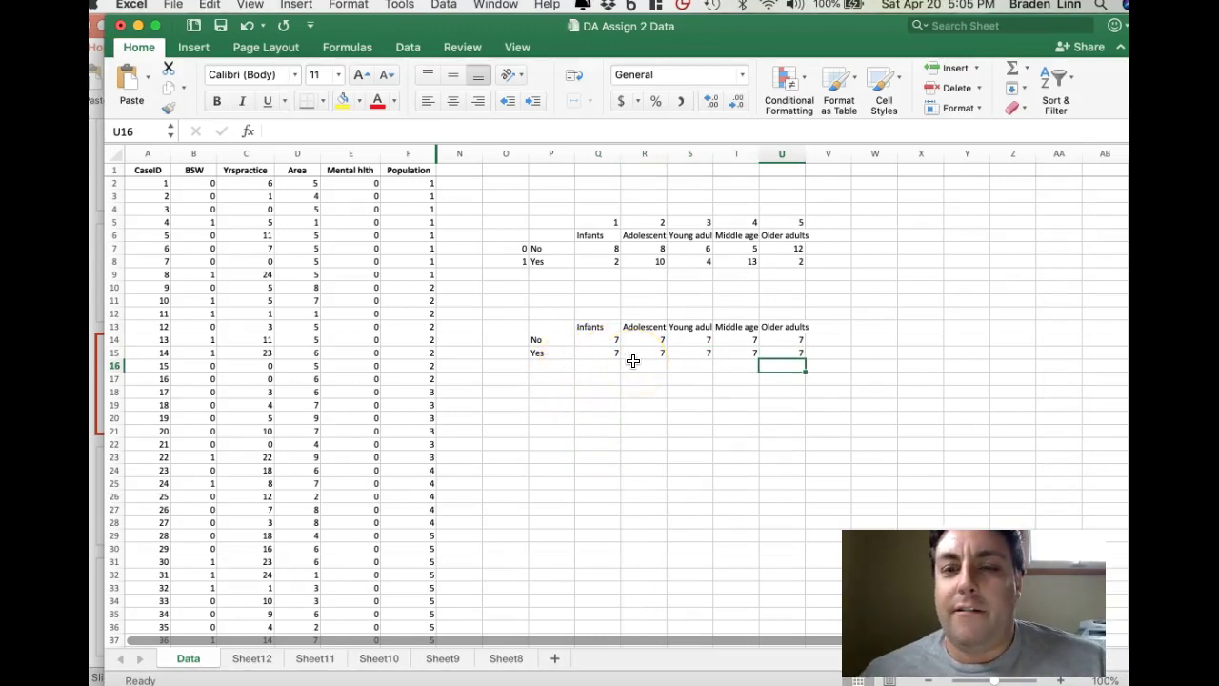
Calculate the chi-square test in Q19 with =chisq.test(Q7:U8, Q14:U15), using the observed and expected counts.
{"action": "left_click", "coordinate": [583, 404]}
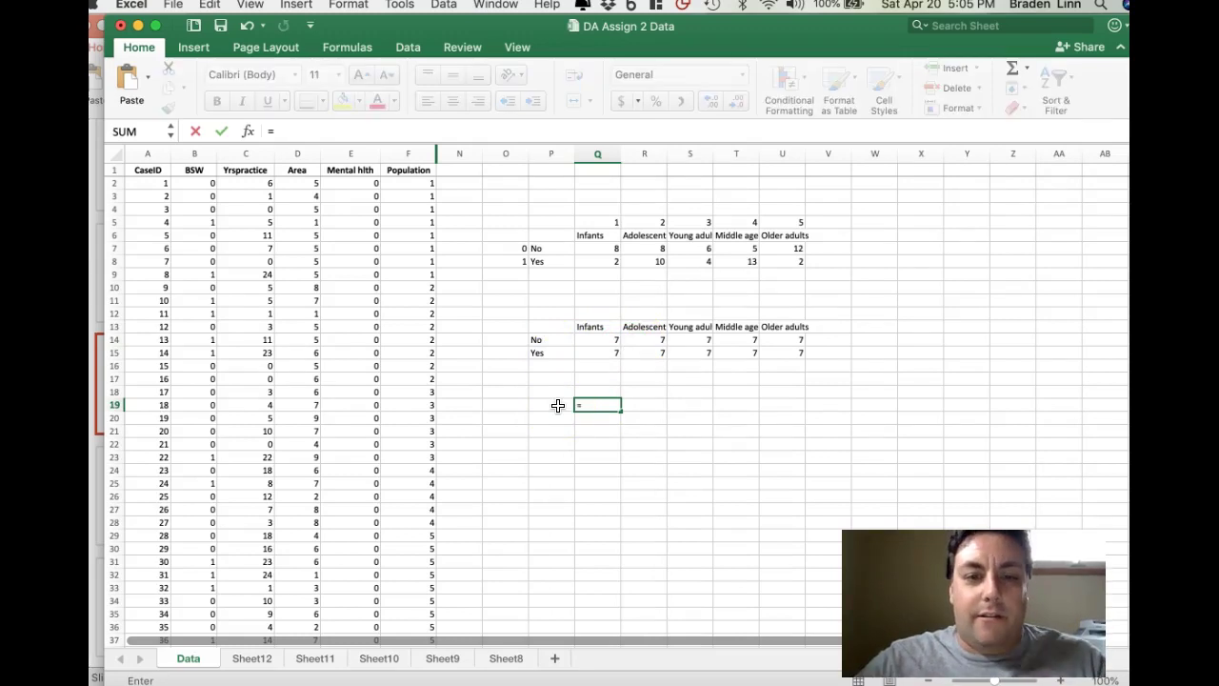
{"action": "type", "text": "chi"}
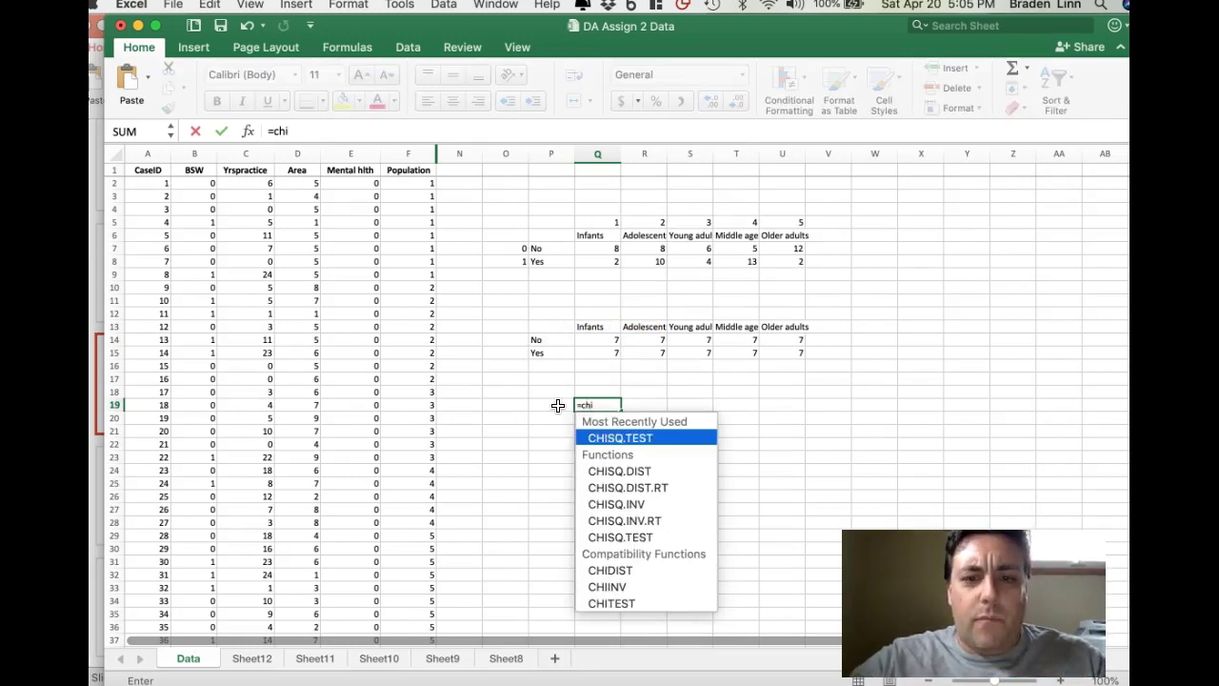
{"action": "type", "text": "sq.test("}
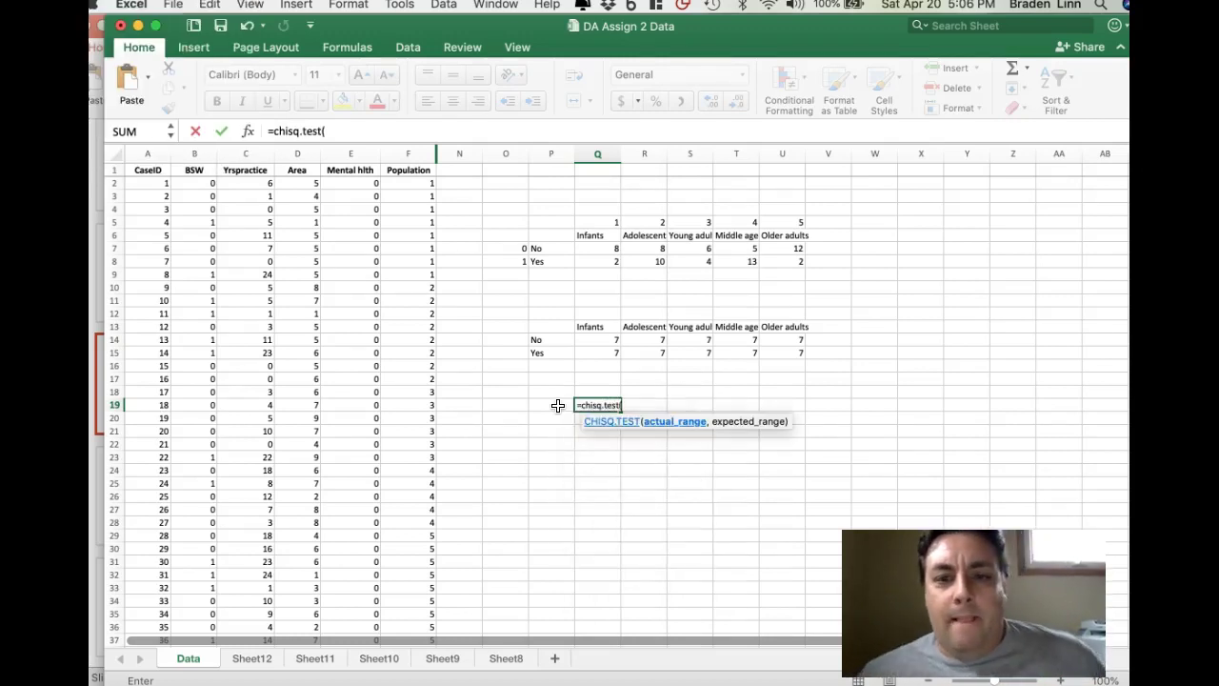
{"action": "left_click_drag", "start_coordinate": [673, 446], "coordinate": [730, 425]}
{"action": "left_click_drag", "start_coordinate": [606, 251], "coordinate": [769, 257]}
{"action": "type", "text": ","}
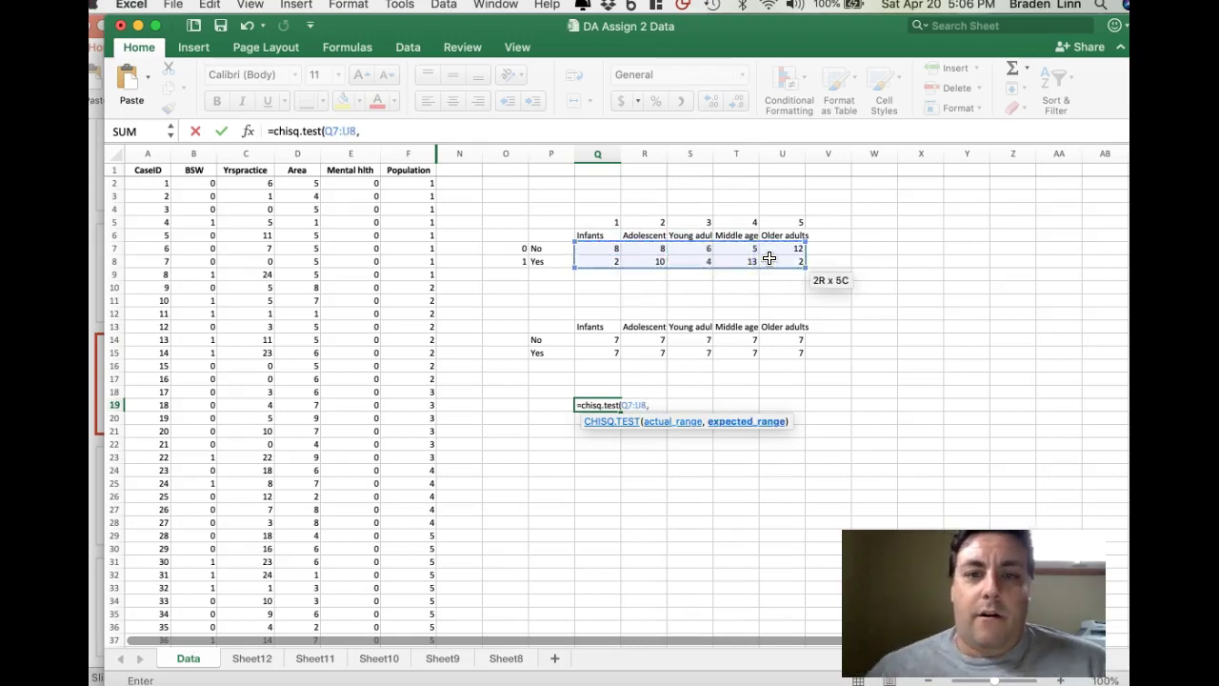
{"action": "left_click_drag", "start_coordinate": [587, 340], "coordinate": [786, 357]}
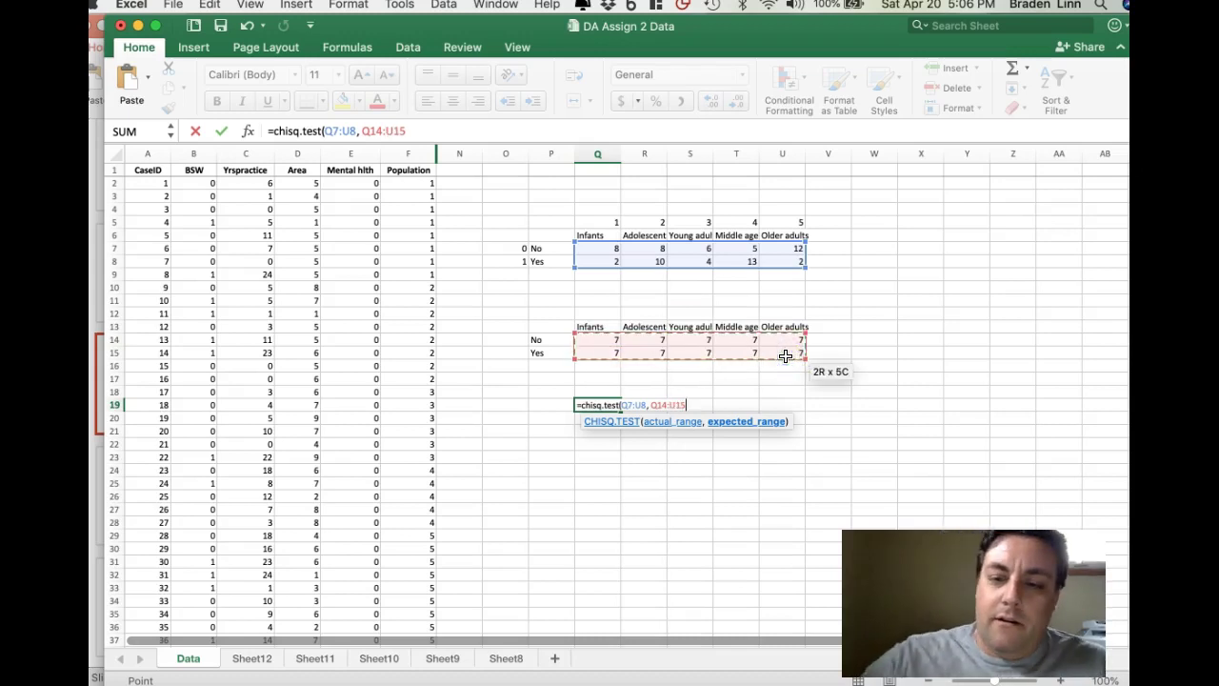
{"action": "type", "text": ")"}
{"action": "key", "text": "Return"}
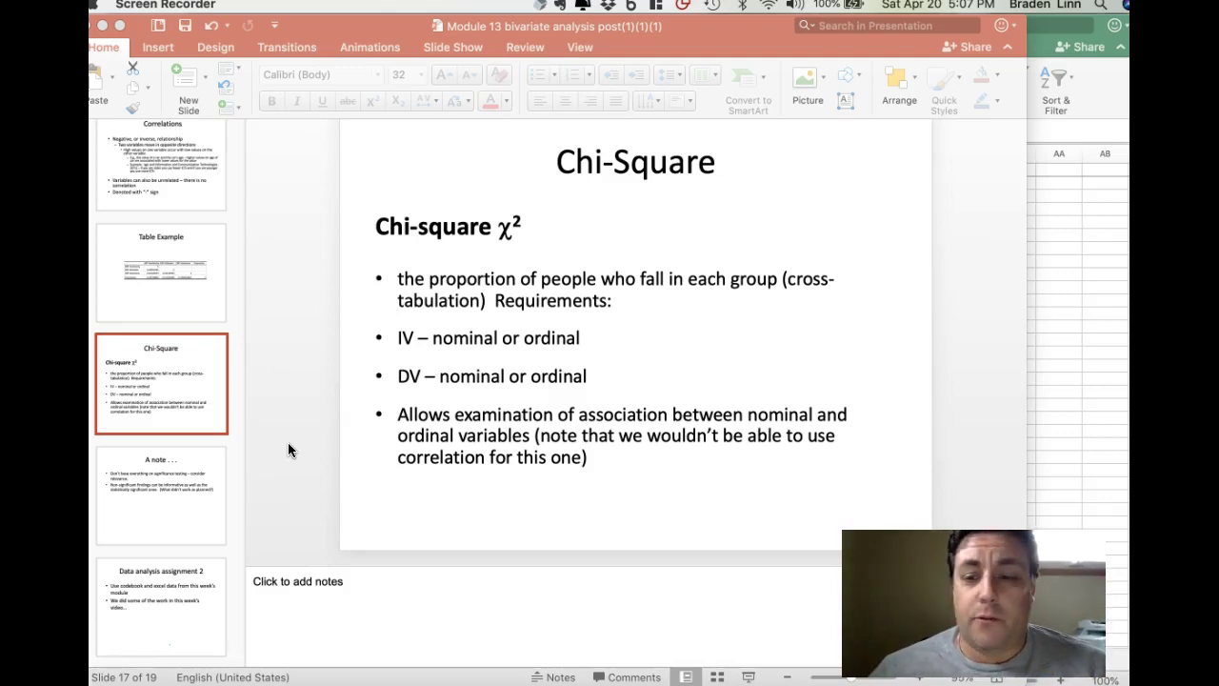
Switch to the PowerPoint presentation and show the "A note . . ." slide after the Chi-Square slide.
{"action": "left_click", "coordinate": [145, 497]}
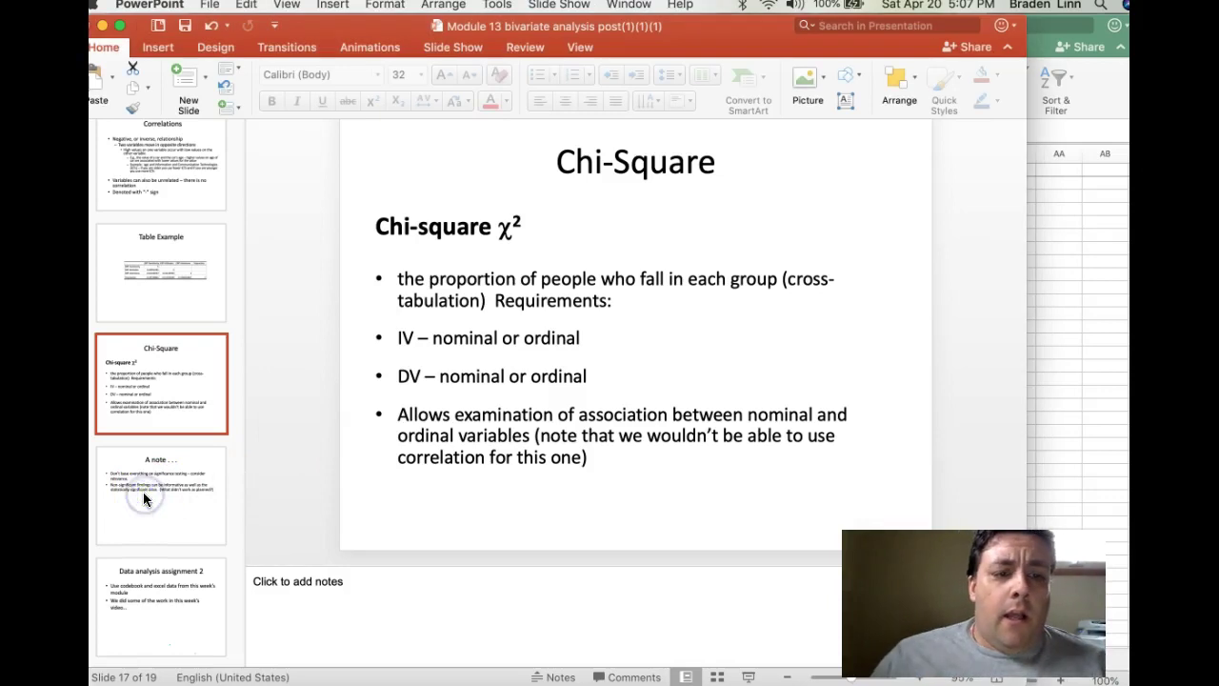
{"action": "left_click", "coordinate": [156, 491]}
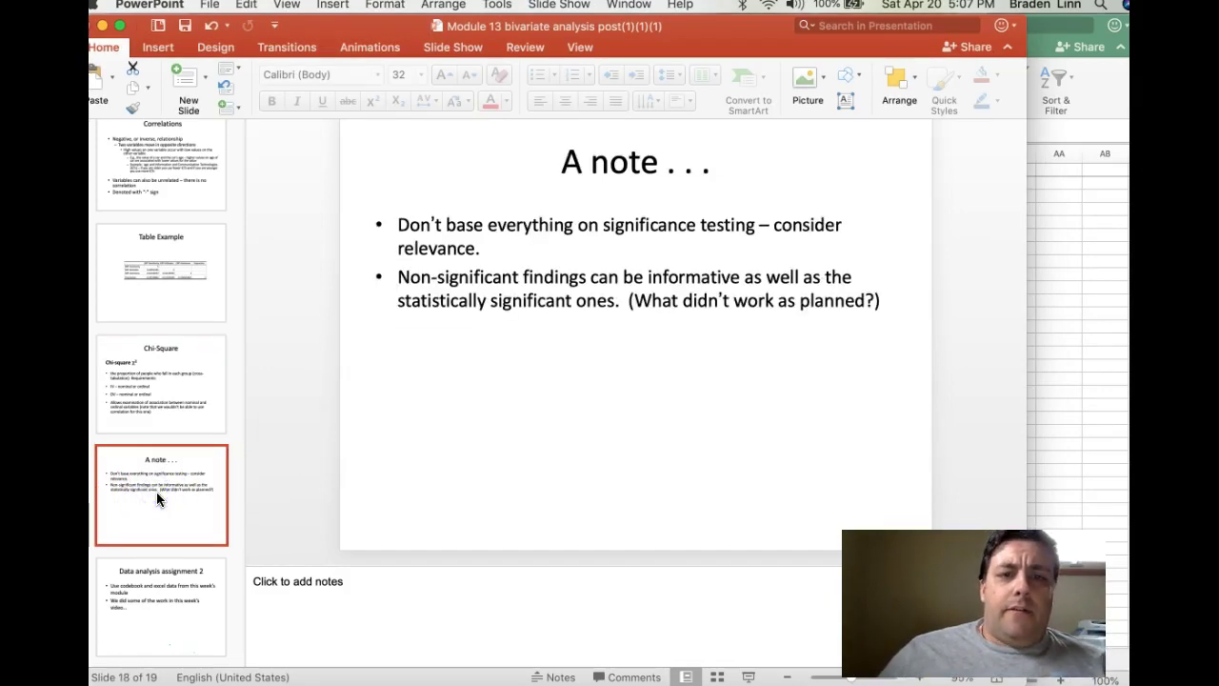